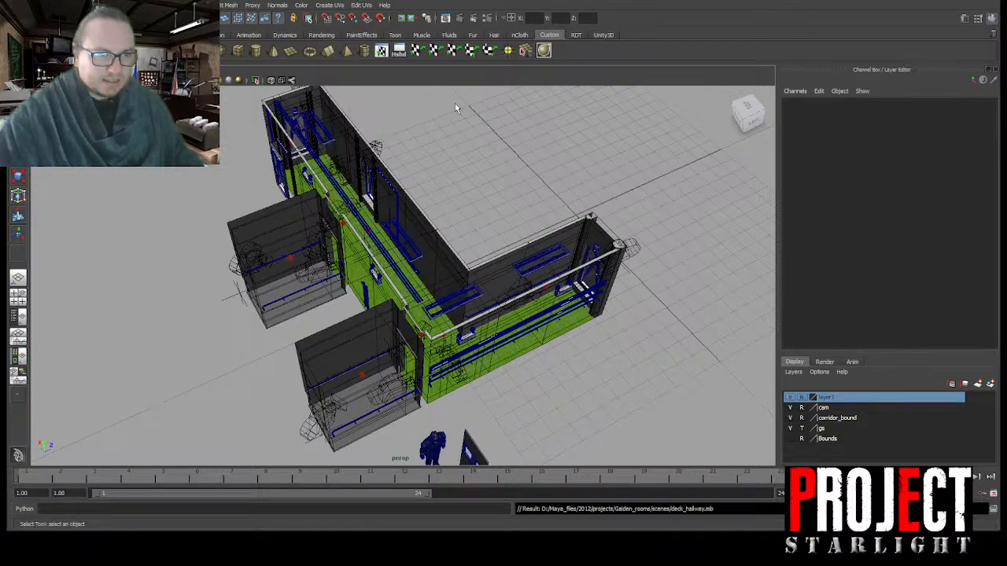
# Step: Render the hallway and examine the corridor, its end door and the small side room in the perspective view
pyautogui.click(446, 18)
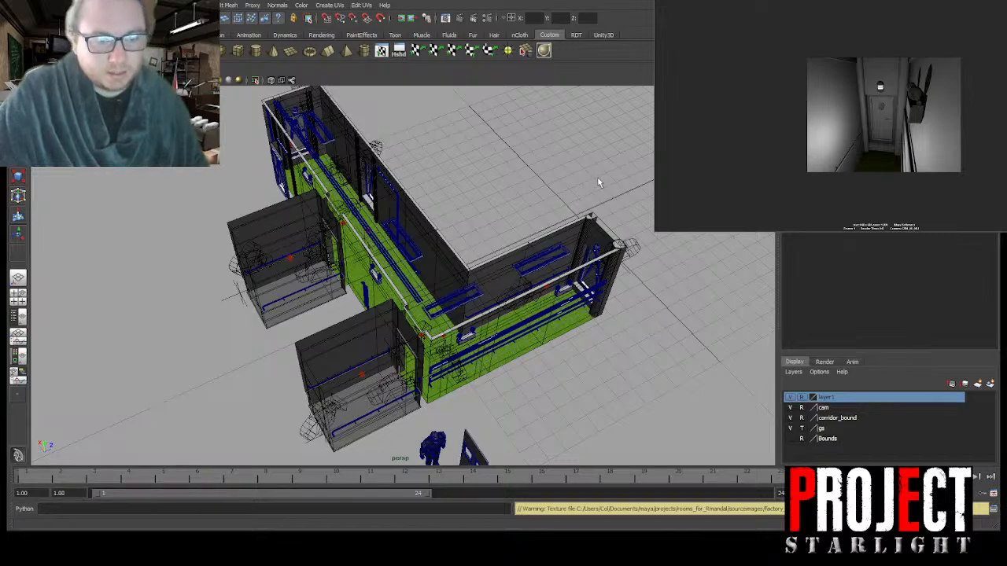
pyautogui.scroll(8, 538, 288)
pyautogui.scroll(2, 538, 287)
pyautogui.keyDown('alt'); pyautogui.moveTo(558, 280); pyautogui.dragTo(509, 241); pyautogui.keyUp('alt')
pyautogui.keyDown('alt'); pyautogui.moveTo(509, 241); pyautogui.dragTo(523, 346, button='middle'); pyautogui.keyUp('alt')
pyautogui.scroll(3, 528, 277)
pyautogui.scroll(4, 522, 346)
pyautogui.scroll(-6, 533, 329)
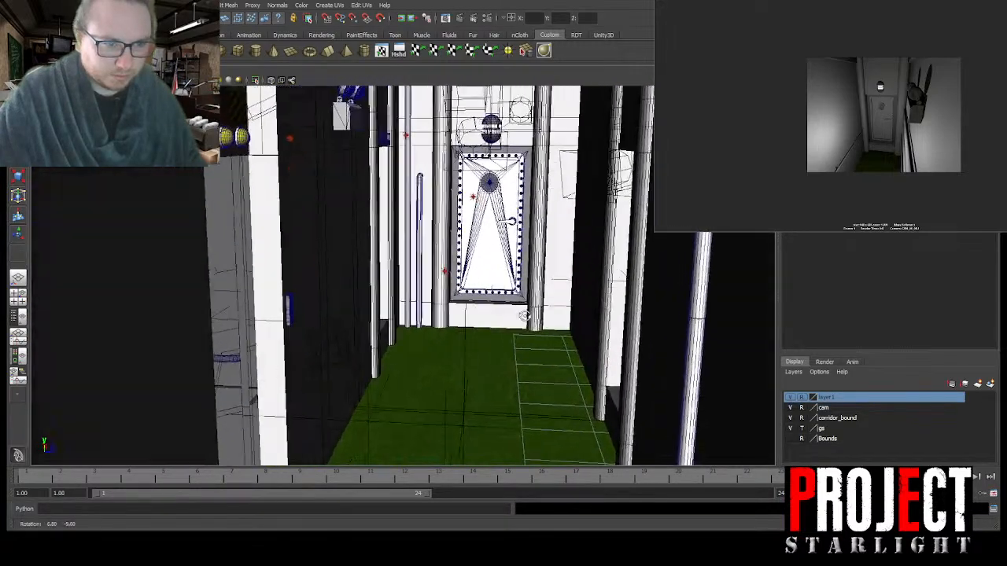
pyautogui.click(992, 18)
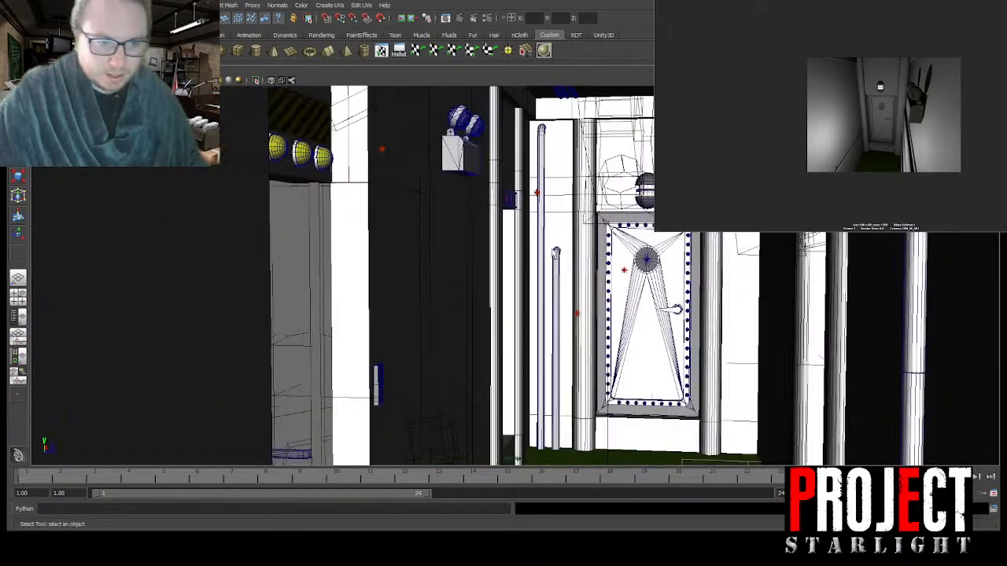
pyautogui.scroll(-10, 469, 275)
pyautogui.scroll(3, 576, 306)
pyautogui.keyDown('alt'); pyautogui.moveTo(410, 301); pyautogui.dragTo(490, 259); pyautogui.keyUp('alt')
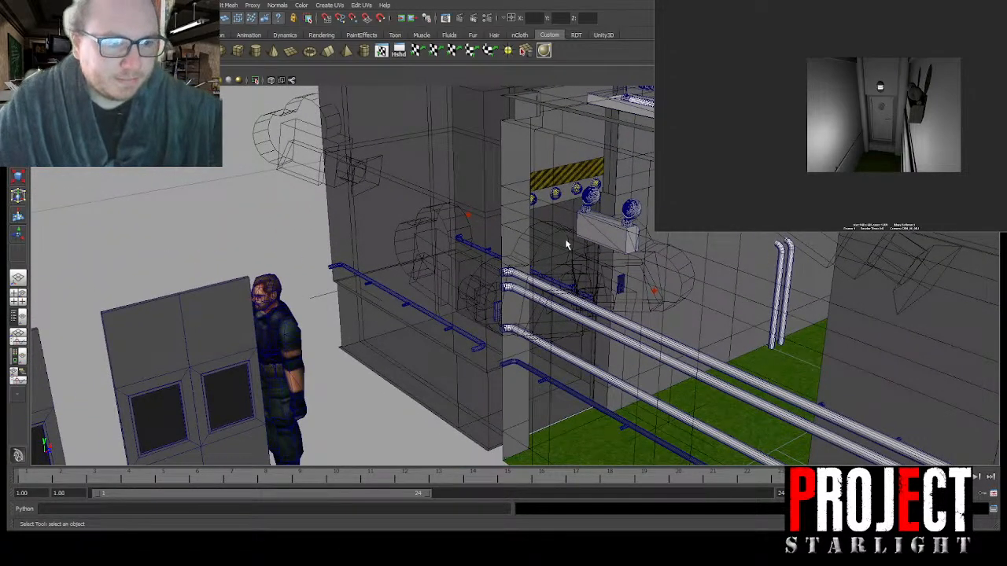
pyautogui.click(993, 17)
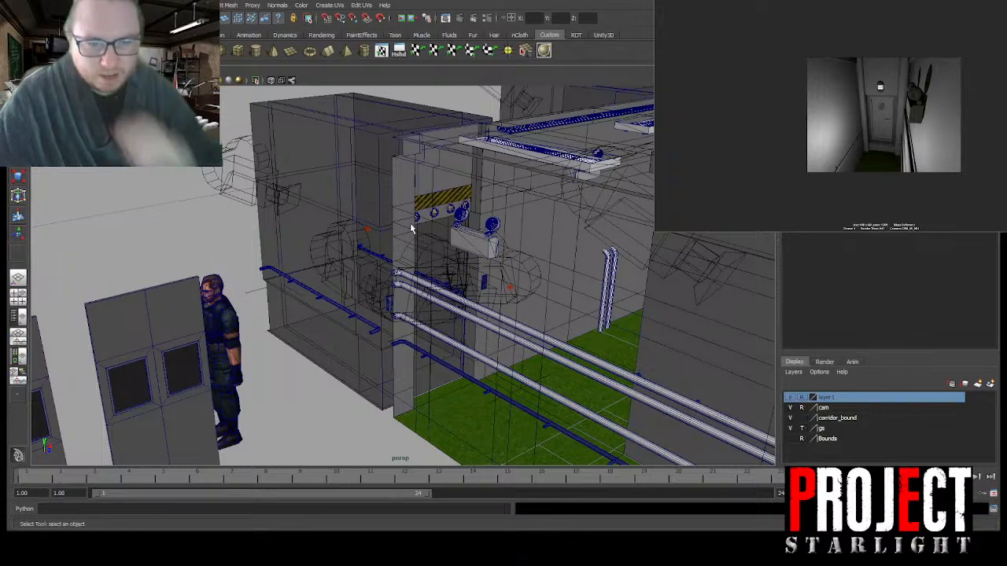
# Step: Isolate the small side room in the viewport and switch it to component editing
pyautogui.click(353, 169)
pyautogui.click(255, 83)
pyautogui.keyDown('alt'); pyautogui.moveTo(449, 236); pyautogui.dragTo(508, 288); pyautogui.keyUp('alt')
pyautogui.keyDown('alt'); pyautogui.moveTo(562, 162); pyautogui.dragTo(443, 225); pyautogui.keyUp('alt')
pyautogui.press('F8')
# Step: Select the ring of vertices partway along the side room and move it along the room's length
pyautogui.moveTo(344, 106); pyautogui.dragTo(410, 441)
pyautogui.press('w')
pyautogui.moveTo(354, 275); pyautogui.dragTo(482, 241)
pyautogui.keyDown('alt'); pyautogui.moveTo(364, 311); pyautogui.dragTo(423, 304, button='middle'); pyautogui.keyUp('alt')
pyautogui.scroll(3, 423, 304)
pyautogui.keyDown('alt'); pyautogui.moveTo(484, 261); pyautogui.dragTo(474, 286); pyautogui.keyUp('alt')
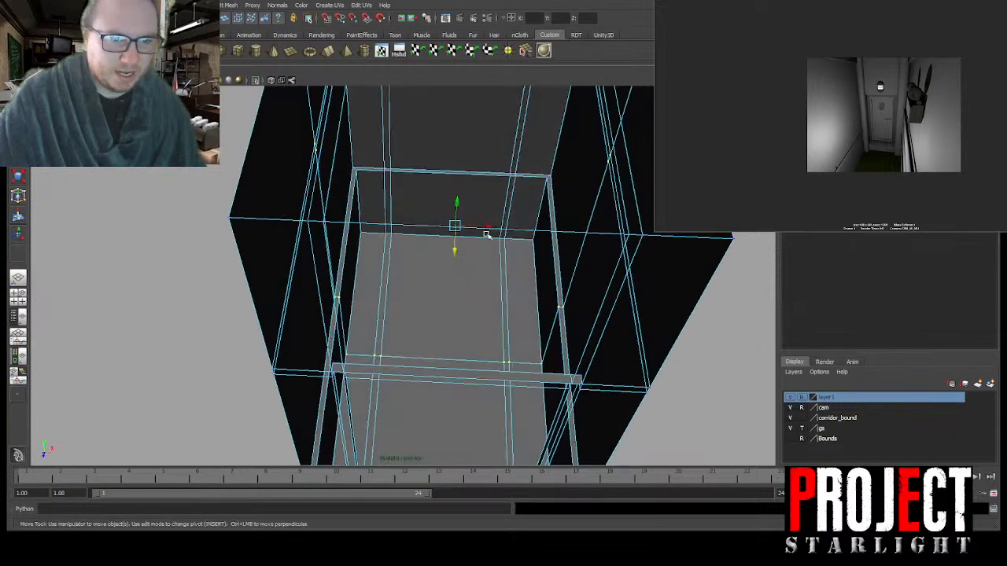
# Step: Delete a surplus edge loop running lengthwise through the room's floor near the doorway, including its vertices
pyautogui.keyDown('alt'); pyautogui.moveTo(486, 234); pyautogui.dragTo(483, 269); pyautogui.keyUp('alt')
pyautogui.keyDown('alt'); pyautogui.moveTo(483, 269); pyautogui.dragTo(457, 411, button='middle'); pyautogui.keyUp('alt')
pyautogui.doubleClick(370, 235)
pyautogui.keyDown('alt'); pyautogui.moveTo(537, 271); pyautogui.dragTo(358, 257); pyautogui.keyUp('alt')
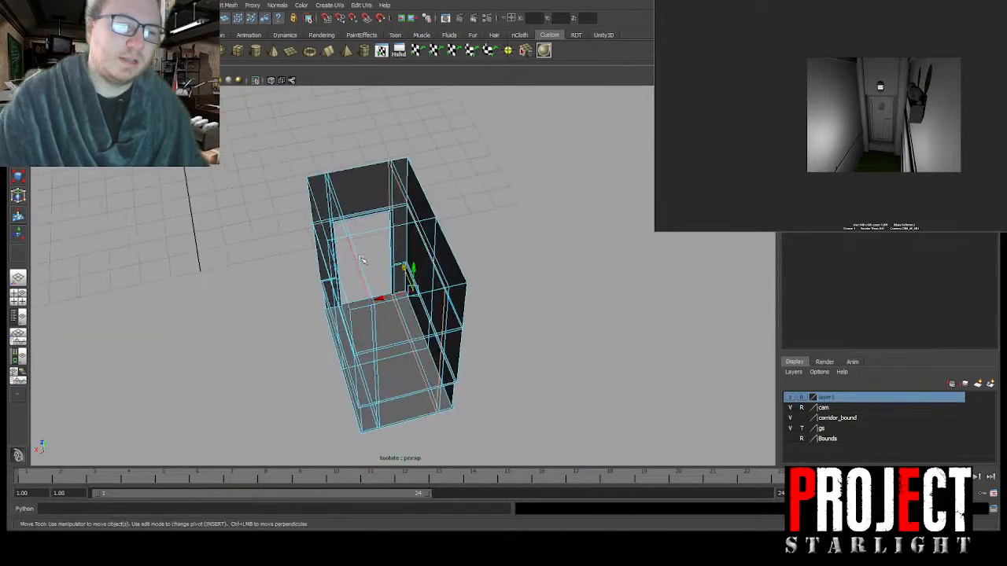
pyautogui.scroll(5, 403, 267)
pyautogui.hotkey('ctrl', 'Delete')
pyautogui.keyDown('alt'); pyautogui.moveTo(428, 206); pyautogui.dragTo(392, 265); pyautogui.keyUp('alt')
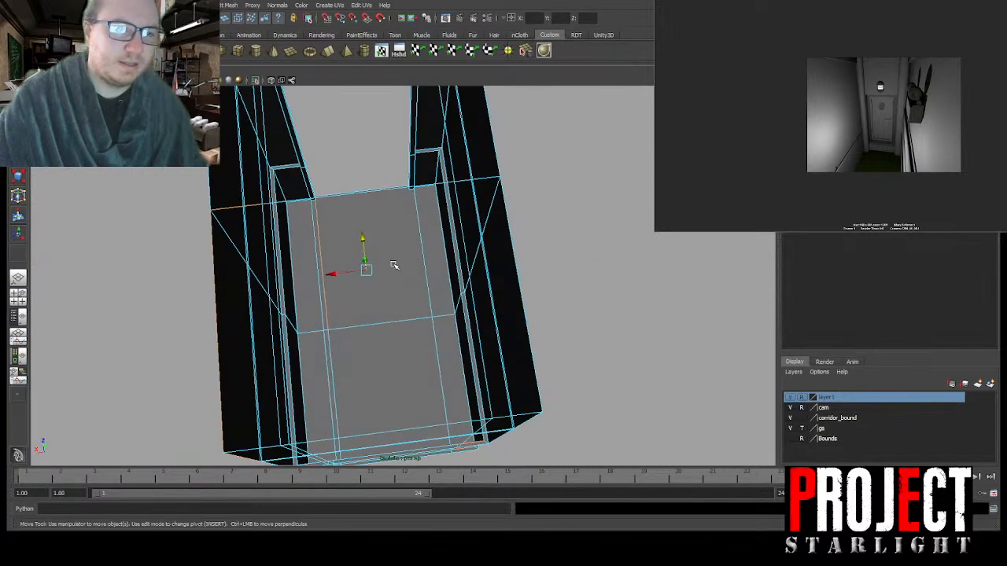
# Step: Delete the three remaining lengthwise edge loops across the room's floor, including their vertices
pyautogui.doubleClick(426, 277)
pyautogui.hotkey('ctrl', 'Delete')
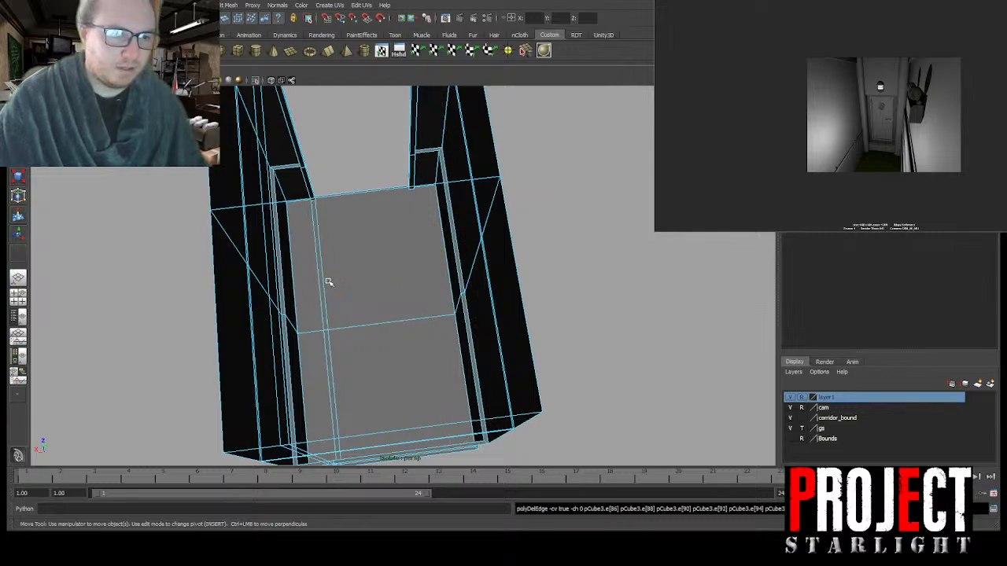
pyautogui.doubleClick(323, 281)
pyautogui.hotkey('ctrl', 'Delete')
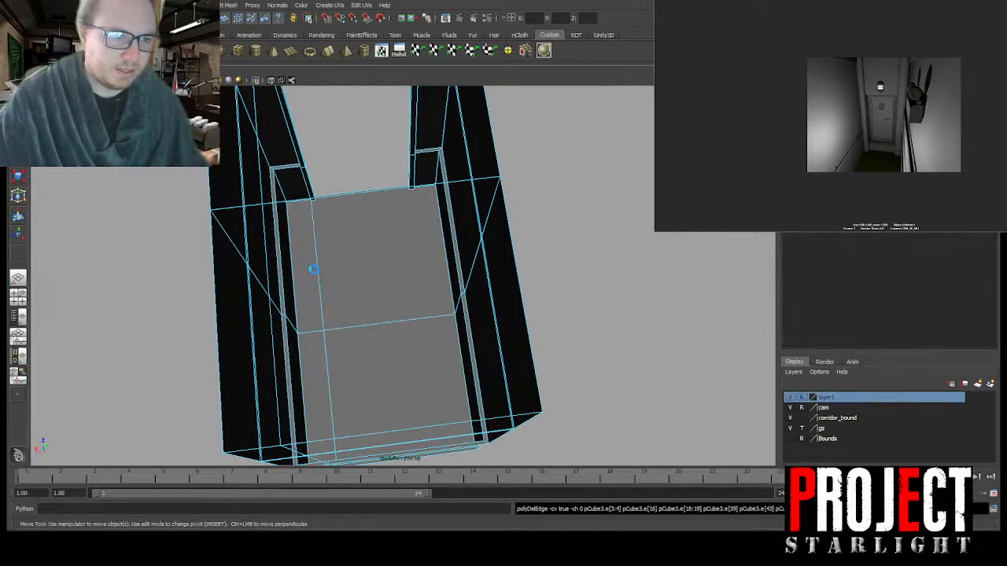
pyautogui.doubleClick(317, 266)
pyautogui.hotkey('ctrl', 'Delete')
pyautogui.keyDown('alt'); pyautogui.moveTo(425, 222); pyautogui.dragTo(348, 223); pyautogui.keyUp('alt')
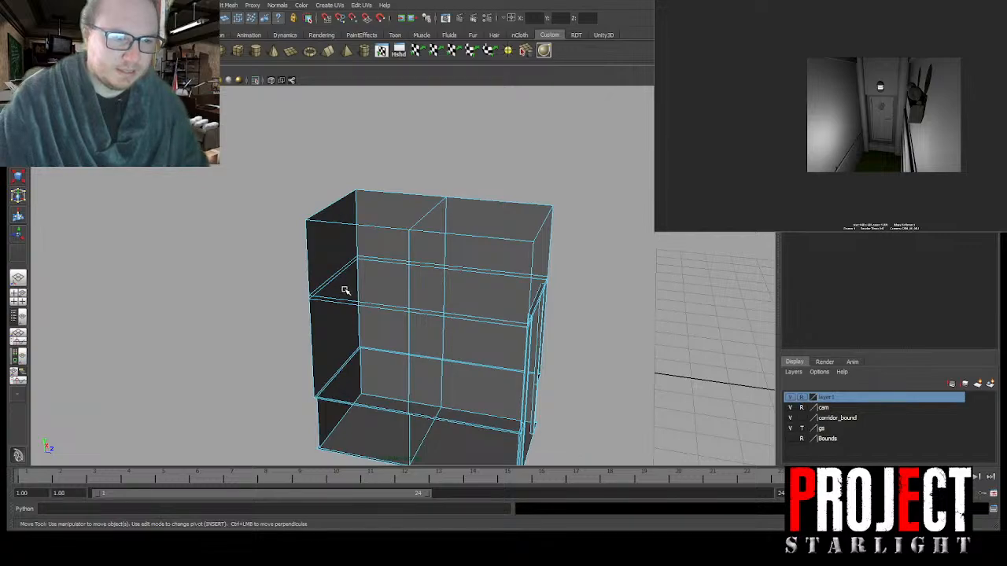
# Step: Delete the upper of the two horizontal edge loops around the room at the height of the door top
pyautogui.doubleClick(344, 294)
pyautogui.scroll(2, 547, 275)
pyautogui.keyDown('alt'); pyautogui.moveTo(545, 280); pyautogui.dragTo(658, 275); pyautogui.keyUp('alt')
pyautogui.keyDown('alt'); pyautogui.moveTo(658, 275); pyautogui.dragTo(588, 280, button='middle'); pyautogui.keyUp('alt')
pyautogui.scroll(3, 588, 280)
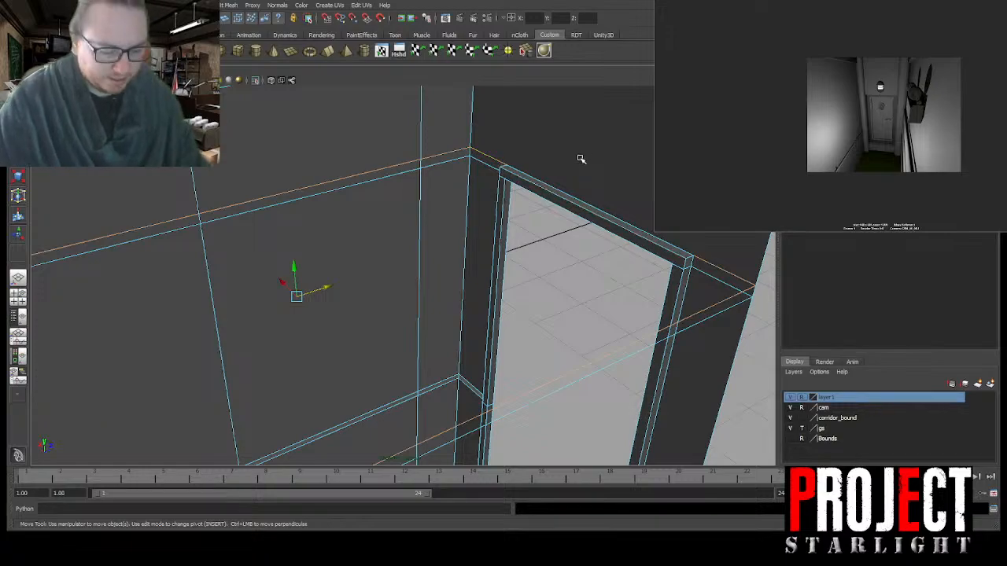
pyautogui.press('Delete')
# Step: Delete the remaining horizontal edge loop level with the door top, including its vertices, and return to object mode
pyautogui.doubleClick(698, 269)
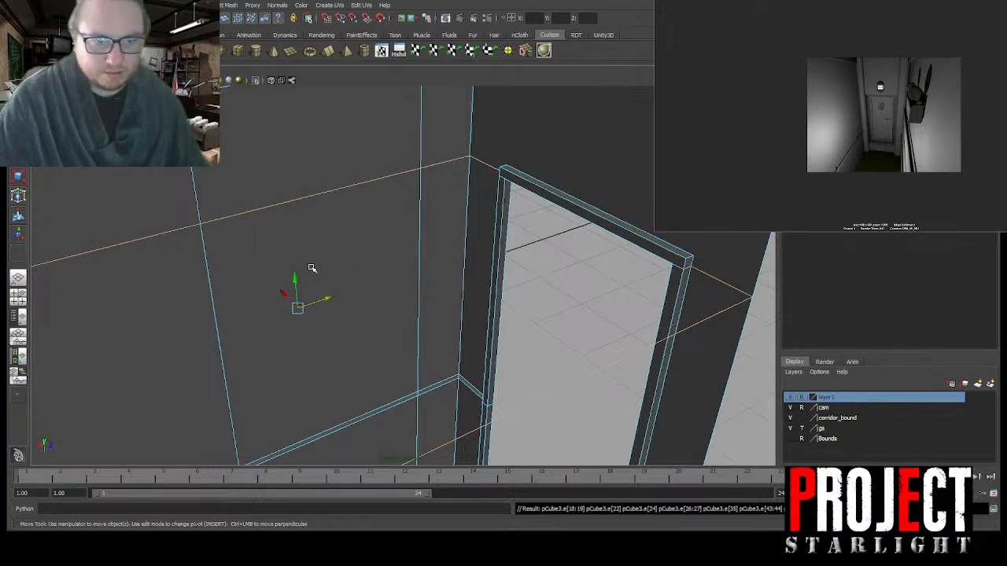
pyautogui.keyDown('alt'); pyautogui.moveTo(313, 267); pyautogui.dragTo(383, 309); pyautogui.keyUp('alt')
pyautogui.keyDown('alt'); pyautogui.moveTo(309, 323); pyautogui.dragTo(544, 169, button='middle'); pyautogui.keyUp('alt')
pyautogui.keyDown('alt'); pyautogui.moveTo(544, 168); pyautogui.dragTo(488, 193); pyautogui.keyUp('alt')
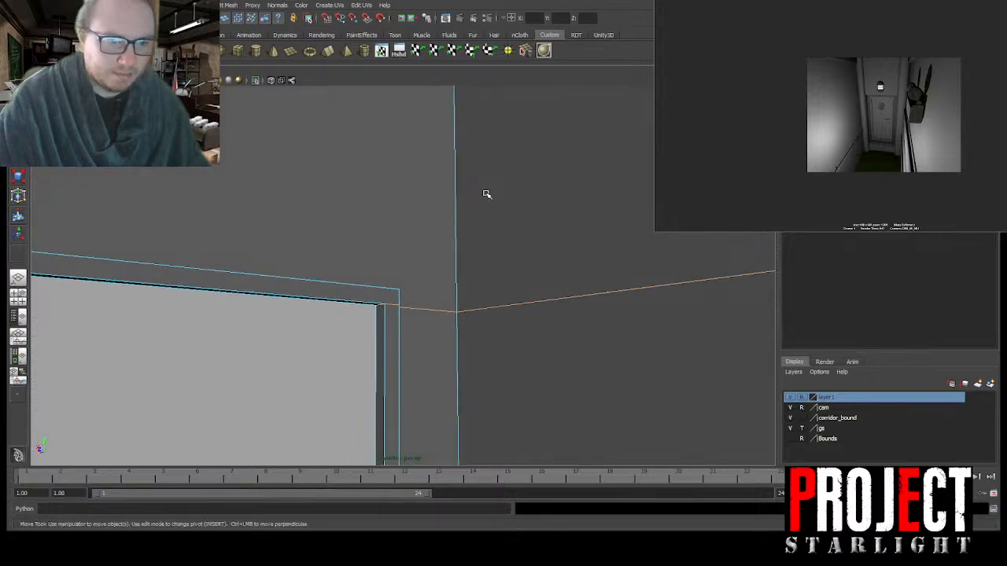
pyautogui.keyDown('alt'); pyautogui.moveTo(418, 256); pyautogui.dragTo(448, 217, button='middle'); pyautogui.keyUp('alt')
pyautogui.keyDown('alt'); pyautogui.moveTo(549, 273); pyautogui.dragTo(472, 262); pyautogui.keyUp('alt')
pyautogui.scroll(-8, 525, 220)
pyautogui.keyDown('alt'); pyautogui.moveTo(525, 280); pyautogui.dragTo(486, 304); pyautogui.keyUp('alt')
pyautogui.hotkey('ctrl', 'Delete')
pyautogui.keyDown('alt'); pyautogui.moveTo(430, 323); pyautogui.dragTo(448, 262, button='middle'); pyautogui.keyUp('alt')
pyautogui.keyDown('alt'); pyautogui.moveTo(551, 257); pyautogui.dragTo(429, 281); pyautogui.keyUp('alt')
pyautogui.keyDown('alt'); pyautogui.moveTo(564, 186); pyautogui.dragTo(510, 259); pyautogui.keyUp('alt')
pyautogui.press('F8')
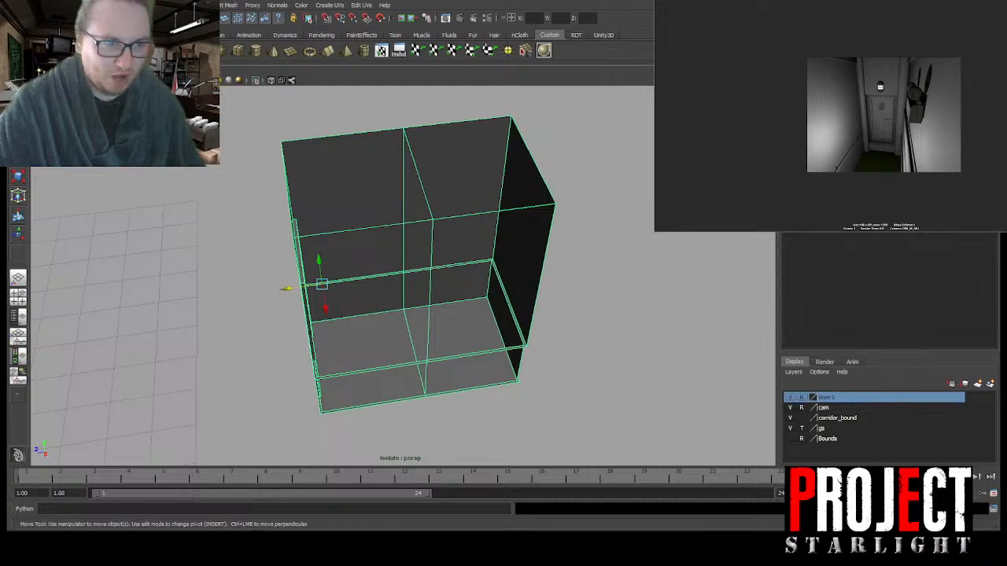
# Step: Assign a new Blinn material to the cleaned-up side room
pyautogui.keyDown('alt'); pyautogui.moveTo(486, 308); pyautogui.dragTo(188, 335); pyautogui.keyUp('alt')
pyautogui.keyDown('alt'); pyautogui.moveTo(502, 279); pyautogui.dragTo(485, 283, button='middle'); pyautogui.keyUp('alt')
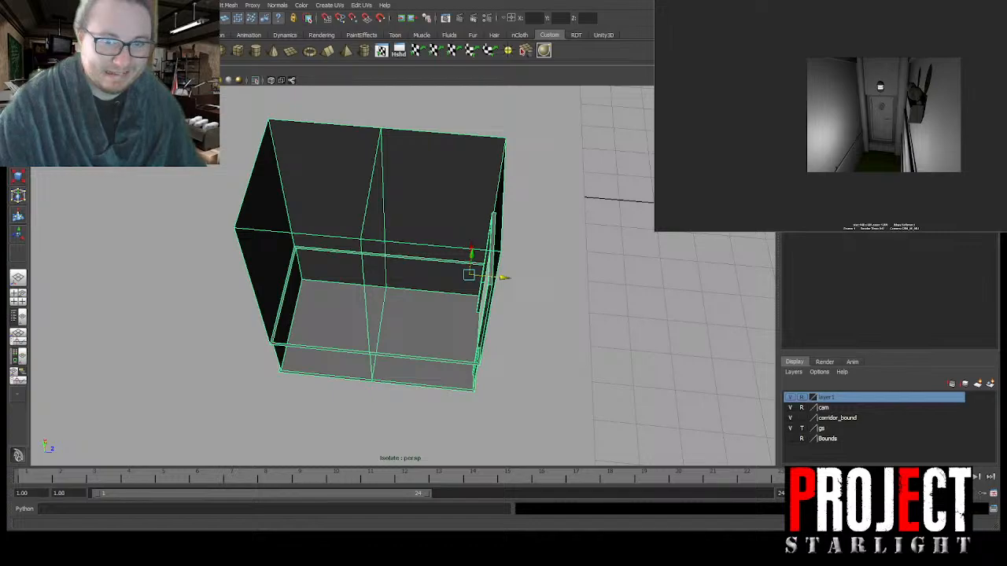
pyautogui.keyDown('alt'); pyautogui.moveTo(537, 246); pyautogui.dragTo(412, 217); pyautogui.keyUp('alt')
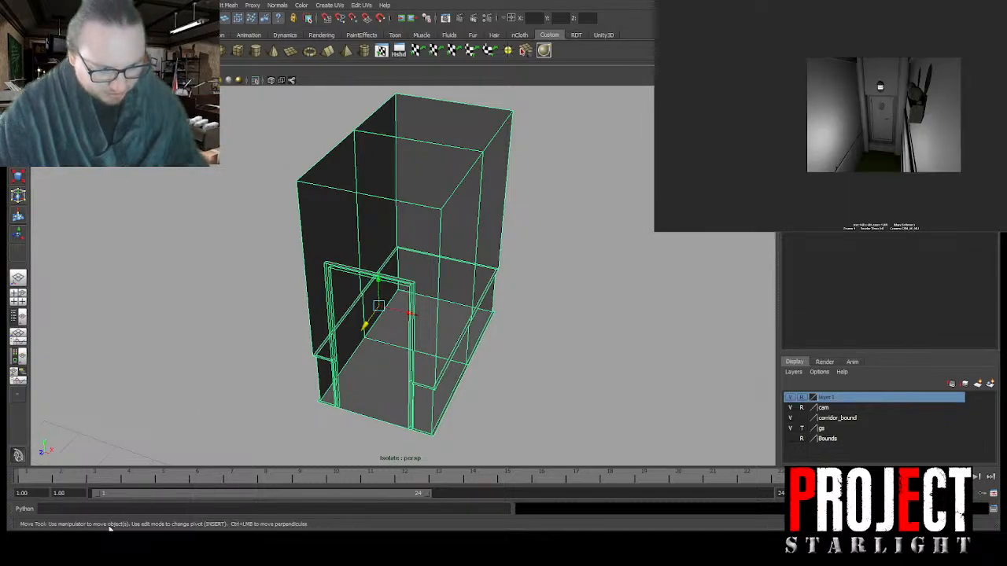
pyautogui.click(122, 198)
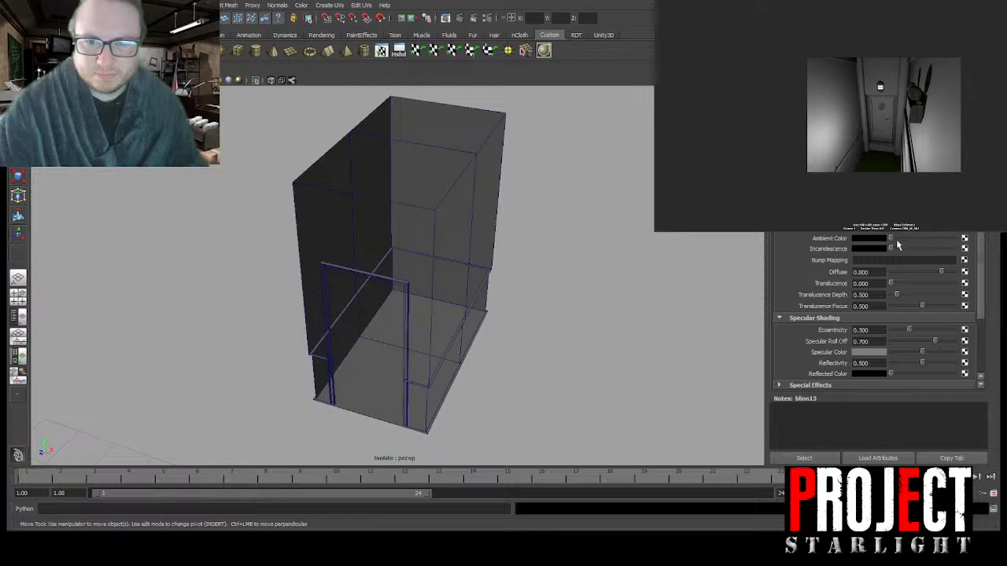
# Step: Set the Blinn material's diffuse to 0.528, eccentricity to 0.471, specular roll off to 1.000 and reflectivity to 0.02
pyautogui.moveTo(936, 276); pyautogui.dragTo(924, 275)
pyautogui.moveTo(935, 342); pyautogui.dragTo(980, 344)
pyautogui.moveTo(912, 334); pyautogui.dragTo(923, 334)
pyautogui.keyDown('alt'); pyautogui.moveTo(475, 213); pyautogui.dragTo(407, 192); pyautogui.keyUp('alt')
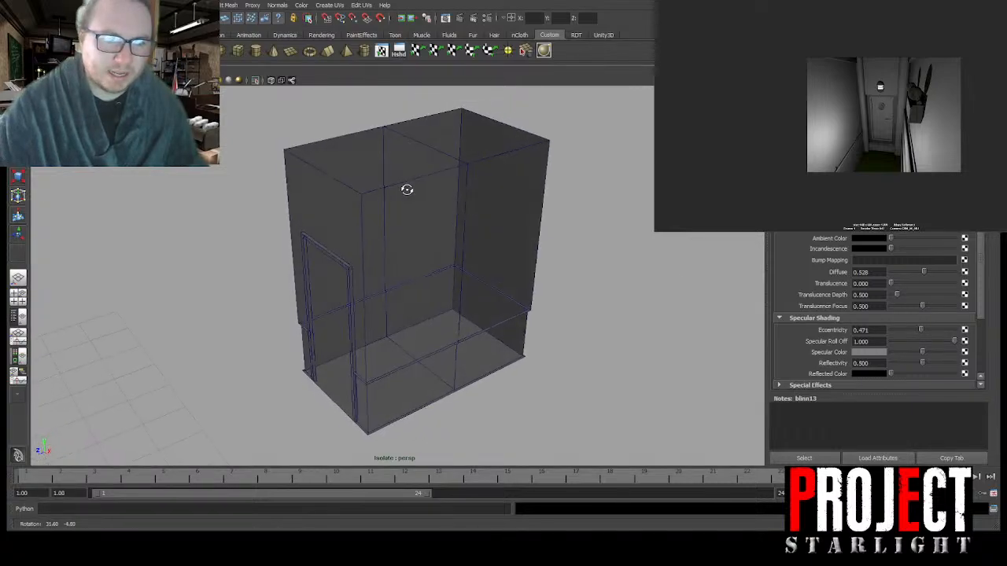
pyautogui.doubleClick(880, 362)
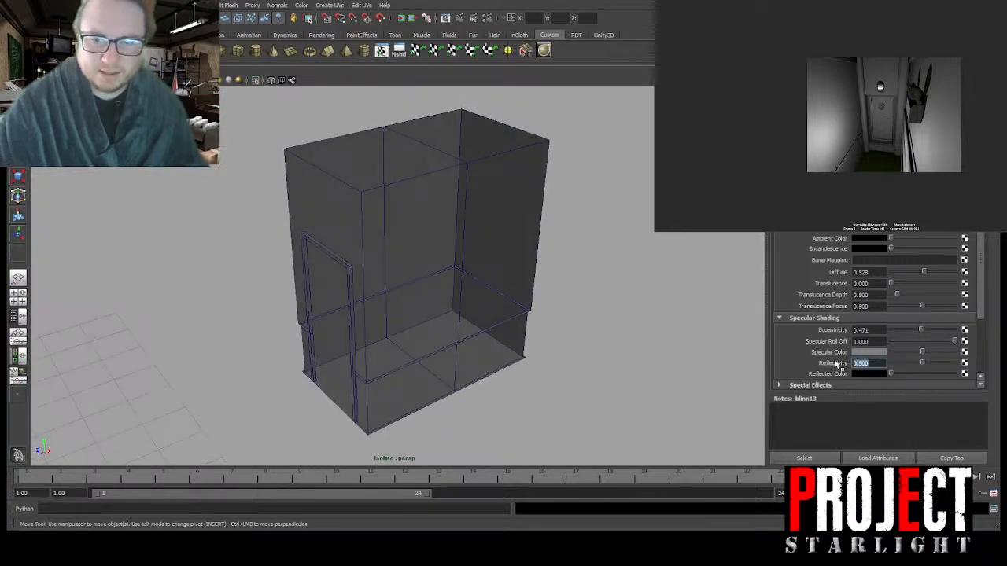
pyautogui.write('0.02')
pyautogui.keyDown('alt'); pyautogui.moveTo(566, 396); pyautogui.dragTo(418, 326); pyautogui.keyUp('alt')
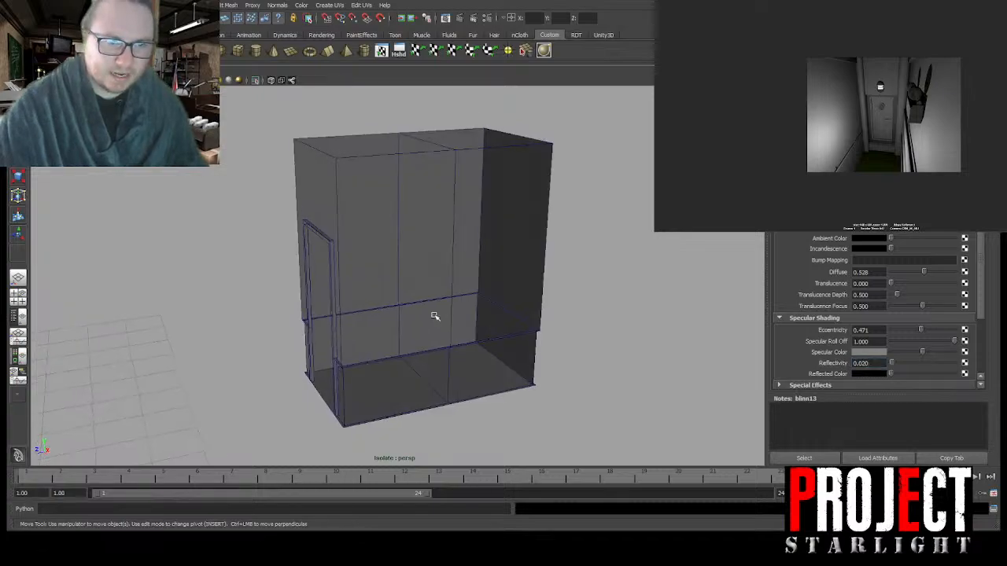
# Step: Select the ceiling and all wall faces above the room's low horizontal edge line
pyautogui.click(452, 241)
pyautogui.press('F11')
pyautogui.keyDown('alt'); pyautogui.moveTo(538, 206); pyautogui.dragTo(503, 191); pyautogui.keyUp('alt')
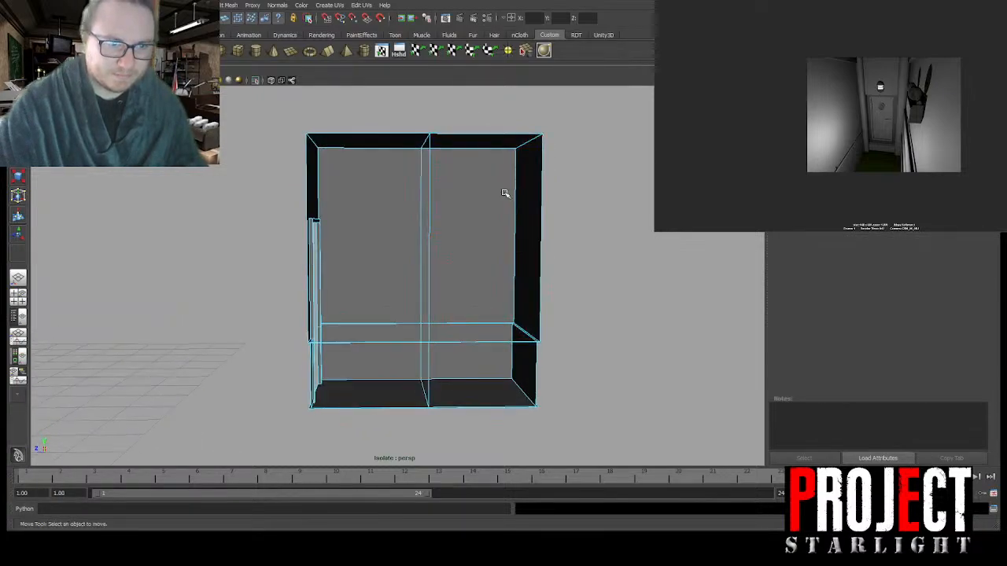
pyautogui.moveTo(281, 185); pyautogui.dragTo(559, 221)
pyautogui.keyDown('alt'); pyautogui.moveTo(498, 236); pyautogui.dragTo(578, 285); pyautogui.keyUp('alt')
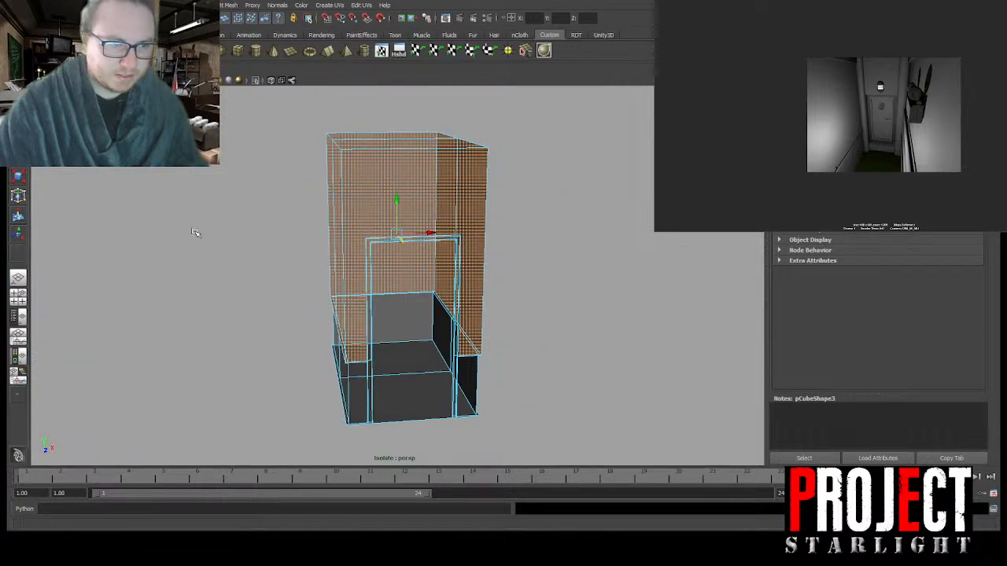
pyautogui.keyDown('alt'); pyautogui.moveTo(315, 223); pyautogui.dragTo(473, 231); pyautogui.keyUp('alt')
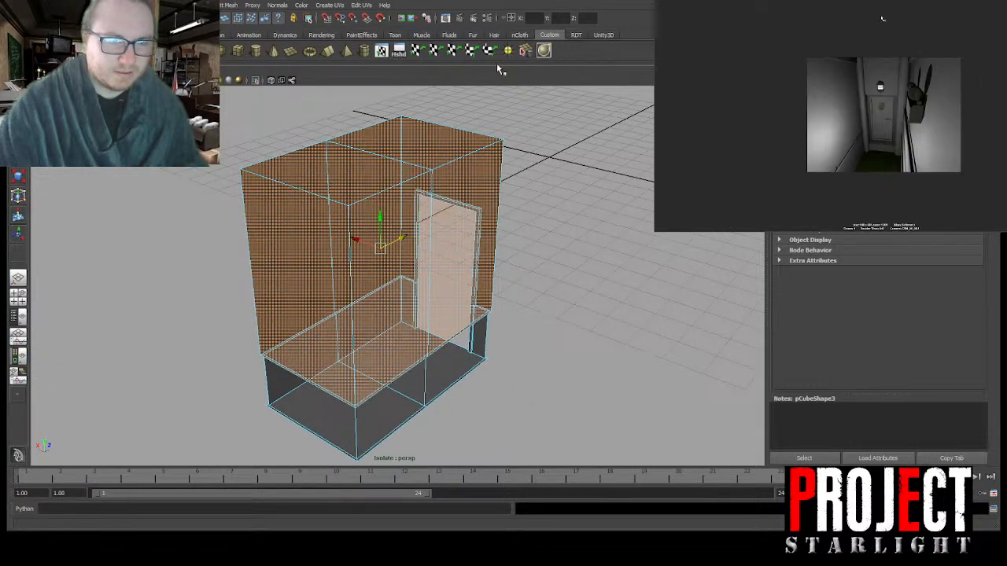
# Step: Render the scene through other cameras to examine the corridor wall, door and side room interior
pyautogui.click(685, 16)
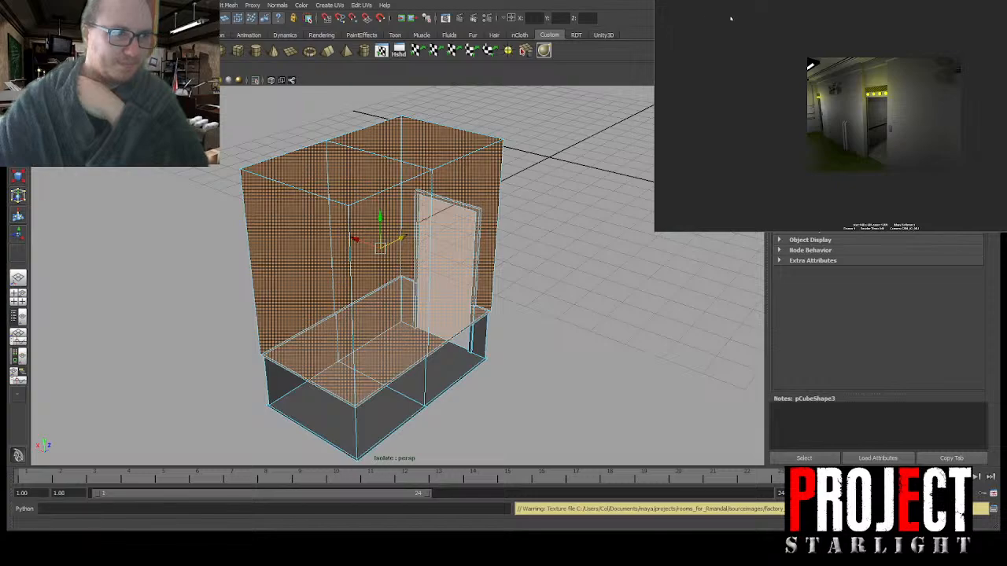
pyautogui.click(391, 45)
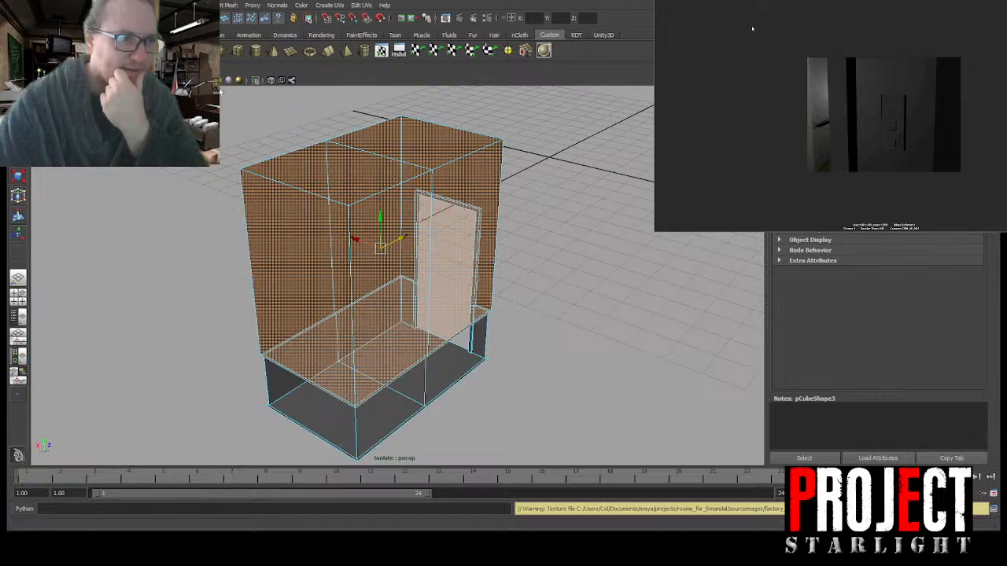
pyautogui.click(754, 54)
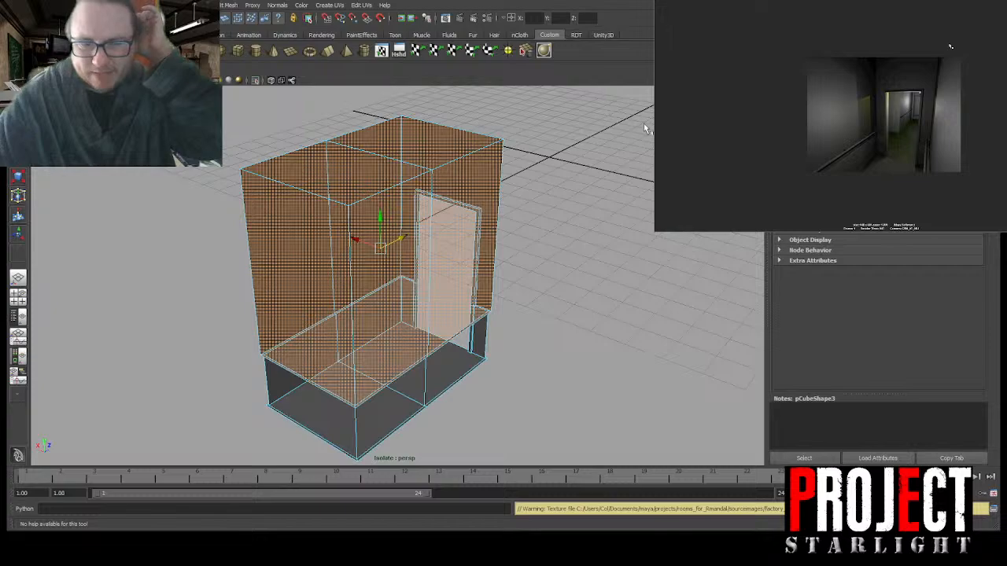
# Step: Assign a new Lambert material named wood to the lower wall faces of the side room
pyautogui.keyDown('alt'); pyautogui.moveTo(456, 250); pyautogui.dragTo(371, 233); pyautogui.keyUp('alt')
pyautogui.keyDown('alt'); pyautogui.moveTo(642, 270); pyautogui.dragTo(513, 283); pyautogui.keyUp('alt')
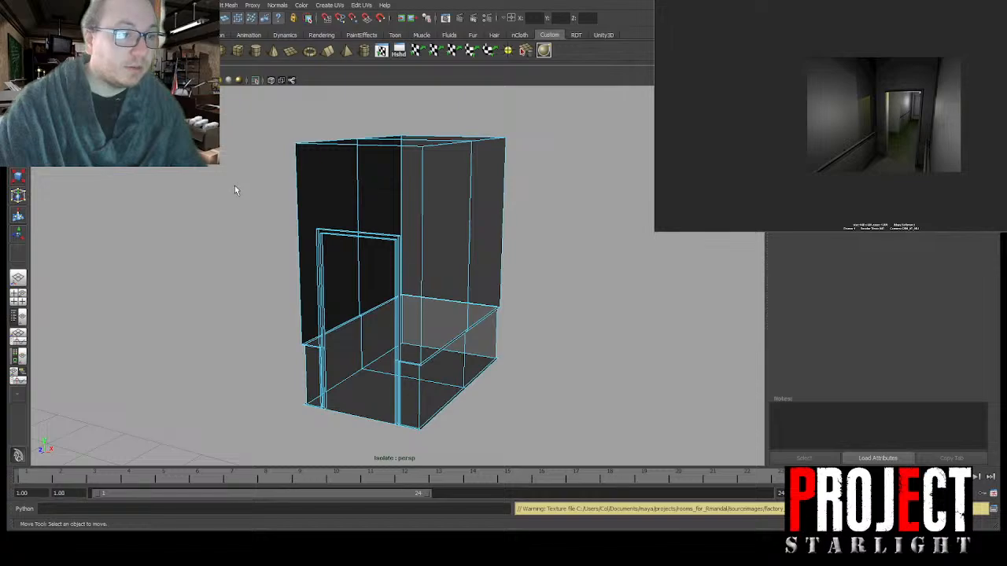
pyautogui.keyDown('alt'); pyautogui.moveTo(440, 304); pyautogui.dragTo(519, 288); pyautogui.keyUp('alt')
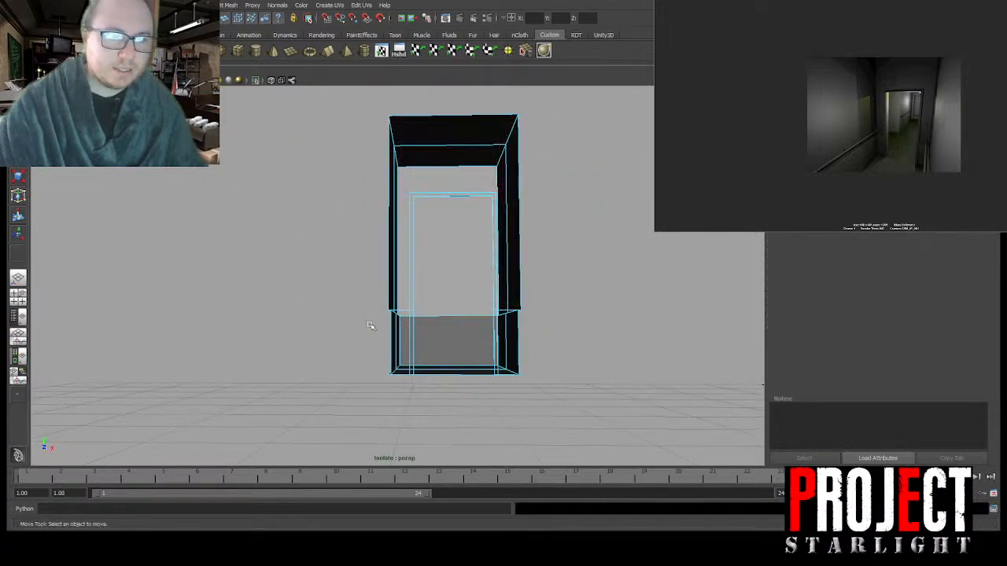
pyautogui.moveTo(543, 337); pyautogui.dragTo(540, 338)
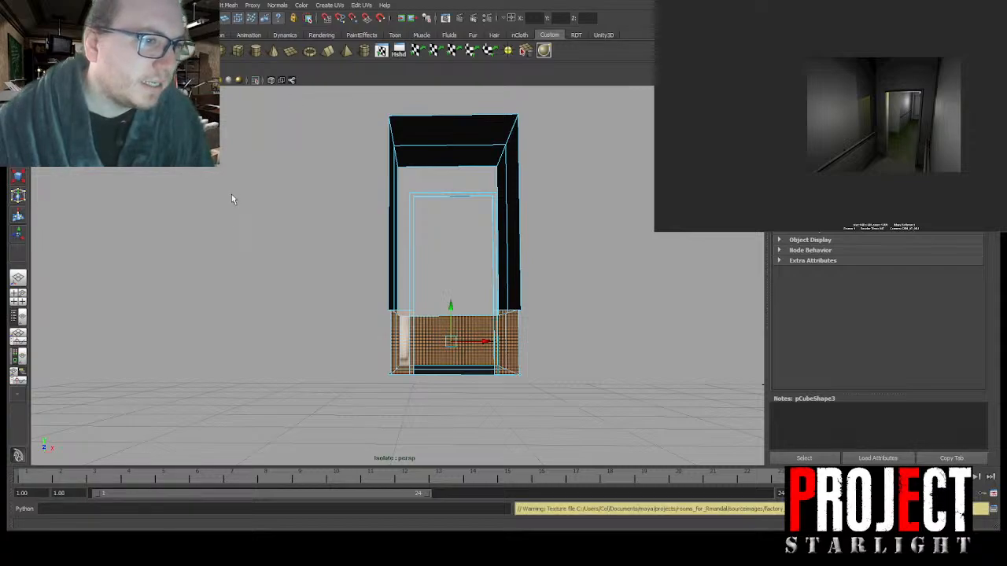
pyautogui.click(119, 224)
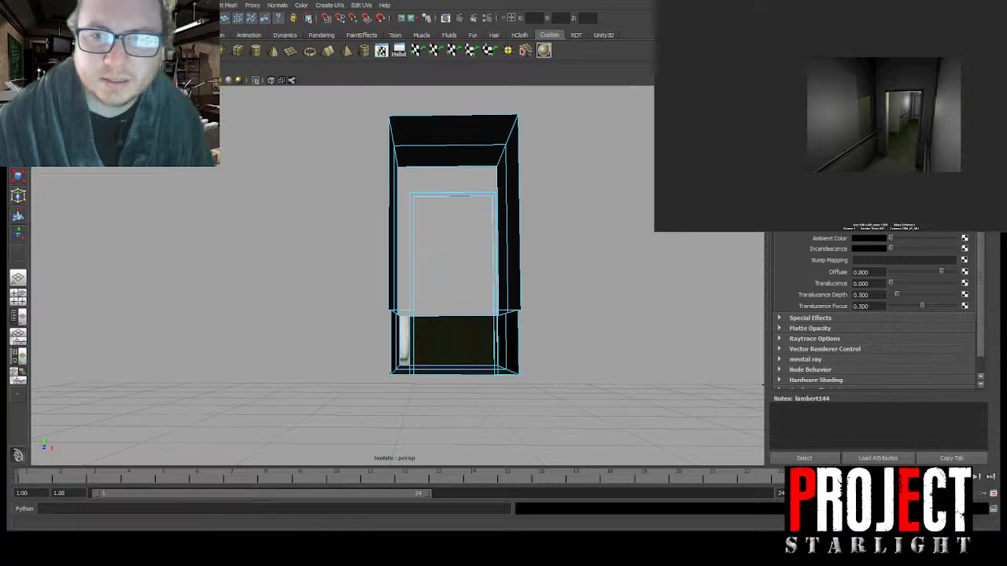
pyautogui.write('wood')
pyautogui.press('Return')
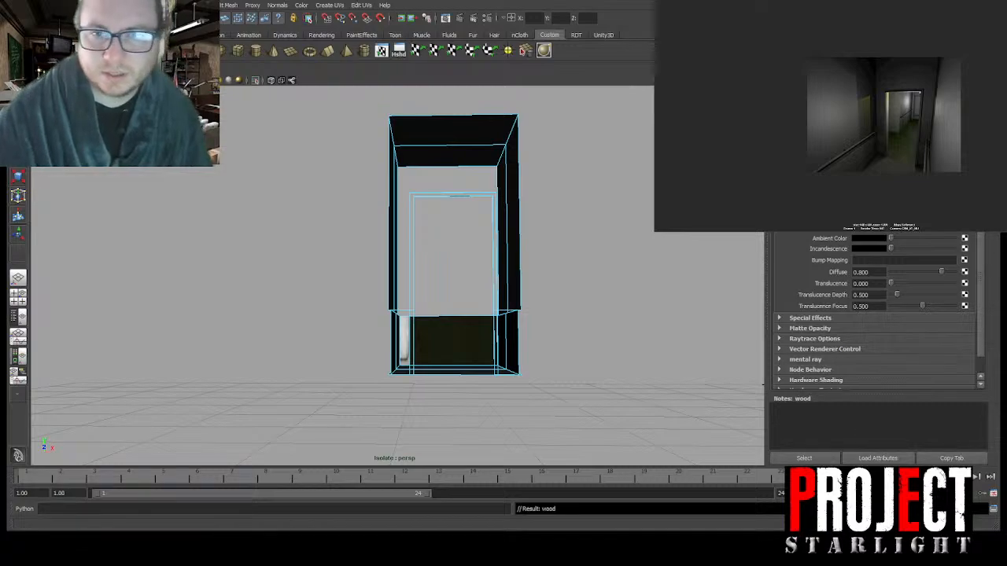
# Step: Connect a file texture to the wood material and load the image wood_tex.tga
pyautogui.click(592, 254)
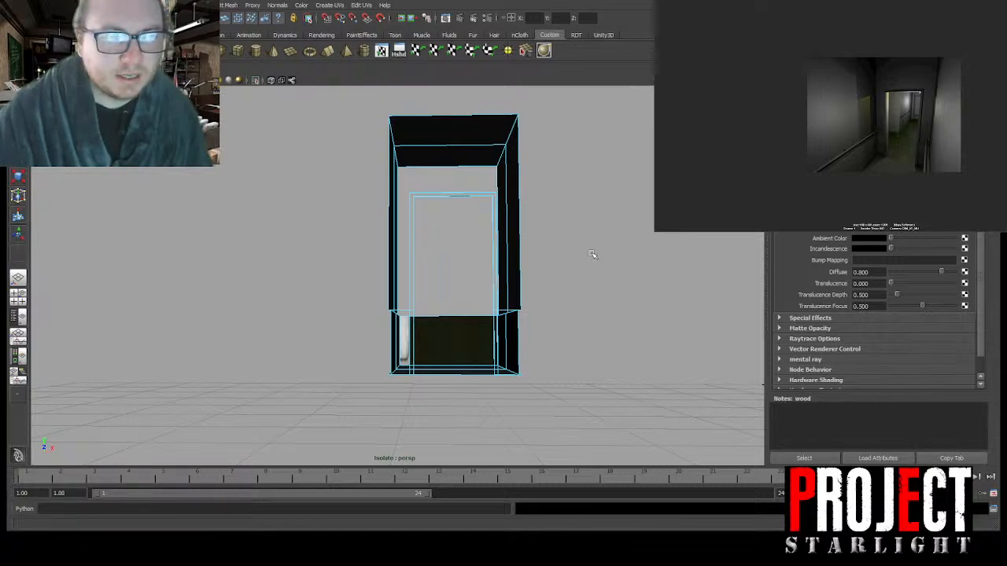
pyautogui.click(513, 157)
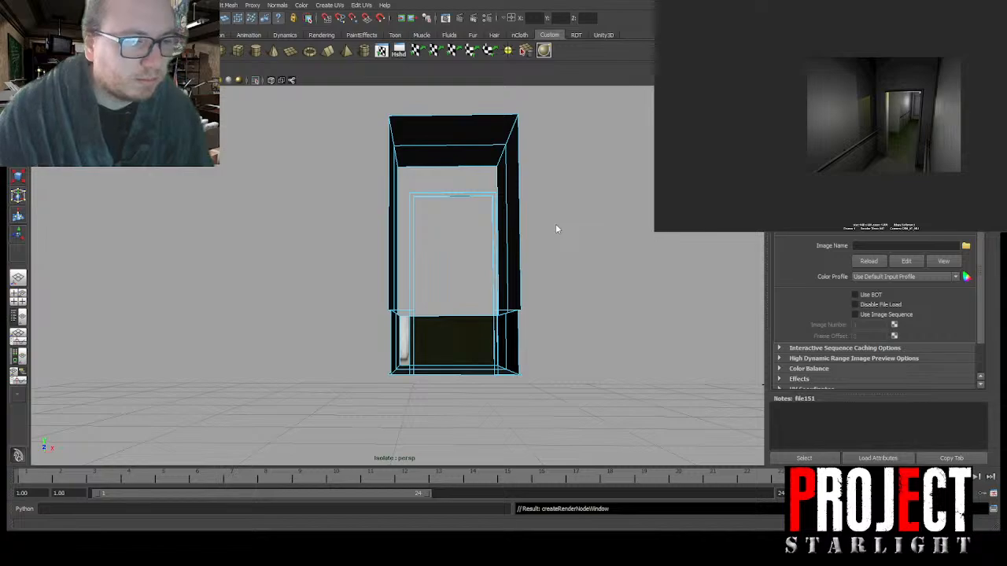
pyautogui.press('Return')
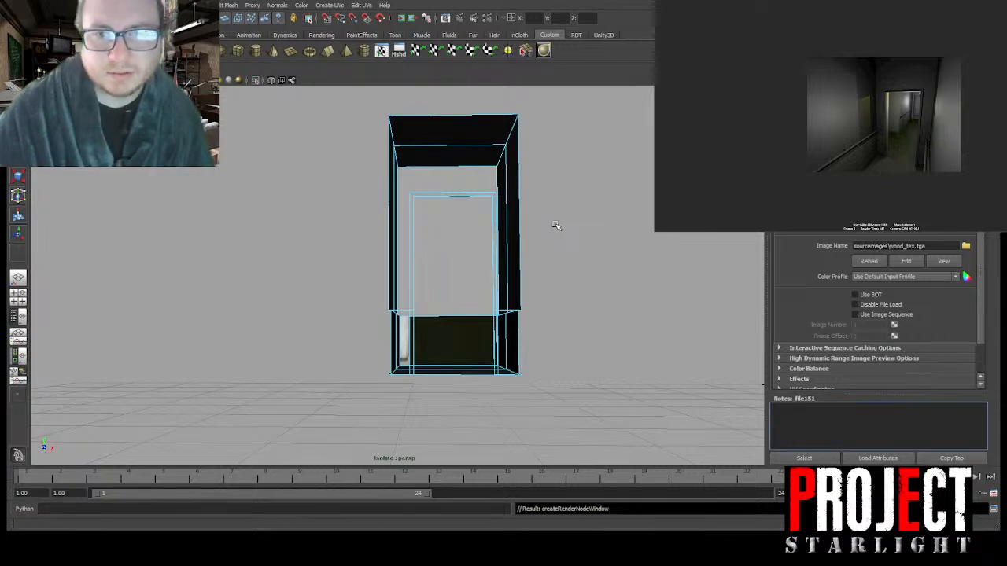
# Step: Leave the wood texture's attributes and select the side room's lower wall faces
pyautogui.click(940, 112)
pyautogui.click(939, 113)
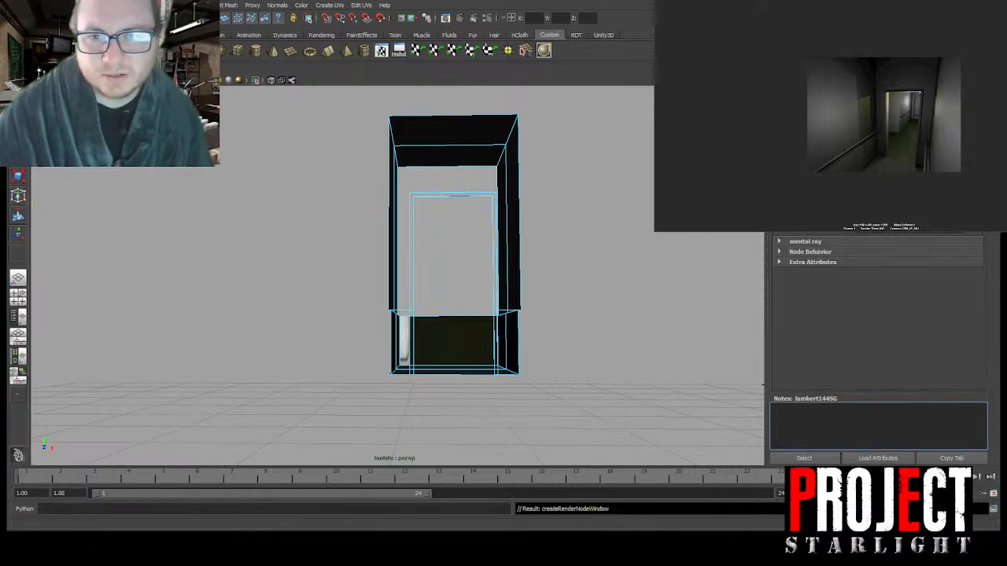
pyautogui.click(964, 17)
pyautogui.scroll(2, 556, 265)
pyautogui.keyDown('alt'); pyautogui.moveTo(556, 265); pyautogui.dragTo(526, 273); pyautogui.keyUp('alt')
pyautogui.moveTo(323, 293); pyautogui.dragTo(512, 338)
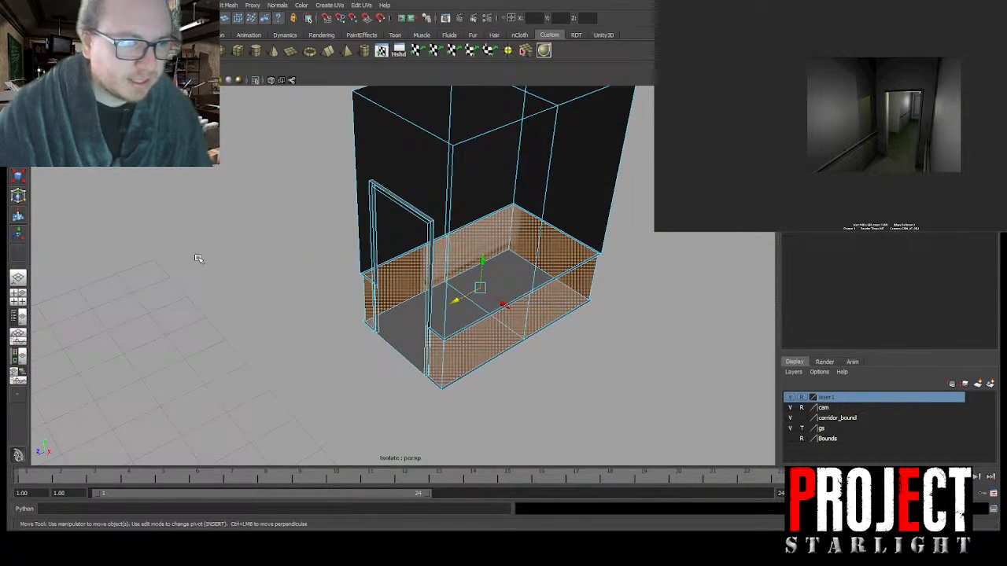
# Step: Planar-map the UVs of the side room's lower wall faces so the wood grain runs along each wall
pyautogui.keyDown('alt'); pyautogui.moveTo(441, 252); pyautogui.dragTo(549, 275); pyautogui.keyUp('alt')
pyautogui.moveTo(549, 275)
pyautogui.keyDown('alt'); pyautogui.mouseDown(button='right')
pyautogui.moveTo(532, 312)
pyautogui.moveTo(558, 294)
pyautogui.moveTo(578, 250)
pyautogui.moveTo(544, 271)
pyautogui.mouseUp(button='right'); pyautogui.keyUp('alt')
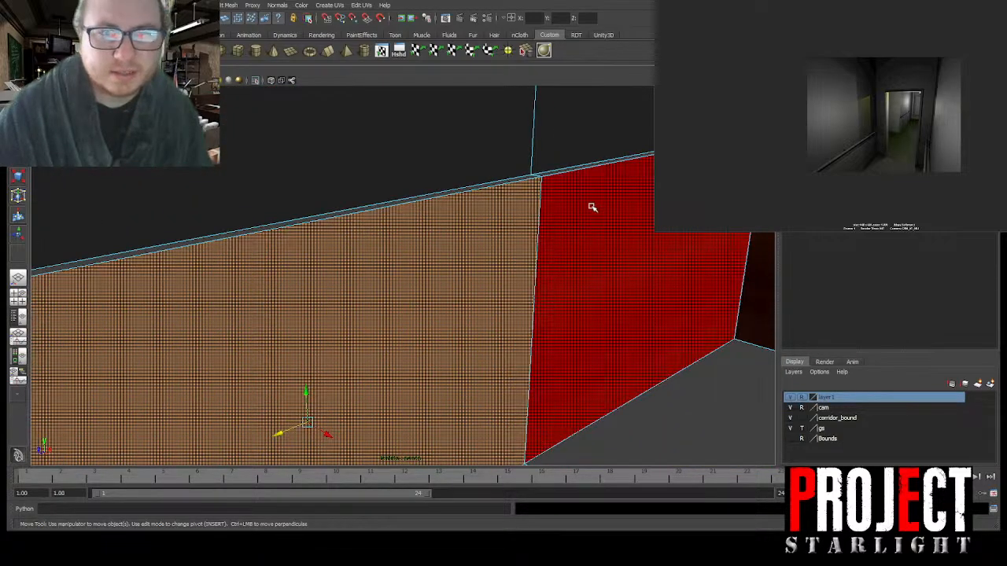
pyautogui.click(598, 261)
pyautogui.keyDown('alt'); pyautogui.moveTo(614, 355); pyautogui.dragTo(483, 61); pyautogui.keyUp('alt')
pyautogui.click(454, 52)
pyautogui.keyDown('alt'); pyautogui.moveTo(492, 246); pyautogui.dragTo(512, 256); pyautogui.keyUp('alt')
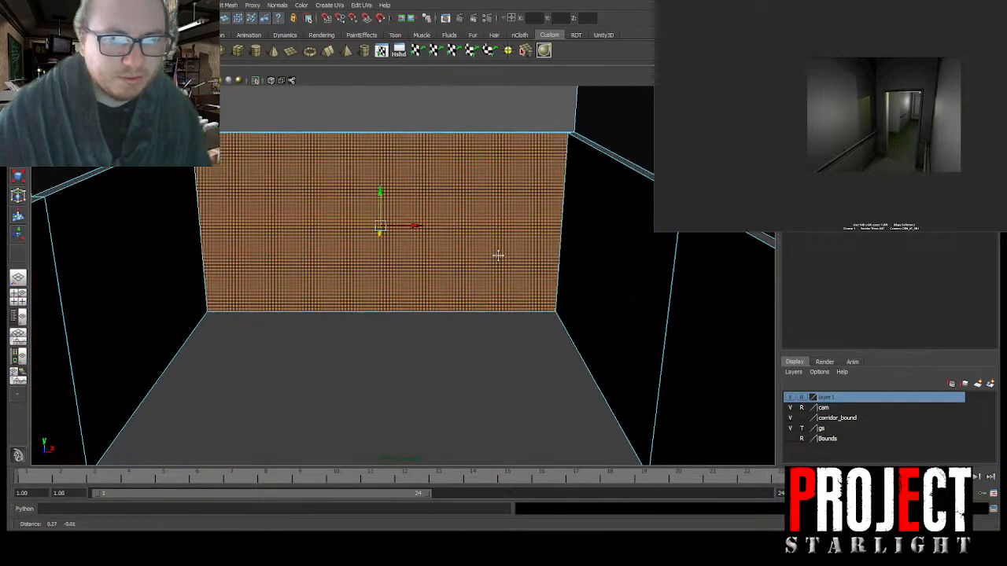
pyautogui.click(584, 251)
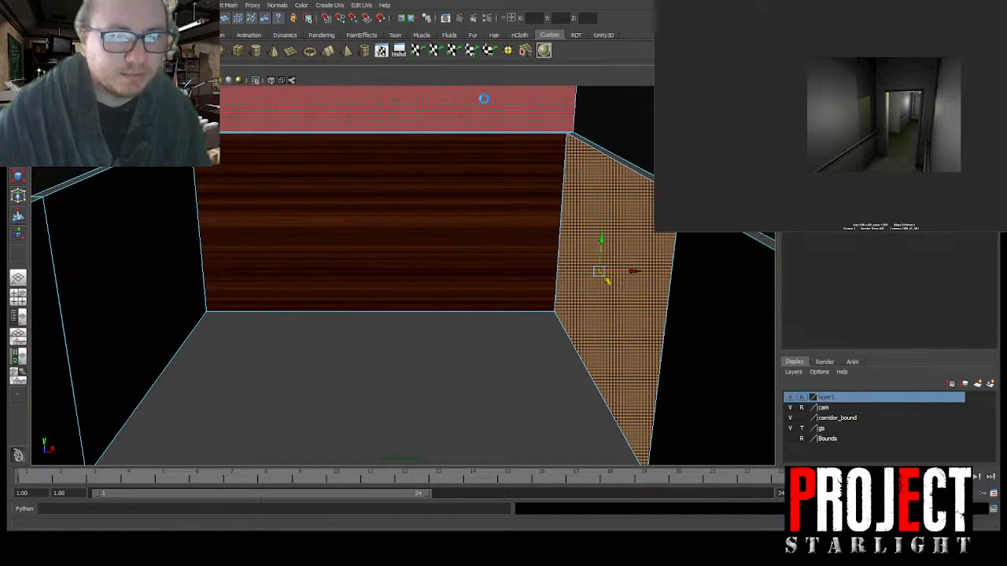
pyautogui.keyDown('alt'); pyautogui.moveTo(722, 317); pyautogui.dragTo(549, 360); pyautogui.keyUp('alt')
pyautogui.click(477, 242)
pyautogui.keyDown('shift'); pyautogui.click(397, 221); pyautogui.keyUp('shift')
pyautogui.keyDown('alt'); pyautogui.moveTo(653, 332); pyautogui.dragTo(558, 326); pyautogui.keyUp('alt')
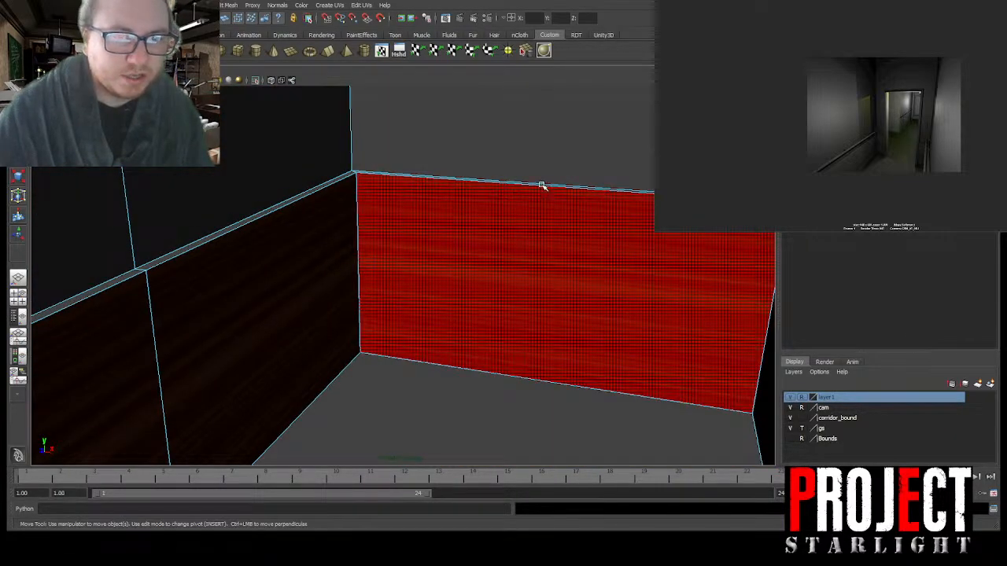
# Step: Select the thin ledge faces above the lower wall panels and assign the wood material to them
pyautogui.keyDown('shift'); pyautogui.click(542, 185); pyautogui.keyUp('shift')
pyautogui.keyDown('shift'); pyautogui.click(343, 178); pyautogui.keyUp('shift')
pyautogui.keyDown('alt'); pyautogui.moveTo(606, 228); pyautogui.dragTo(471, 218); pyautogui.keyUp('alt')
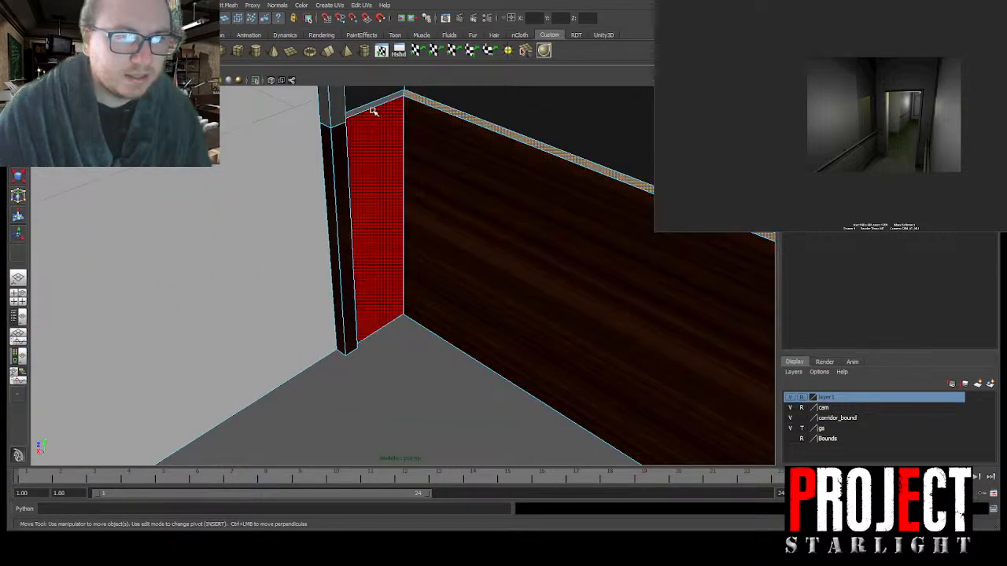
pyautogui.keyDown('alt'); pyautogui.moveTo(378, 236); pyautogui.dragTo(416, 299); pyautogui.keyUp('alt')
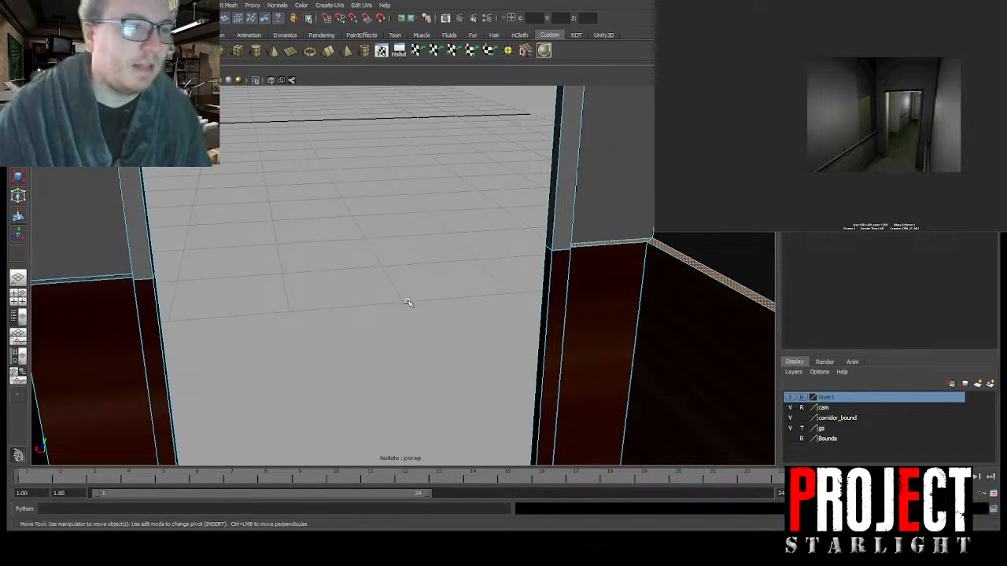
pyautogui.keyDown('alt'); pyautogui.moveTo(378, 263); pyautogui.dragTo(415, 306); pyautogui.keyUp('alt')
pyautogui.click(297, 163)
pyautogui.press('g')
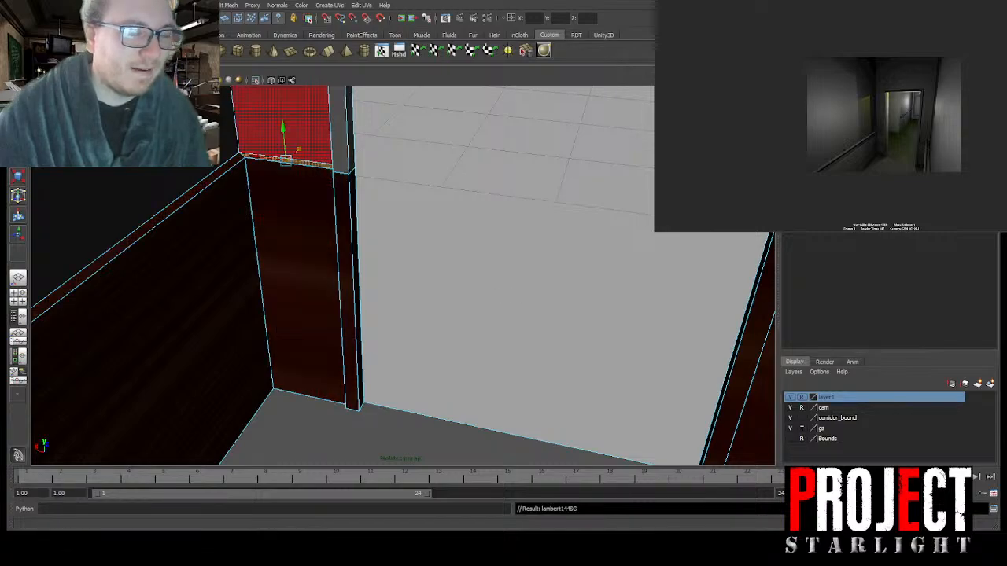
# Step: Planar-map the UVs of the wood ledge faces around the side room, matching each projection to its wall direction
pyautogui.press('a')
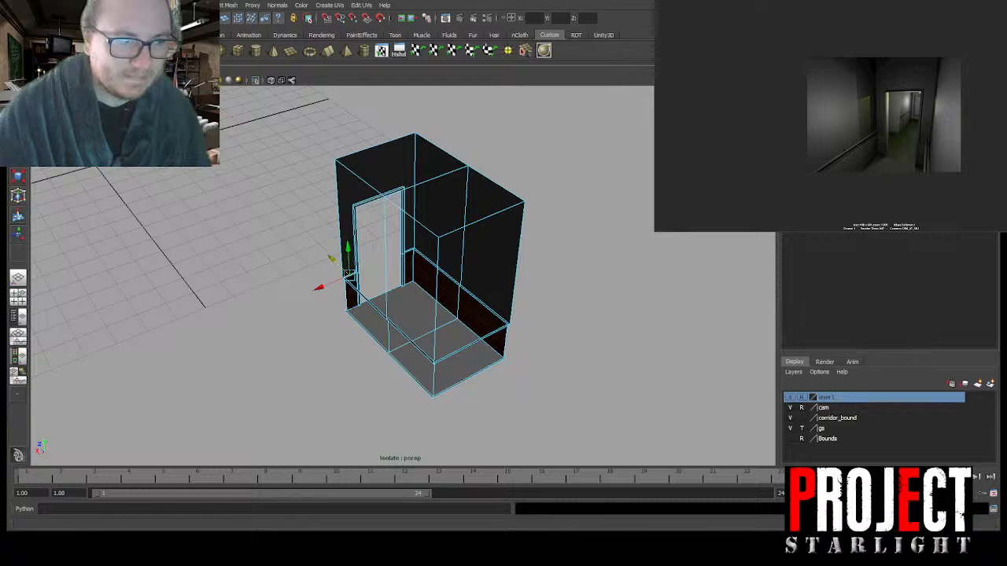
pyautogui.scroll(6, 446, 198)
pyautogui.keyDown('alt'); pyautogui.moveTo(459, 226); pyautogui.dragTo(446, 81); pyautogui.keyUp('alt')
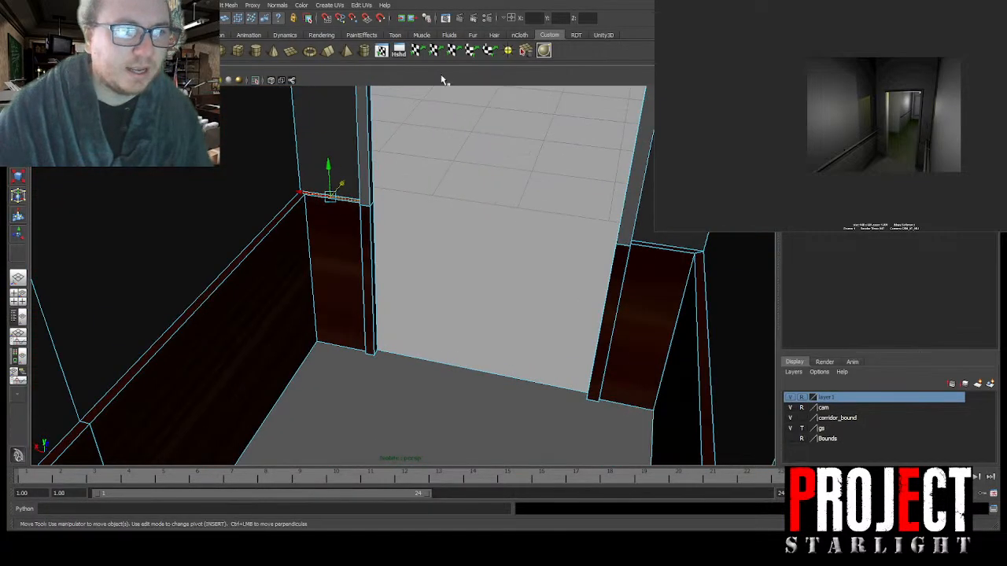
pyautogui.click(665, 248)
pyautogui.click(702, 294)
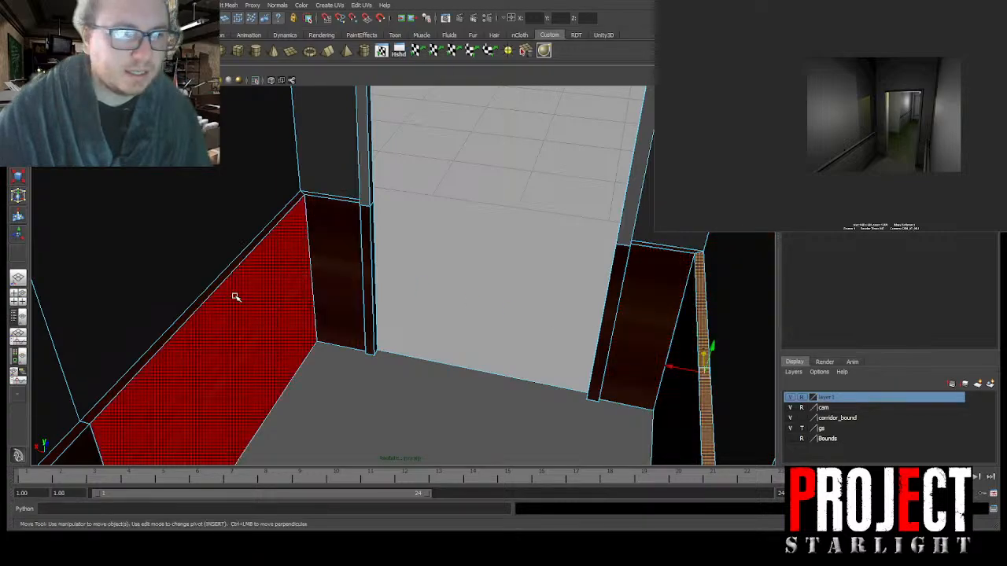
pyautogui.click(171, 330)
pyautogui.keyDown('alt'); pyautogui.moveTo(313, 340); pyautogui.dragTo(637, 340, button='middle'); pyautogui.keyUp('alt')
pyautogui.keyDown('alt'); pyautogui.moveTo(649, 340); pyautogui.dragTo(524, 287); pyautogui.keyUp('alt')
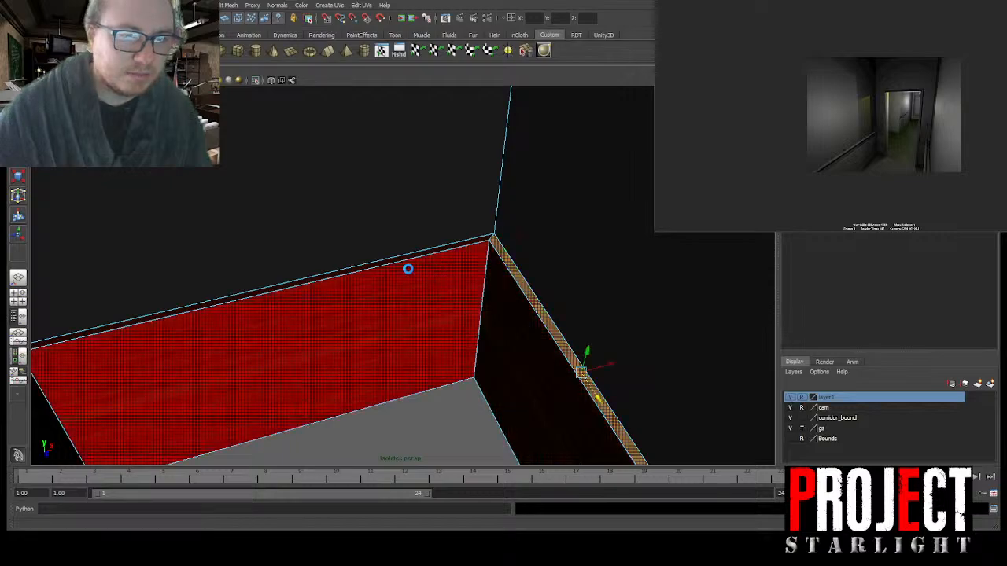
pyautogui.click(396, 260)
pyautogui.keyDown('alt'); pyautogui.moveTo(341, 341); pyautogui.dragTo(495, 316); pyautogui.keyUp('alt')
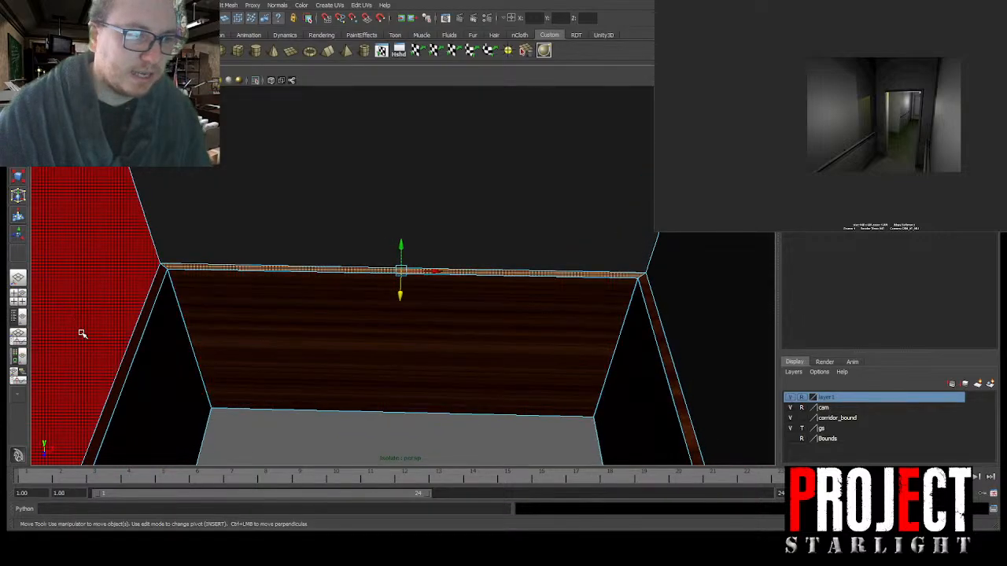
pyautogui.click(131, 348)
# Step: End the isolation of the side room to show the full scene and return to object mode
pyautogui.scroll(-7, 391, 301)
pyautogui.keyDown('alt'); pyautogui.moveTo(330, 310); pyautogui.dragTo(488, 303); pyautogui.keyUp('alt')
pyautogui.scroll(3, 565, 299)
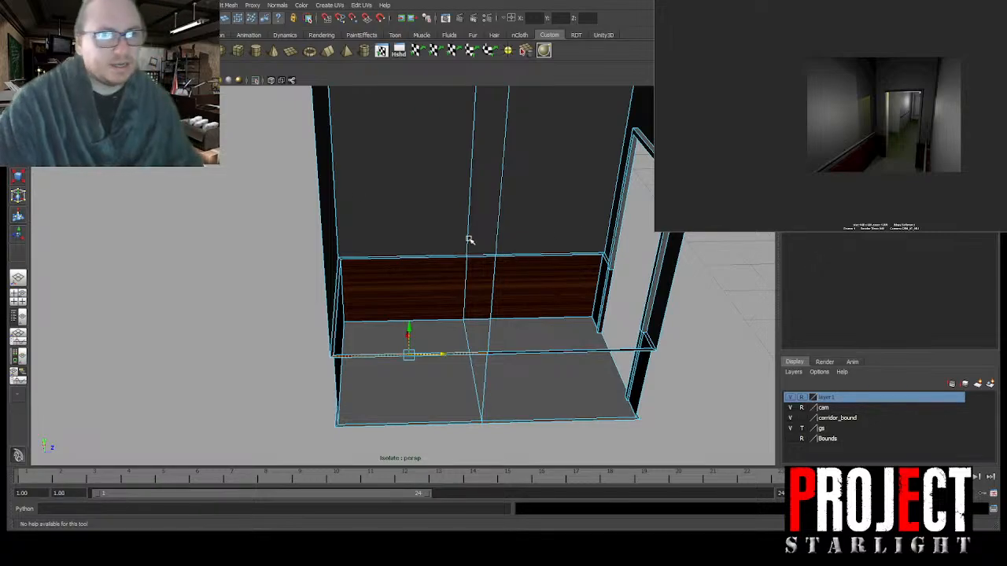
pyautogui.click(255, 81)
pyautogui.scroll(-5, 604, 296)
pyautogui.press('F10')
pyautogui.press('F8')
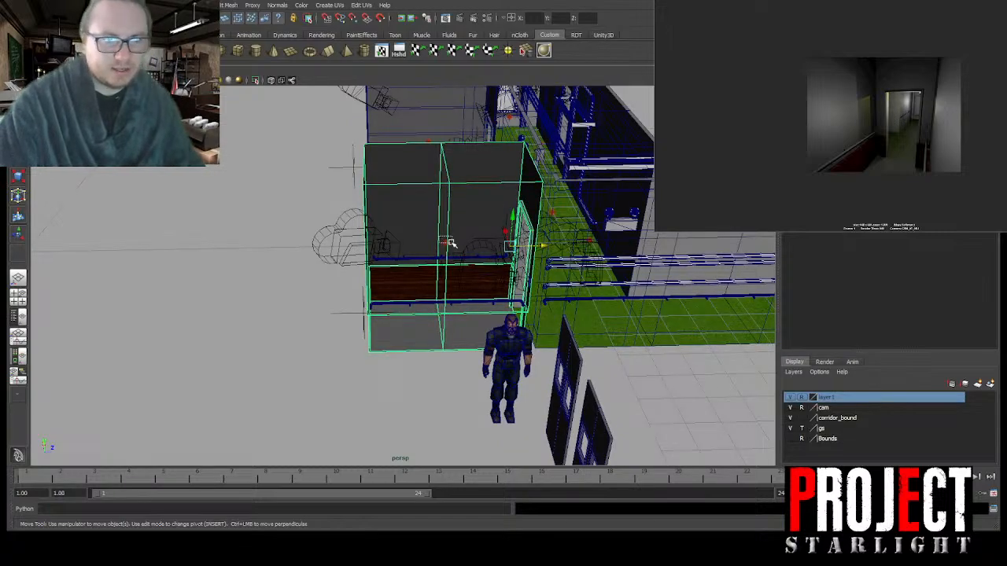
# Step: Select the point light inside the side room and examine its attributes
pyautogui.click(446, 242)
pyautogui.keyDown('shift'); pyautogui.click(499, 204); pyautogui.keyUp('shift')
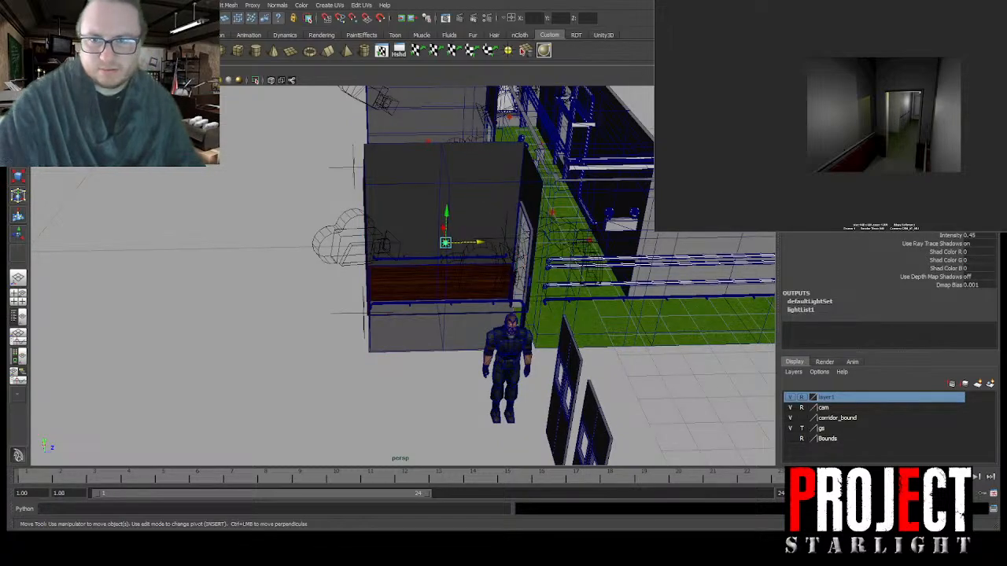
pyautogui.hotkey('ctrl', 'a')
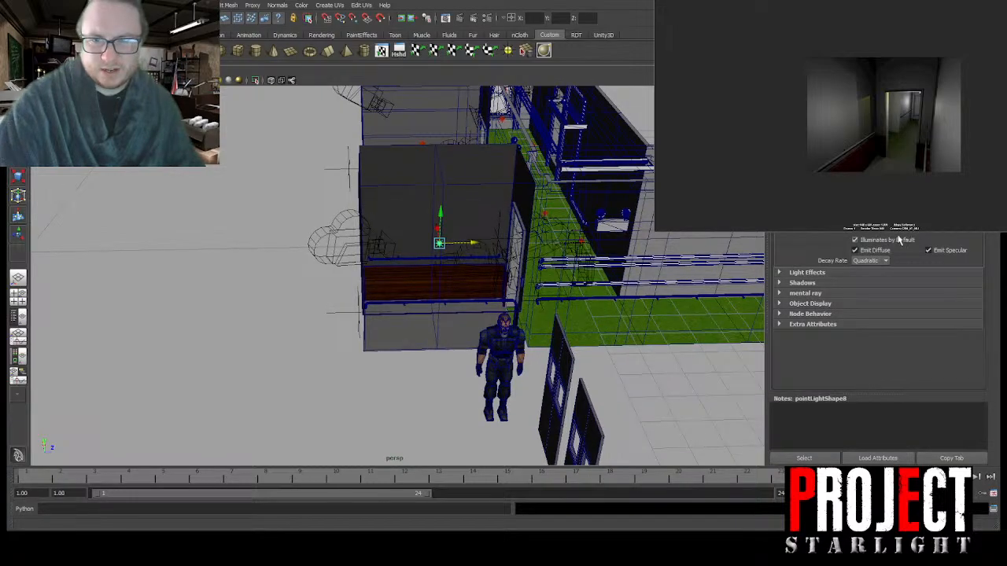
pyautogui.keyDown('alt'); pyautogui.moveTo(504, 323); pyautogui.dragTo(472, 326); pyautogui.keyUp('alt')
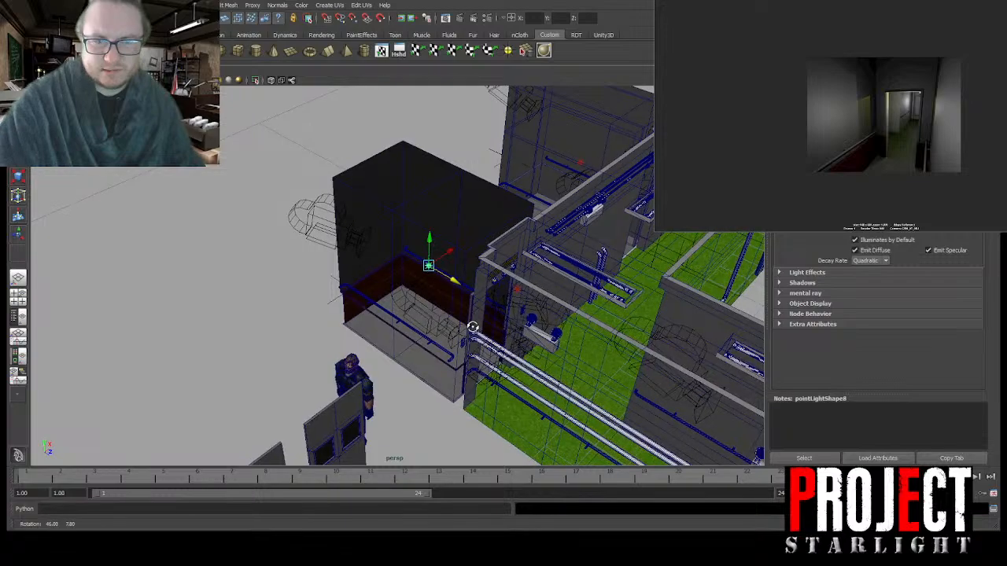
# Step: Brighten the ambient color of the side room's blinn13 material to a moderate grey, using a test render to judge it
pyautogui.click(358, 208)
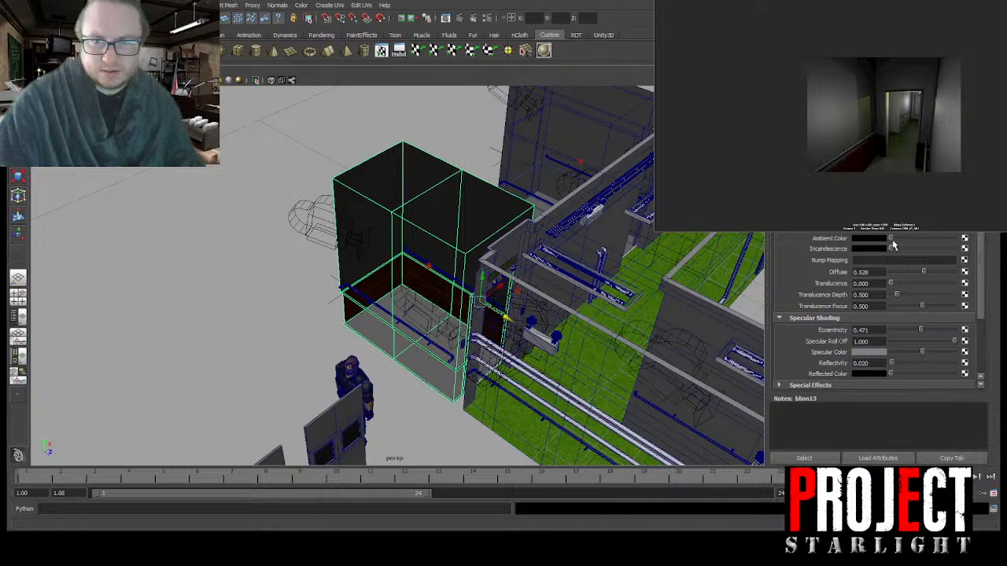
pyautogui.moveTo(892, 240); pyautogui.dragTo(936, 242)
pyautogui.scroll(5, 559, 285)
pyautogui.keyDown('alt'); pyautogui.moveTo(559, 285); pyautogui.dragTo(528, 222); pyautogui.keyUp('alt')
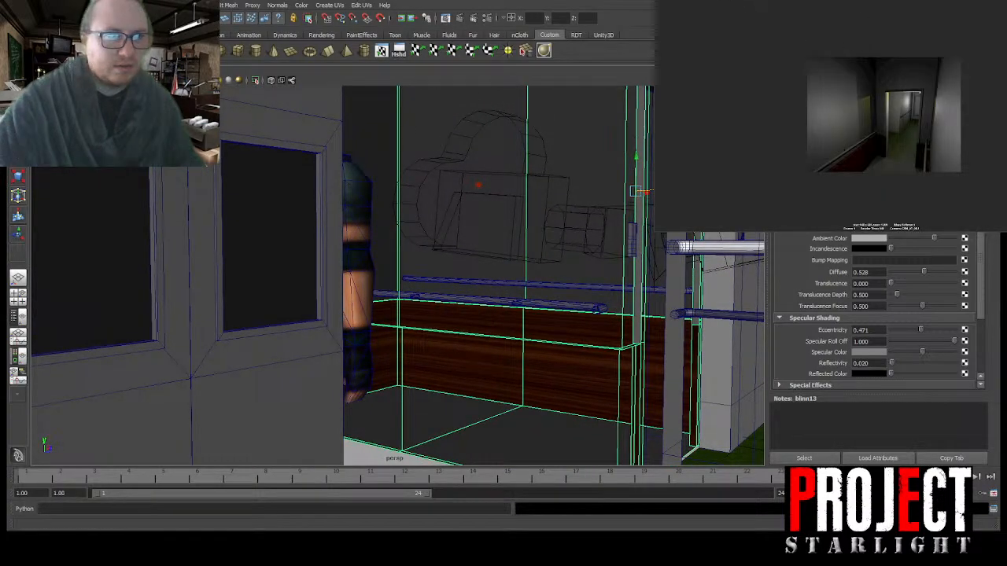
pyautogui.click(682, 2)
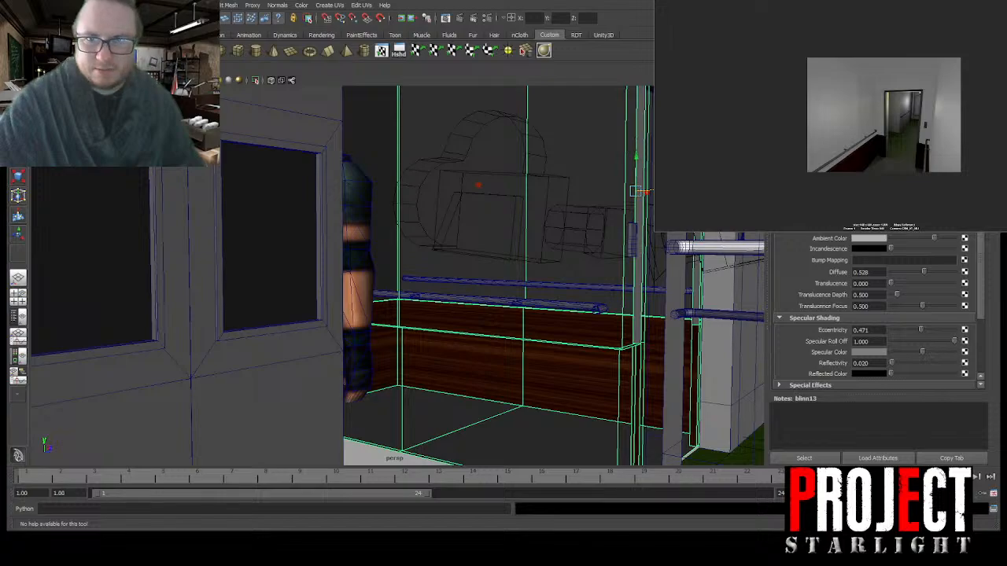
pyautogui.moveTo(934, 242); pyautogui.dragTo(906, 243)
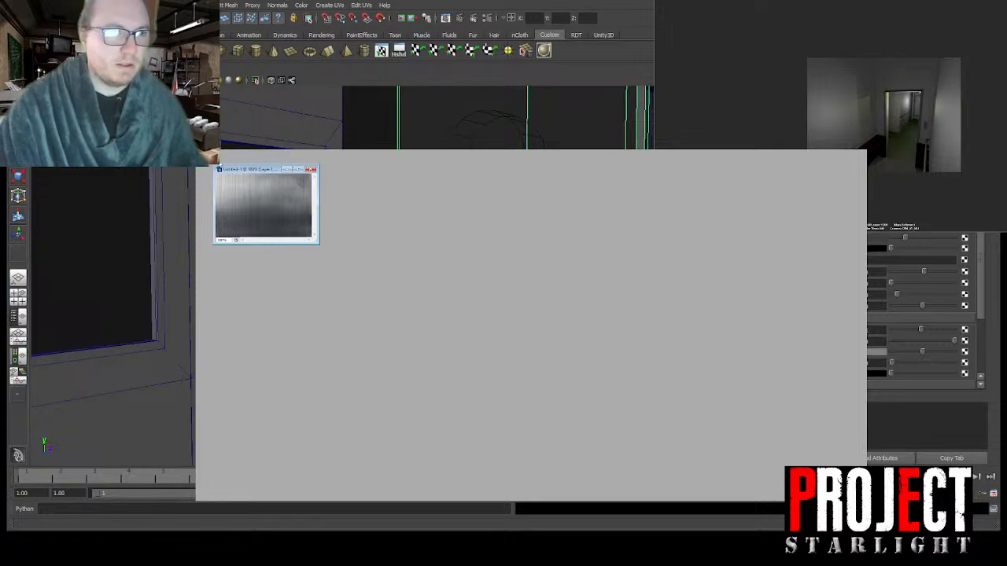
# Step: Connect a file texture to the blinn13 wall material and load the image lift_wall_tex.tga
pyautogui.click(687, 255)
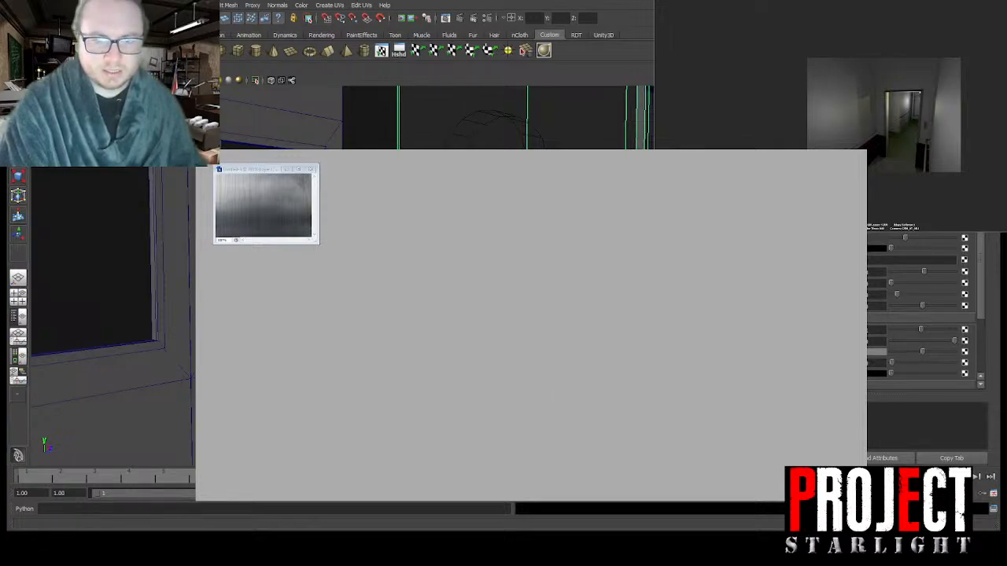
pyautogui.click(564, 315)
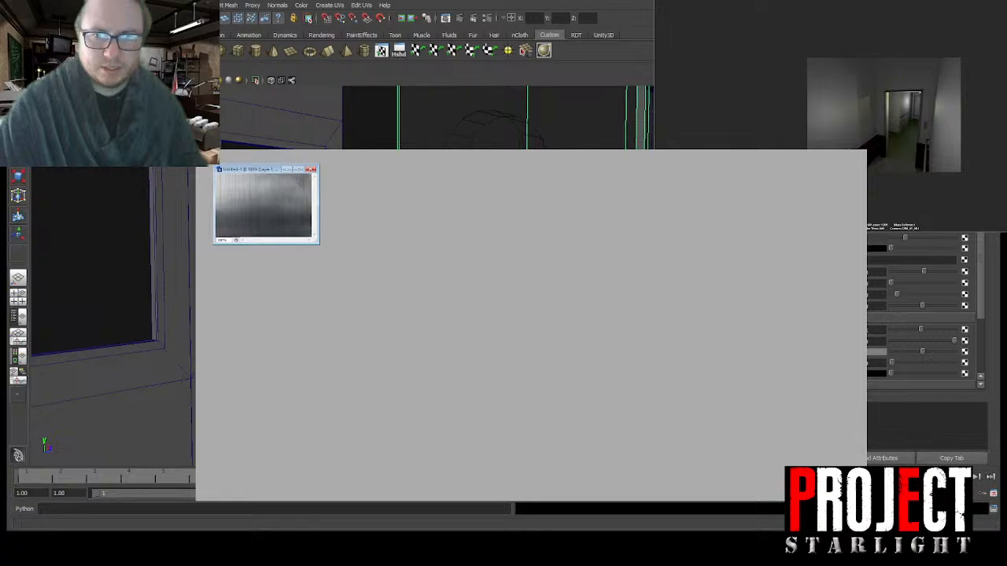
pyautogui.click(473, 236)
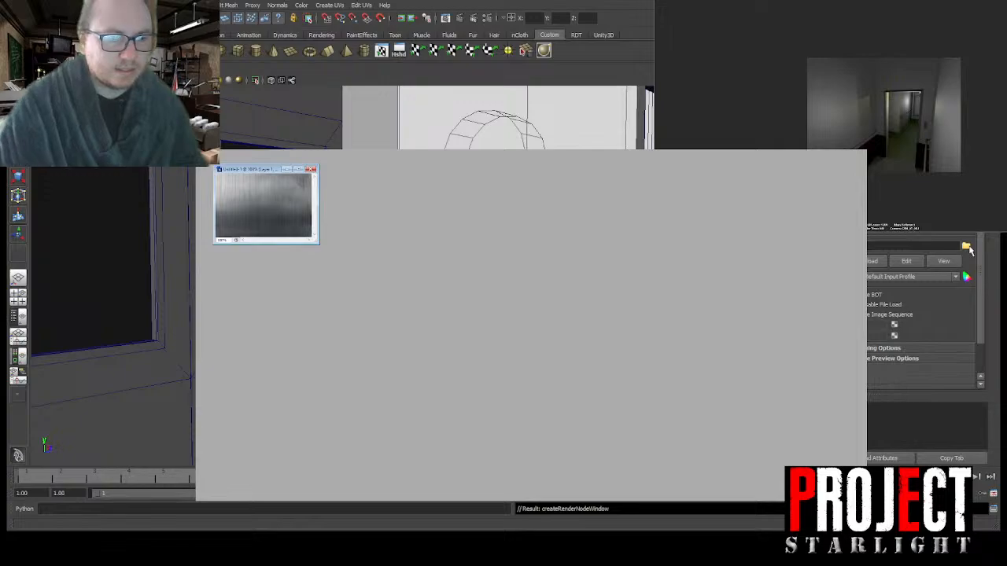
pyautogui.click(969, 248)
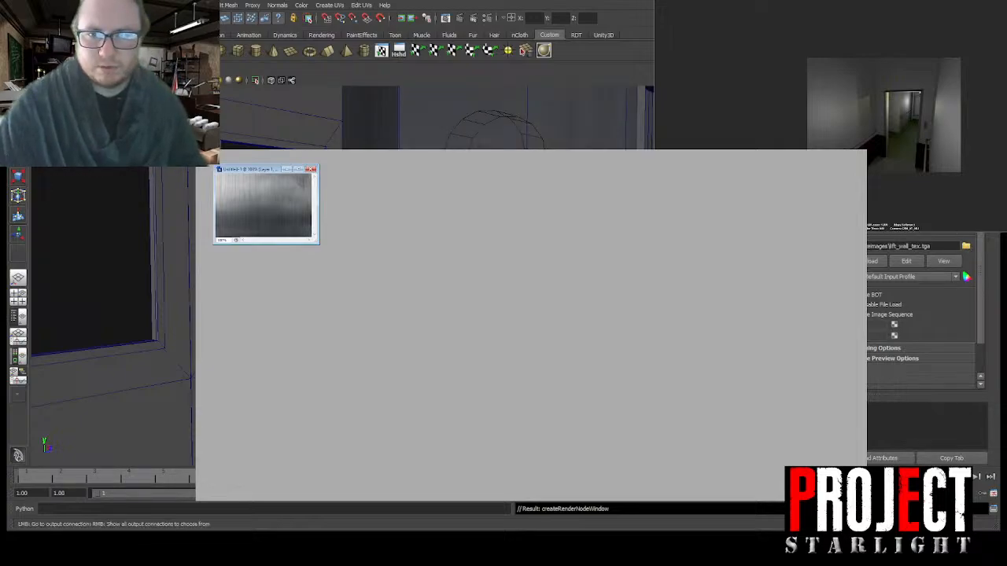
pyautogui.click(929, 114)
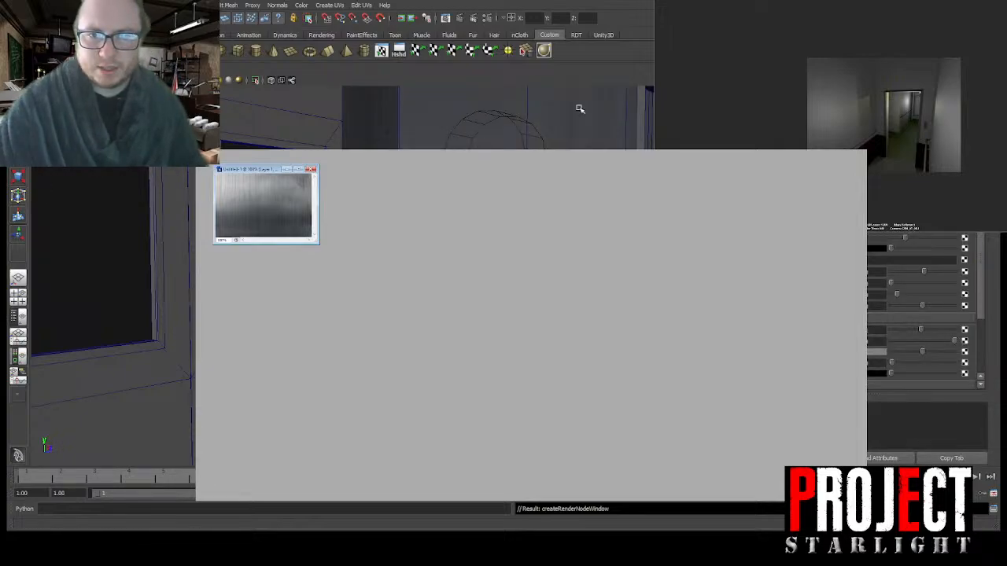
# Step: Select the side room mesh and isolate it in the perspective view
pyautogui.press('f')
pyautogui.keyDown('alt'); pyautogui.moveTo(342, 276); pyautogui.dragTo(417, 304); pyautogui.keyUp('alt')
pyautogui.scroll(6, 330, 305)
pyautogui.click(417, 303)
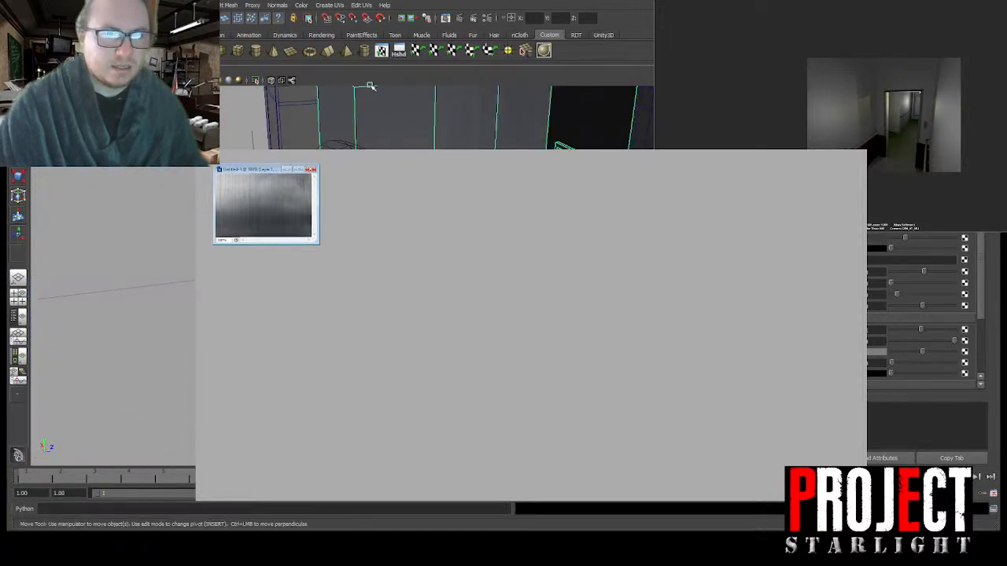
pyautogui.press('f')
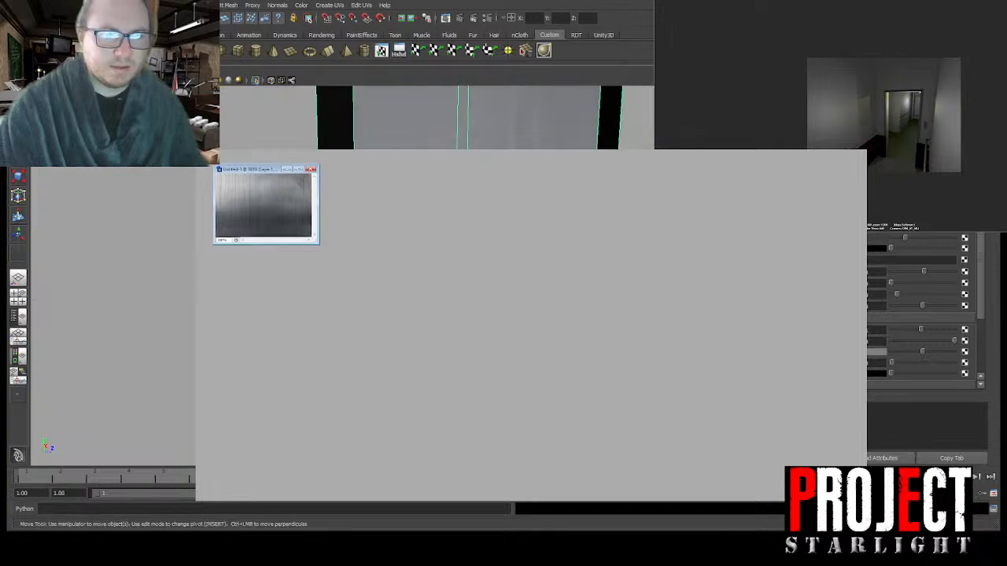
# Step: Switch to face selection and planar-map the UVs of the side room's upper wall faces along their facing directions
pyautogui.keyDown('alt'); pyautogui.moveTo(417, 304); pyautogui.dragTo(472, 305); pyautogui.keyUp('alt')
pyautogui.moveTo(472, 305); pyautogui.dragTo(472, 354, button='right')
pyautogui.keyDown('alt'); pyautogui.moveTo(472, 354); pyautogui.dragTo(409, 354); pyautogui.keyUp('alt')
pyautogui.click(440, 299)
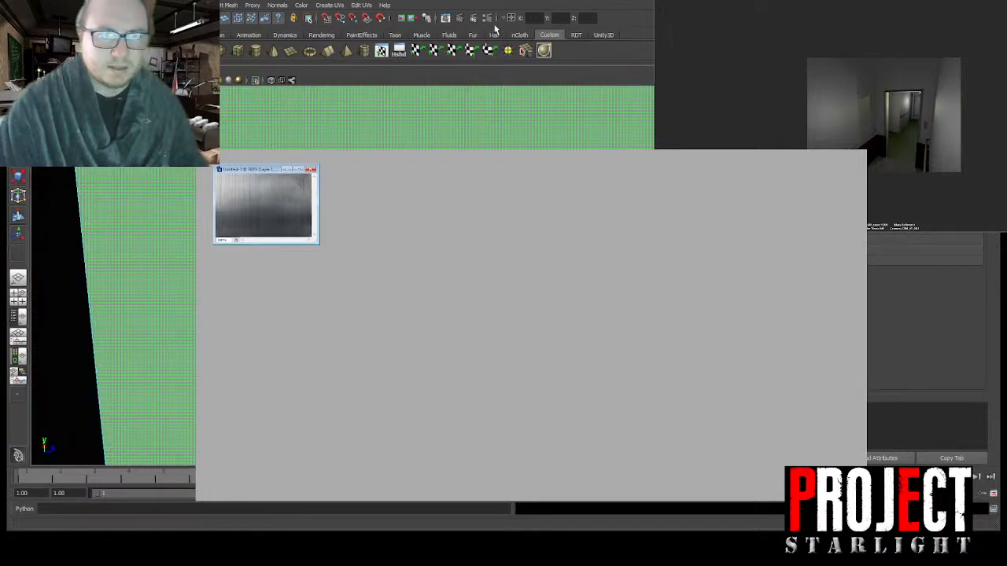
pyautogui.click(437, 51)
pyautogui.keyDown('alt'); pyautogui.moveTo(472, 315); pyautogui.dragTo(347, 315); pyautogui.keyUp('alt')
pyautogui.click(440, 299)
pyautogui.keyDown('alt'); pyautogui.moveTo(440, 299); pyautogui.dragTo(354, 303); pyautogui.keyUp('alt')
pyautogui.click(409, 236)
pyautogui.click(454, 55)
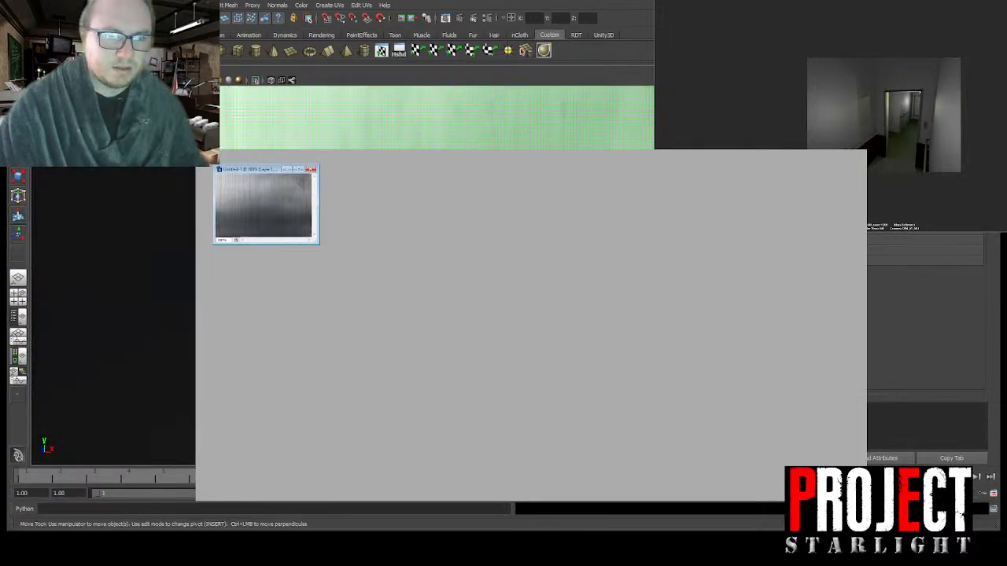
# Step: Continue through the remaining upper wall faces and render the scene to check the metal wall texture
pyautogui.keyDown('alt'); pyautogui.moveTo(441, 147); pyautogui.dragTo(385, 146); pyautogui.keyUp('alt')
pyautogui.click(382, 144)
pyautogui.keyDown('alt'); pyautogui.moveTo(480, 236); pyautogui.dragTo(374, 264); pyautogui.keyUp('alt')
pyautogui.keyDown('alt'); pyautogui.moveTo(464, 244); pyautogui.dragTo(358, 253); pyautogui.keyUp('alt')
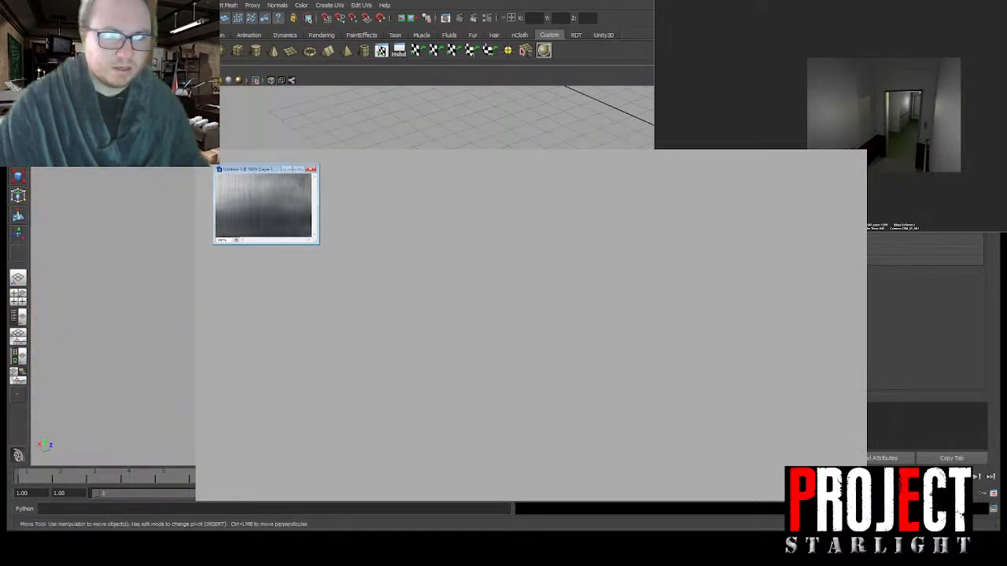
pyautogui.keyDown('alt'); pyautogui.moveTo(441, 252); pyautogui.dragTo(346, 252); pyautogui.keyUp('alt')
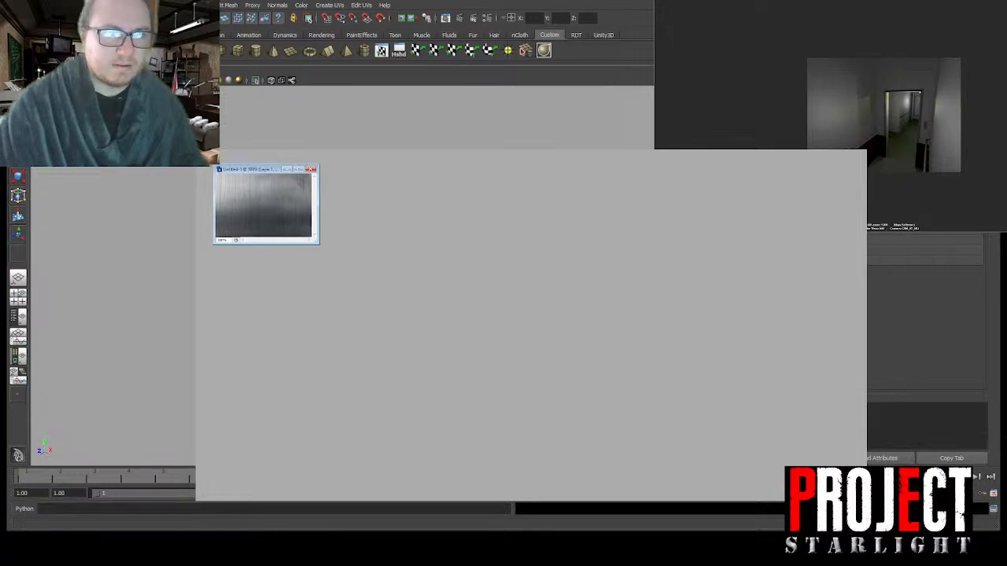
pyautogui.click(451, 19)
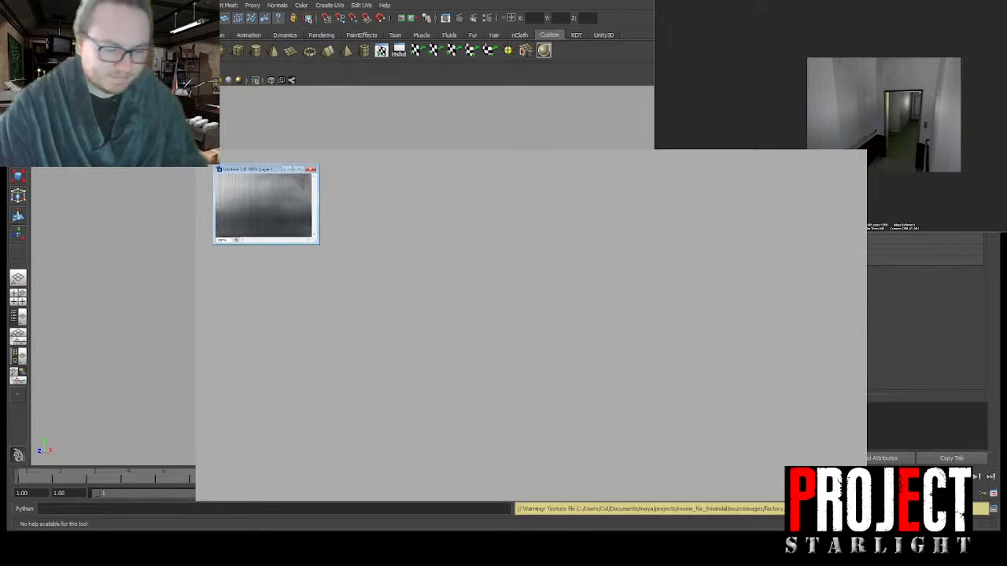
# Step: Try a black ambient colour and a diffuse value of 0 on the blinn13 wall material and check the render
pyautogui.press('w')
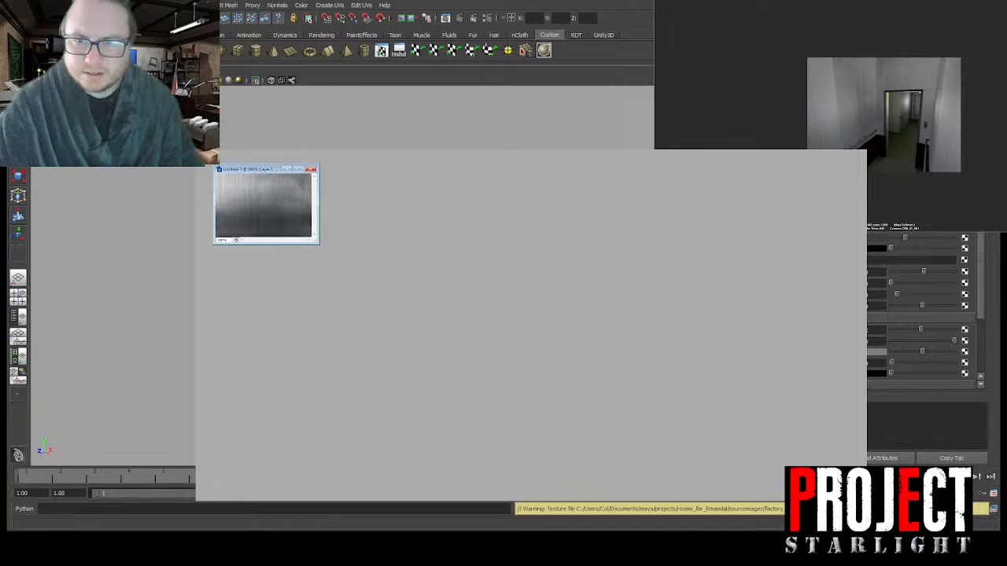
pyautogui.moveTo(905, 238); pyautogui.dragTo(981, 233)
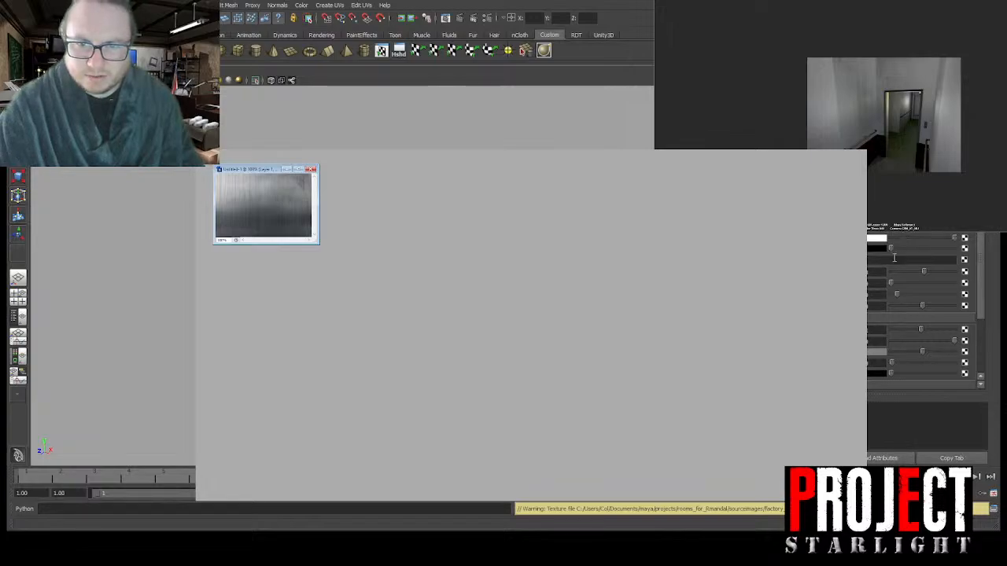
pyautogui.moveTo(924, 273); pyautogui.dragTo(890, 273)
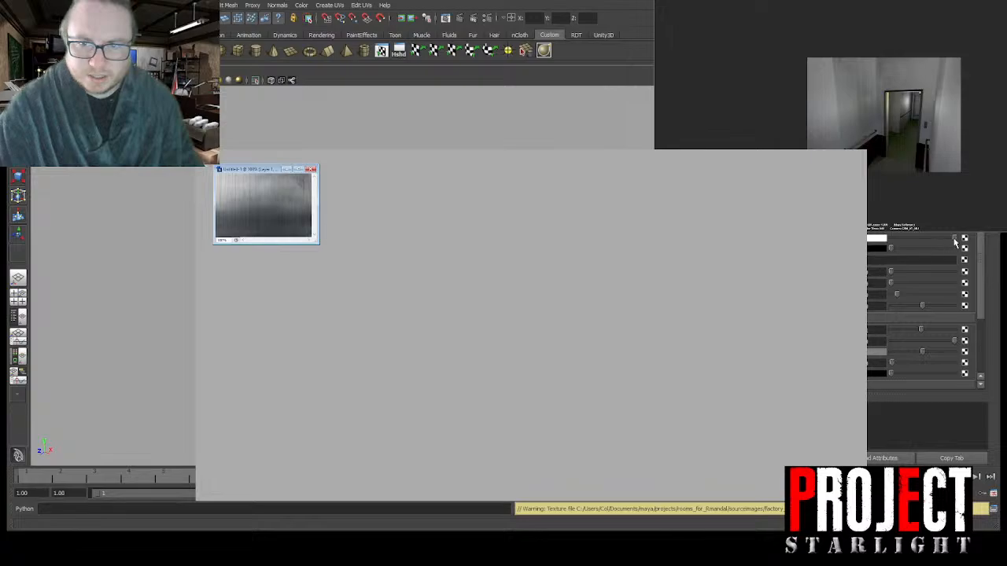
pyautogui.moveTo(955, 239); pyautogui.dragTo(868, 245)
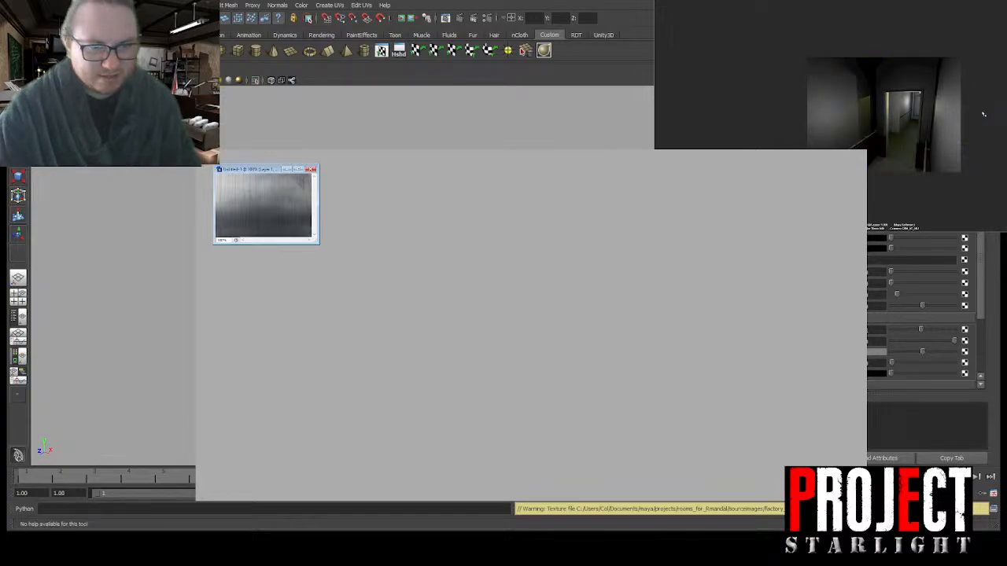
pyautogui.hotkey('alt', 'Tab')
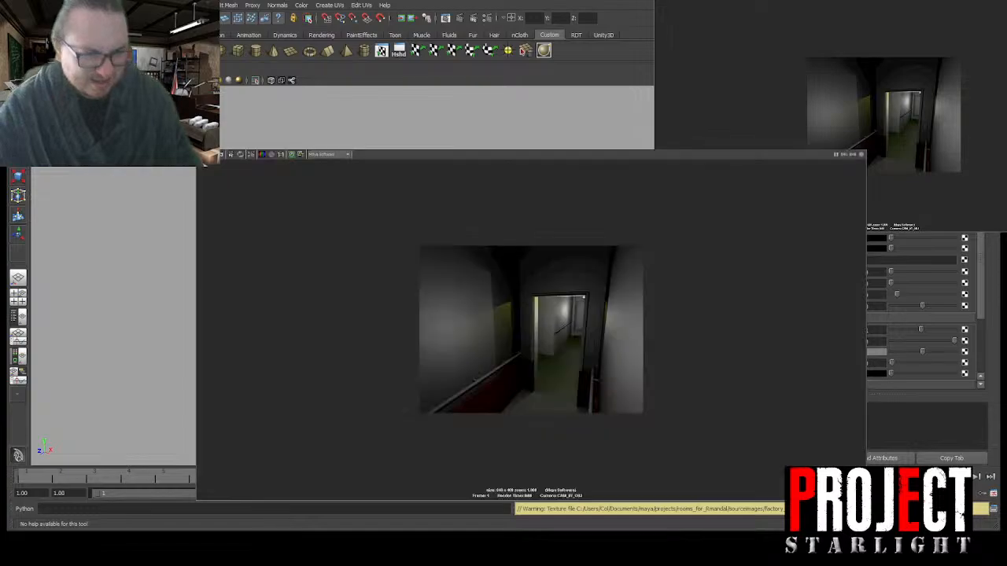
pyautogui.hotkey('alt', 'Tab')
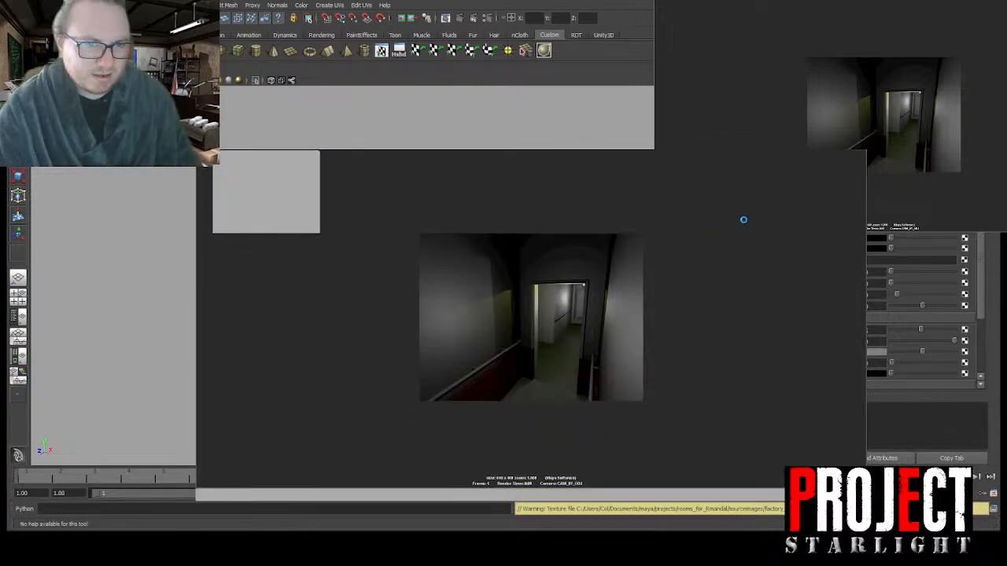
pyautogui.click(859, 149)
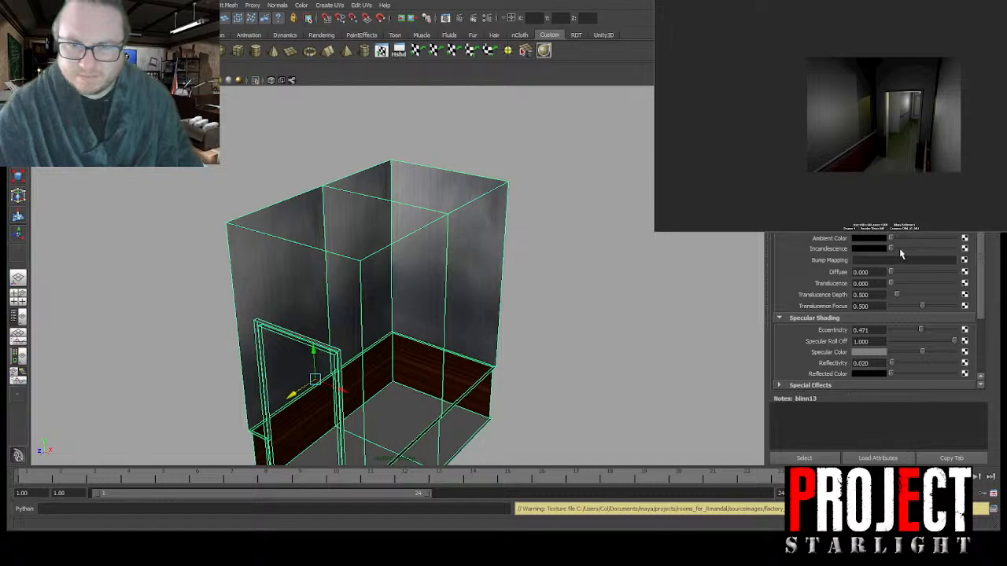
# Step: Try a mid-grey ambient colour and a diffuse value of 0.382 on the blinn13 material, and render the scene
pyautogui.moveTo(892, 239); pyautogui.dragTo(968, 240)
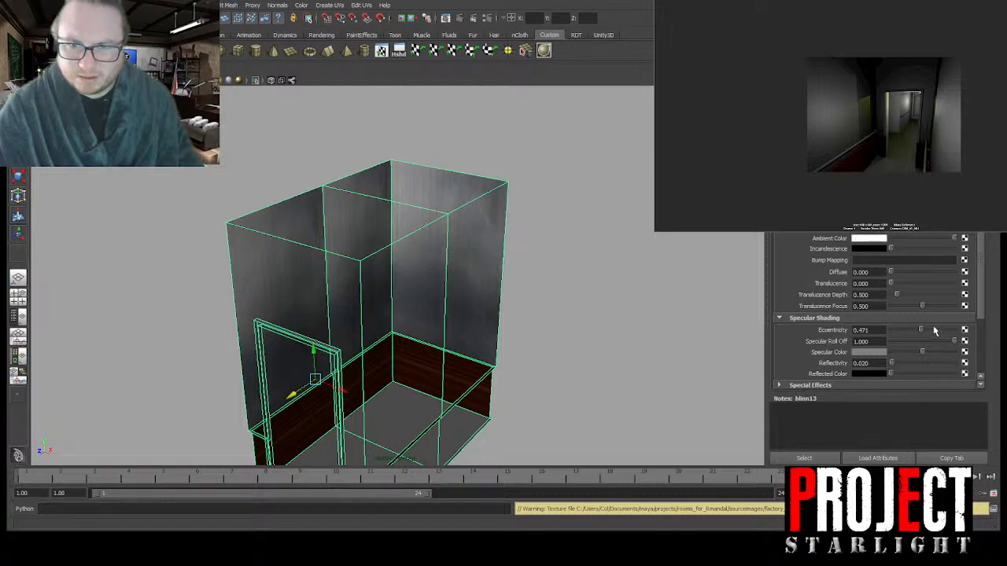
pyautogui.moveTo(891, 272); pyautogui.dragTo(858, 275)
pyautogui.moveTo(954, 241); pyautogui.dragTo(924, 243)
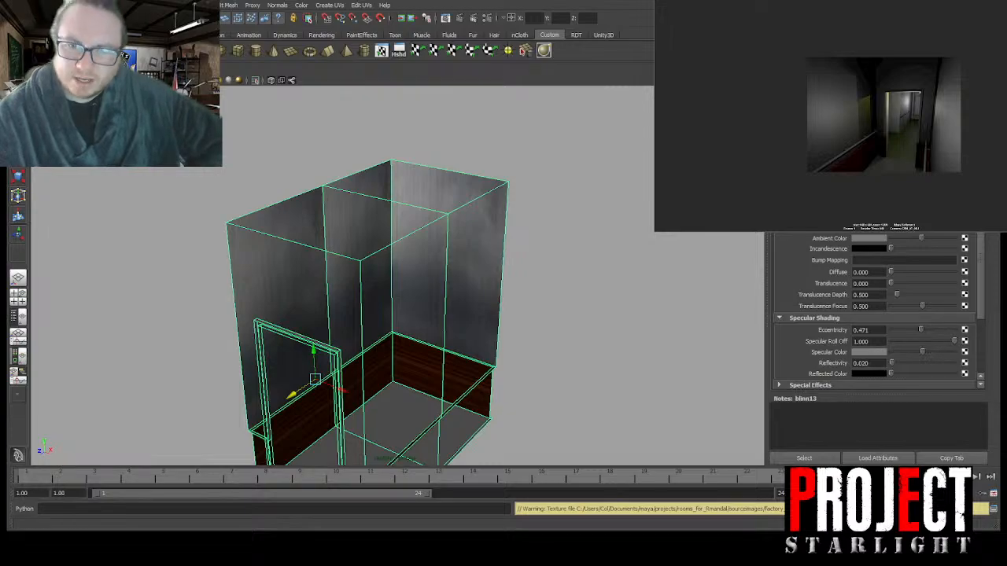
pyautogui.moveTo(892, 275); pyautogui.dragTo(914, 275)
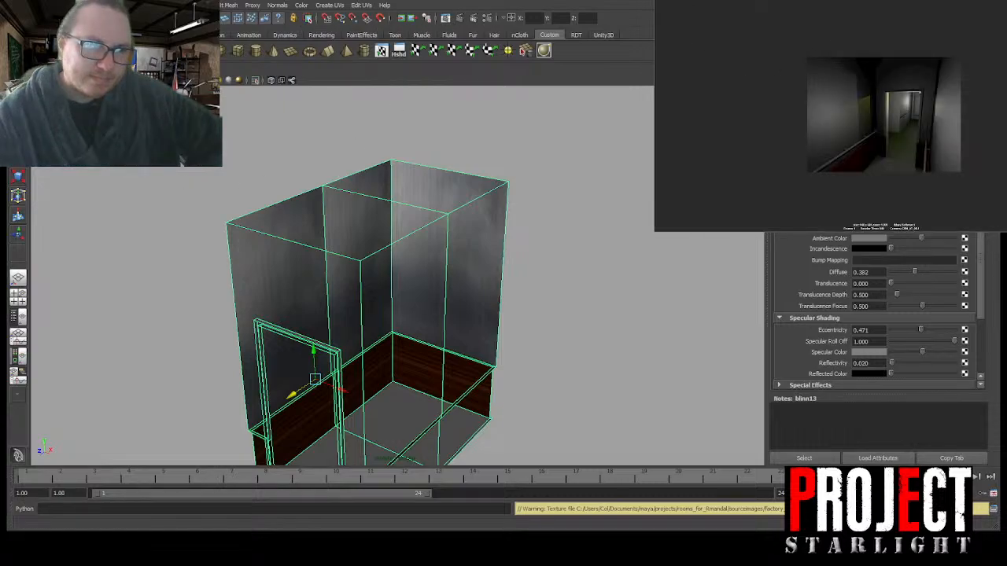
pyautogui.click(707, 1)
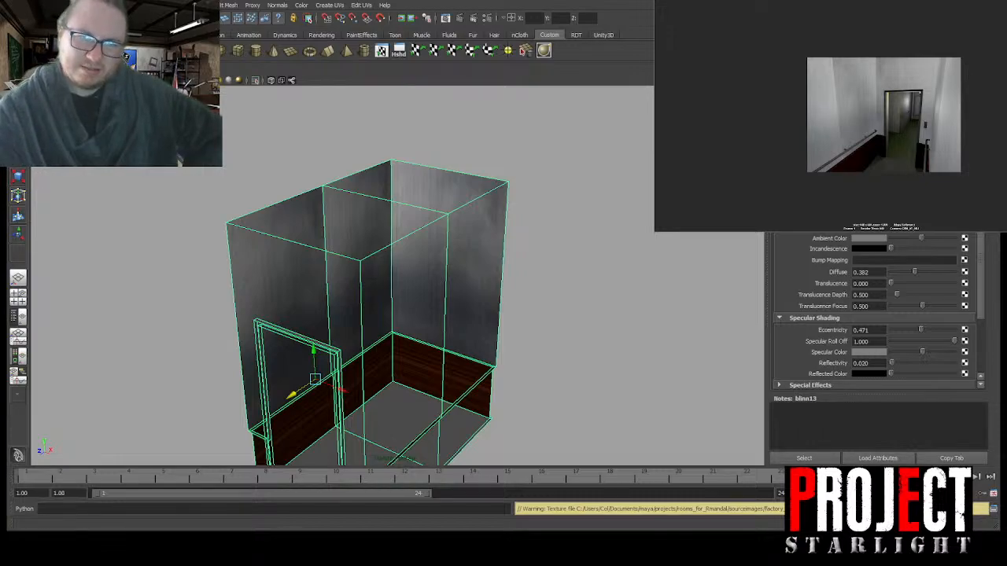
# Step: Try a darker ambient colour and a diffuse value of 0.252 on the blinn13 material, and render again
pyautogui.moveTo(921, 238); pyautogui.dragTo(908, 240)
pyautogui.moveTo(910, 277); pyautogui.dragTo(904, 274)
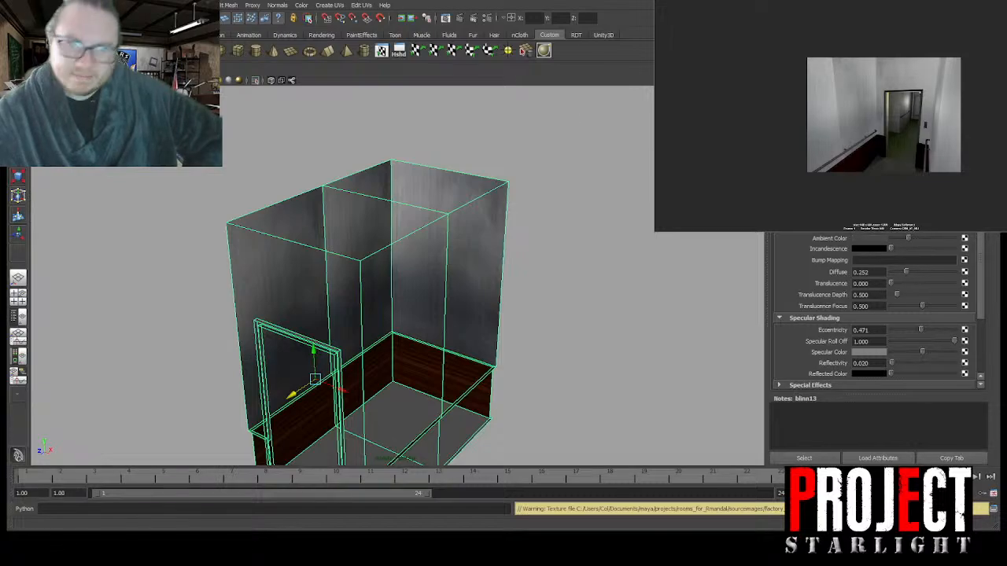
pyautogui.click(447, 18)
pyautogui.click(661, 3)
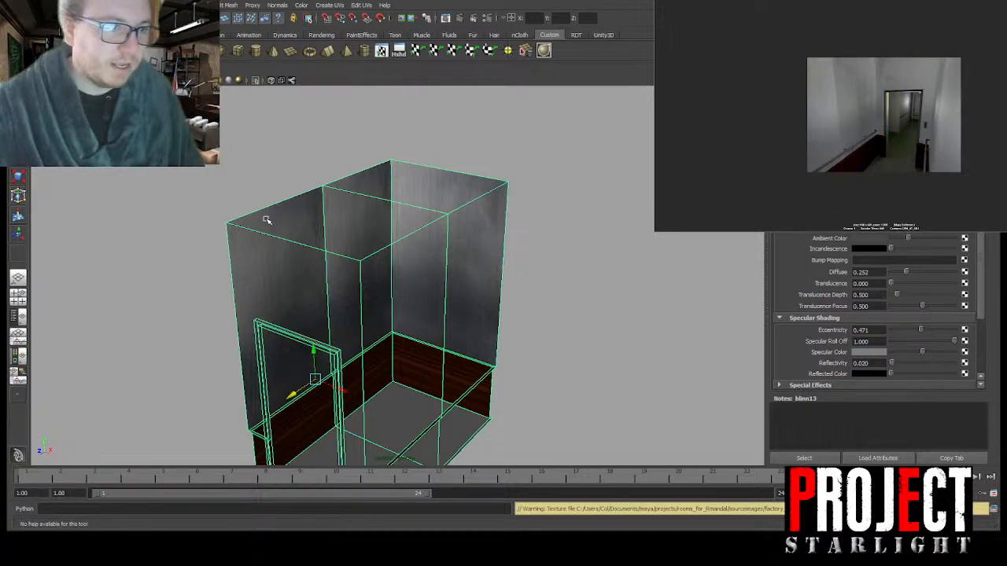
# Step: Assign a new material to the side room's upper walls and load lift_wall_tex.tga as its file texture
pyautogui.click(180, 174)
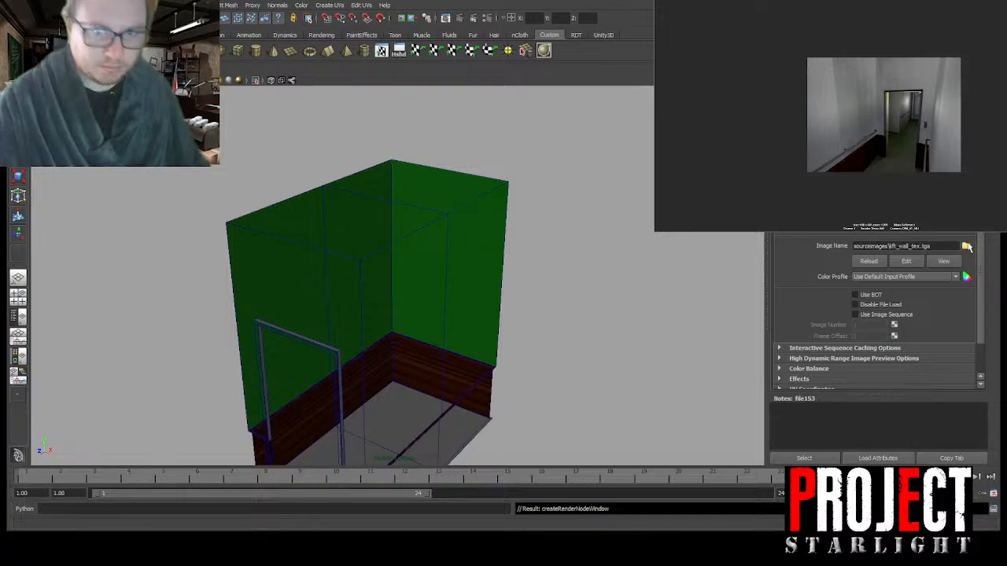
pyautogui.click(935, 106)
pyautogui.click(935, 106)
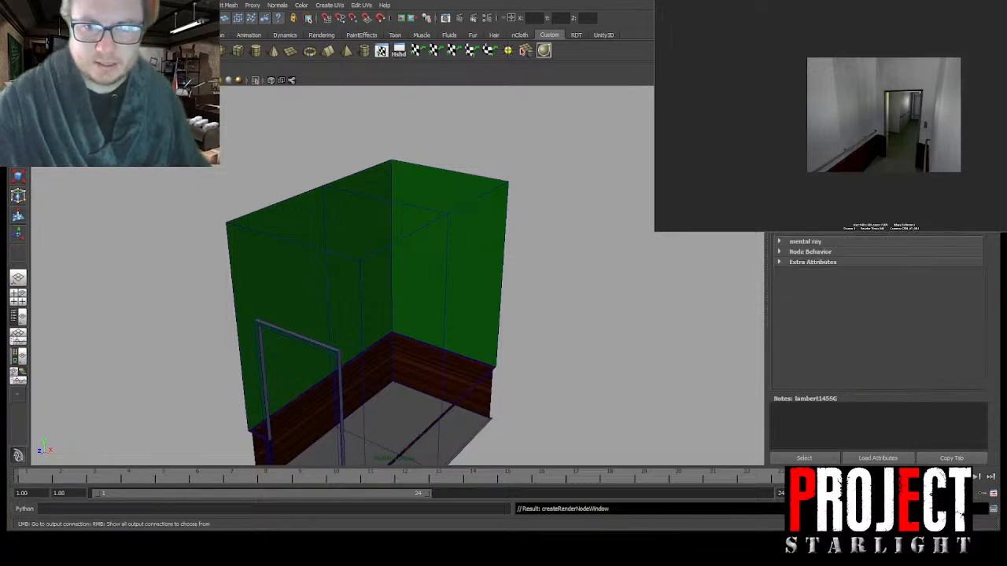
# Step: Select the side room's upper wall faces in face mode and render the scene to check the new material
pyautogui.keyDown('alt'); pyautogui.moveTo(492, 264); pyautogui.dragTo(539, 251); pyautogui.keyUp('alt')
pyautogui.click(356, 264)
pyautogui.keyDown('alt'); pyautogui.moveTo(356, 264); pyautogui.dragTo(424, 263, button='middle'); pyautogui.keyUp('alt')
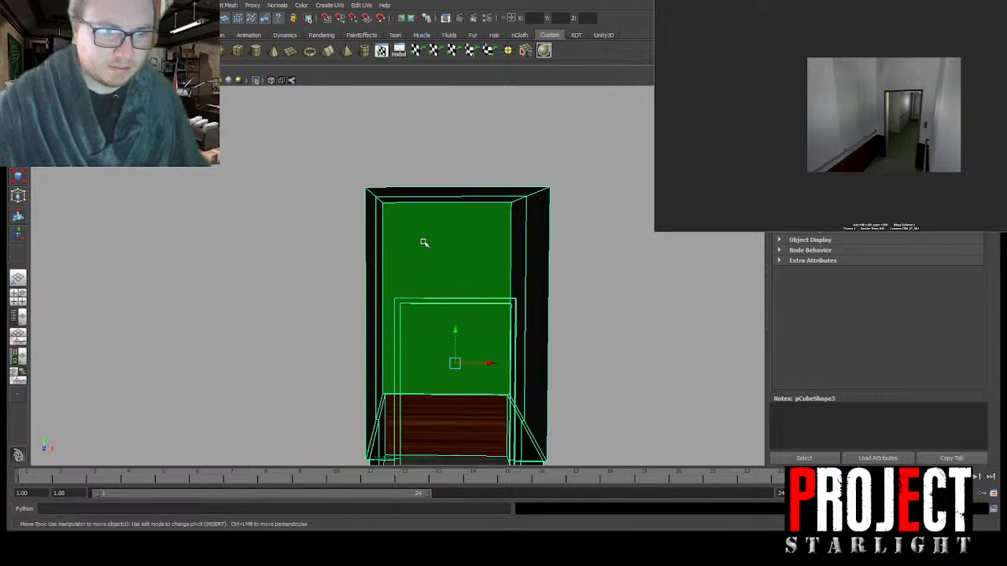
pyautogui.moveTo(425, 243); pyautogui.dragTo(424, 264, button='right')
pyautogui.moveTo(339, 257); pyautogui.dragTo(549, 235)
pyautogui.keyDown('ctrl'); pyautogui.click(492, 244); pyautogui.keyUp('ctrl')
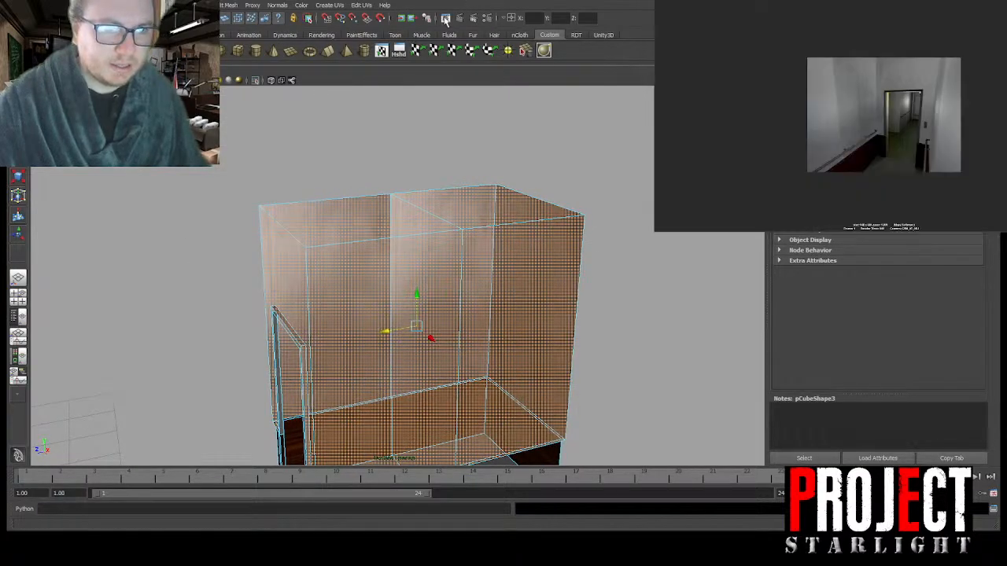
pyautogui.click(18, 19)
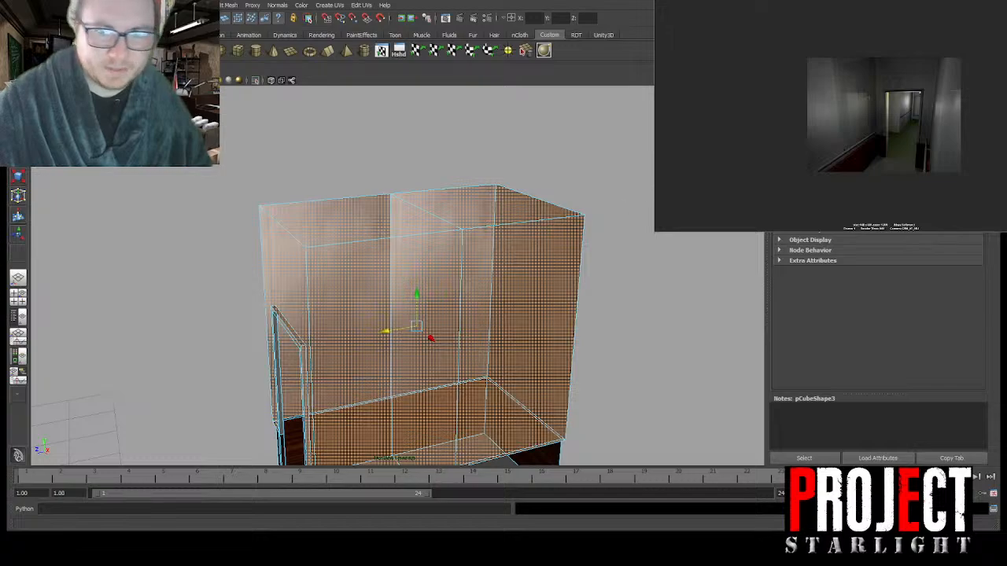
# Step: Set the blinn14 wall material's reflectivity to 0.020 and render both the doorway view and the lift interior view
pyautogui.click(936, 94)
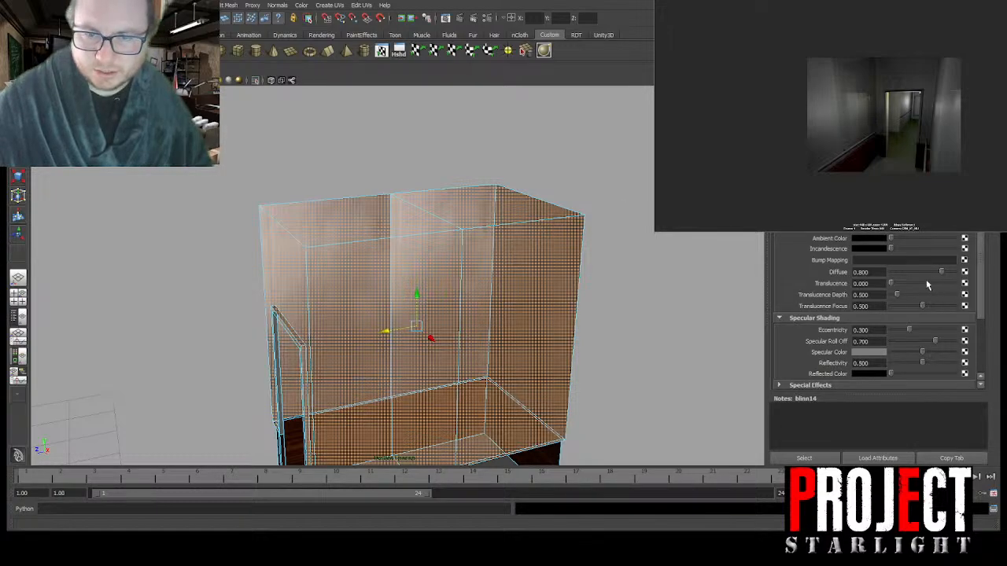
pyautogui.click(869, 363)
pyautogui.write('0.2')
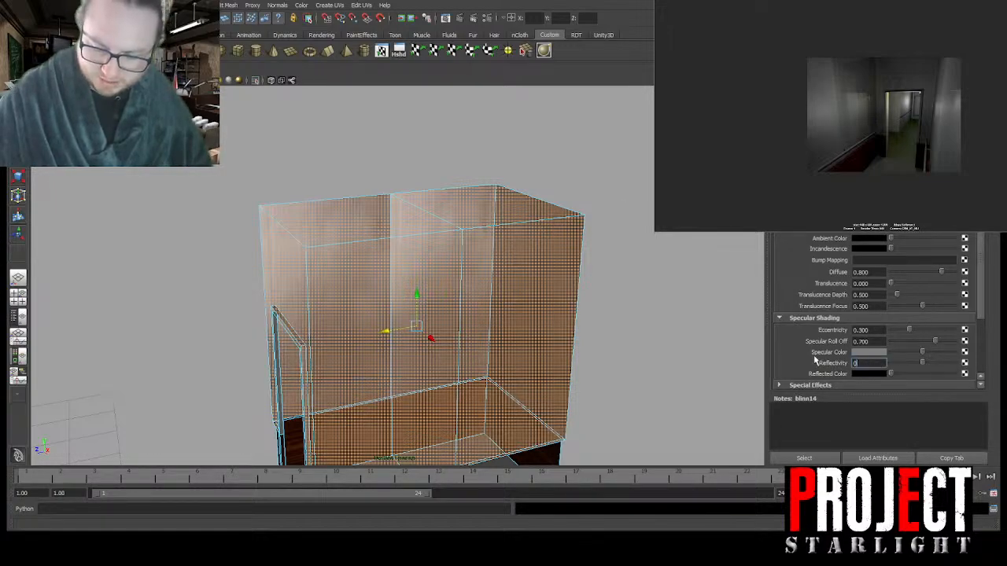
pyautogui.press('Return')
pyautogui.click(858, 363)
pyautogui.write('0.020')
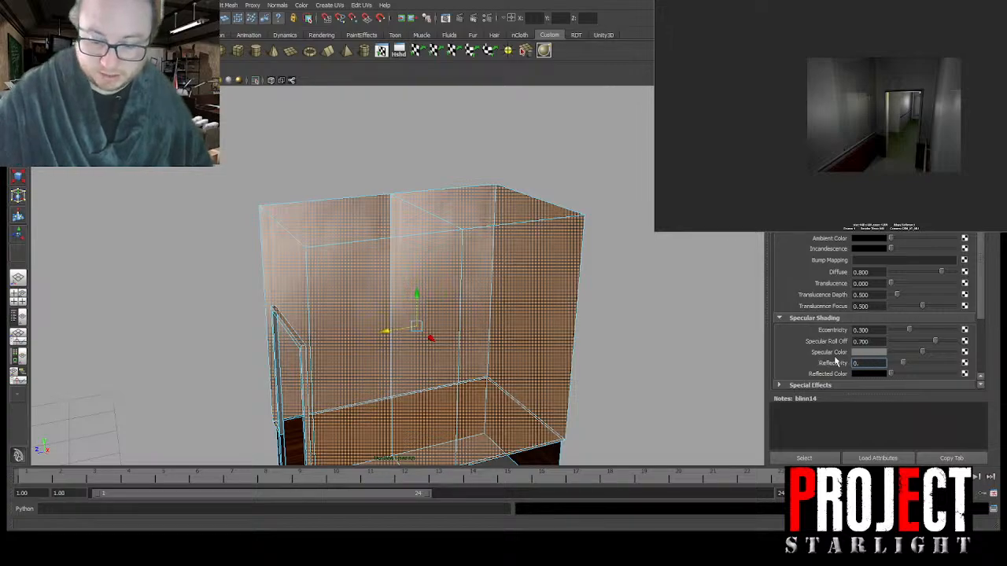
pyautogui.press('Return')
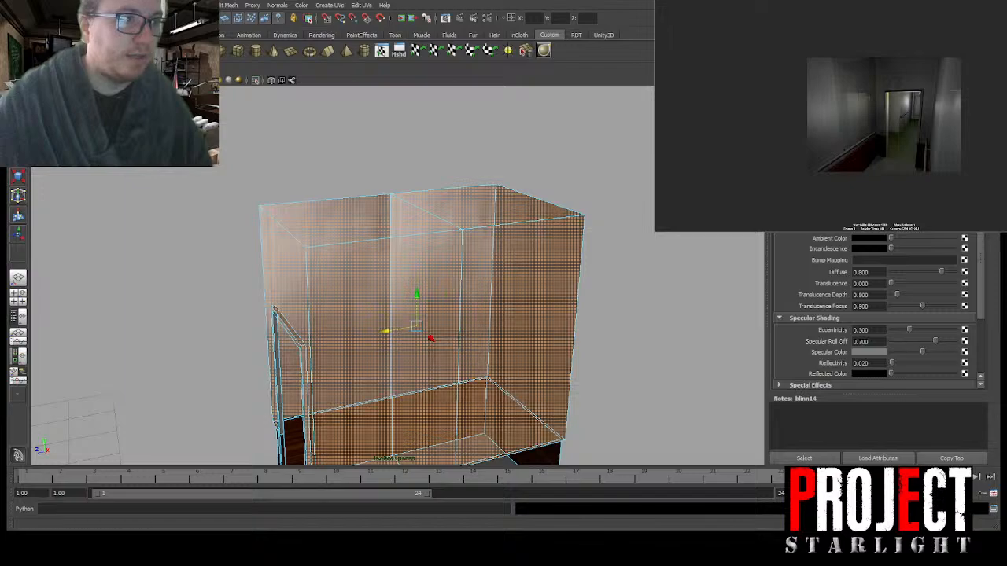
pyautogui.click(18, 24)
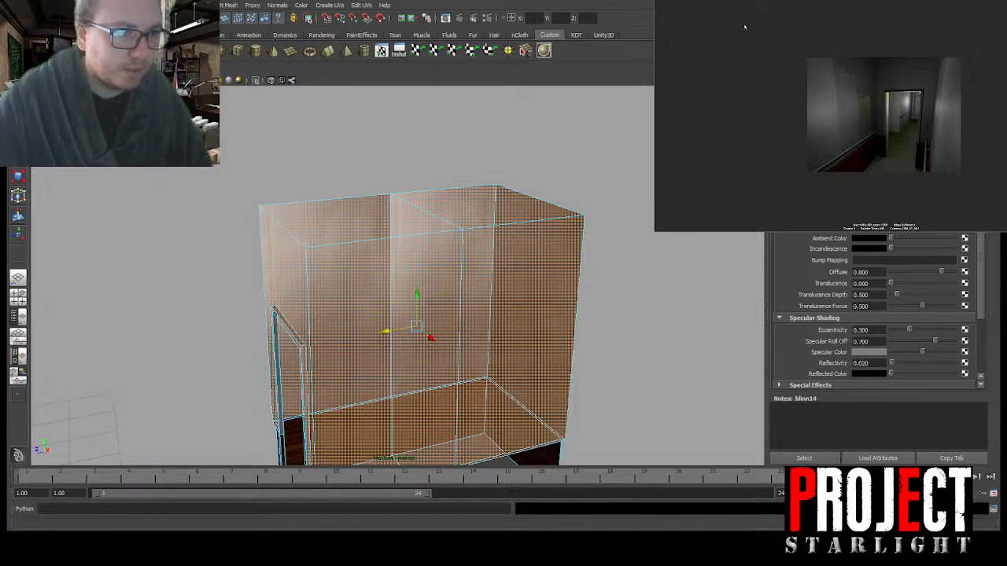
pyautogui.click(742, 58)
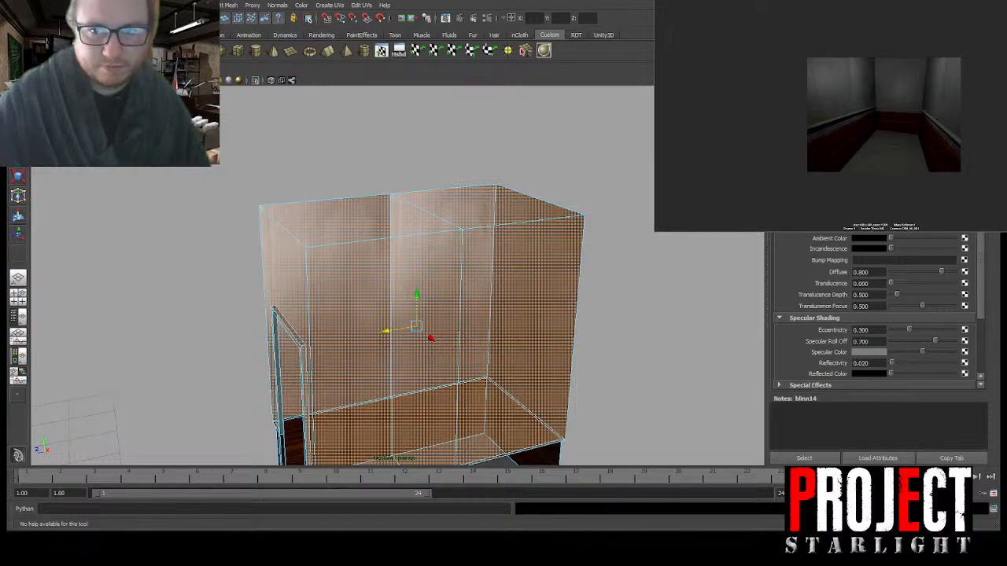
# Step: Assign a new Blinn material to the lift floor and load the diamond-plate image lift_east_floor_tex.tga as its texture
pyautogui.keyDown('alt'); pyautogui.moveTo(530, 304); pyautogui.dragTo(614, 254); pyautogui.keyUp('alt')
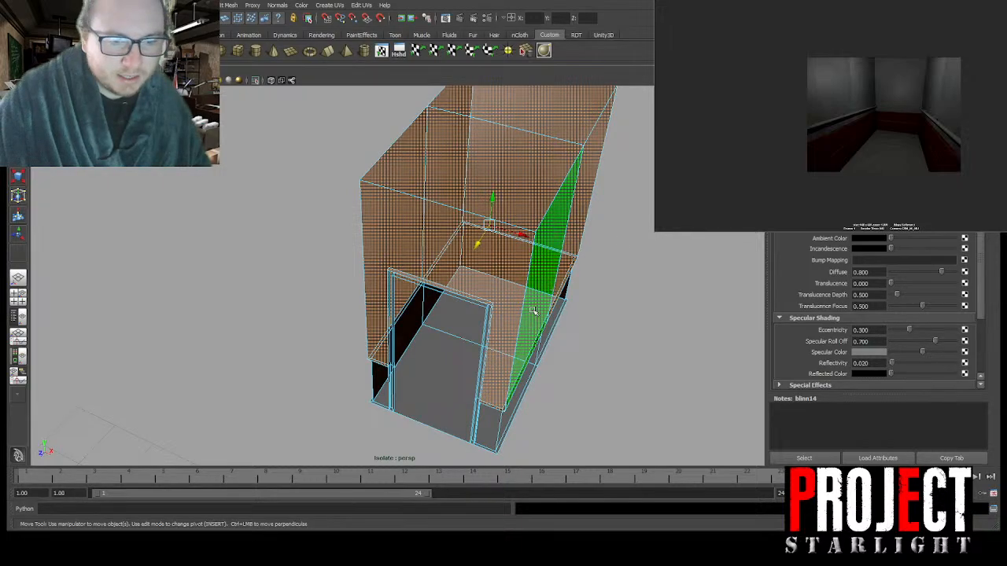
pyautogui.keyDown('alt'); pyautogui.moveTo(515, 347); pyautogui.dragTo(540, 334); pyautogui.keyUp('alt')
pyautogui.keyDown('alt'); pyautogui.moveTo(555, 326); pyautogui.dragTo(565, 277, button='middle'); pyautogui.keyUp('alt')
pyautogui.keyDown('alt'); pyautogui.moveTo(565, 277); pyautogui.dragTo(591, 283); pyautogui.keyUp('alt')
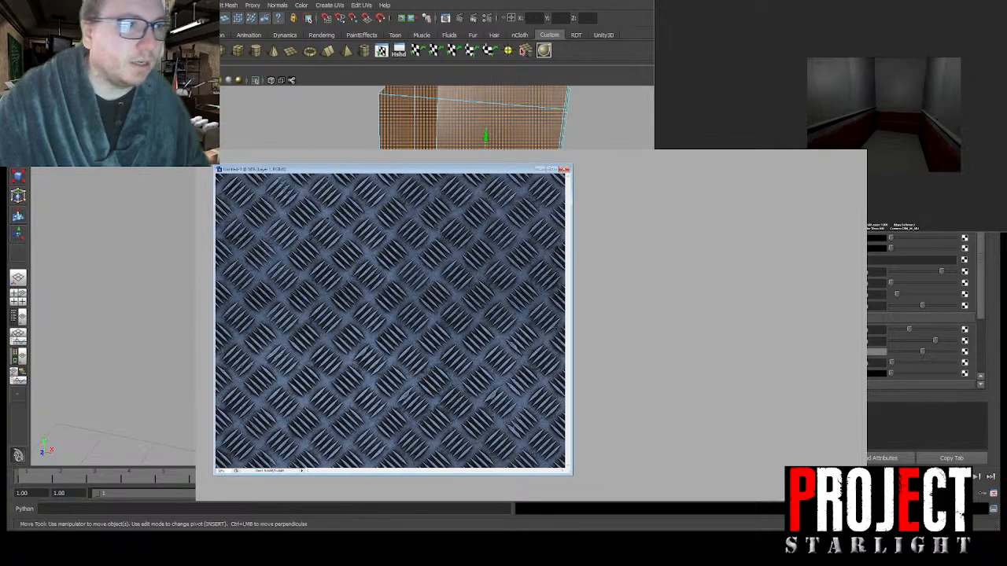
pyautogui.click(231, 231)
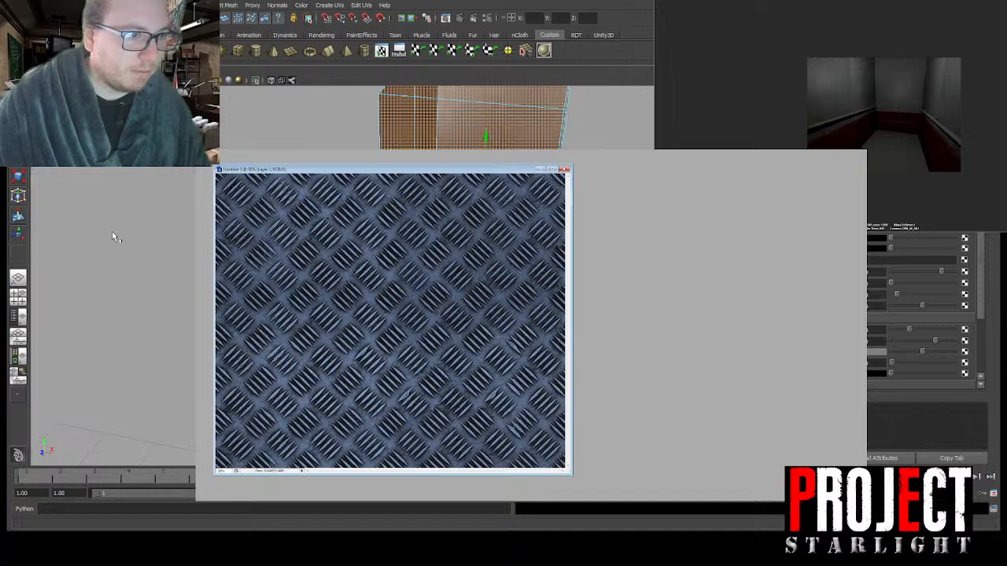
pyautogui.click(116, 198)
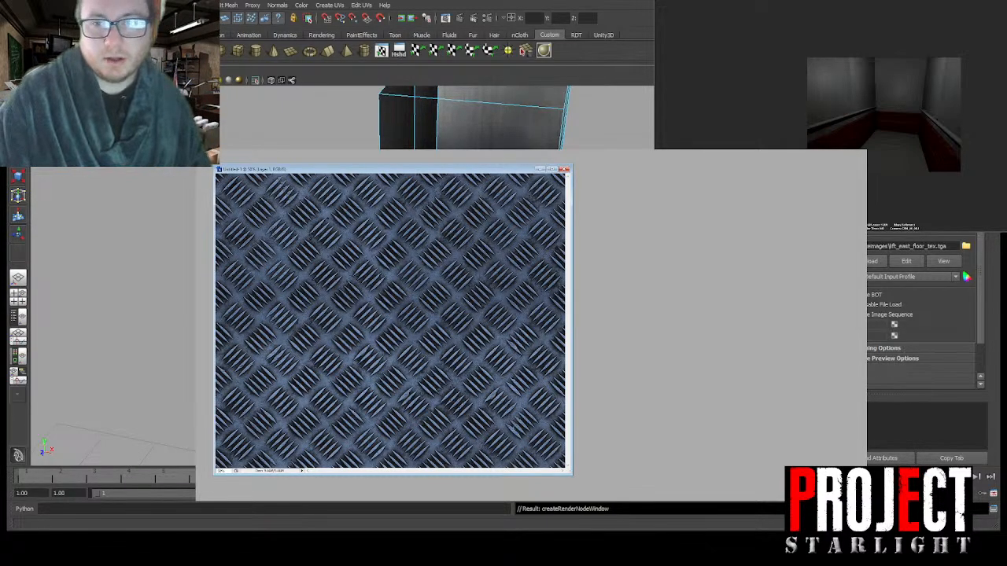
# Step: Select the lift's floor faces and planar-map their UVs for the diamond-plate texture
pyautogui.keyDown('alt'); pyautogui.moveTo(487, 315); pyautogui.dragTo(393, 311); pyautogui.keyUp('alt')
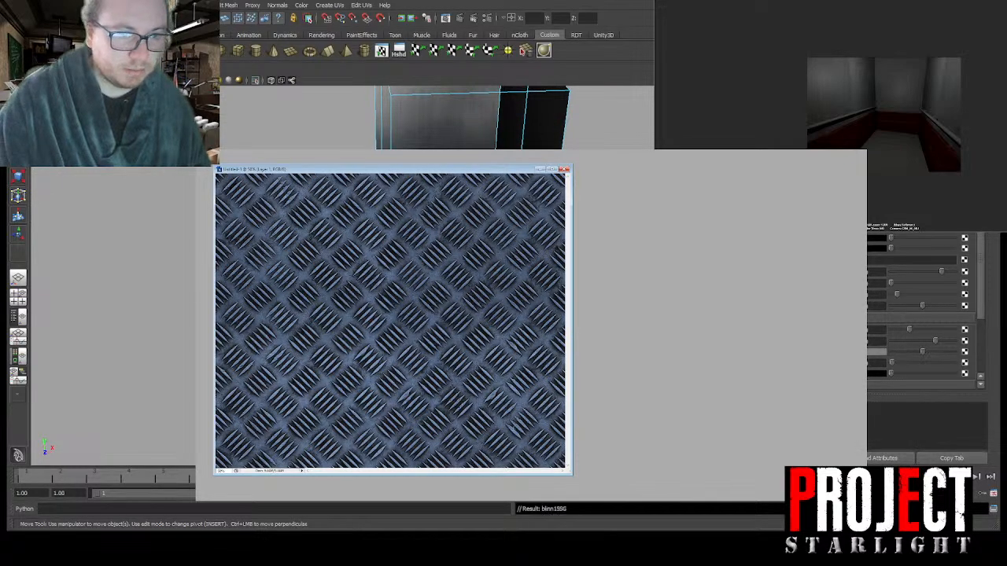
pyautogui.keyDown('alt'); pyautogui.moveTo(472, 276); pyautogui.dragTo(433, 291); pyautogui.keyUp('alt')
pyautogui.moveTo(634, 378); pyautogui.dragTo(395, 47)
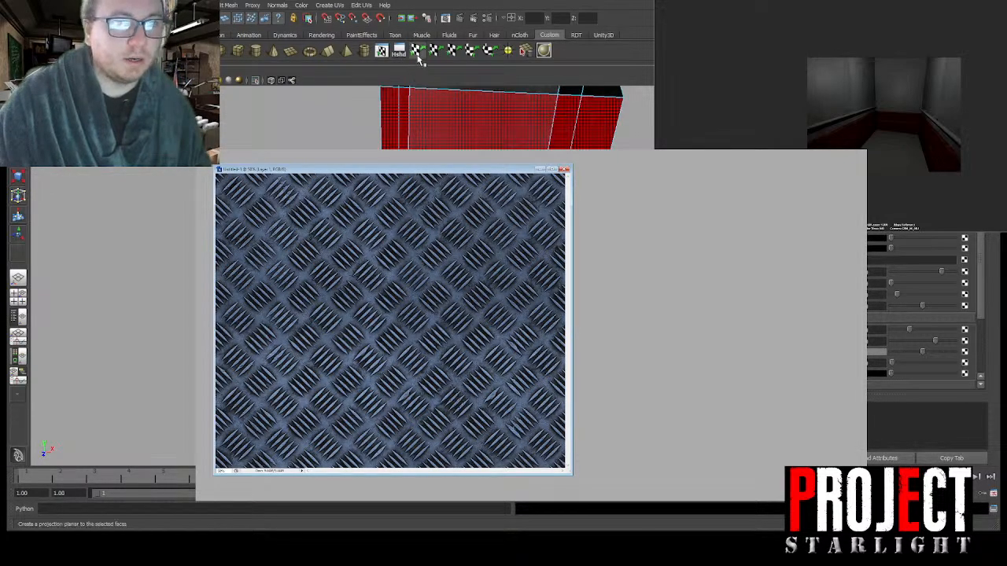
pyautogui.click(418, 53)
pyautogui.keyDown('alt'); pyautogui.moveTo(472, 275); pyautogui.dragTo(449, 279); pyautogui.keyUp('alt')
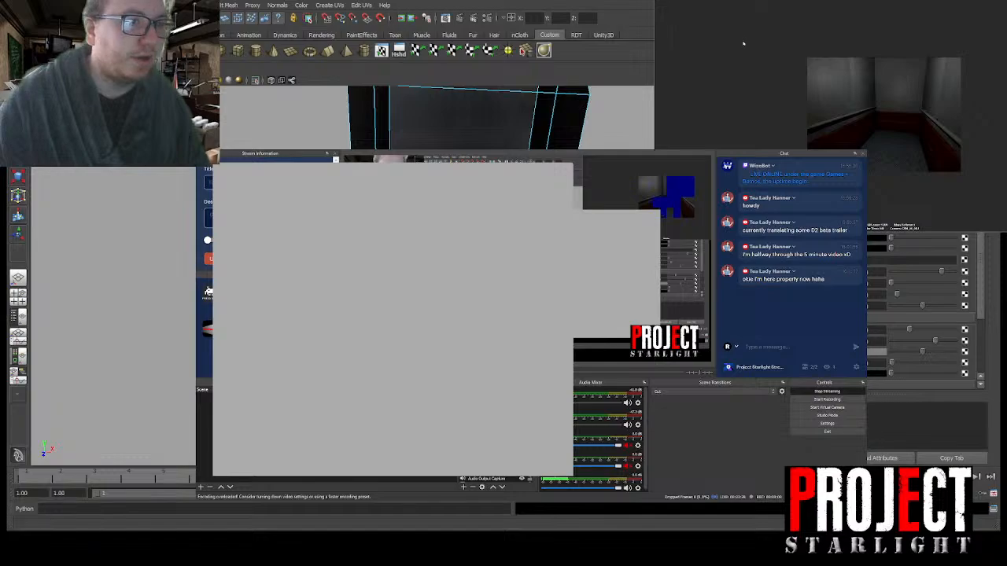
# Step: Render the lift interior from another camera, and return to the modelling view
pyautogui.click(744, 63)
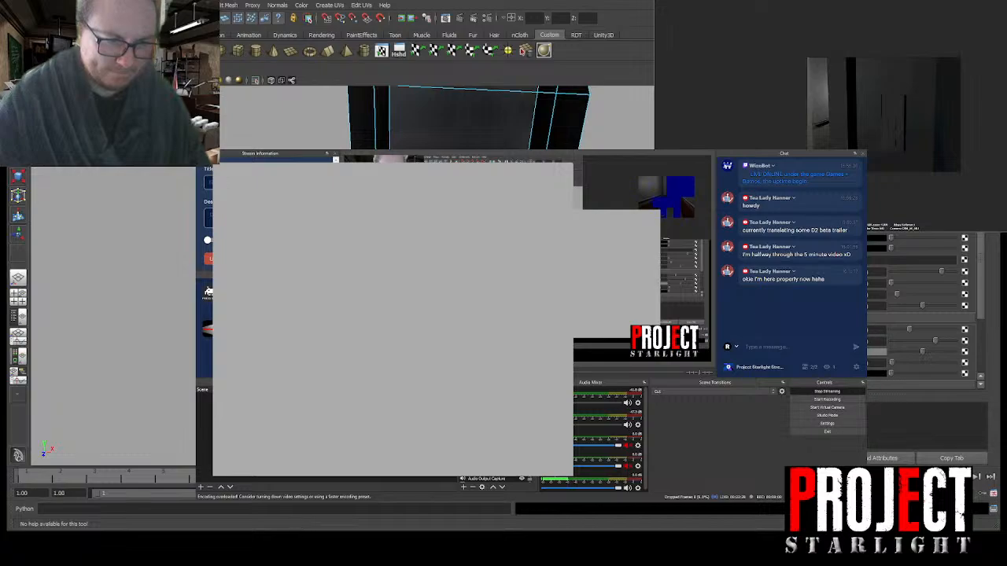
pyautogui.hotkey('alt', 'Tab')
pyautogui.click(257, 519)
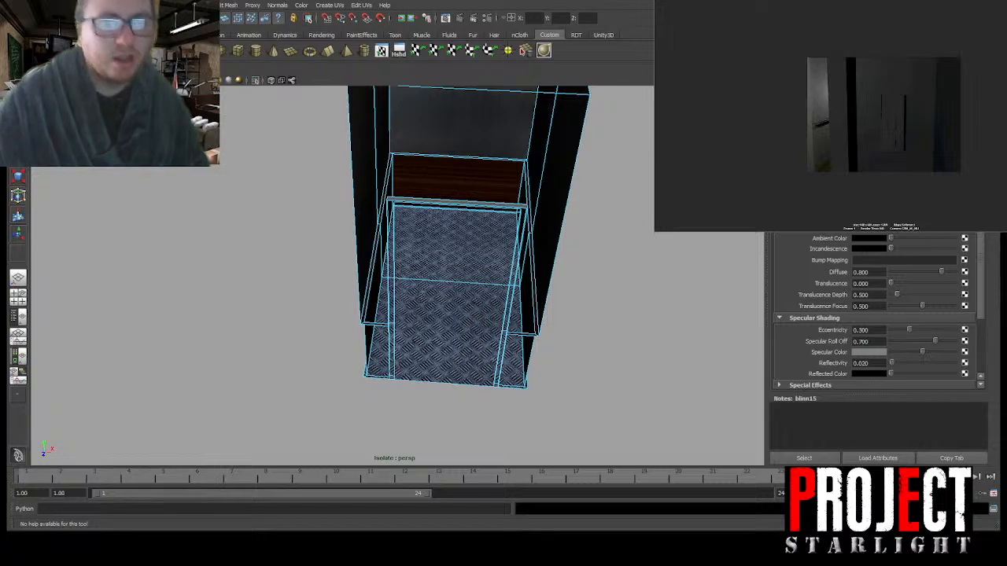
# Step: Examine the wood side panels and the doorway frame from inside the lift
pyautogui.keyDown('alt'); pyautogui.moveTo(440, 244); pyautogui.dragTo(405, 235); pyautogui.keyUp('alt')
pyautogui.scroll(5, 437, 307)
pyautogui.scroll(2, 437, 307)
pyautogui.keyDown('alt'); pyautogui.moveTo(437, 307); pyautogui.dragTo(509, 230, button='middle'); pyautogui.keyUp('alt')
pyautogui.click(520, 266)
pyautogui.moveTo(540, 171)
pyautogui.keyDown('alt'); pyautogui.mouseDown()
pyautogui.moveTo(518, 211)
pyautogui.moveTo(534, 182)
pyautogui.moveTo(524, 177)
pyautogui.mouseUp(); pyautogui.keyUp('alt')
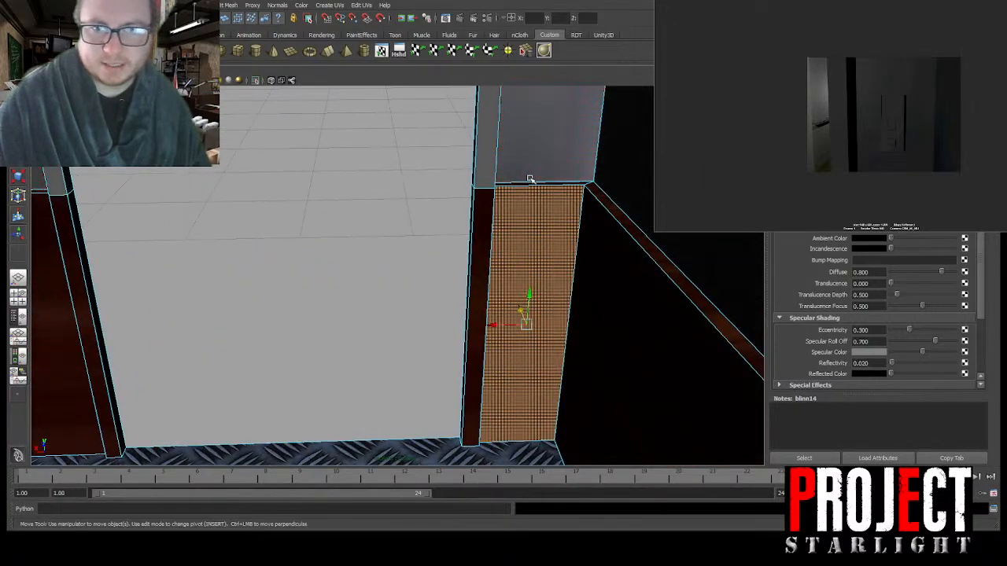
pyautogui.keyDown('alt'); pyautogui.moveTo(418, 287); pyautogui.dragTo(265, 353); pyautogui.keyUp('alt')
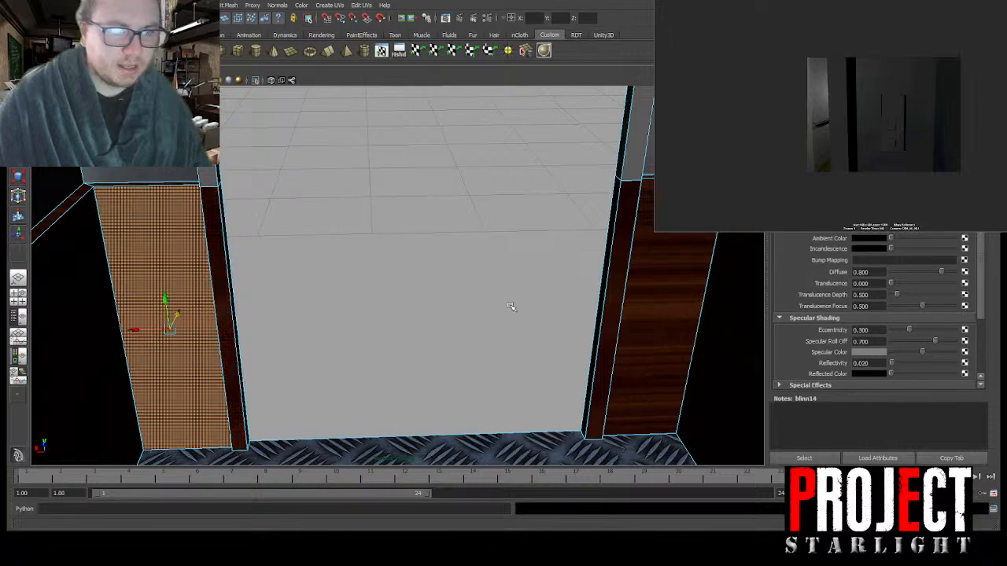
pyautogui.scroll(-1, 514, 303)
pyautogui.scroll(-1, 558, 238)
pyautogui.keyDown('alt'); pyautogui.moveTo(590, 236); pyautogui.dragTo(600, 278, button='middle'); pyautogui.keyUp('alt')
pyautogui.scroll(-3, 581, 217)
pyautogui.keyDown('alt'); pyautogui.moveTo(552, 166); pyautogui.dragTo(556, 268, button='middle'); pyautogui.keyUp('alt')
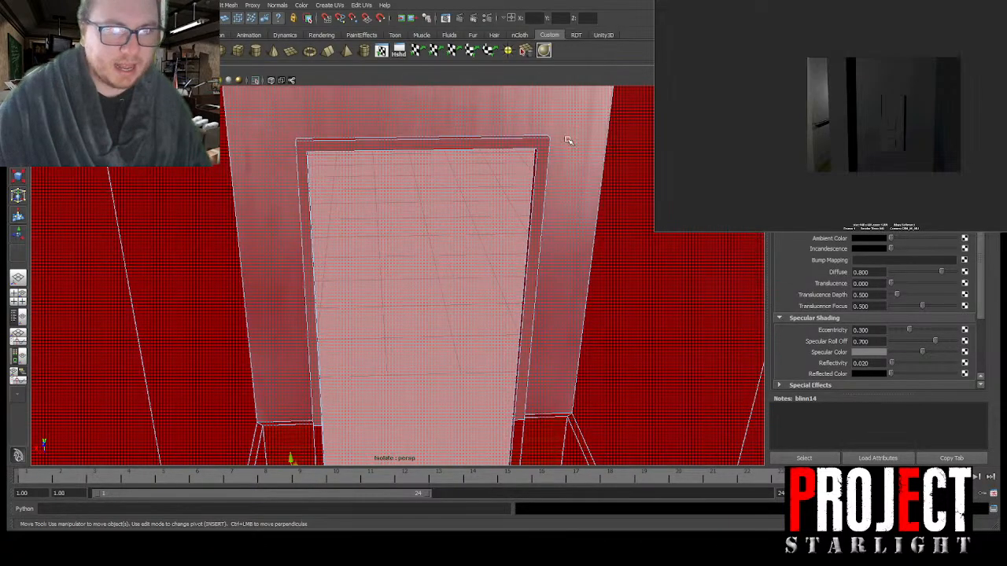
# Step: Select the upper doorway frame faces inside the lift and assign them the deck_door_mesh material
pyautogui.keyDown('alt'); pyautogui.moveTo(569, 137); pyautogui.dragTo(573, 202, button='middle'); pyautogui.keyUp('alt')
pyautogui.scroll(3, 573, 202)
pyautogui.click(312, 172)
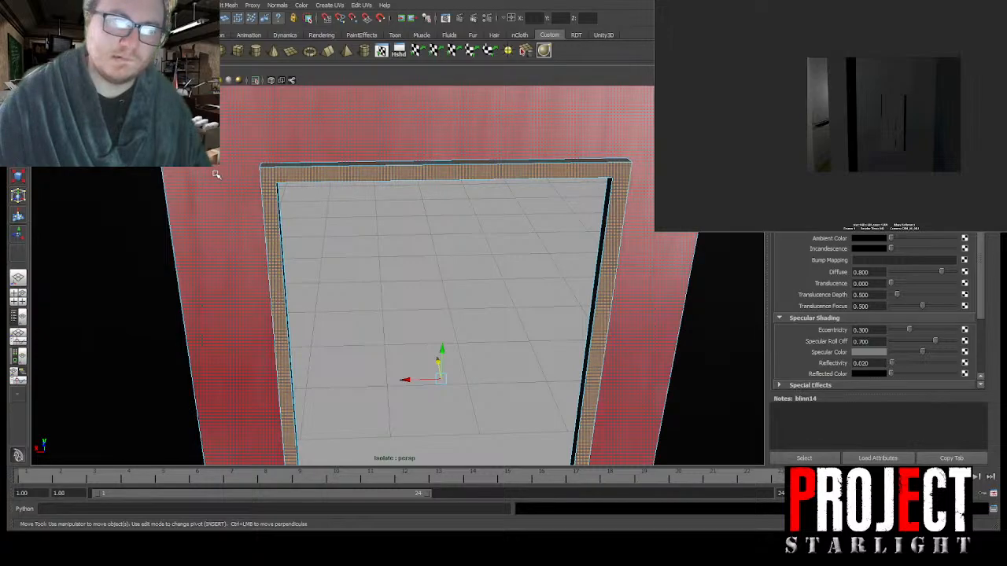
pyautogui.keyDown('alt'); pyautogui.moveTo(451, 198); pyautogui.dragTo(547, 210); pyautogui.keyUp('alt')
pyautogui.click(372, 195)
pyautogui.keyDown('shift'); pyautogui.click(351, 219); pyautogui.keyUp('shift')
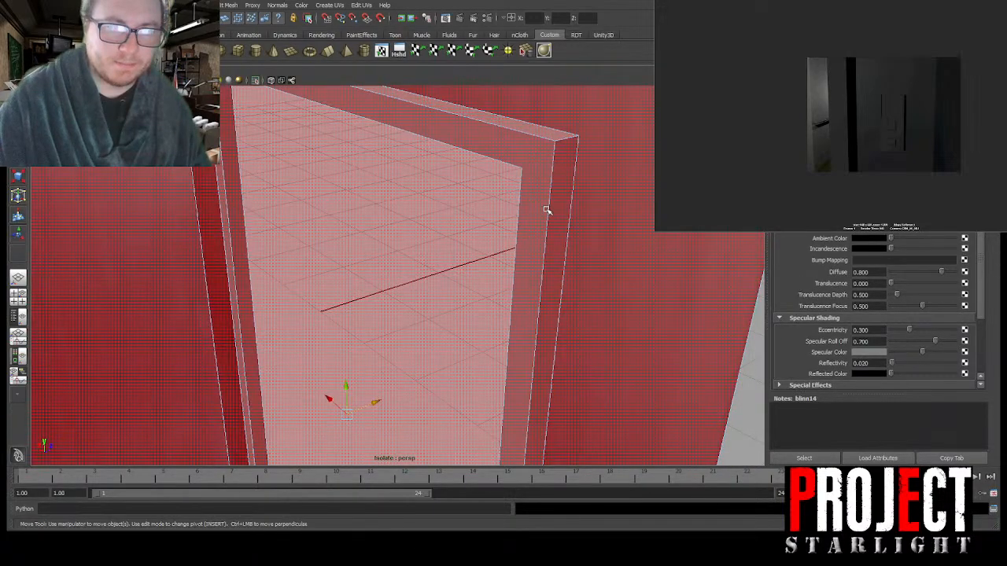
pyautogui.keyDown('alt'); pyautogui.moveTo(547, 210); pyautogui.dragTo(648, 214, button='right'); pyautogui.keyUp('alt')
pyautogui.click(729, 396)
pyautogui.keyDown('alt'); pyautogui.moveTo(729, 396); pyautogui.dragTo(505, 348, button='right'); pyautogui.keyUp('alt')
pyautogui.keyDown('alt'); pyautogui.moveTo(505, 348); pyautogui.dragTo(456, 160); pyautogui.keyUp('alt')
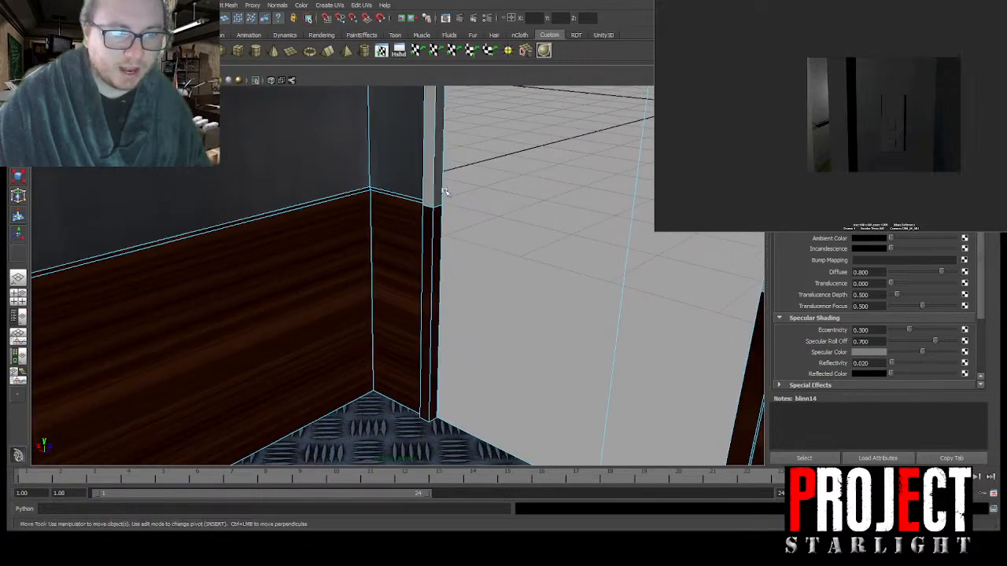
# Step: Assign the deck_door_mesh material to the wood-textured lower frame faces on both sides of the doorway
pyautogui.scroll(2, 428, 250)
pyautogui.click(445, 249)
pyautogui.keyDown('shift'); pyautogui.click(456, 234); pyautogui.keyUp('shift')
pyautogui.press('g')
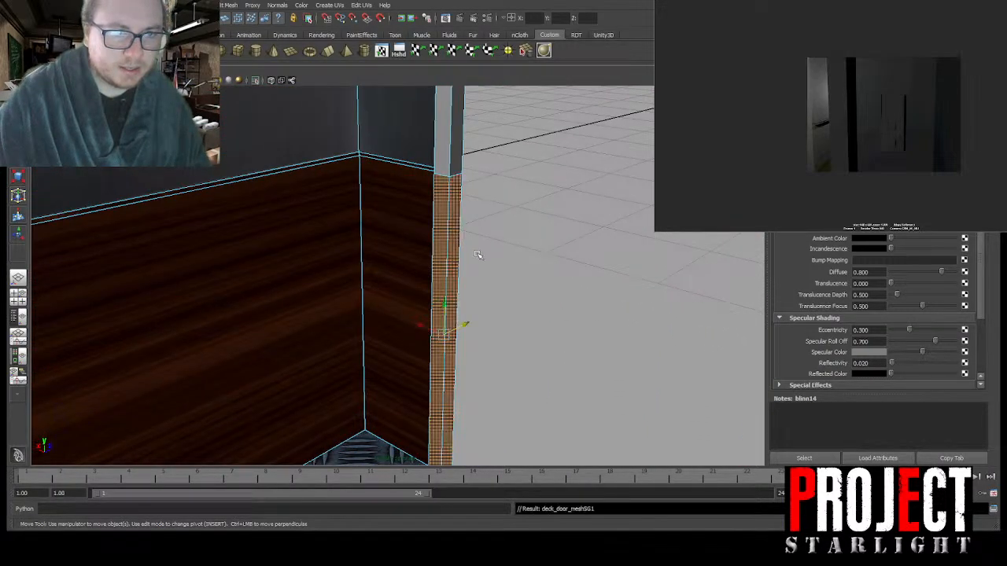
pyautogui.keyDown('alt'); pyautogui.moveTo(468, 297); pyautogui.dragTo(555, 286); pyautogui.keyUp('alt')
pyautogui.click(545, 262)
pyautogui.keyDown('shift'); pyautogui.click(536, 252); pyautogui.keyUp('shift')
pyautogui.press('g')
# Step: Apply the deck_door_mesh material to the remaining wood-textured face on the lower door jamb
pyautogui.keyDown('alt'); pyautogui.moveTo(616, 246); pyautogui.dragTo(486, 217); pyautogui.keyUp('alt')
pyautogui.keyDown('alt'); pyautogui.moveTo(486, 217); pyautogui.dragTo(351, 234, button='middle'); pyautogui.keyUp('alt')
pyautogui.scroll(2, 671, 318)
pyautogui.keyDown('alt'); pyautogui.moveTo(671, 315); pyautogui.dragTo(484, 263, button='middle'); pyautogui.keyUp('alt')
pyautogui.keyDown('alt'); pyautogui.moveTo(399, 251); pyautogui.dragTo(465, 279, button='middle'); pyautogui.keyUp('alt')
pyautogui.scroll(1, 465, 278)
pyautogui.scroll(1, 619, 288)
pyautogui.scroll(-1, 610, 289)
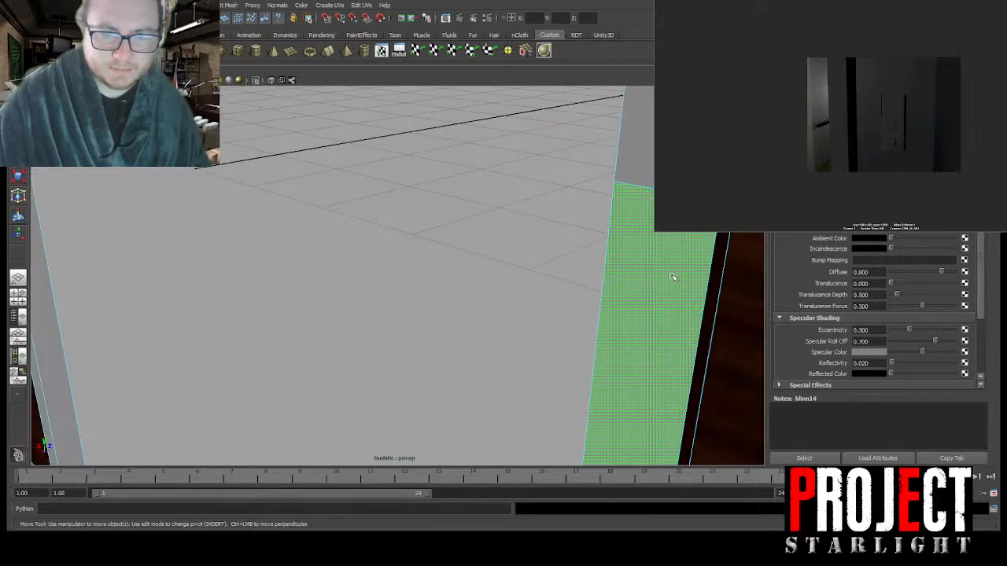
pyautogui.click(720, 242)
pyautogui.press('g')
# Step: Assign the deck_door_mesh material to the jamb's remaining narrow inner faces and render the lift interior view
pyautogui.scroll(-3, 508, 243)
pyautogui.keyDown('alt'); pyautogui.moveTo(508, 243); pyautogui.dragTo(449, 260, button='middle'); pyautogui.keyUp('alt')
pyautogui.scroll(1, 421, 254)
pyautogui.click(420, 236)
pyautogui.press('g')
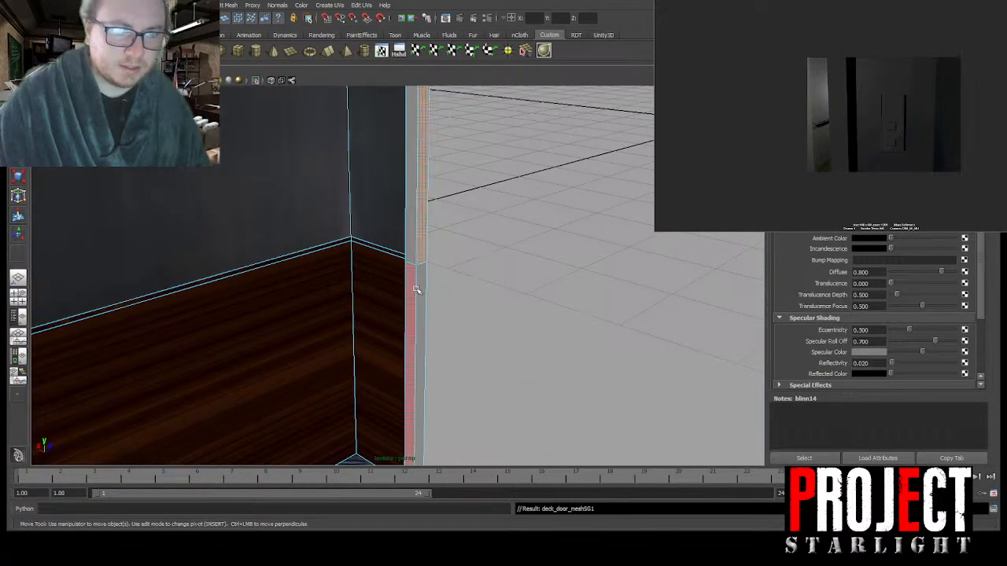
pyautogui.keyDown('alt'); pyautogui.moveTo(418, 291); pyautogui.dragTo(526, 294); pyautogui.keyUp('alt')
pyautogui.click(425, 277)
pyautogui.keyDown('alt'); pyautogui.moveTo(425, 277); pyautogui.dragTo(525, 285, button='middle'); pyautogui.keyUp('alt')
pyautogui.scroll(-8, 420, 312)
pyautogui.keyDown('alt'); pyautogui.moveTo(496, 279); pyautogui.dragTo(527, 252); pyautogui.keyUp('alt')
pyautogui.keyDown('alt'); pyautogui.moveTo(497, 189); pyautogui.dragTo(327, 240); pyautogui.keyUp('alt')
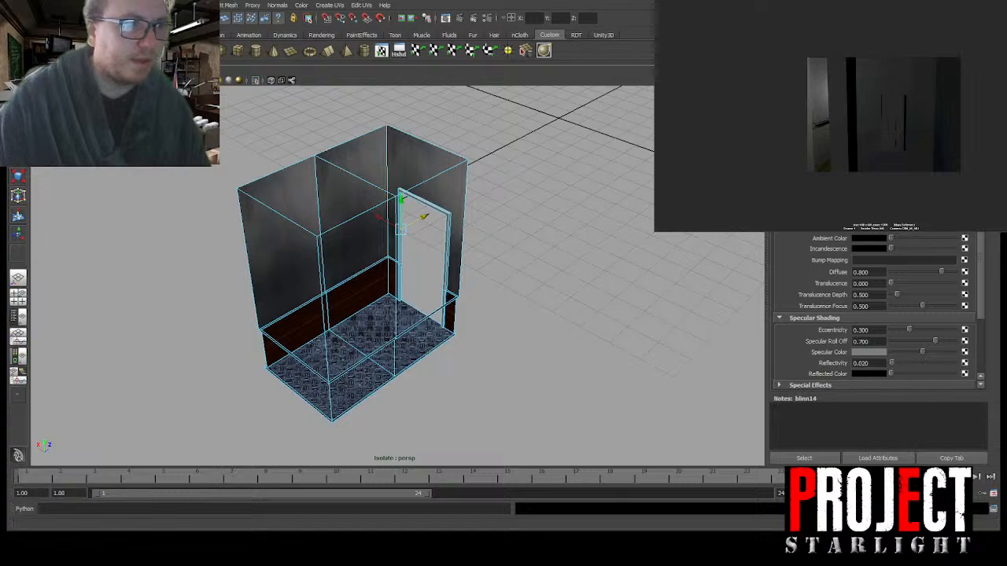
pyautogui.click(461, 18)
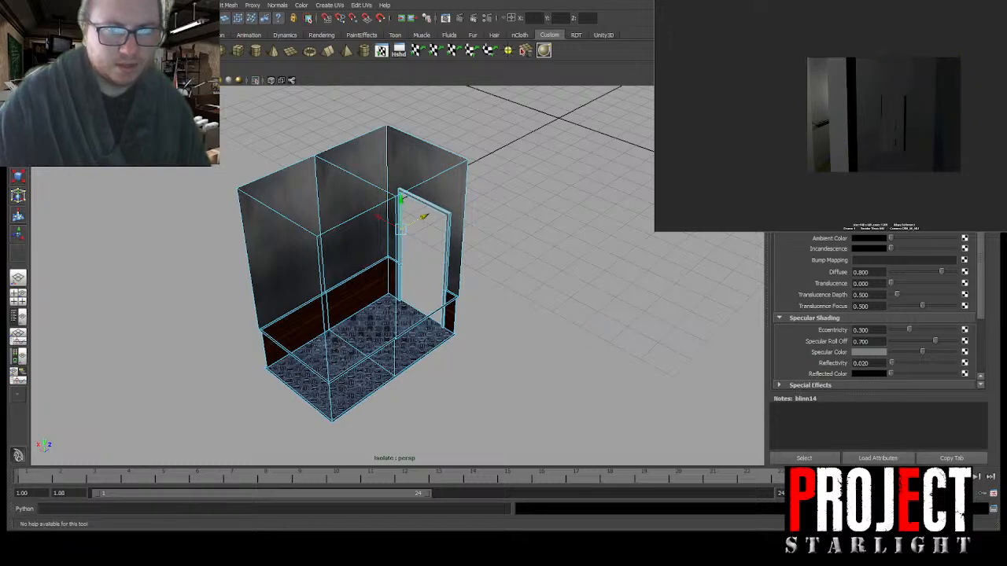
# Step: Select the metal upper wall faces around the doorway and planar-map their UVs
pyautogui.scroll(8, 493, 217)
pyautogui.keyDown('alt'); pyautogui.moveTo(437, 230); pyautogui.dragTo(521, 224); pyautogui.keyUp('alt')
pyautogui.click(566, 364)
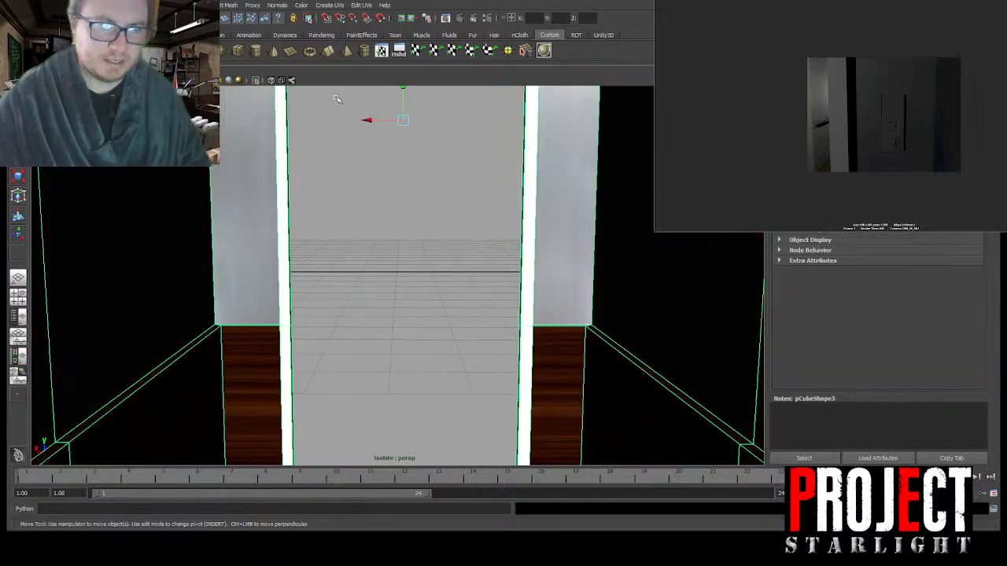
pyautogui.moveTo(564, 162); pyautogui.dragTo(574, 184, button='right')
pyautogui.click(573, 187)
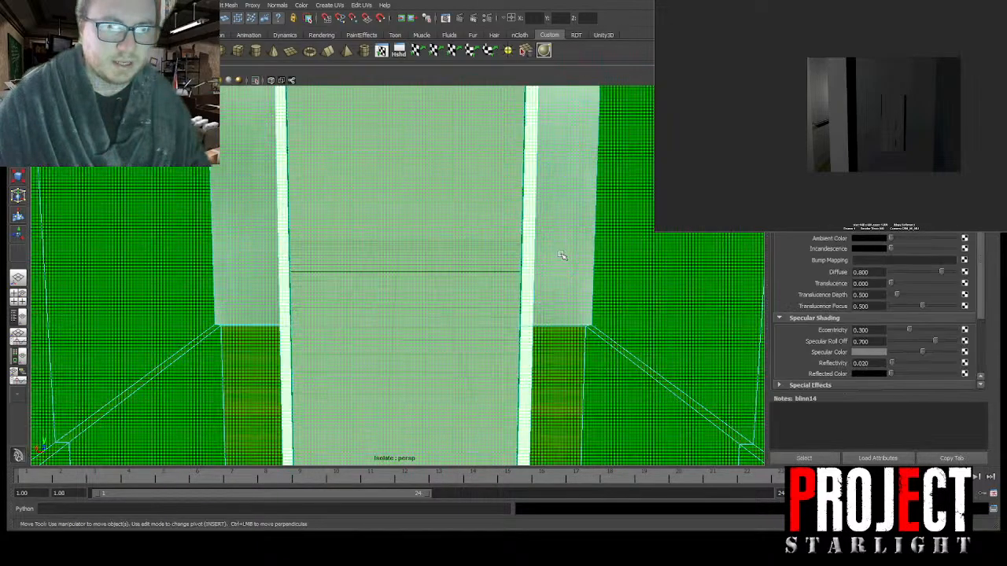
pyautogui.scroll(3, 574, 243)
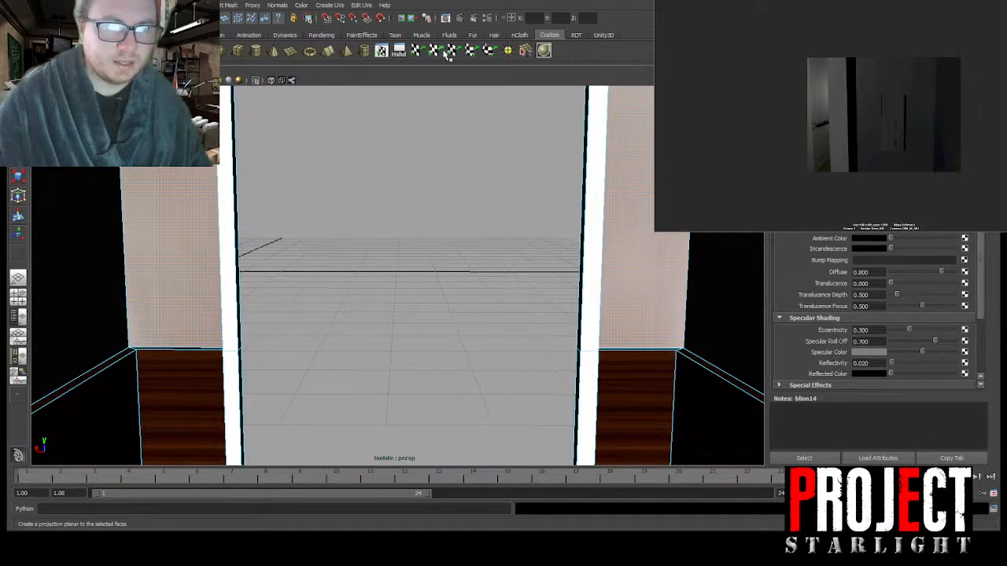
pyautogui.scroll(-5, 459, 264)
pyautogui.keyDown('alt'); pyautogui.moveTo(459, 264); pyautogui.dragTo(383, 254, button='middle'); pyautogui.keyUp('alt')
pyautogui.scroll(3, 459, 248)
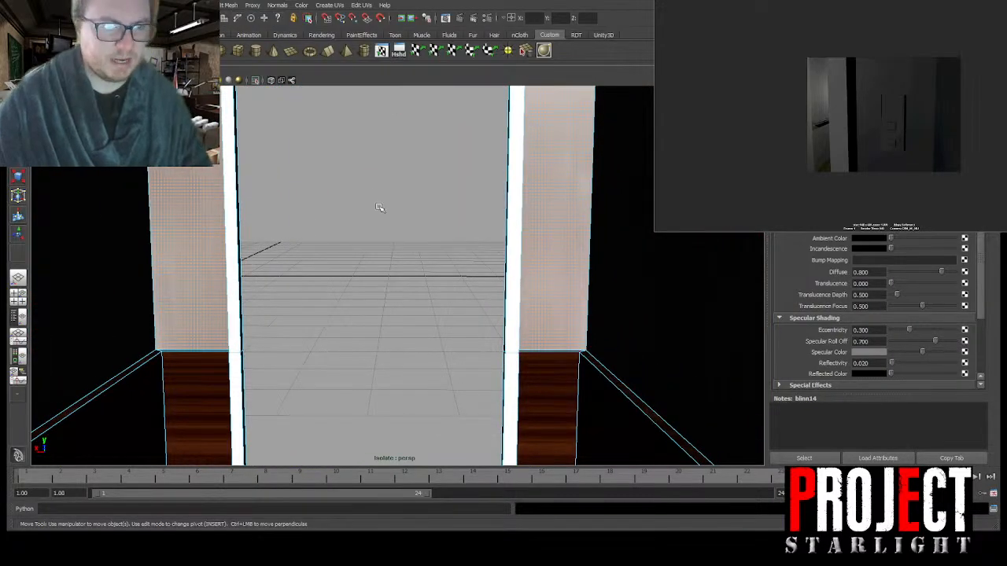
# Step: Bring back the full scene and select the red-buttoned control panel on the wall outside the lift
pyautogui.press('F8')
pyautogui.click(255, 79)
pyautogui.press('f')
pyautogui.scroll(-3, 528, 305)
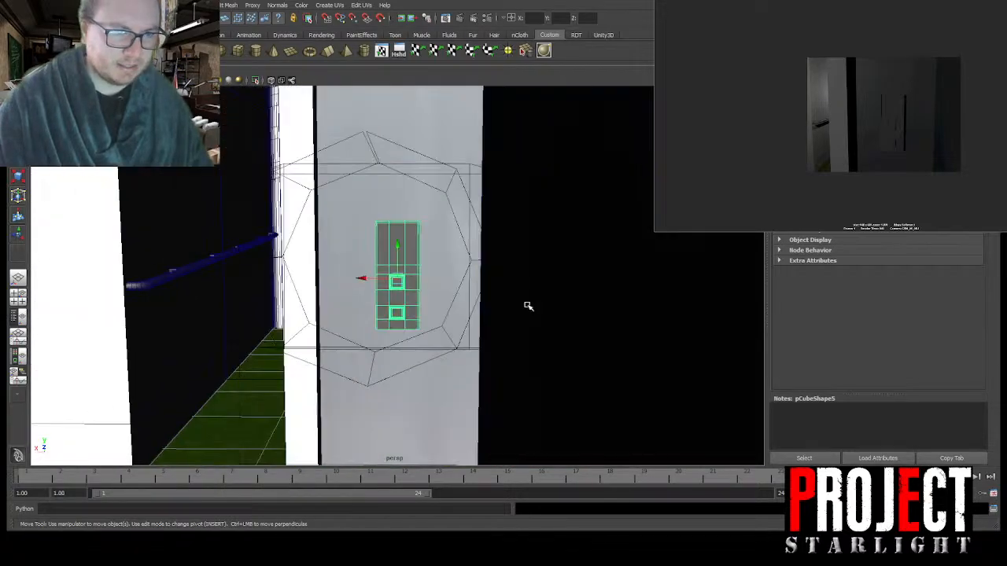
pyautogui.scroll(-5, 528, 305)
pyautogui.keyDown('alt'); pyautogui.moveTo(528, 305); pyautogui.dragTo(786, 349, button='middle'); pyautogui.keyUp('alt')
pyautogui.keyDown('alt'); pyautogui.moveTo(787, 348); pyautogui.dragTo(525, 272); pyautogui.keyUp('alt')
pyautogui.click(548, 298)
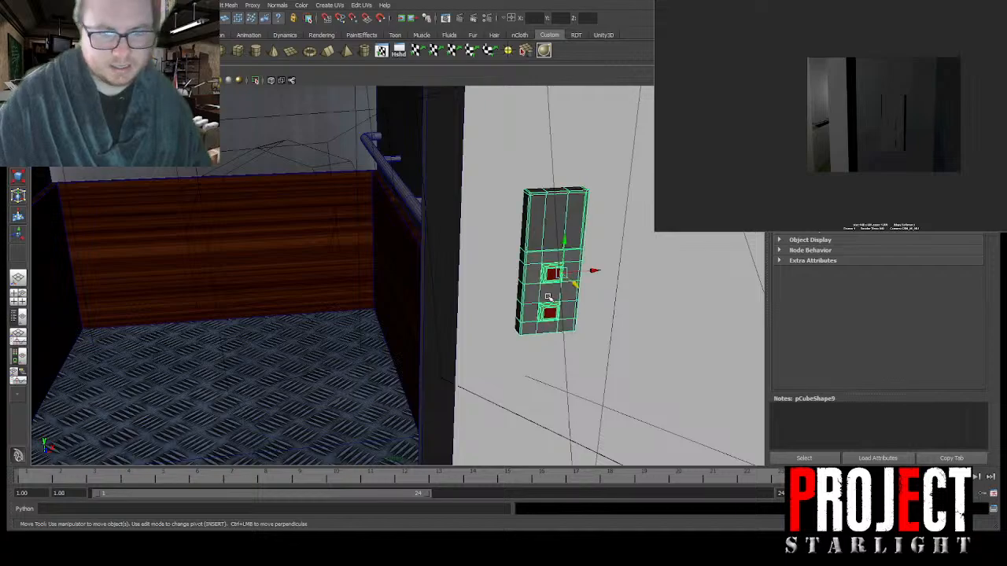
pyautogui.scroll(-4, 479, 208)
pyautogui.keyDown('alt'); pyautogui.moveTo(479, 207); pyautogui.dragTo(578, 225); pyautogui.keyUp('alt')
# Step: Duplicate the red-buttoned panel and place the turned copy on the lift's interior wall in place of the plain grey panel
pyautogui.hotkey('ctrl', 'd')
pyautogui.press('f')
pyautogui.scroll(-5, 535, 226)
pyautogui.hotkey('ctrl', 'a')
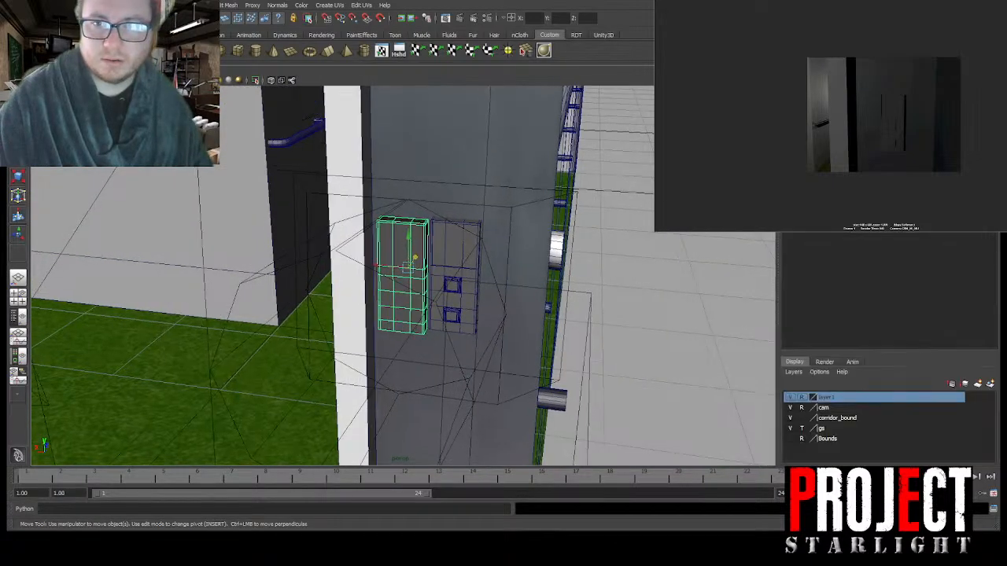
pyautogui.press('Return')
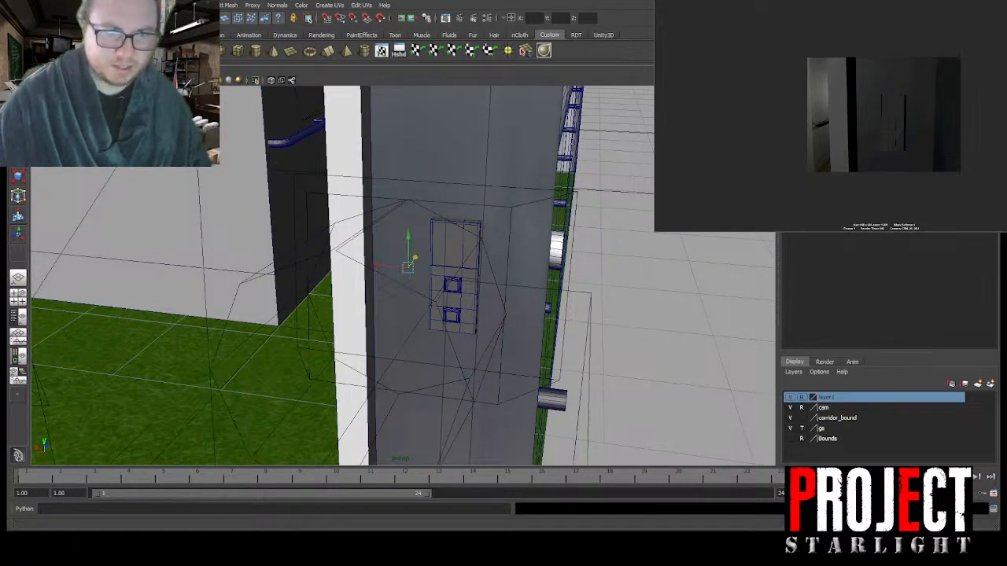
pyautogui.moveTo(417, 256); pyautogui.dragTo(440, 206)
pyautogui.press('f')
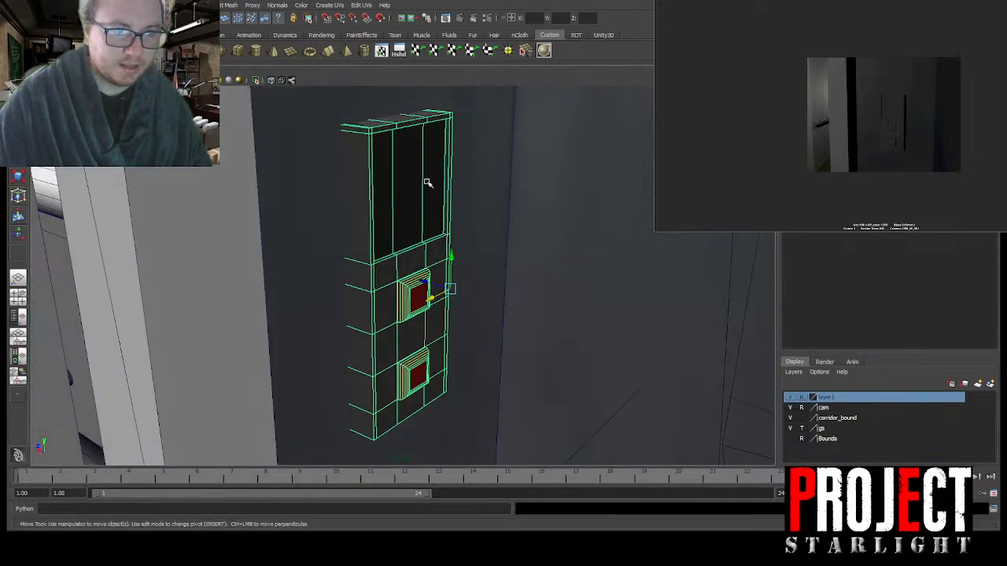
pyautogui.keyDown('alt'); pyautogui.moveTo(315, 191); pyautogui.dragTo(443, 214); pyautogui.keyUp('alt')
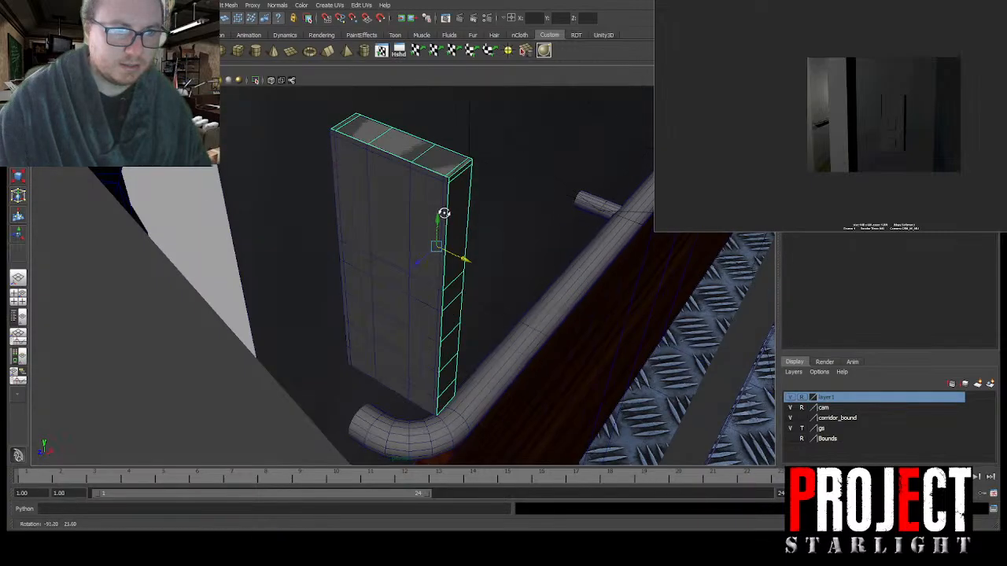
# Step: Deselect the interior panel and render the lift interior view
pyautogui.click(497, 187)
pyautogui.moveTo(497, 186)
pyautogui.keyDown('alt'); pyautogui.mouseDown()
pyautogui.moveTo(423, 210)
pyautogui.moveTo(323, 196)
pyautogui.moveTo(346, 209)
pyautogui.mouseUp(); pyautogui.keyUp('alt')
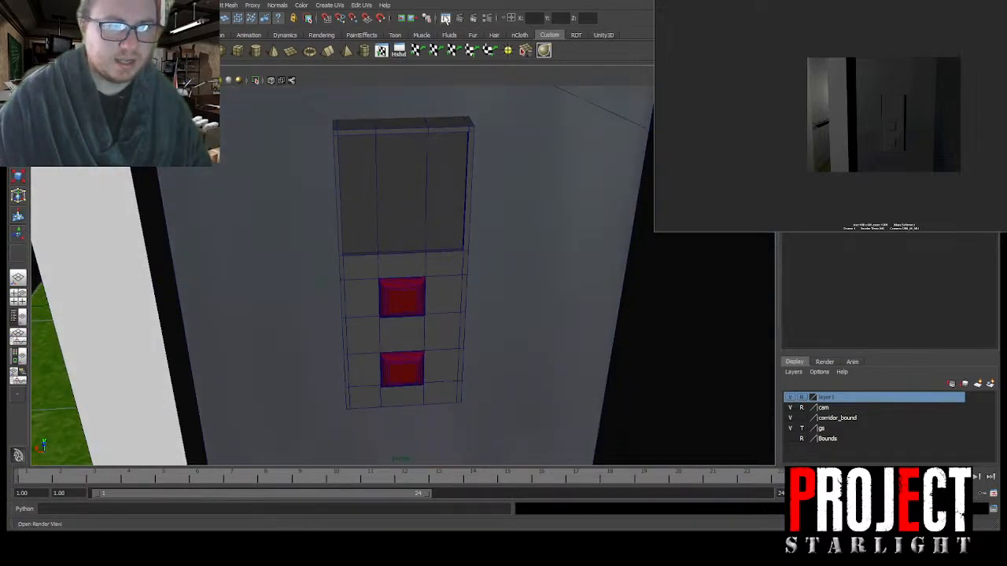
pyautogui.click(661, 2)
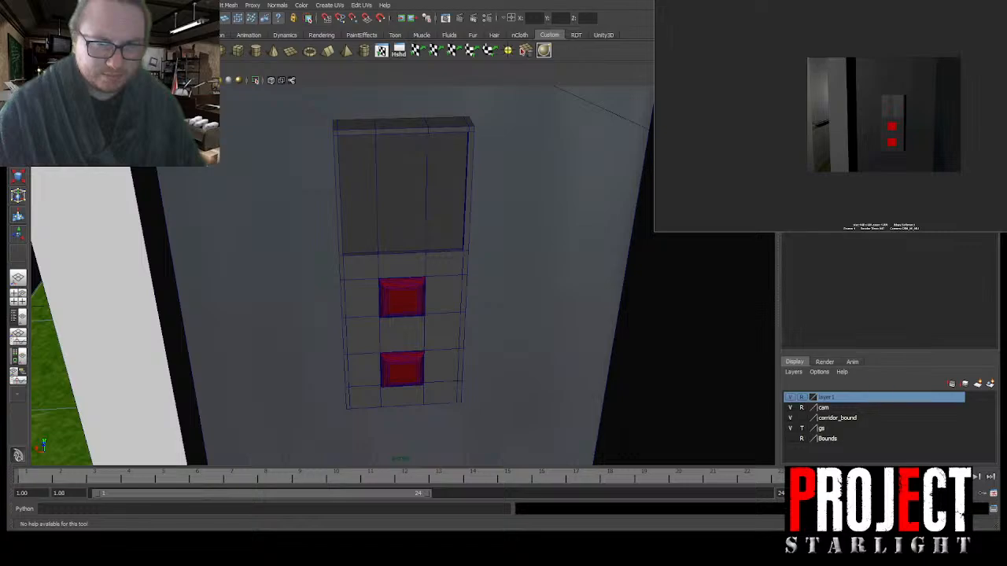
# Step: Give the interior panel's upper screen faces a dark Blinn material with reflectivity 1.000 and render the view again
pyautogui.keyDown('alt'); pyautogui.moveTo(441, 236); pyautogui.dragTo(413, 229); pyautogui.keyUp('alt')
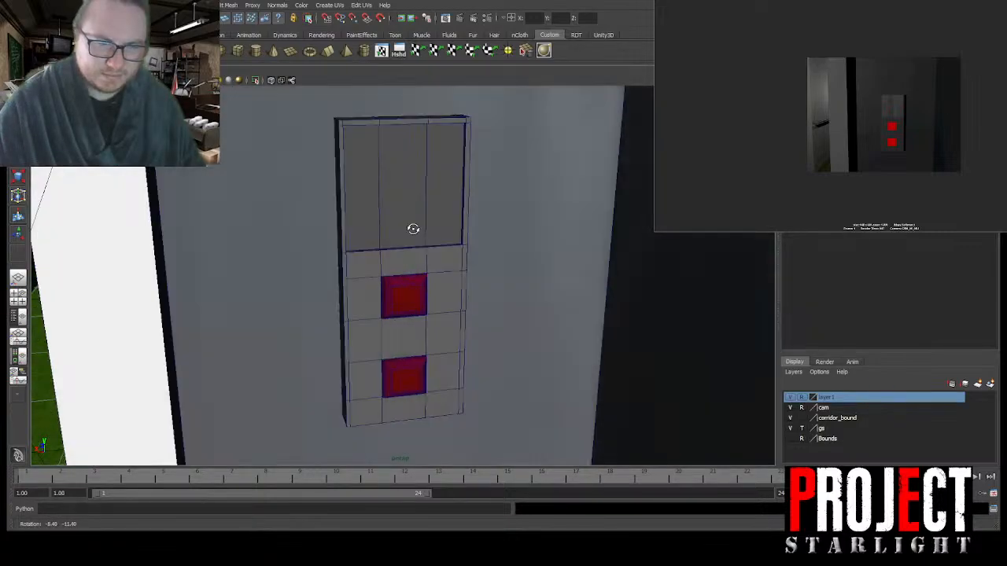
pyautogui.click(415, 221)
pyautogui.moveTo(428, 181); pyautogui.dragTo(420, 216, button='right')
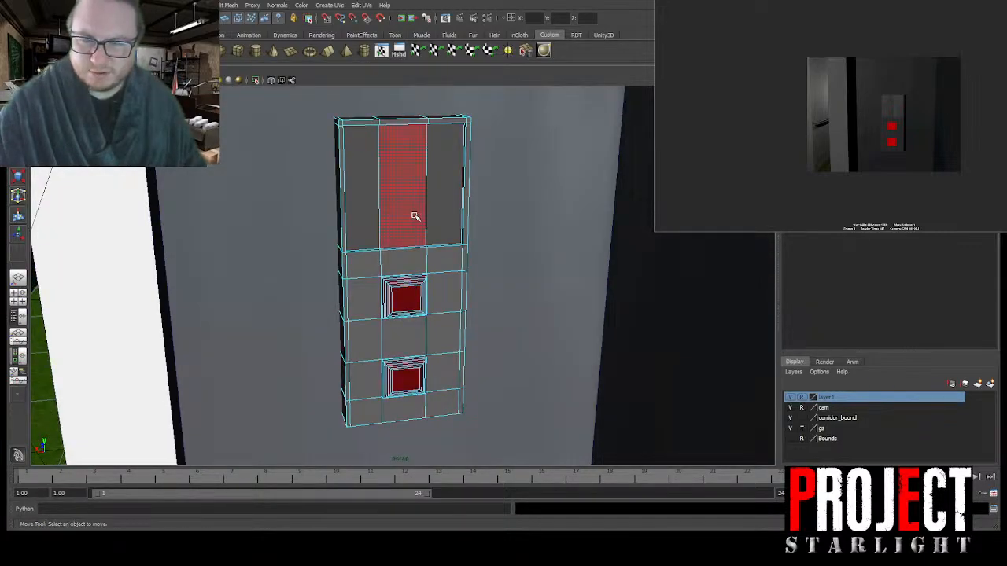
pyautogui.press('F8')
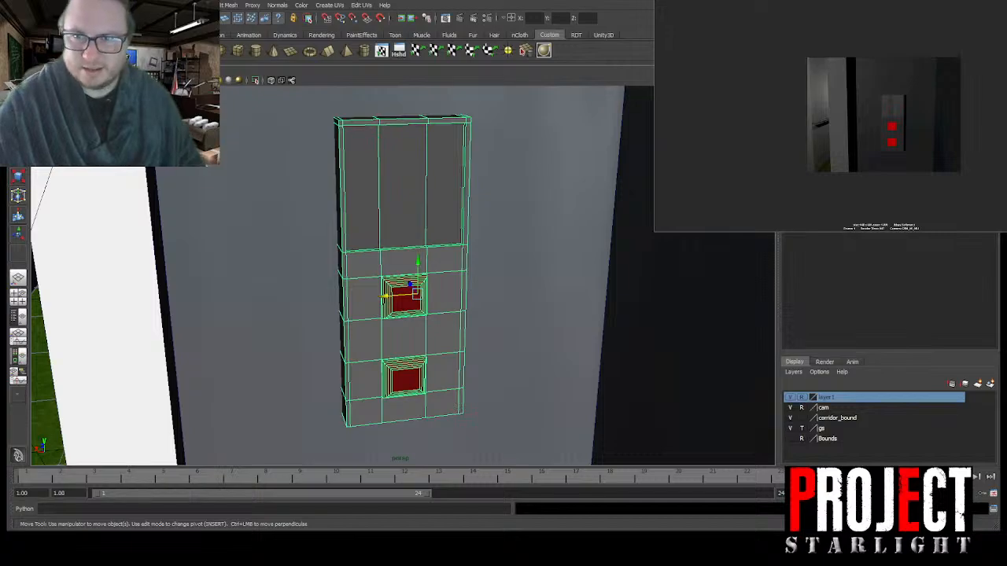
pyautogui.hotkey('ctrl', 'a')
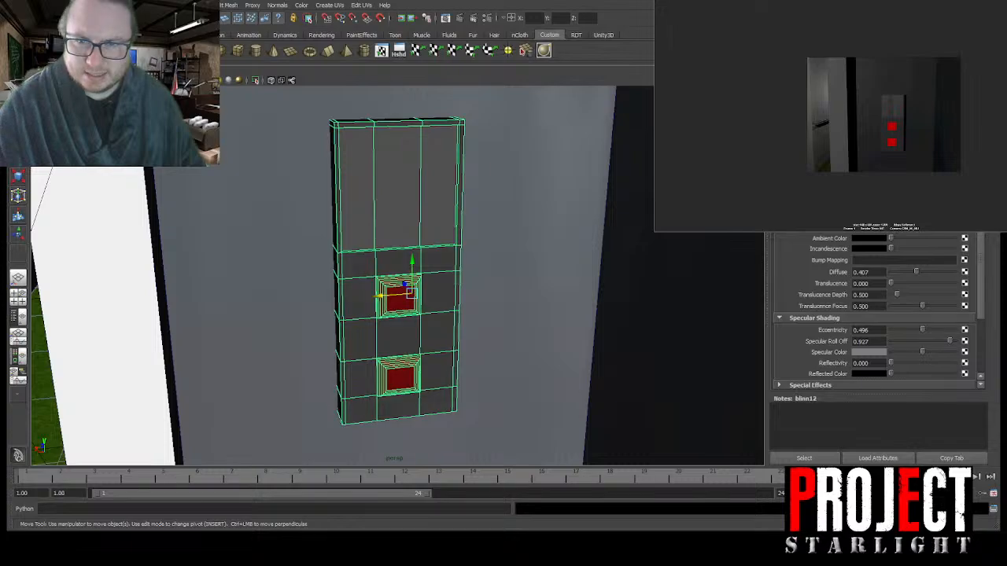
pyautogui.hotkey('ctrl', 'z')
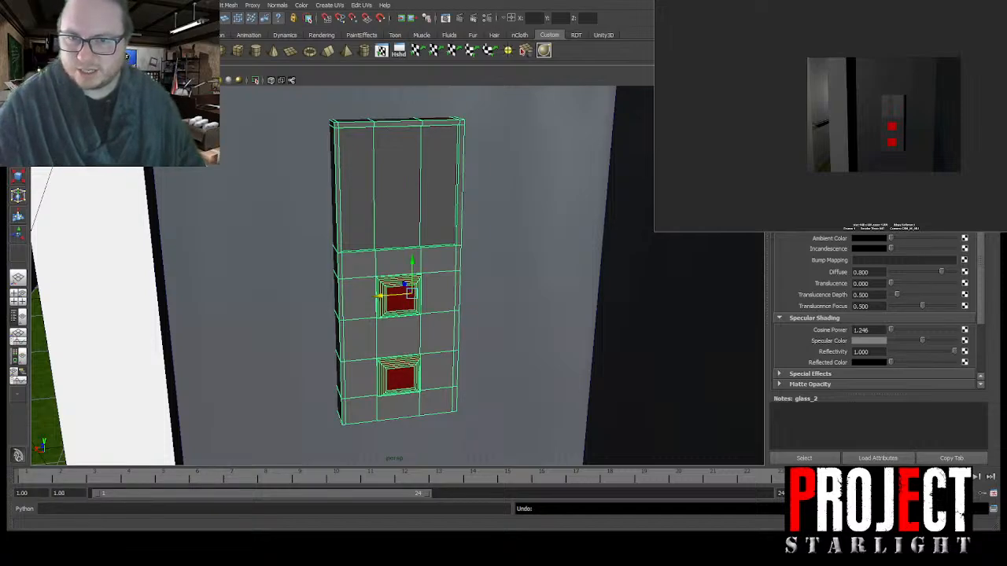
pyautogui.hotkey('ctrl', 'z')
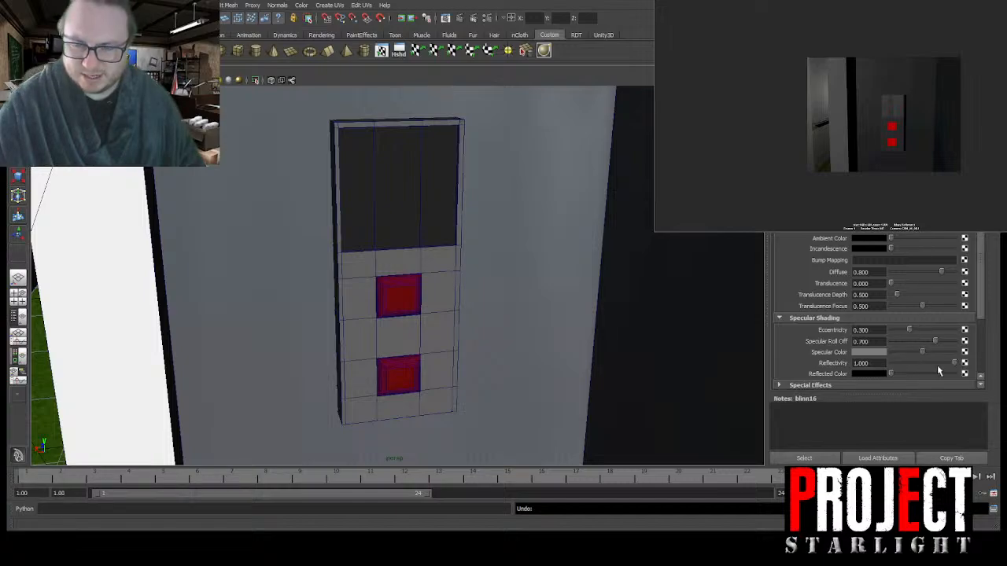
pyautogui.click(702, 1)
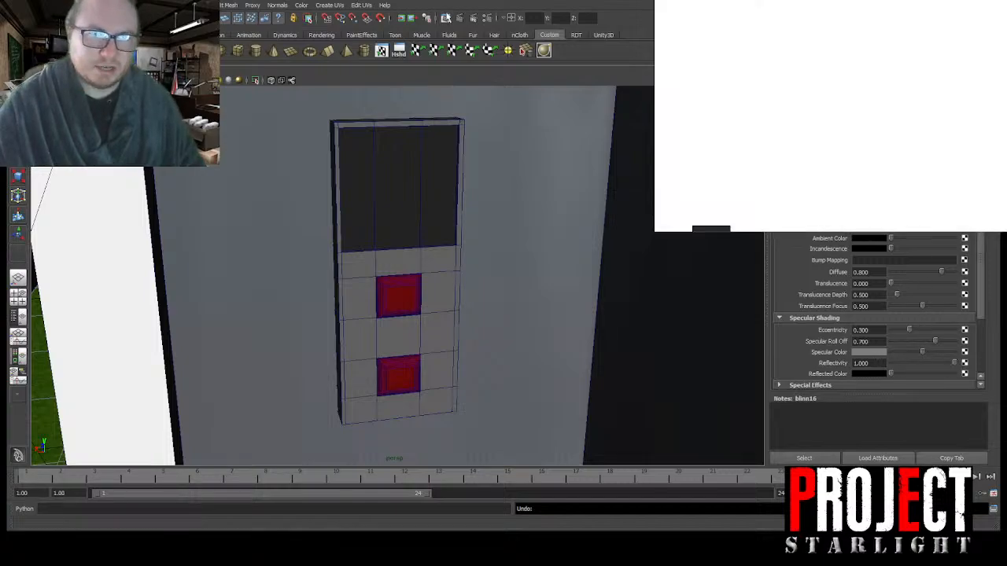
pyautogui.click(665, 1)
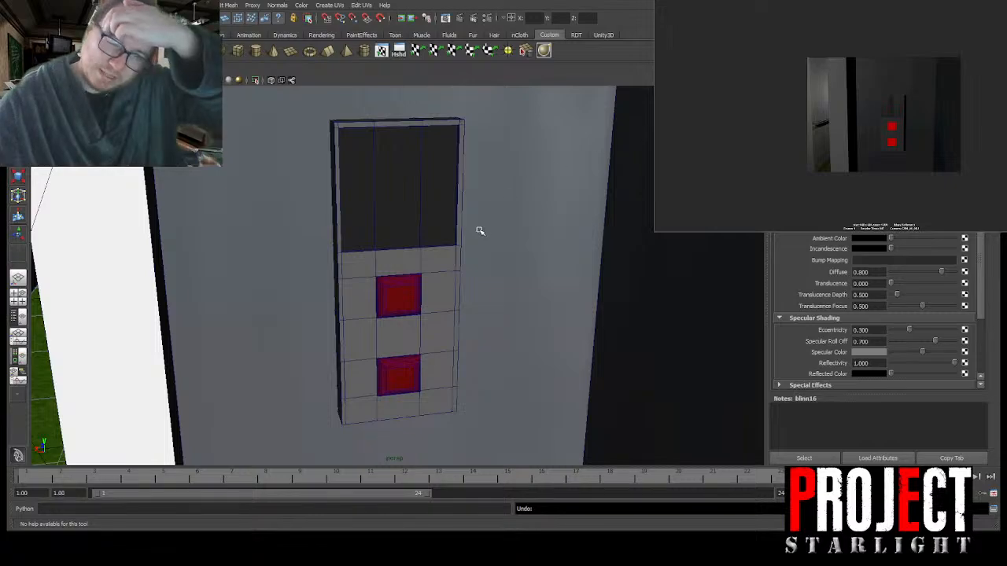
# Step: Brighten the ambient colour of the button panel's lambert141 material and re-render the lift interior
pyautogui.click(370, 271)
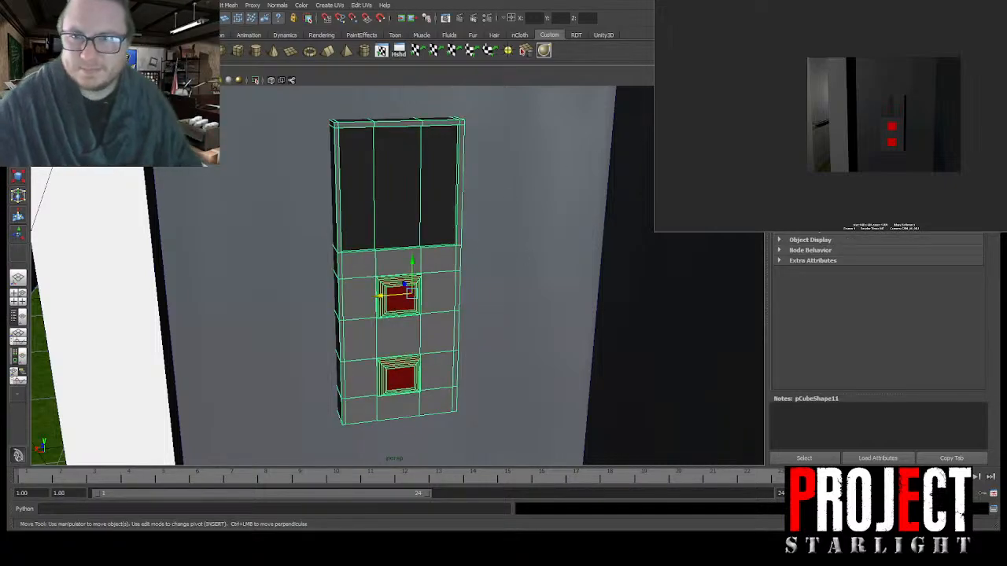
pyautogui.click(936, 97)
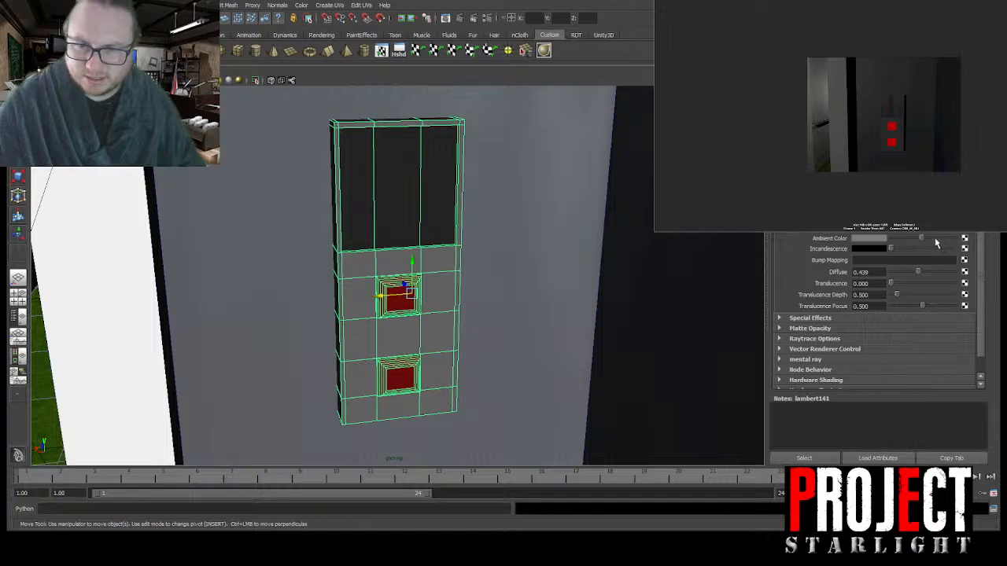
pyautogui.moveTo(920, 241)
pyautogui.mouseDown()
pyautogui.moveTo(894, 241)
pyautogui.moveTo(927, 240)
pyautogui.mouseUp()
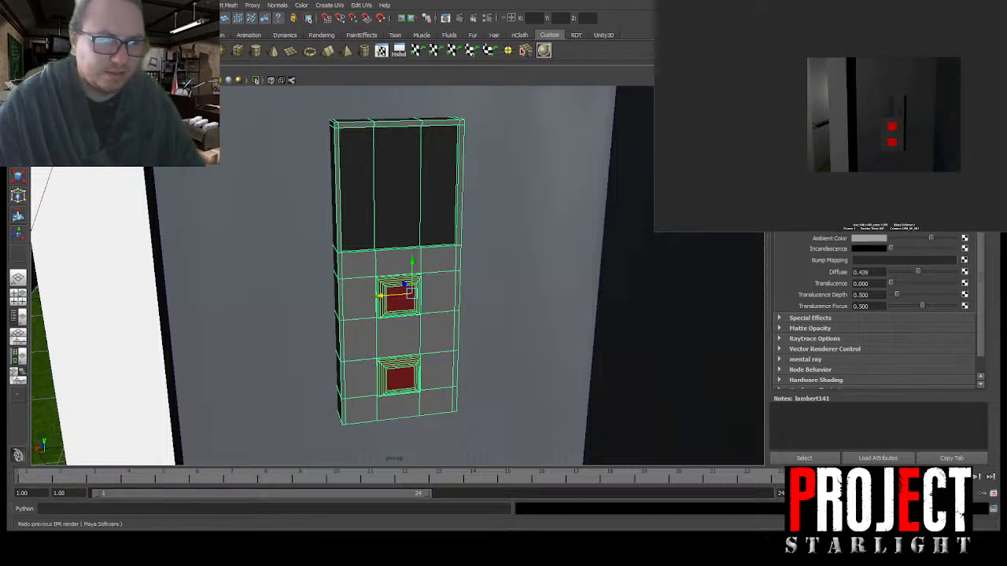
pyautogui.click(669, 1)
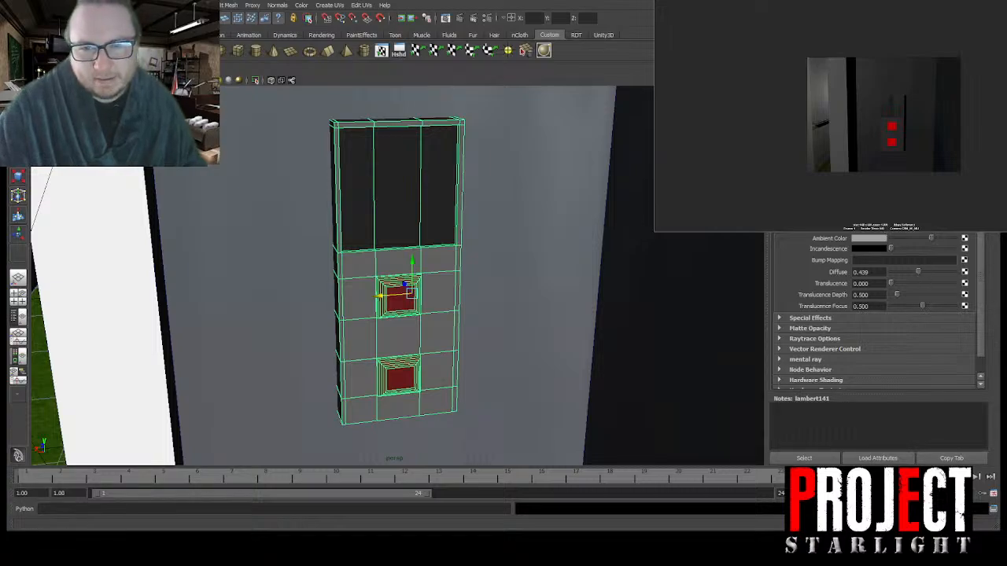
# Step: Change the lift panel buttons' lambert141 material from red to orange and re-render the lift interior
pyautogui.click(823, 238)
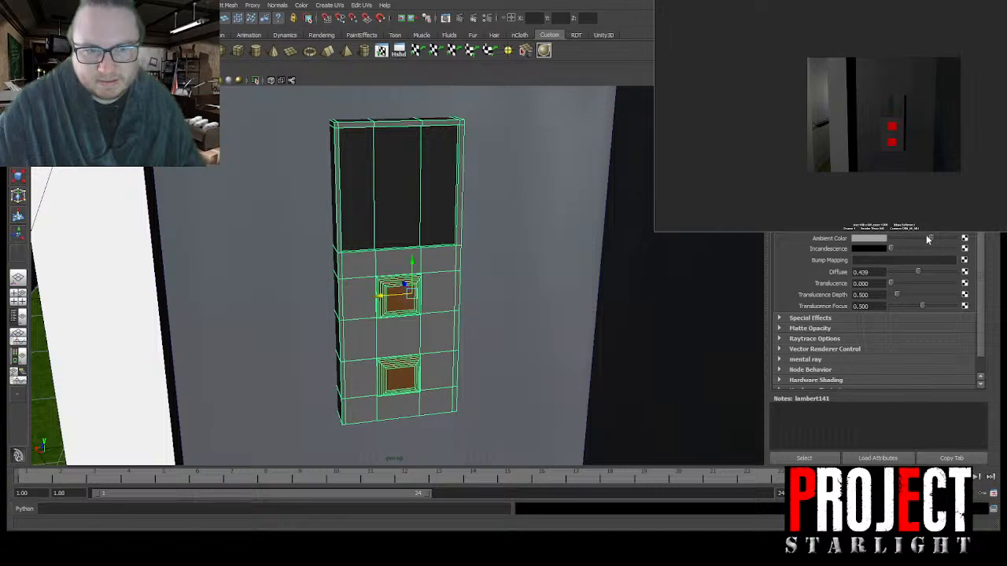
pyautogui.click(445, 22)
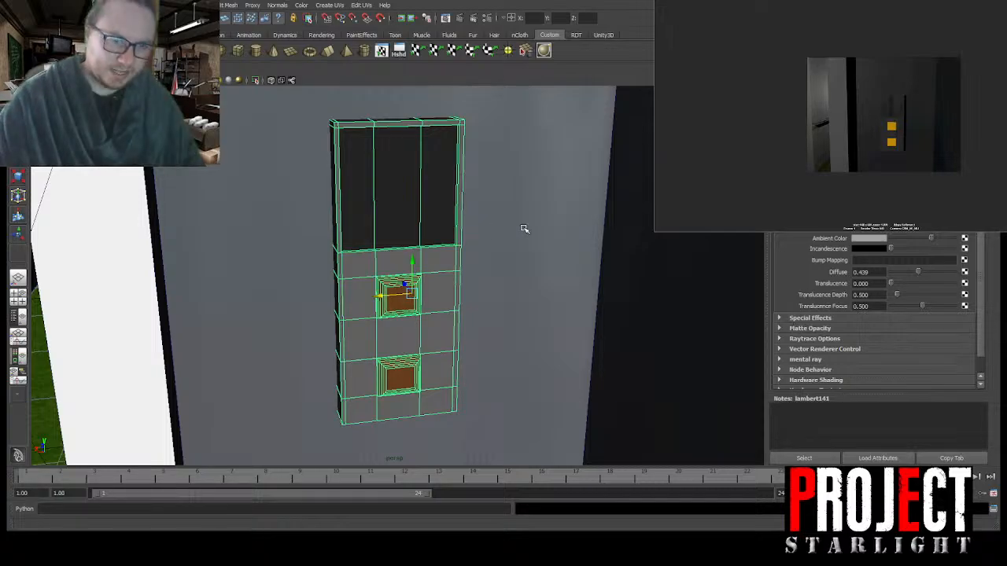
# Step: Duplicate the textured lift room and align the copy with the second doorway along the hallway wall
pyautogui.scroll(-10, 600, 245)
pyautogui.keyDown('alt'); pyautogui.moveTo(616, 288); pyautogui.dragTo(389, 321); pyautogui.keyUp('alt')
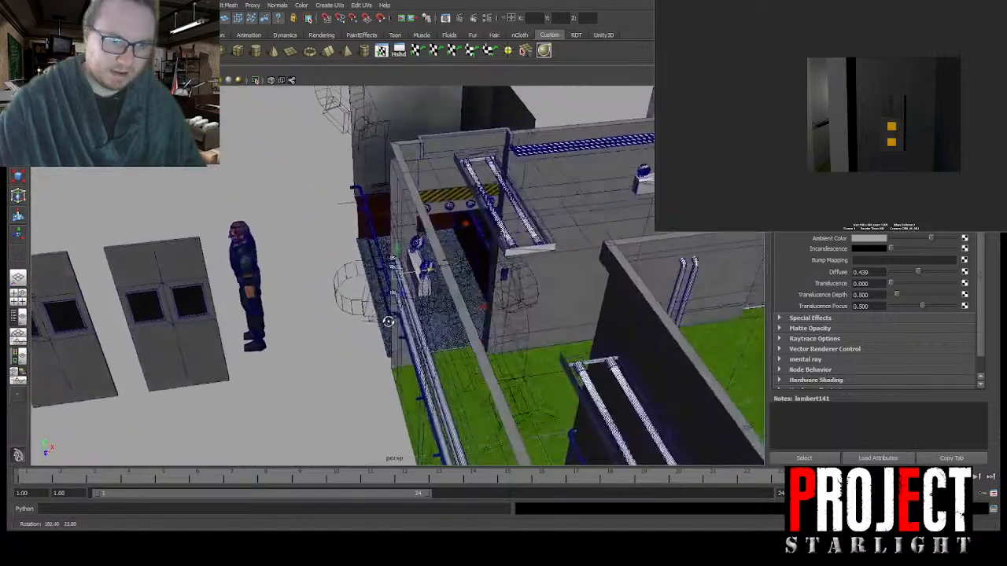
pyautogui.scroll(15, 389, 321)
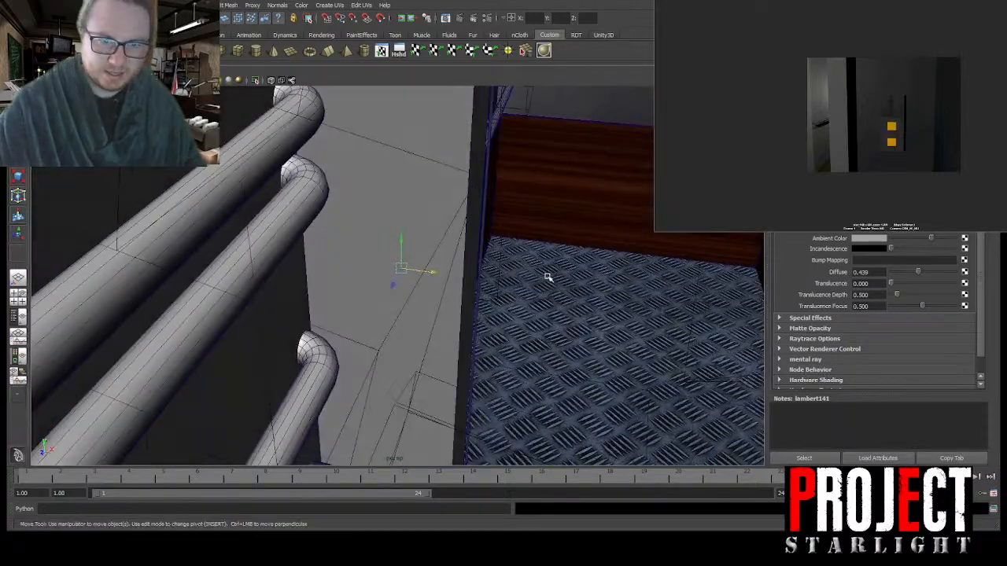
pyautogui.scroll(-12, 548, 277)
pyautogui.keyDown('alt'); pyautogui.moveTo(548, 277); pyautogui.dragTo(531, 198); pyautogui.keyUp('alt')
pyautogui.click(596, 140)
pyautogui.keyDown('alt'); pyautogui.moveTo(596, 140); pyautogui.dragTo(436, 251, button='middle'); pyautogui.keyUp('alt')
pyautogui.scroll(2, 436, 251)
pyautogui.keyDown('alt'); pyautogui.moveTo(435, 251); pyautogui.dragTo(220, 256); pyautogui.keyUp('alt')
pyautogui.click(221, 256)
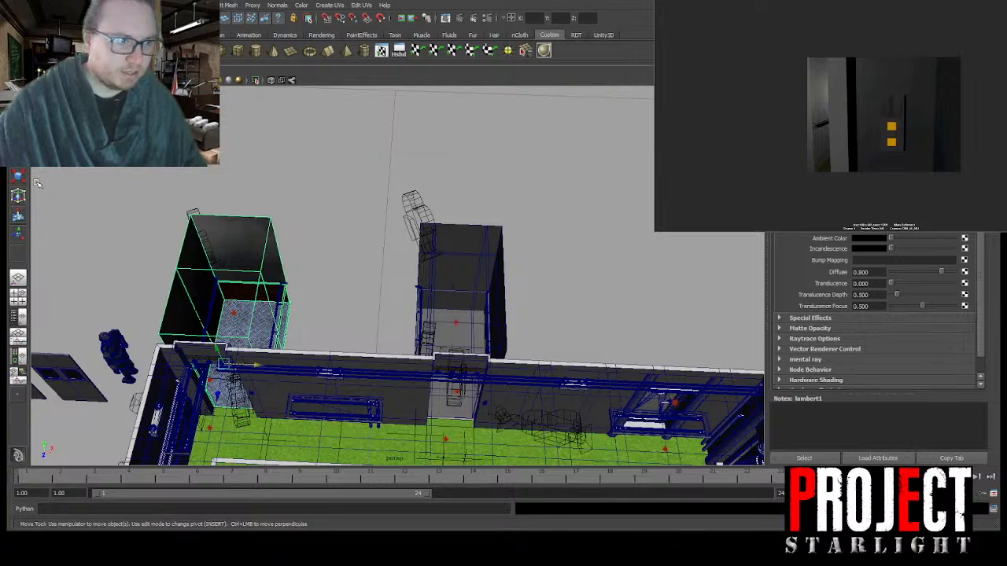
pyautogui.click(450, 370)
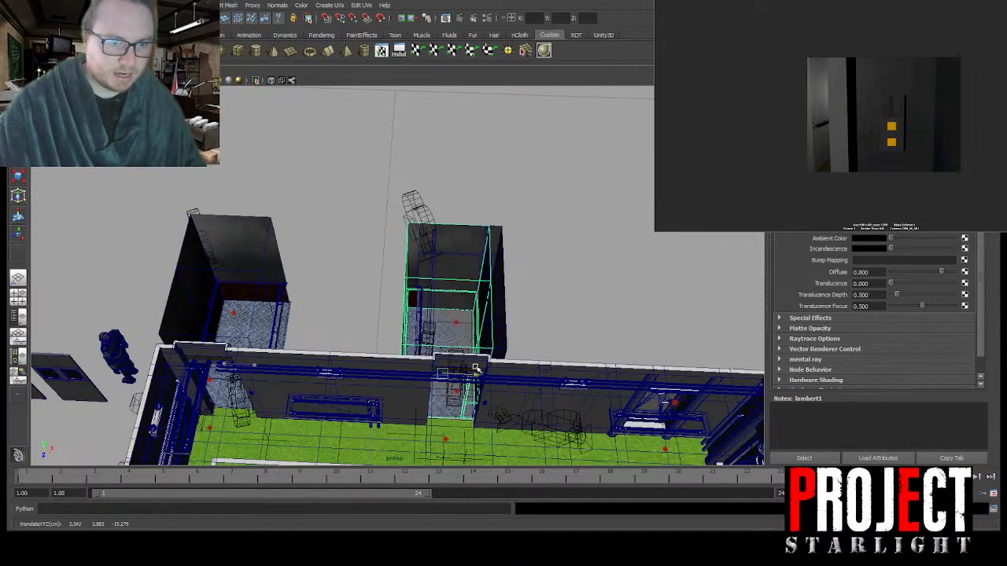
pyautogui.moveTo(488, 366); pyautogui.dragTo(490, 367)
pyautogui.press('f')
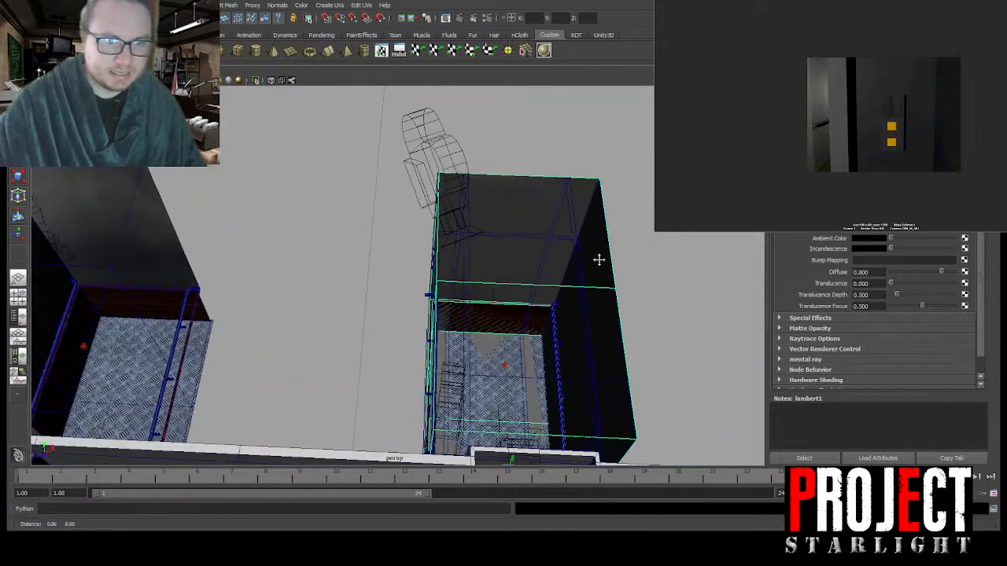
# Step: Remove the old plain room behind the second doorway and save the scene
pyautogui.click(597, 213)
pyautogui.scroll(-5, 595, 245)
pyautogui.moveTo(596, 247)
pyautogui.keyDown('alt'); pyautogui.mouseDown()
pyautogui.moveTo(465, 281)
pyautogui.moveTo(336, 261)
pyautogui.moveTo(435, 281)
pyautogui.moveTo(328, 184)
pyautogui.moveTo(610, 259)
pyautogui.mouseUp(); pyautogui.keyUp('alt')
pyautogui.scroll(4, 436, 282)
pyautogui.keyDown('alt'); pyautogui.moveTo(610, 259); pyautogui.dragTo(472, 262, button='right'); pyautogui.keyUp('alt')
pyautogui.keyDown('alt'); pyautogui.moveTo(472, 261); pyautogui.dragTo(525, 294); pyautogui.keyUp('alt')
pyautogui.hotkey('ctrl', 's')
# Step: Set the corridor_bound display layer to reference and render two camera views of the second lift
pyautogui.hotkey('ctrl', 'a')
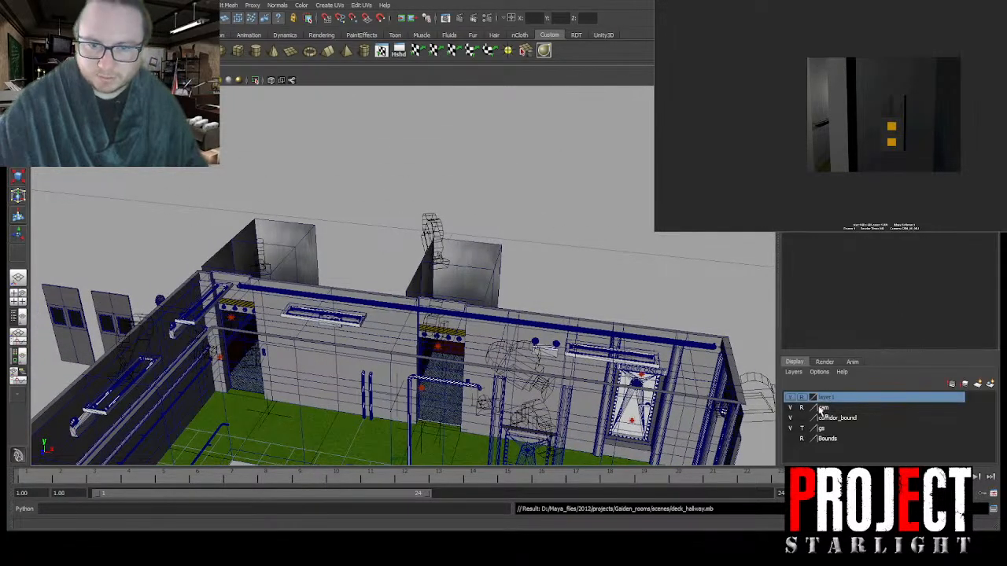
pyautogui.click(802, 429)
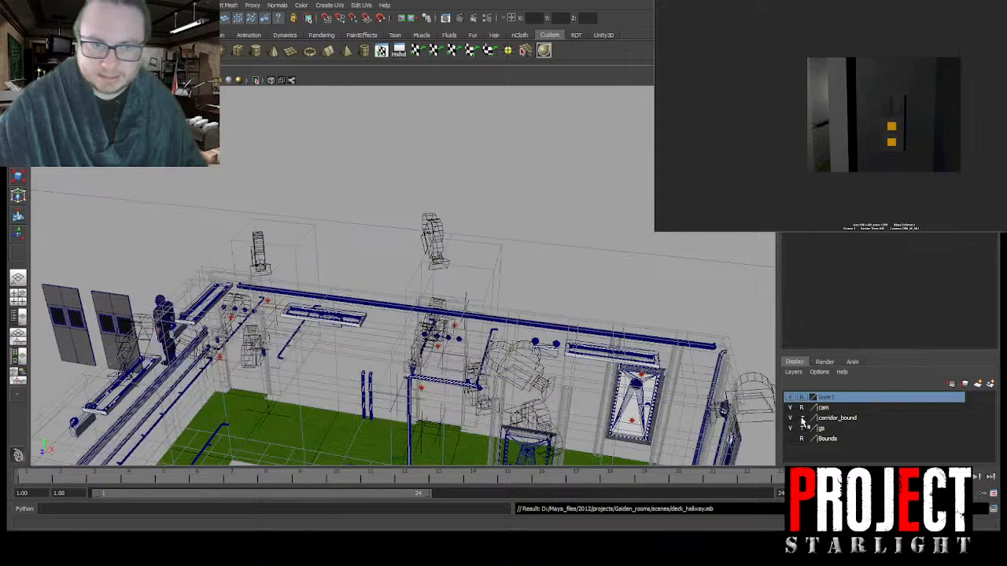
pyautogui.click(442, 21)
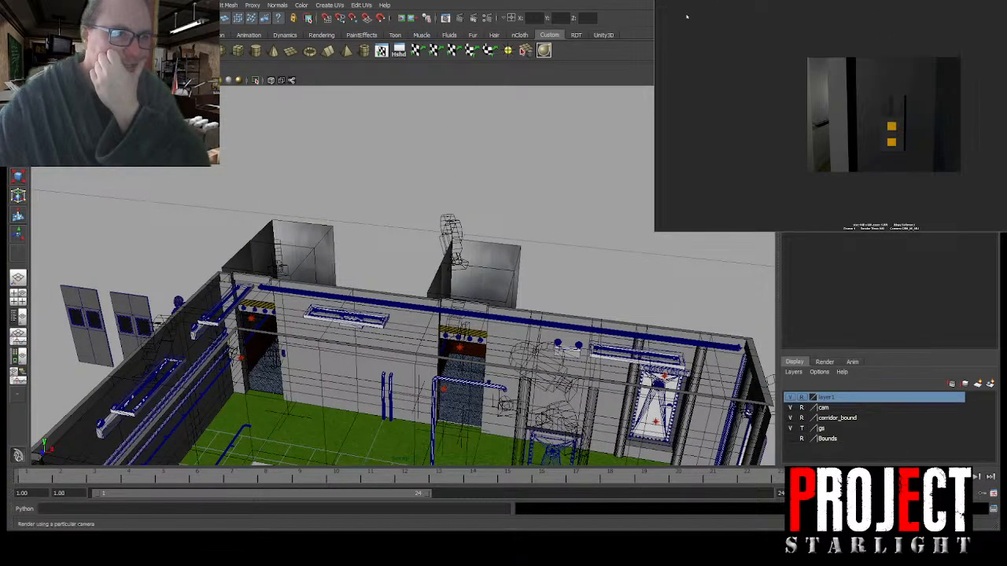
pyautogui.click(198, 180)
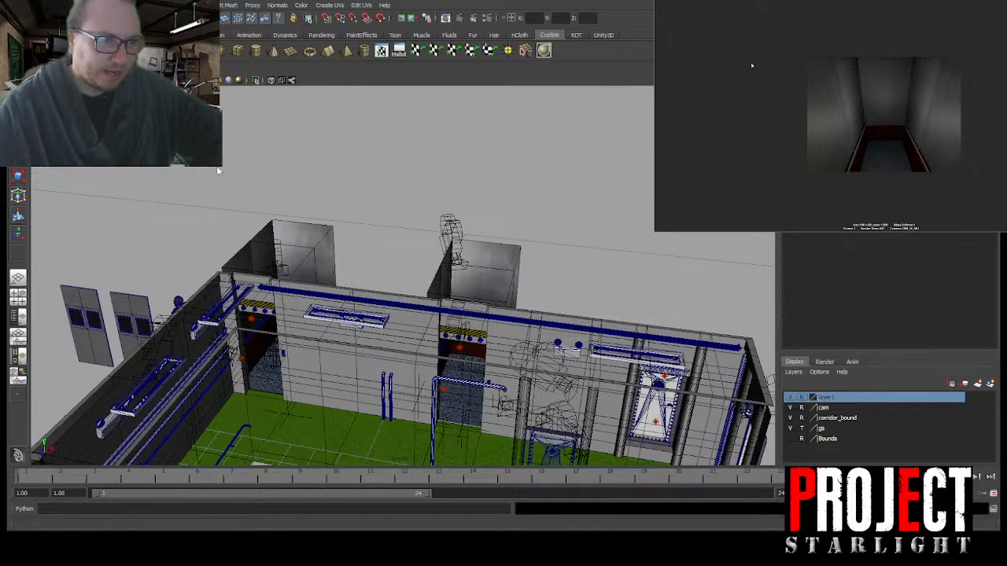
pyautogui.click(689, 16)
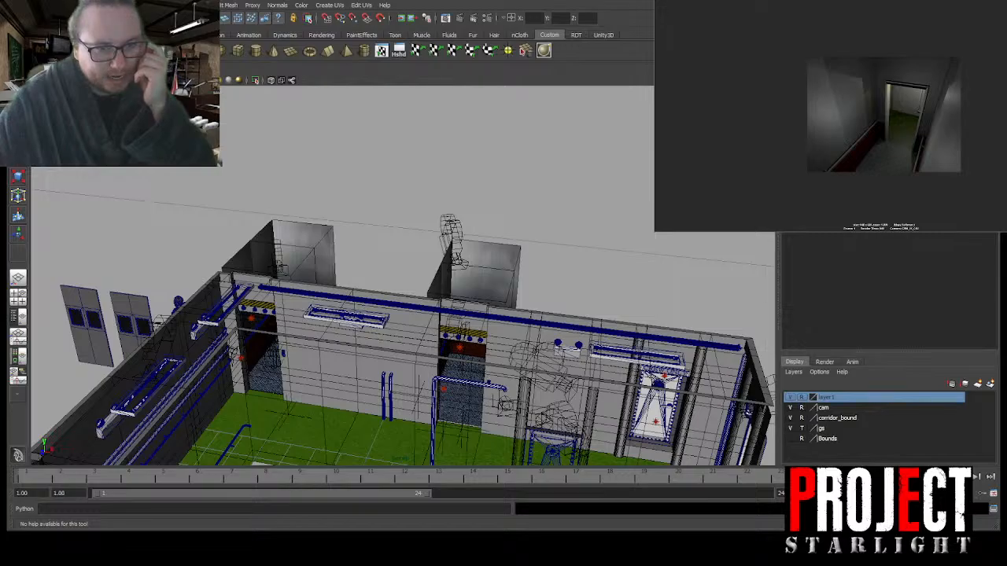
# Step: Duplicate the first lift's interior button panel and position the copy on the second lift's wall beside the doorway
pyautogui.keyDown('alt'); pyautogui.moveTo(448, 169); pyautogui.dragTo(476, 272); pyautogui.keyUp('alt')
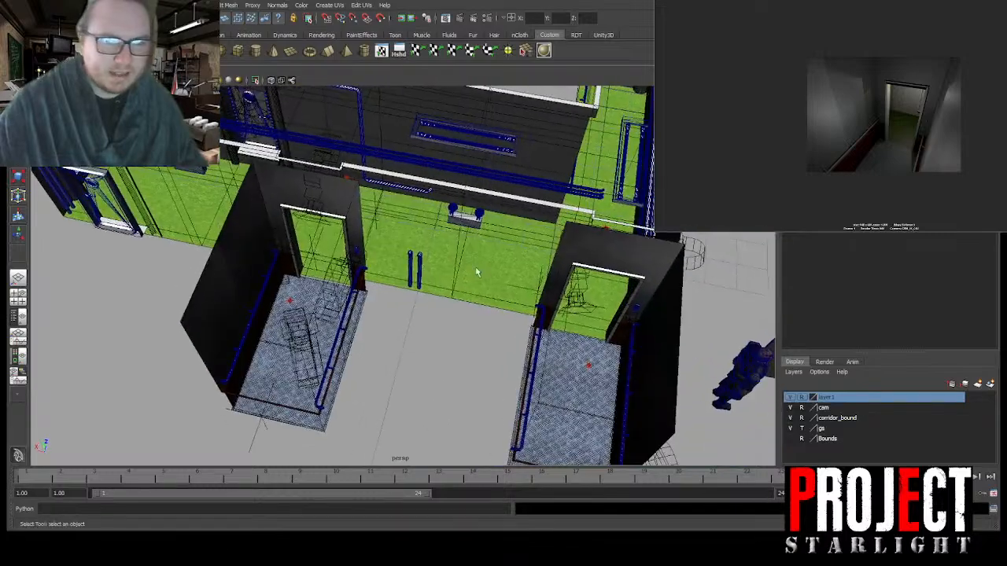
pyautogui.click(635, 307)
pyautogui.click(18, 136)
pyautogui.hotkey('ctrl', 'd')
pyautogui.moveTo(609, 304); pyautogui.dragTo(316, 272)
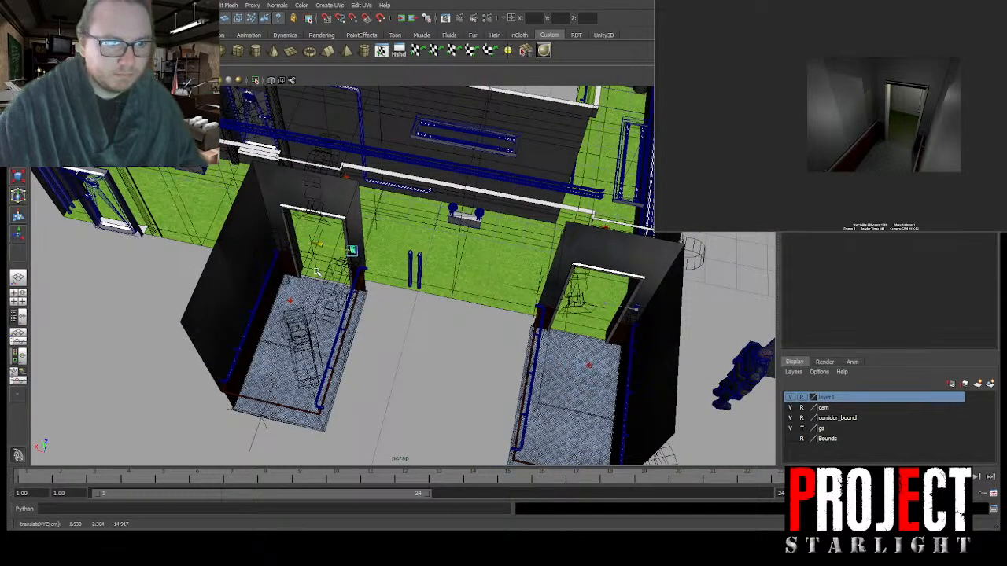
pyautogui.press('f')
pyautogui.moveTo(384, 288); pyautogui.dragTo(400, 277)
pyautogui.scroll(5, 386, 291)
pyautogui.scroll(-5, 448, 229)
pyautogui.press('F10')
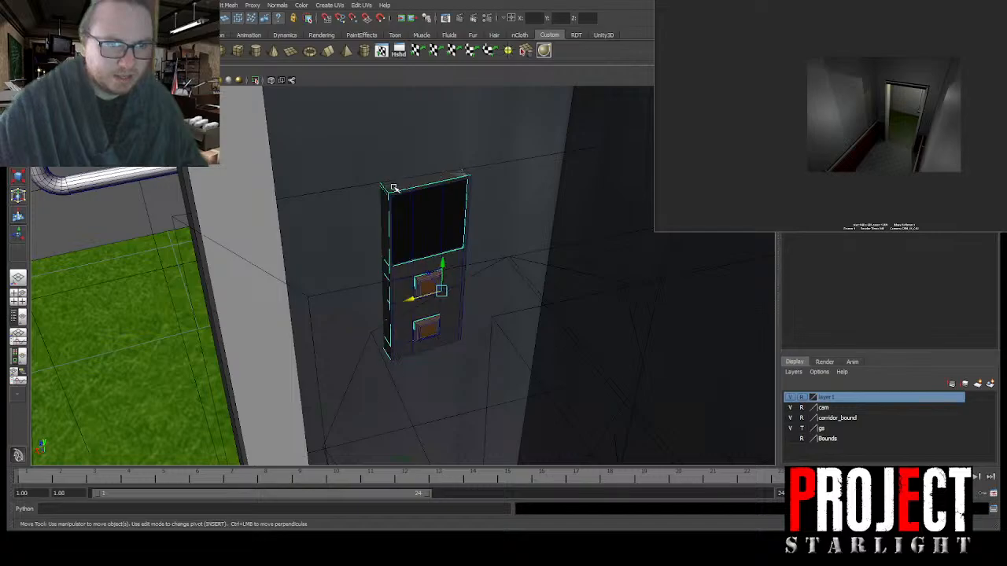
pyautogui.click(396, 204)
pyautogui.scroll(-5, 396, 207)
pyautogui.keyDown('alt'); pyautogui.moveTo(398, 213); pyautogui.dragTo(456, 200); pyautogui.keyUp('alt')
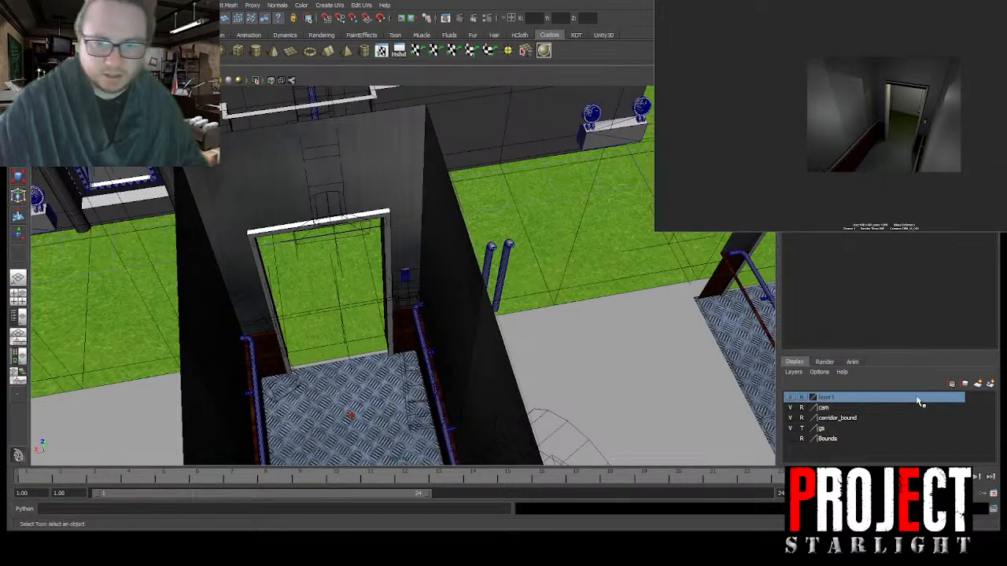
# Step: Set the diffuse of the second lift's blinn15 floor material to 0.390 and render the lift's camera views
pyautogui.click(356, 401)
pyautogui.hotkey('ctrl', 'a')
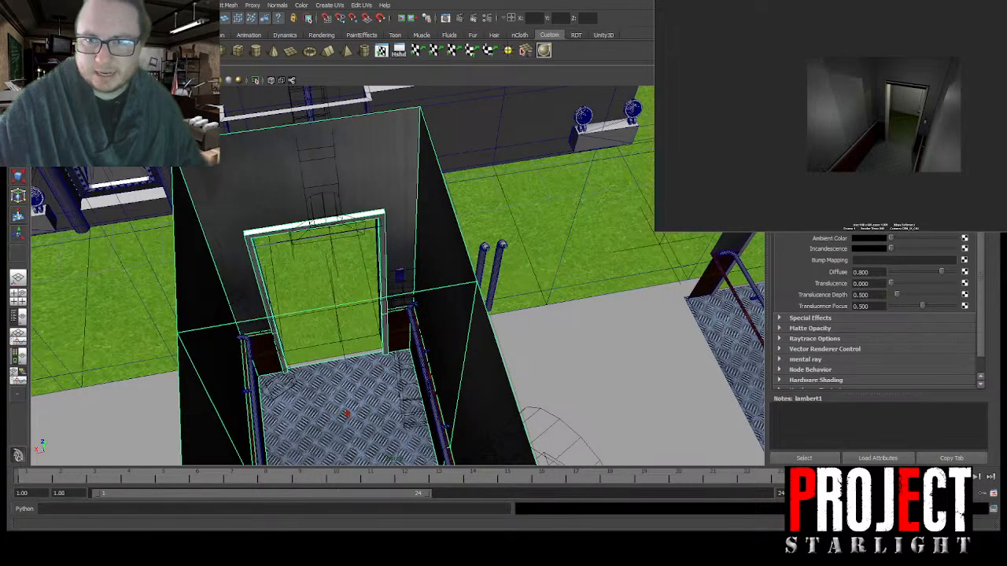
pyautogui.click(966, 92)
pyautogui.click(966, 91)
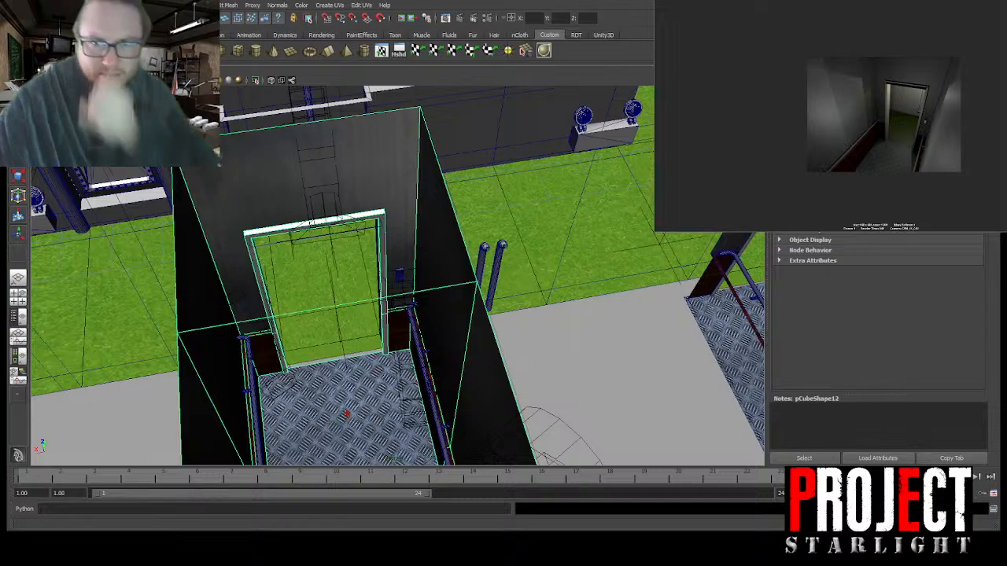
pyautogui.click(966, 91)
pyautogui.click(966, 91)
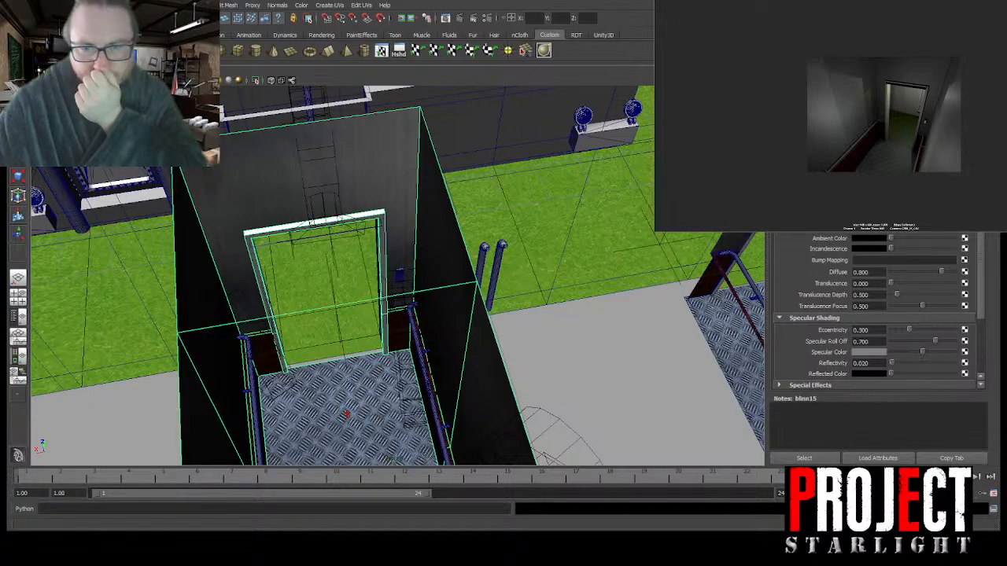
pyautogui.moveTo(941, 273); pyautogui.dragTo(914, 275)
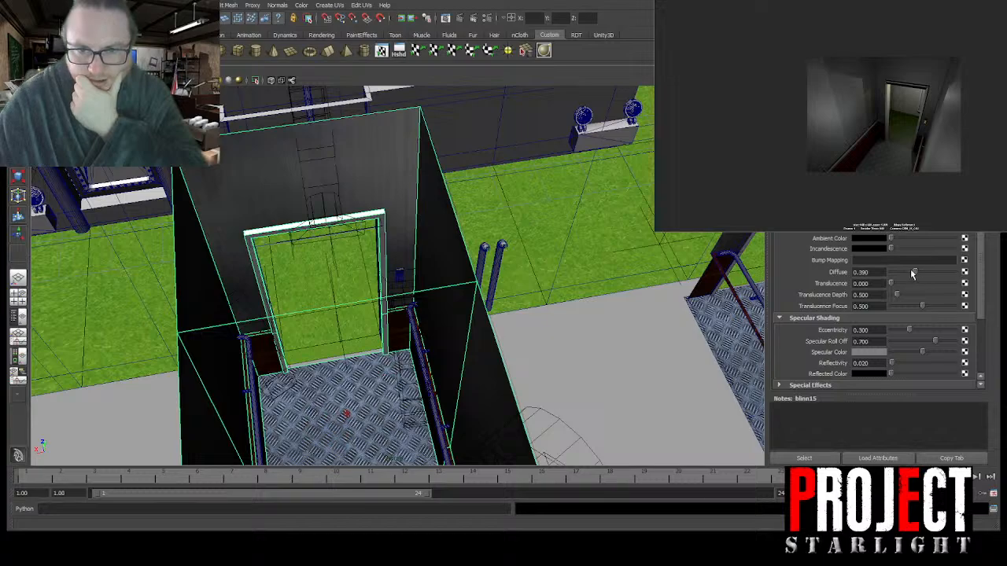
pyautogui.click(714, 3)
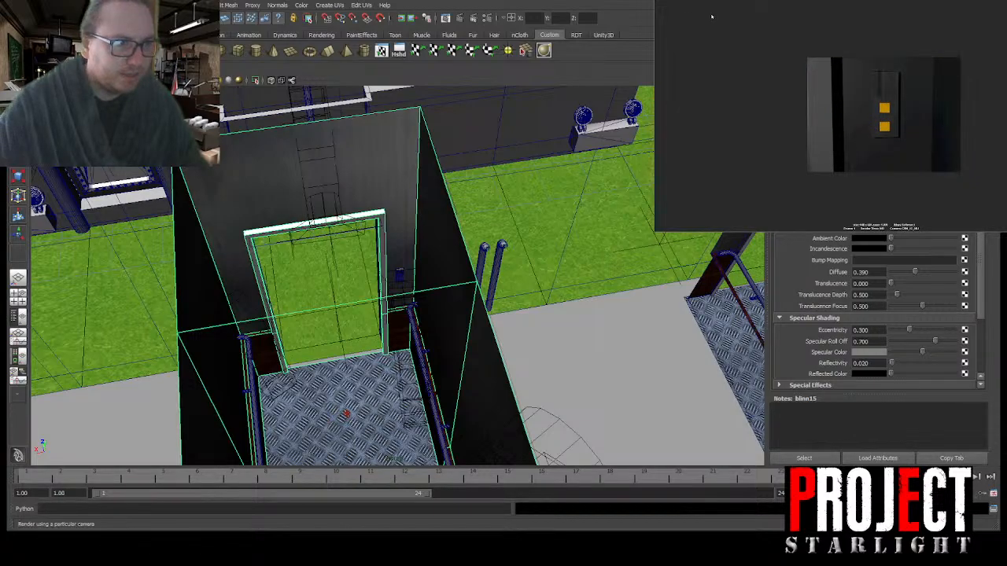
pyautogui.click(207, 207)
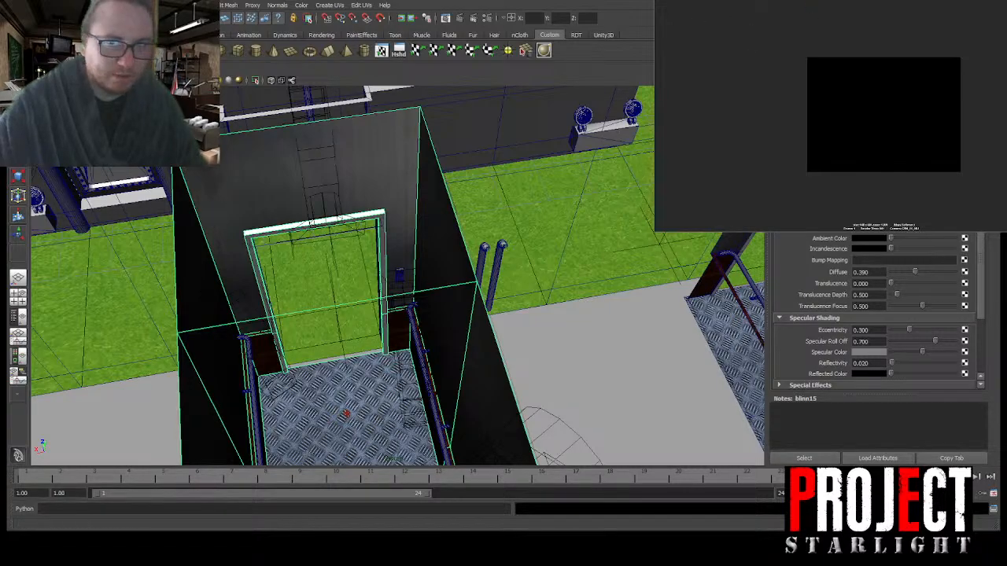
# Step: Brighten the ambient colour of the blinn15 floor material, set its diffuse to 0.618, and render the lift interior
pyautogui.keyDown('alt'); pyautogui.moveTo(604, 226); pyautogui.dragTo(480, 236, button='right'); pyautogui.keyUp('alt')
pyautogui.keyDown('alt'); pyautogui.moveTo(480, 236); pyautogui.dragTo(386, 240); pyautogui.keyUp('alt')
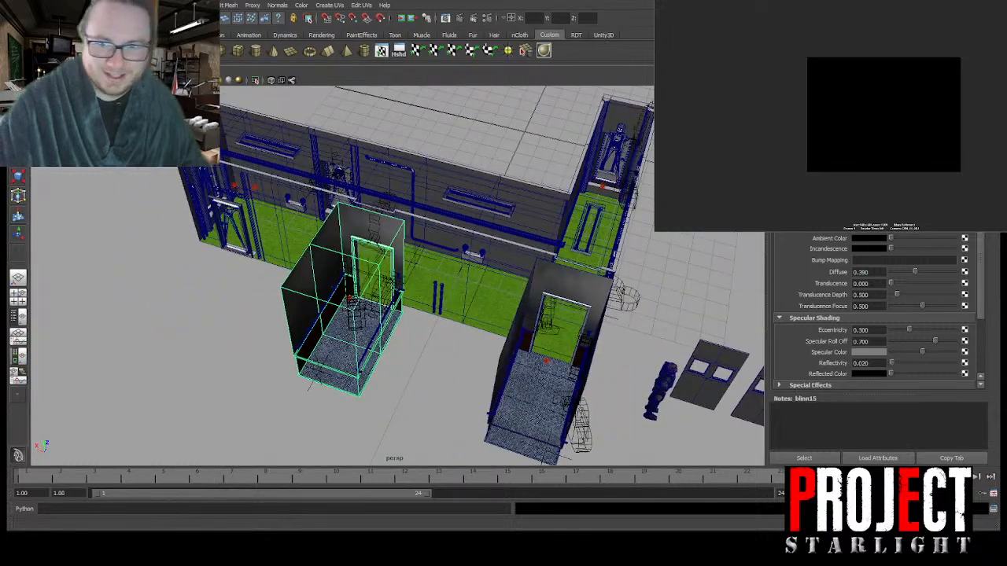
pyautogui.click(966, 18)
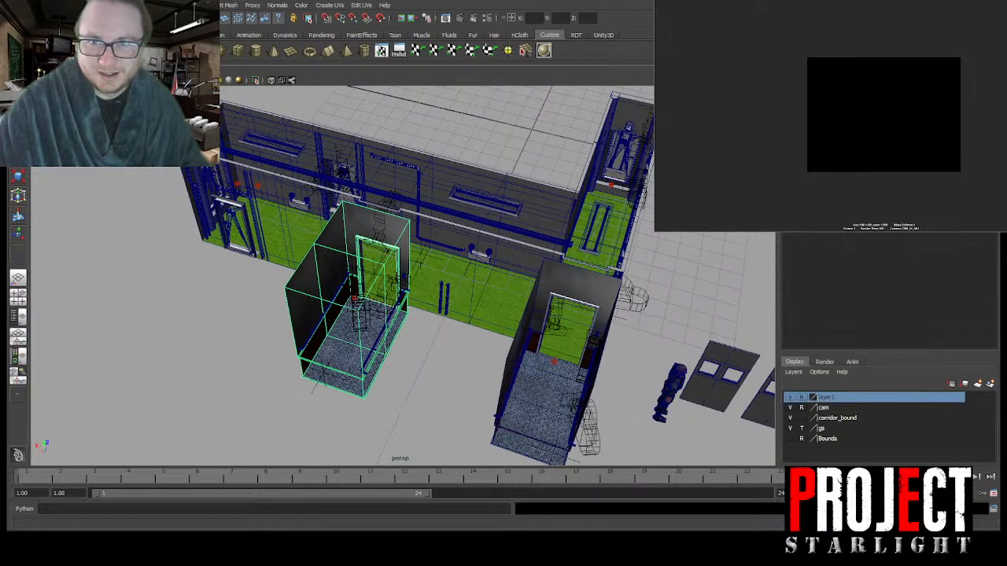
pyautogui.hotkey('ctrl', 'a')
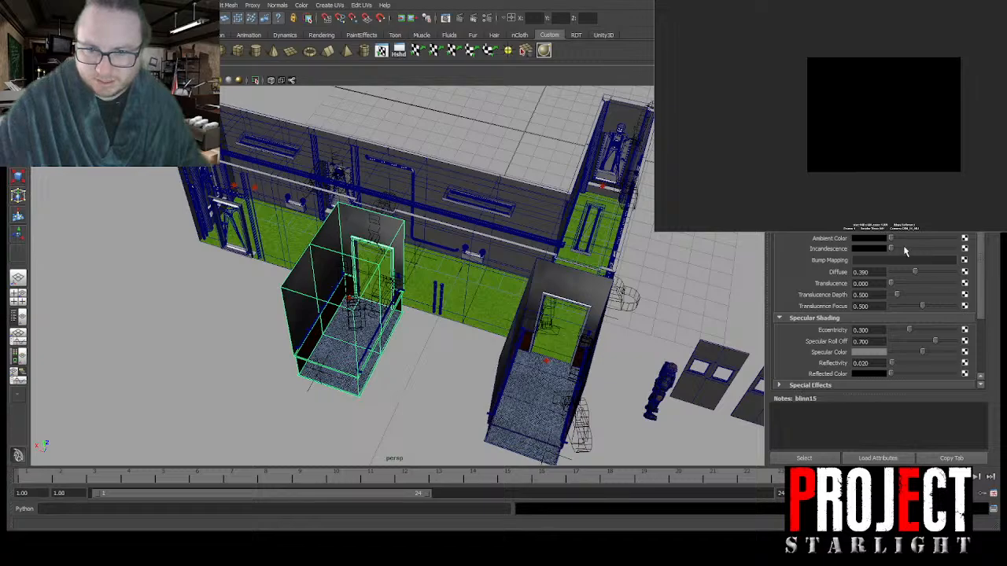
pyautogui.moveTo(893, 241); pyautogui.dragTo(932, 274)
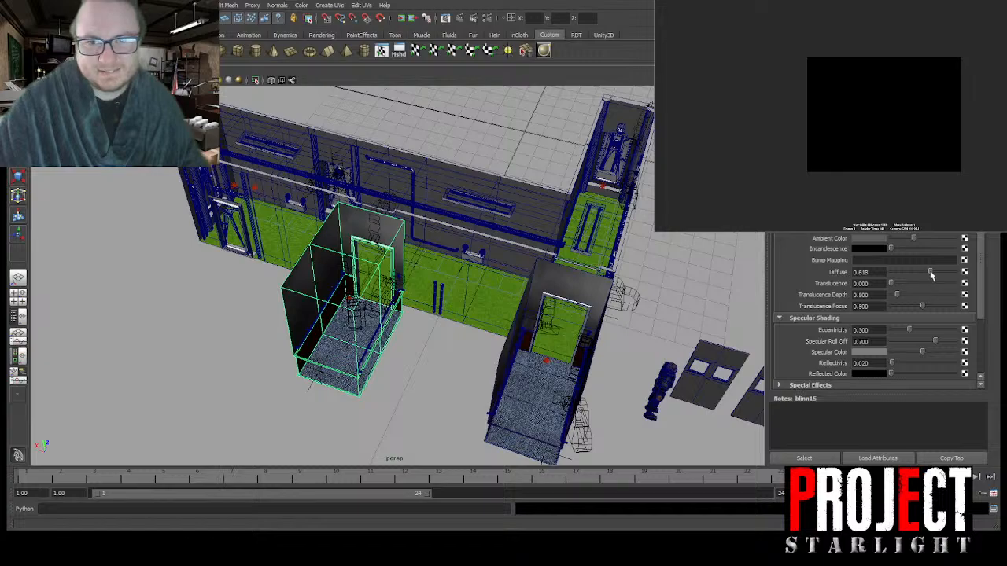
pyautogui.click(453, 20)
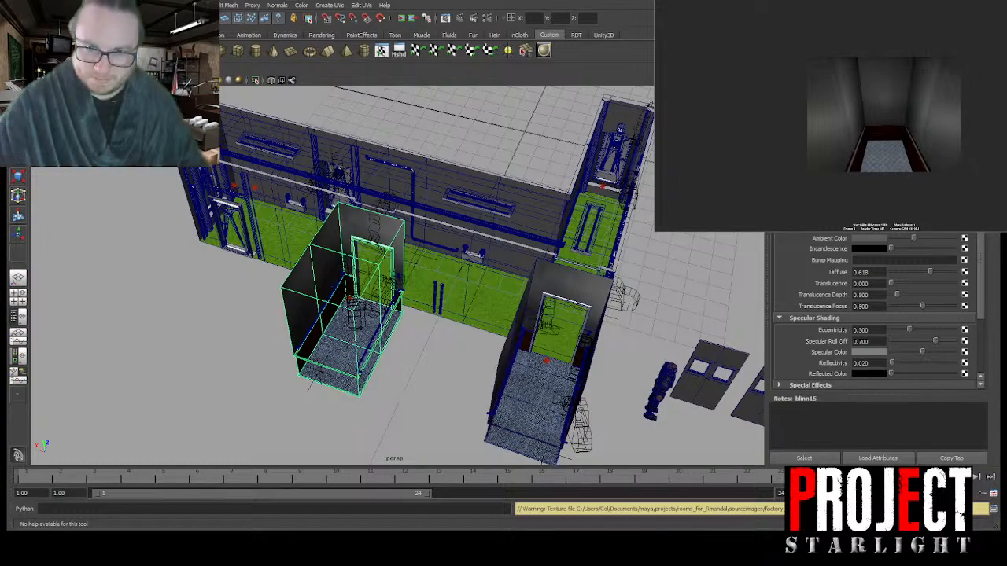
# Step: Try a darker ambient colour and a diffuse of 0.252 on blinn15 in a render, and undo both changes
pyautogui.moveTo(912, 242); pyautogui.dragTo(896, 243)
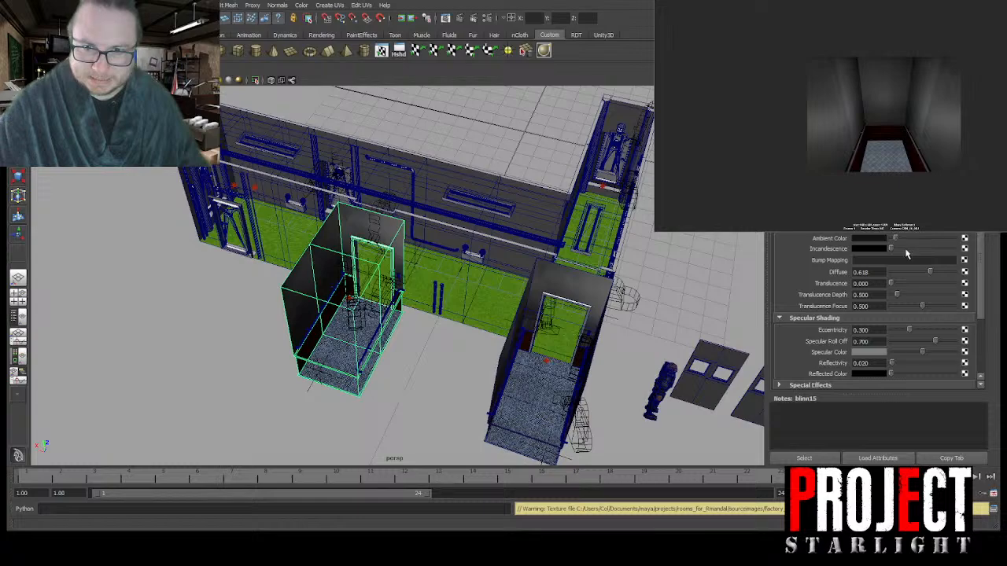
pyautogui.moveTo(930, 272); pyautogui.dragTo(906, 273)
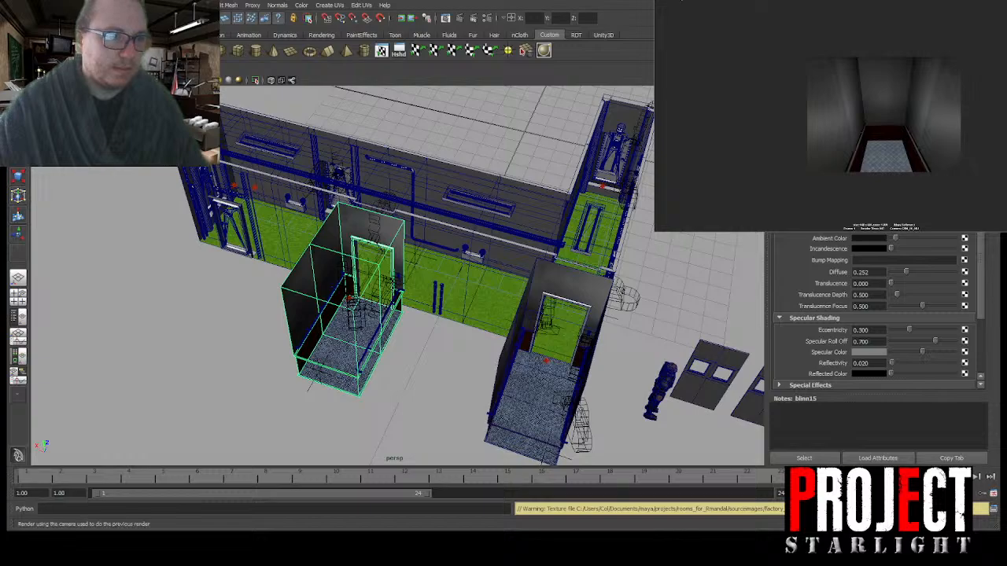
pyautogui.click(461, 18)
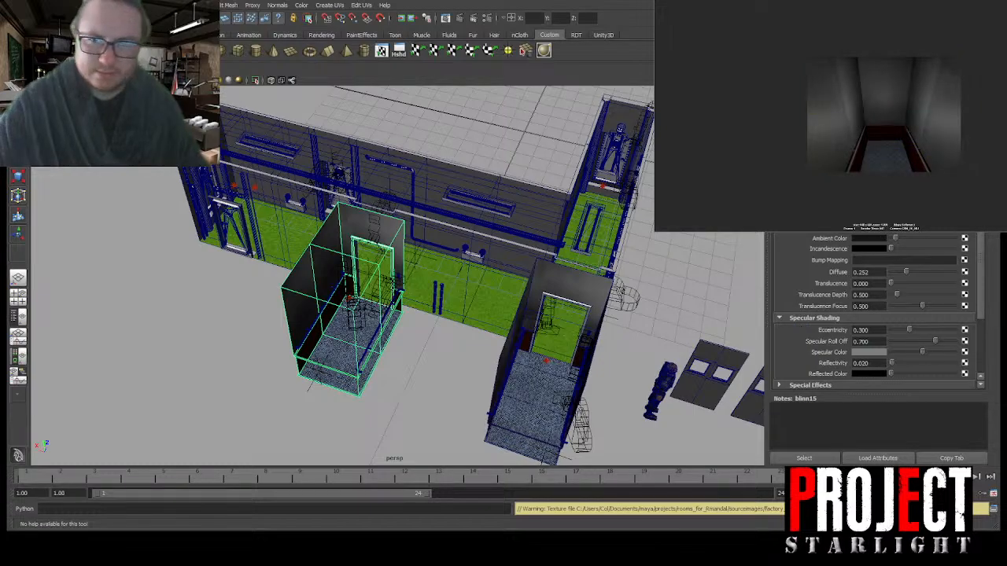
pyautogui.hotkey('ctrl', 'z')
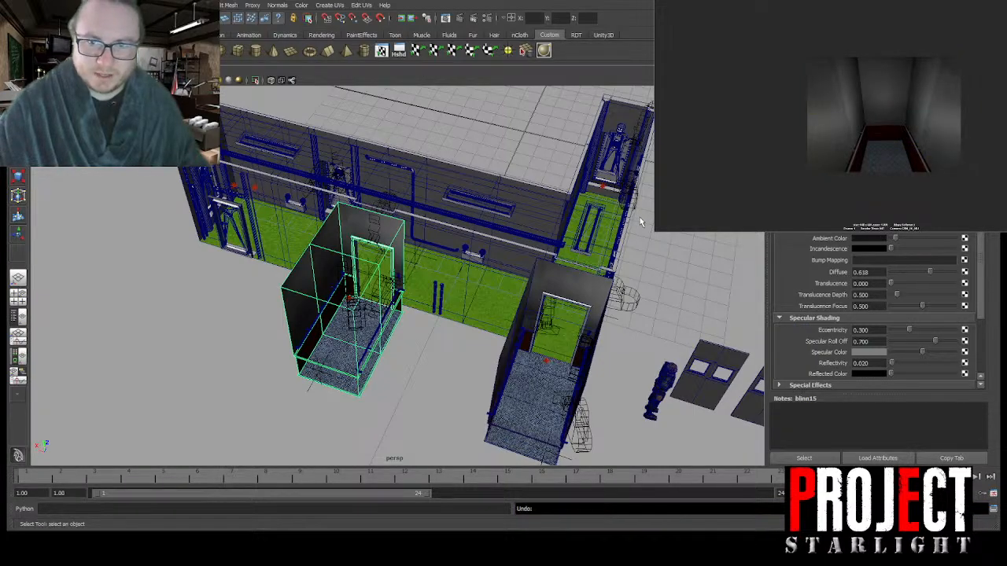
pyautogui.hotkey('ctrl', 'z')
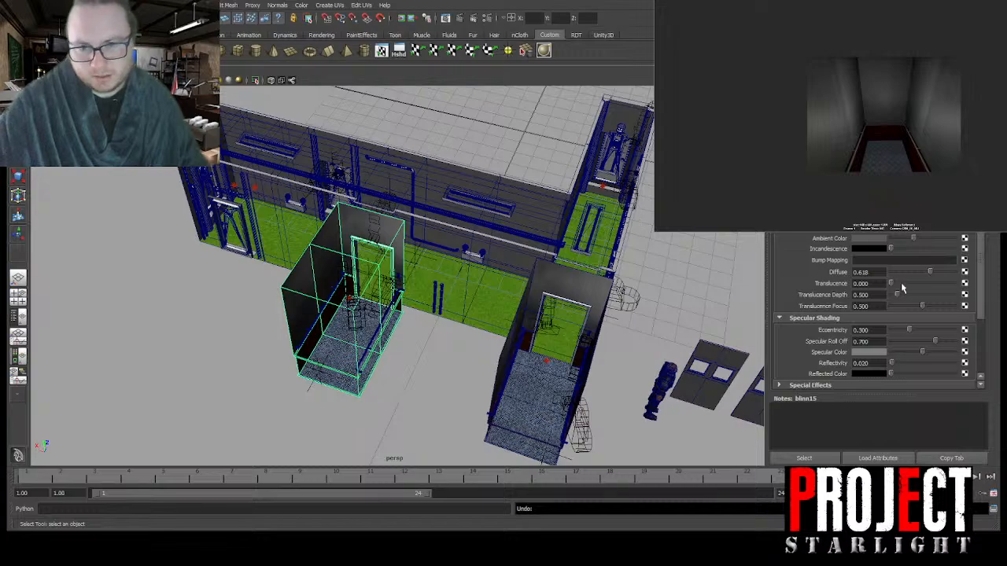
# Step: Try a diffuse of 0.000 on the blinn15 floor material in a render, and undo the change
pyautogui.moveTo(931, 275); pyautogui.dragTo(890, 275)
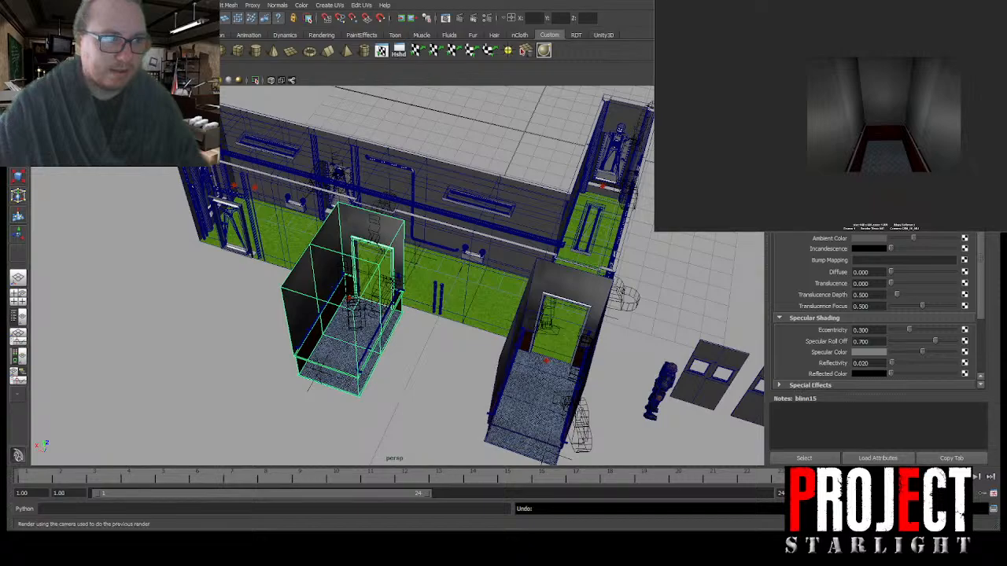
pyautogui.click(665, 2)
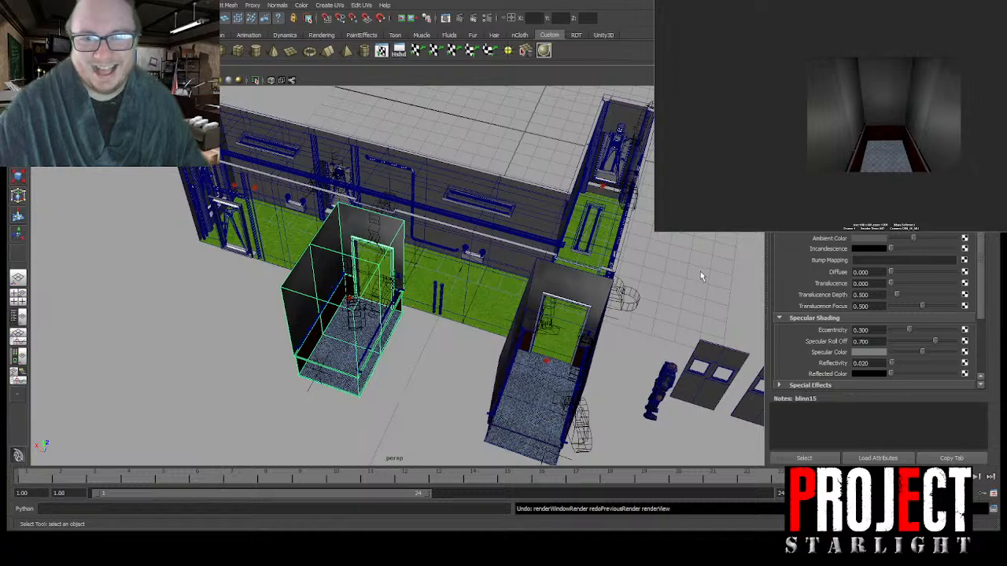
pyautogui.keyDown('alt'); pyautogui.moveTo(701, 272); pyautogui.dragTo(692, 271); pyautogui.keyUp('alt')
pyautogui.hotkey('ctrl', 'z')
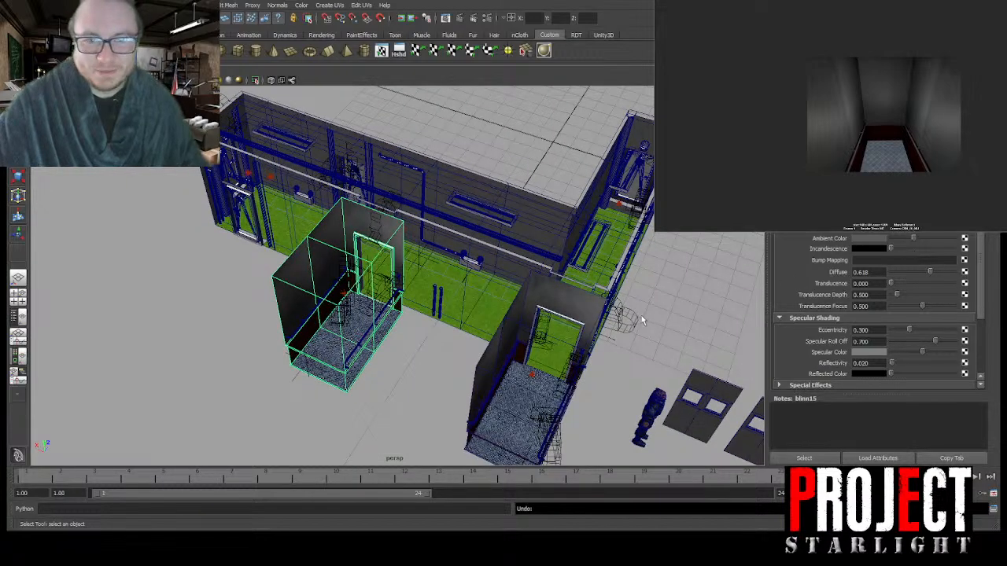
# Step: Undo the diffuse and ambient colour changes on the blinn15 floor material and render the lift interior's camera views
pyautogui.keyDown('alt'); pyautogui.moveTo(641, 320); pyautogui.dragTo(667, 311); pyautogui.keyUp('alt')
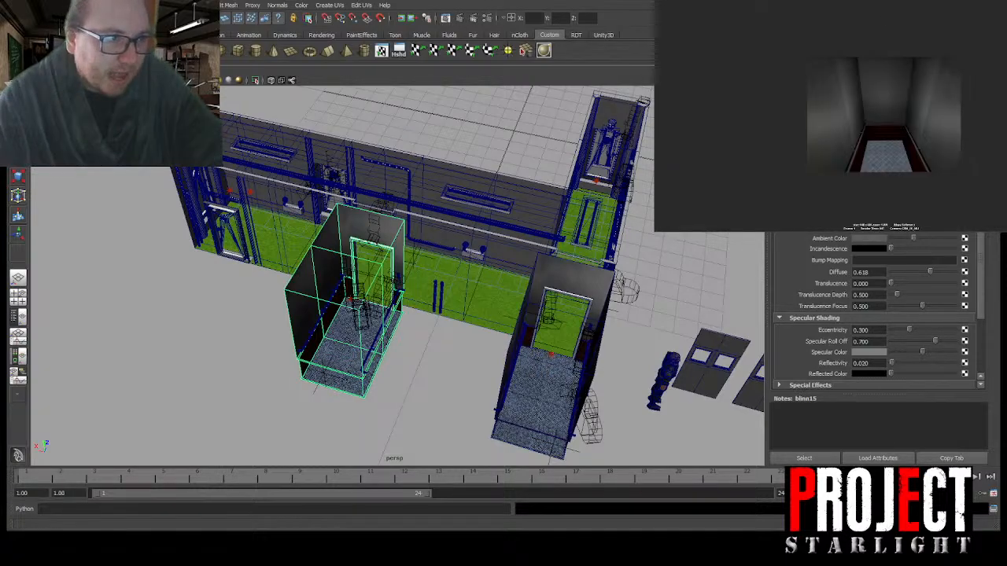
pyautogui.click(729, 18)
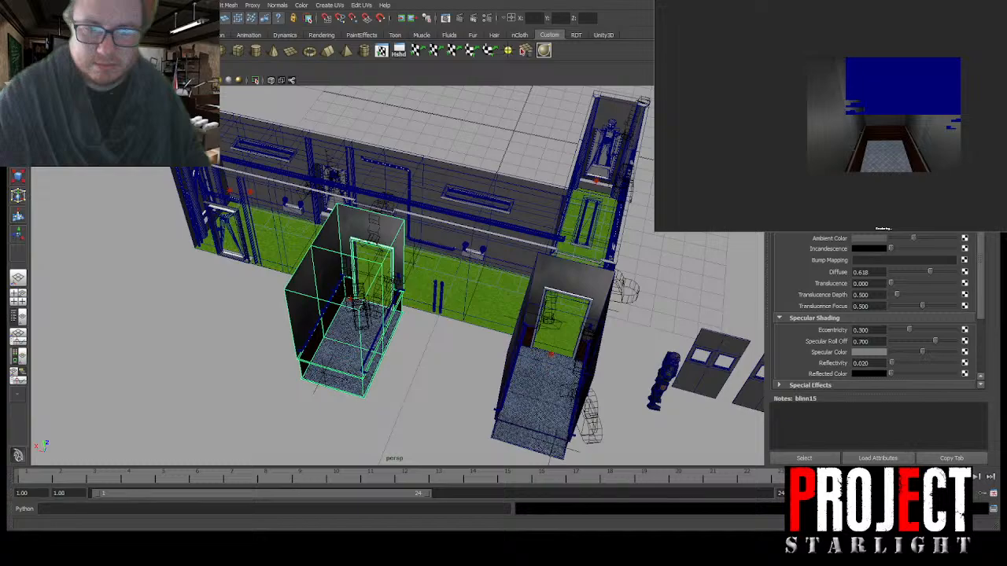
pyautogui.keyDown('alt'); pyautogui.moveTo(682, 237); pyautogui.dragTo(658, 237); pyautogui.keyUp('alt')
pyautogui.hotkey('ctrl', 'z')
pyautogui.hotkey('ctrl', 'z')
pyautogui.hotkey('ctrl', 'z')
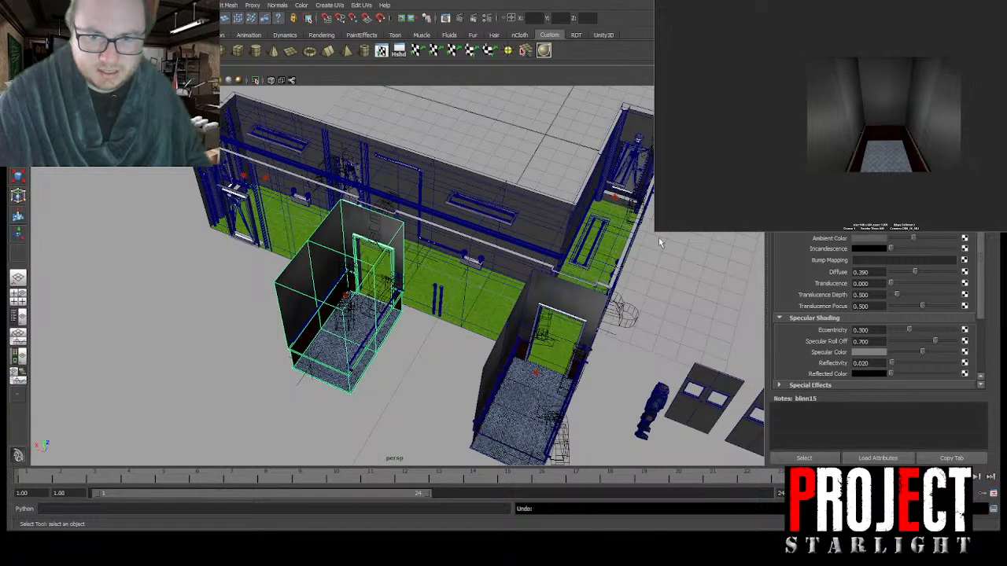
pyautogui.hotkey('ctrl', 'z')
pyautogui.hotkey('ctrl', 'z')
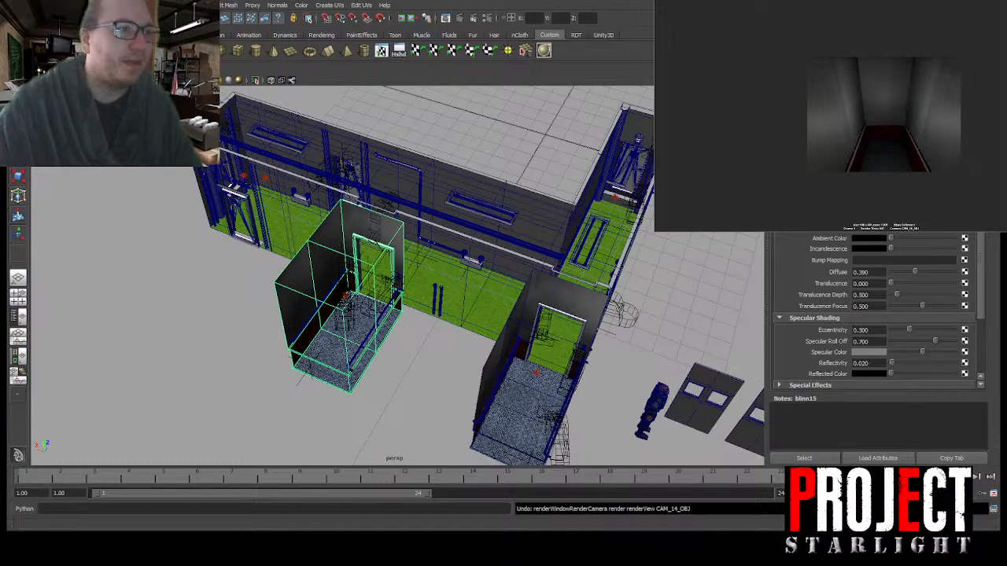
pyautogui.click(204, 184)
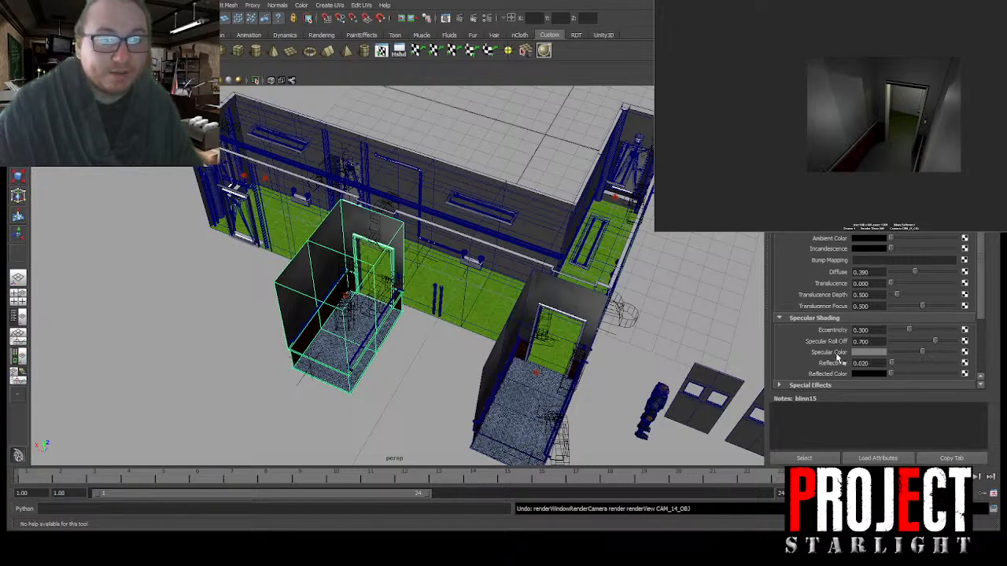
# Step: Deselect the lift room and save the deck_hallway.mb scene
pyautogui.scroll(-6, 466, 188)
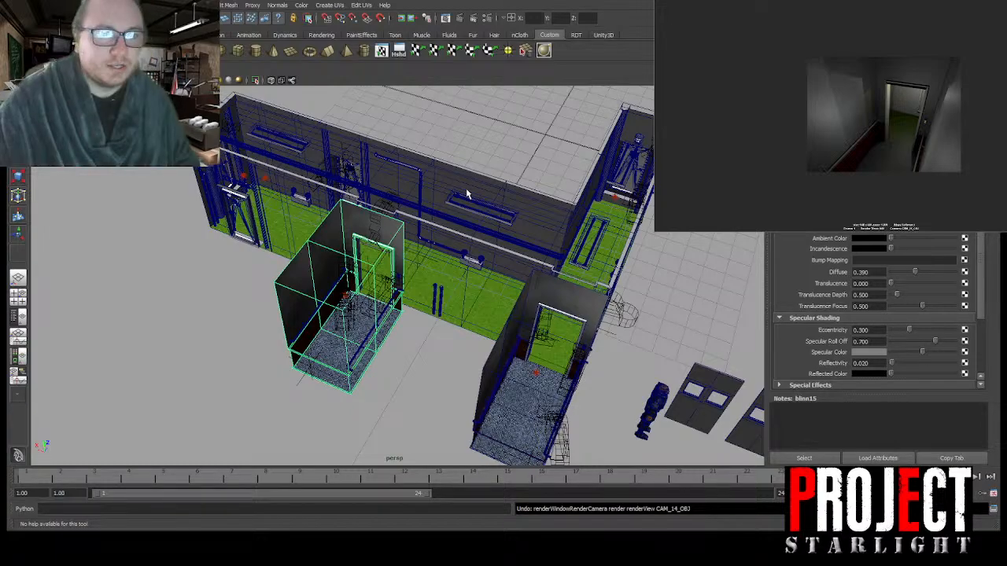
pyautogui.hotkey('ctrl', 'a')
pyautogui.keyDown('alt'); pyautogui.moveTo(669, 264); pyautogui.dragTo(598, 330); pyautogui.keyUp('alt')
pyautogui.click(452, 151)
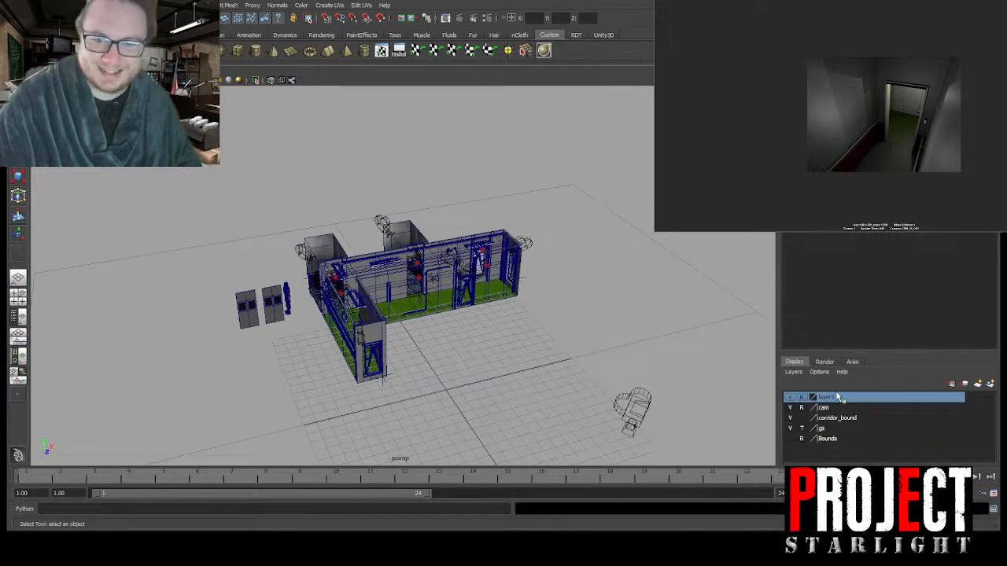
pyautogui.keyDown('alt'); pyautogui.moveTo(508, 174); pyautogui.dragTo(504, 207); pyautogui.keyUp('alt')
pyautogui.scroll(5, 504, 208)
pyautogui.hotkey('ctrl', 's')
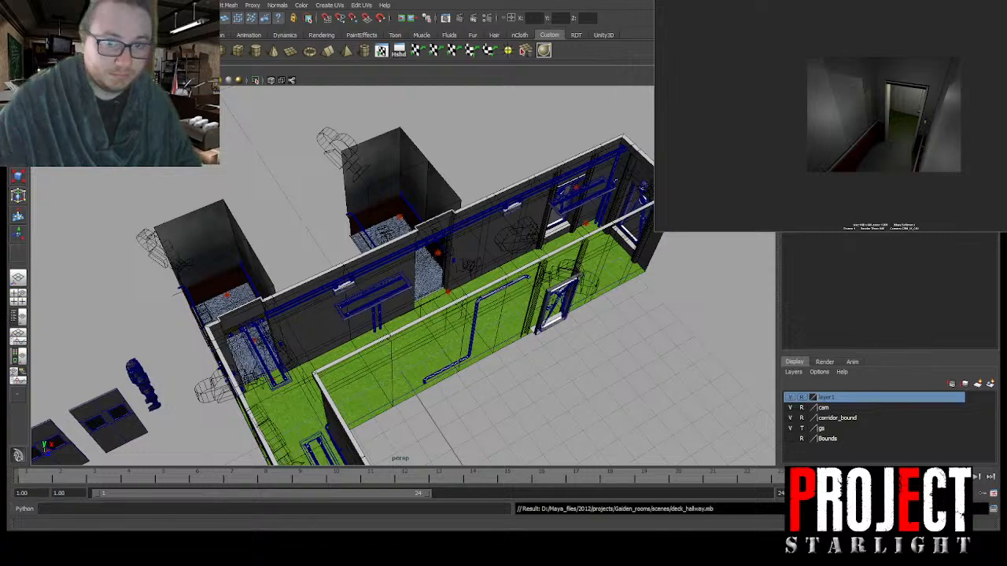
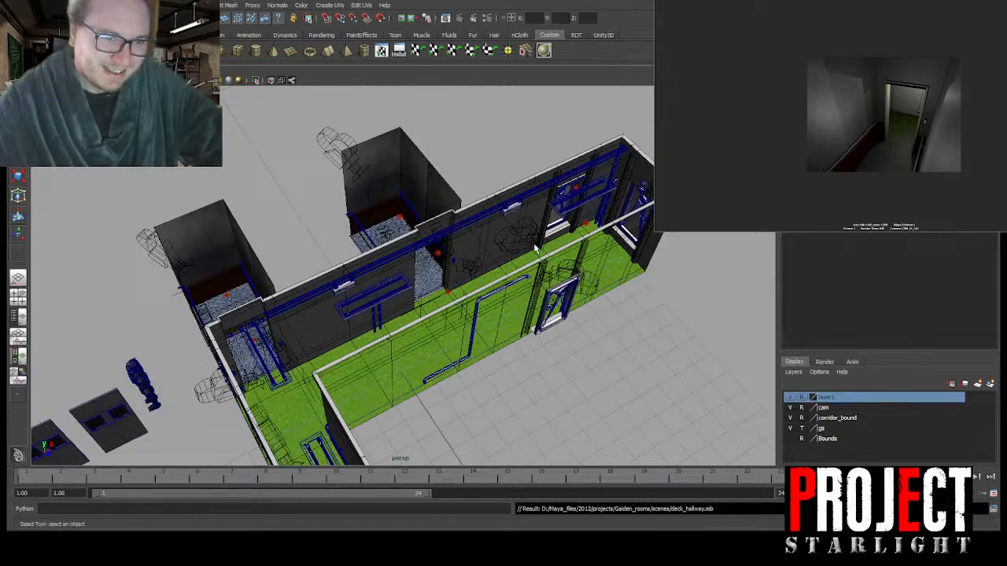
pyautogui.scroll(5, 526, 286)
pyautogui.keyDown('alt'); pyautogui.moveTo(525, 286); pyautogui.dragTo(587, 270); pyautogui.keyUp('alt')
pyautogui.scroll(-3, 587, 270)
pyautogui.keyDown('alt'); pyautogui.moveTo(587, 270); pyautogui.dragTo(573, 279, button='middle'); pyautogui.keyUp('alt')
pyautogui.keyDown('alt'); pyautogui.moveTo(574, 280); pyautogui.dragTo(450, 277); pyautogui.keyUp('alt')
pyautogui.hotkey('ctrl', 's')
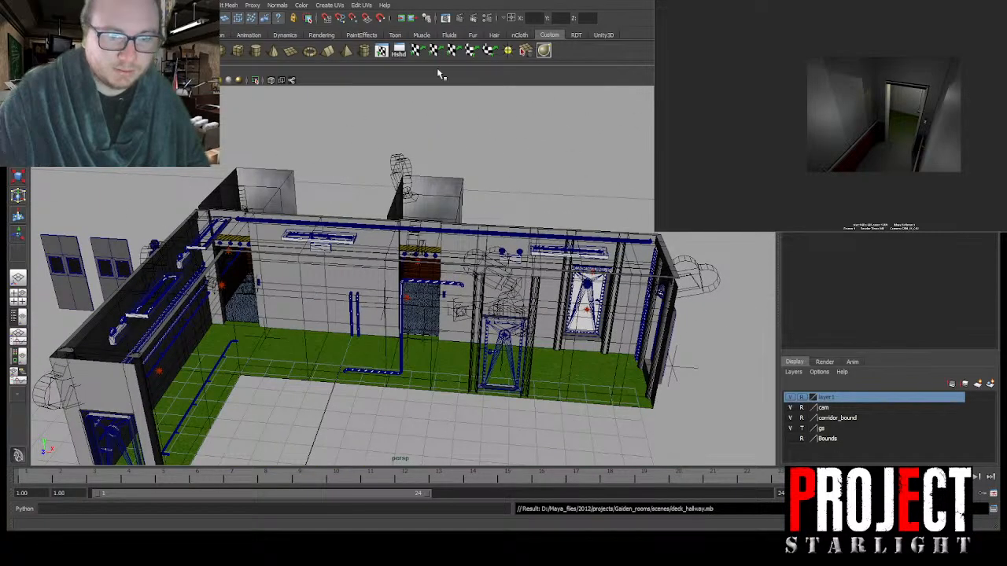
# Step: Select the fluorescent ceiling light between the two lift doorways and render the hallway from its camera
pyautogui.click(335, 241)
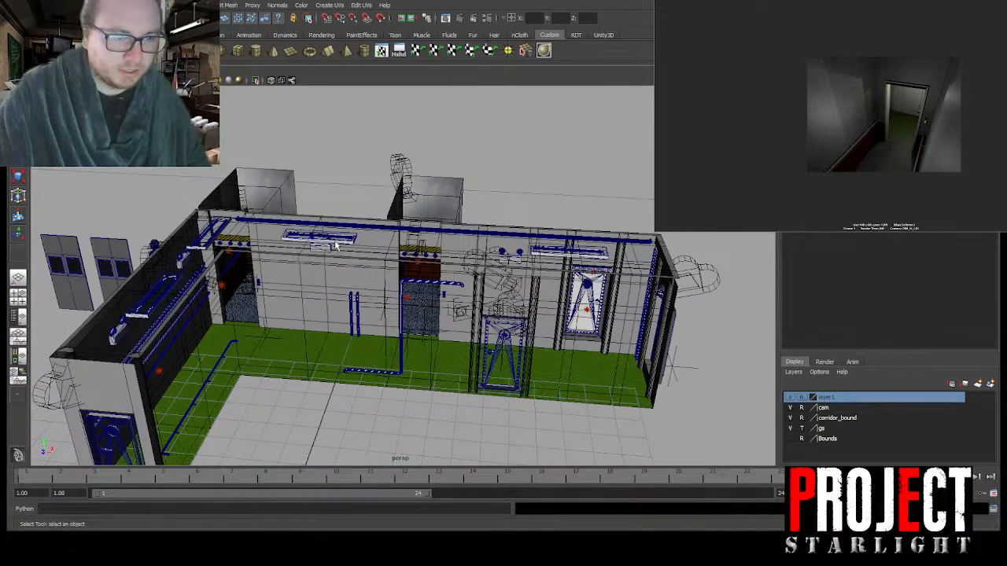
pyautogui.scroll(6, 432, 253)
pyautogui.keyDown('alt'); pyautogui.moveTo(432, 253); pyautogui.dragTo(531, 278); pyautogui.keyUp('alt')
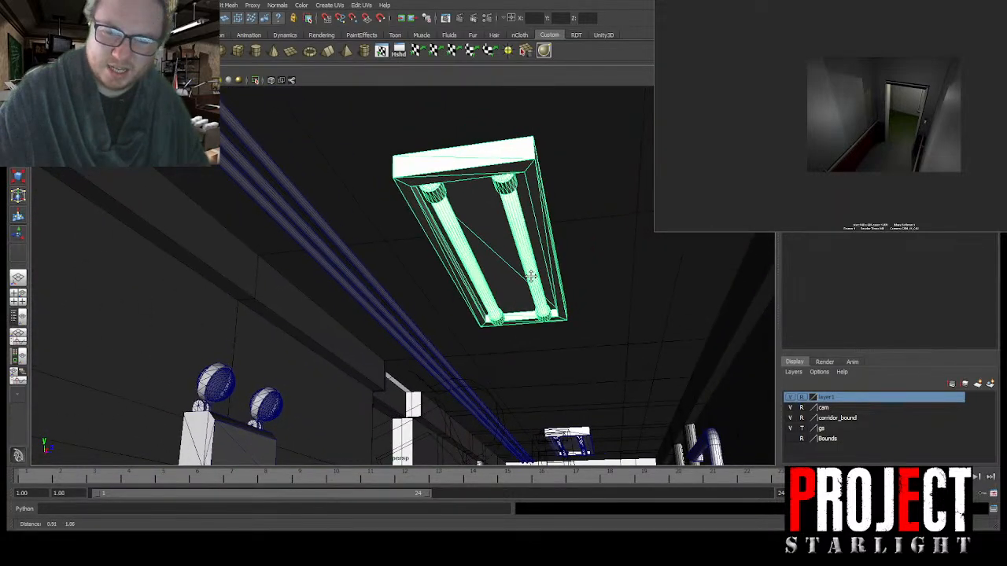
pyautogui.press('f')
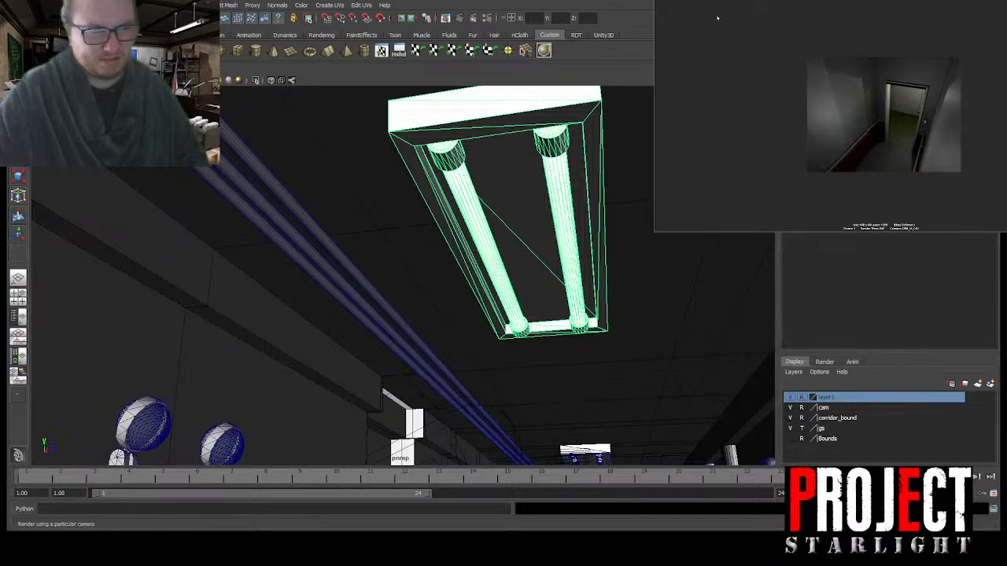
pyautogui.click(739, 38)
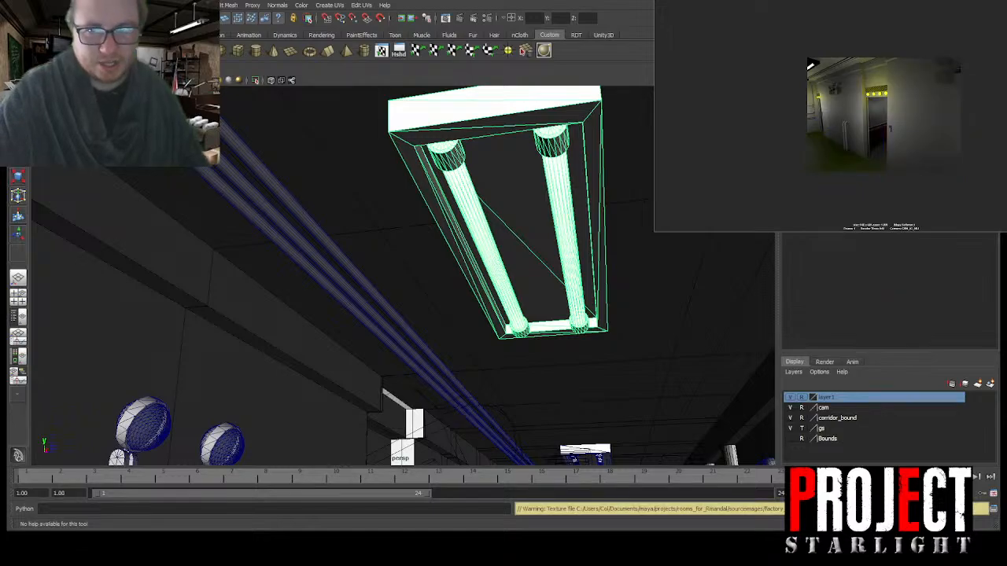
# Step: Open the attributes of the ceiling light's lambert135 material and isolate the fixture in the view
pyautogui.hotkey('ctrl', 'a')
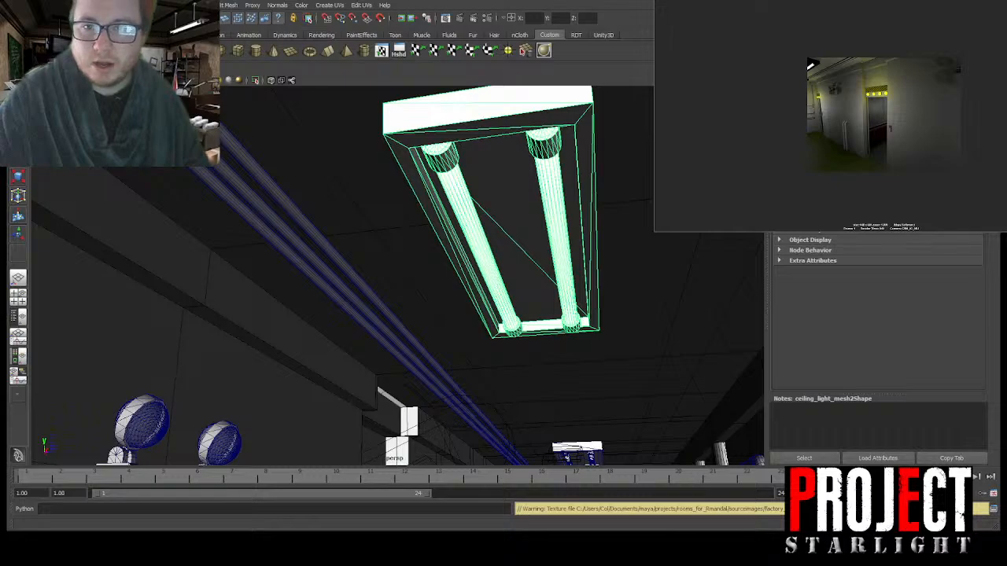
pyautogui.click(944, 90)
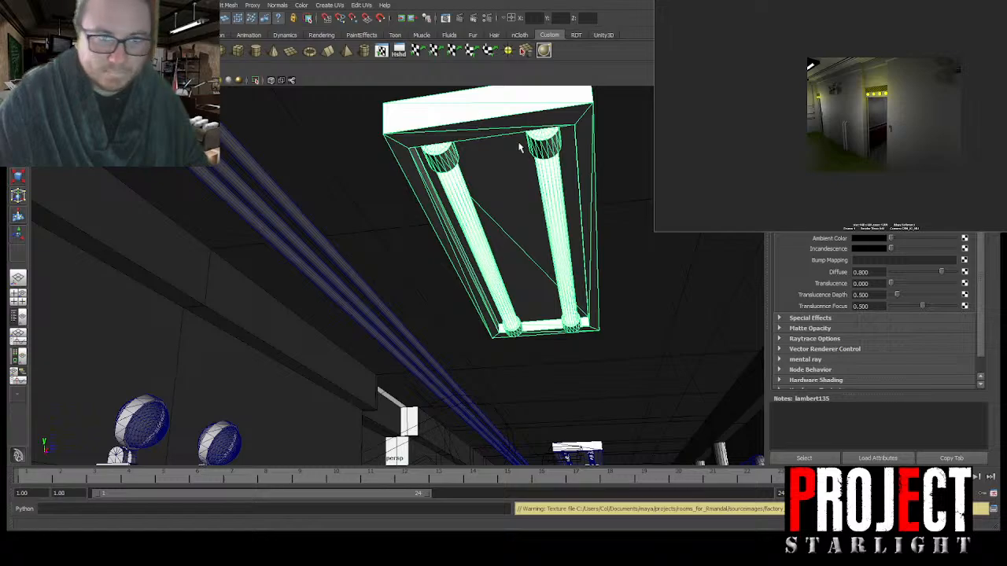
pyautogui.click(255, 80)
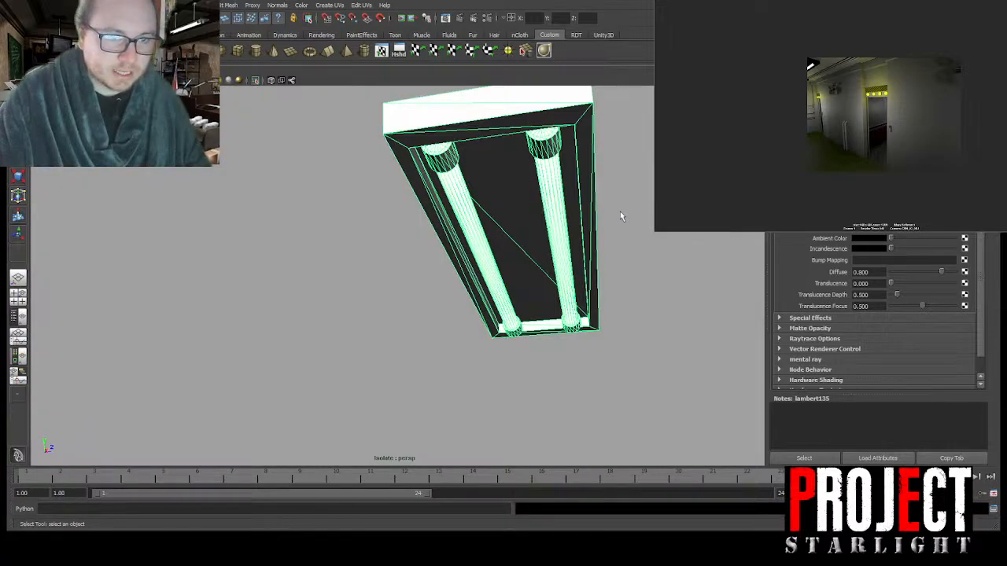
pyautogui.keyDown('alt'); pyautogui.moveTo(432, 250); pyautogui.dragTo(495, 209); pyautogui.keyUp('alt')
pyautogui.scroll(-5, 512, 224)
pyautogui.scroll(2, 495, 211)
pyautogui.moveTo(483, 206); pyautogui.dragTo(482, 227, button='right')
pyautogui.moveTo(426, 155); pyautogui.dragTo(616, 443)
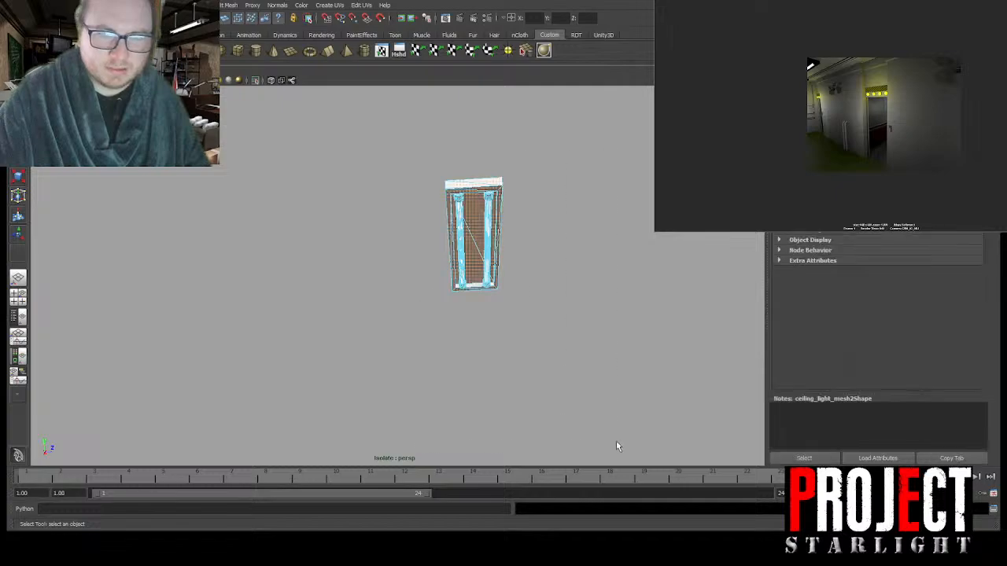
pyautogui.keyDown('alt'); pyautogui.moveTo(504, 246); pyautogui.dragTo(579, 247, button='right'); pyautogui.keyUp('alt')
pyautogui.keyDown('alt'); pyautogui.moveTo(579, 247); pyautogui.dragTo(482, 276, button='middle'); pyautogui.keyUp('alt')
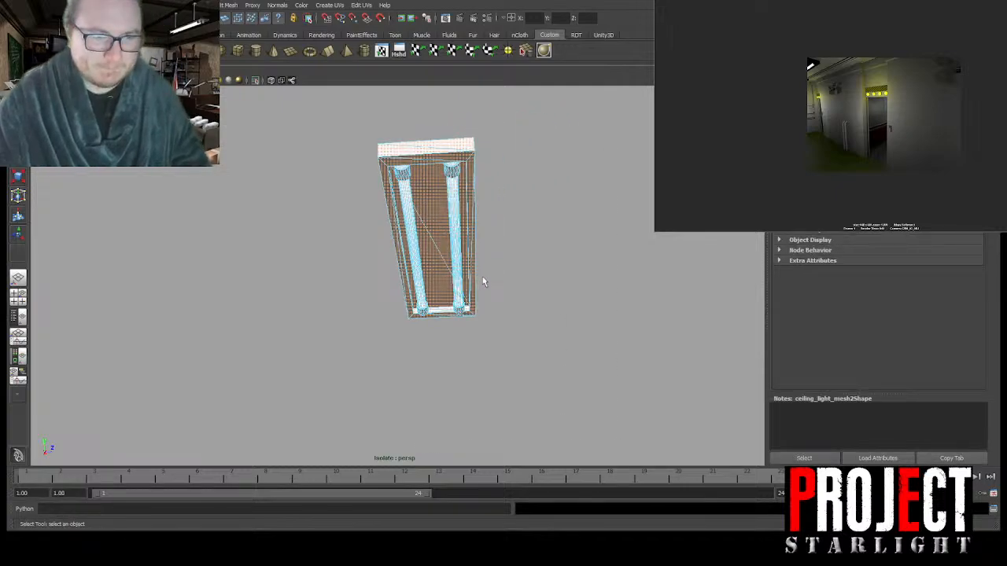
pyautogui.press('F8')
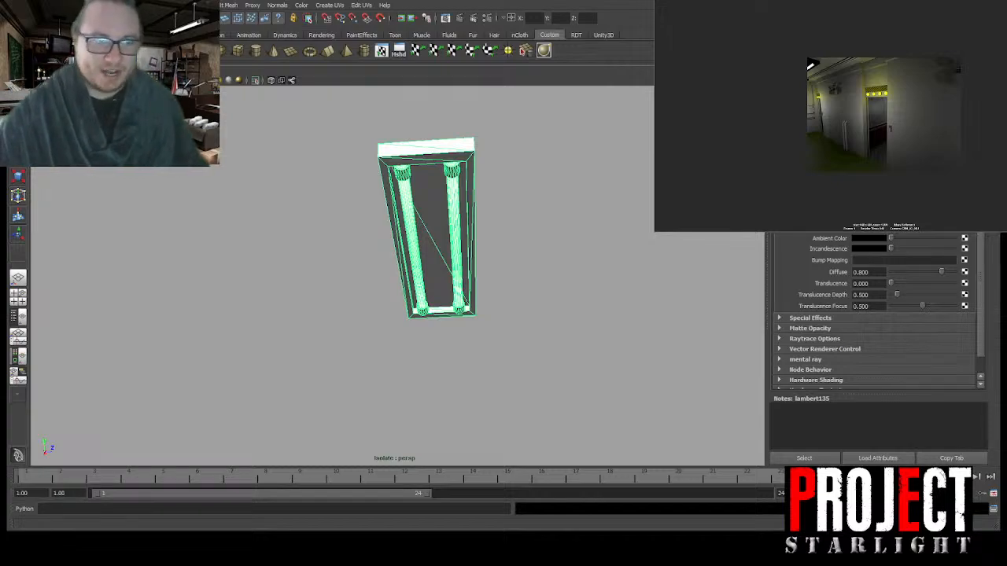
# Step: Try to pick out the side and back-panel faces of the ceiling light's housing, and return to object selection
pyautogui.keyDown('alt'); pyautogui.moveTo(569, 218); pyautogui.dragTo(389, 252); pyautogui.keyUp('alt')
pyautogui.moveTo(374, 269); pyautogui.dragTo(374, 284, button='right')
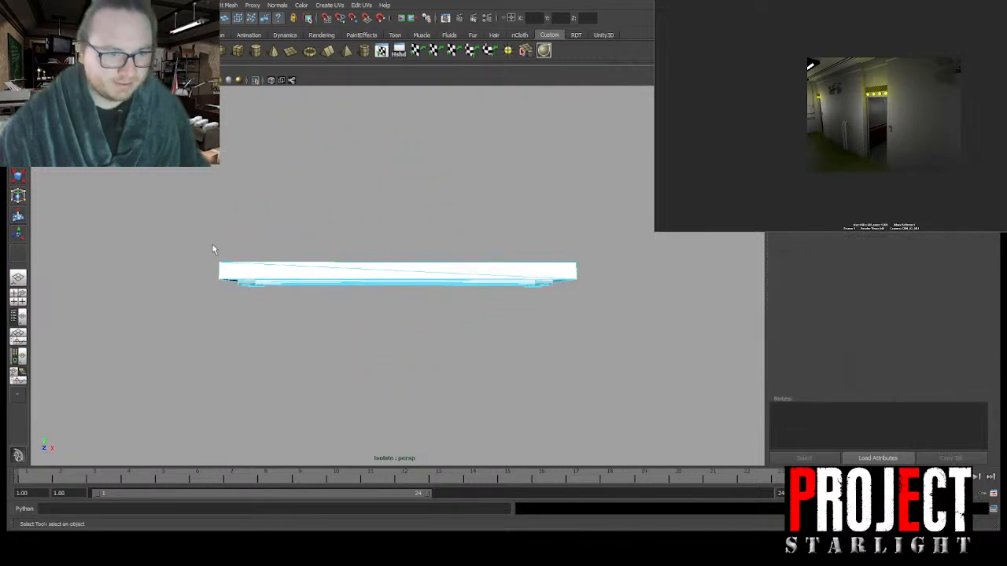
pyautogui.click(266, 270)
pyautogui.keyDown('shift'); pyautogui.click(371, 266); pyautogui.keyUp('shift')
pyautogui.keyDown('alt'); pyautogui.moveTo(309, 290); pyautogui.dragTo(401, 278); pyautogui.keyUp('alt')
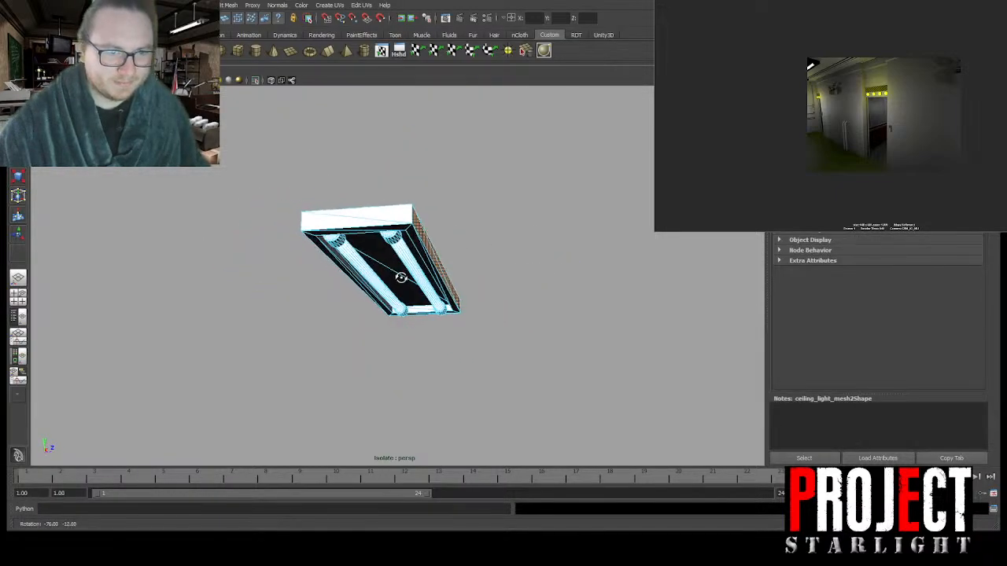
pyautogui.keyDown('alt'); pyautogui.moveTo(378, 236); pyautogui.dragTo(407, 256); pyautogui.keyUp('alt')
pyautogui.keyDown('shift'); pyautogui.click(428, 253); pyautogui.keyUp('shift')
pyautogui.keyDown('shift'); pyautogui.click(342, 279); pyautogui.keyUp('shift')
pyautogui.keyDown('alt'); pyautogui.moveTo(492, 269); pyautogui.dragTo(446, 225); pyautogui.keyUp('alt')
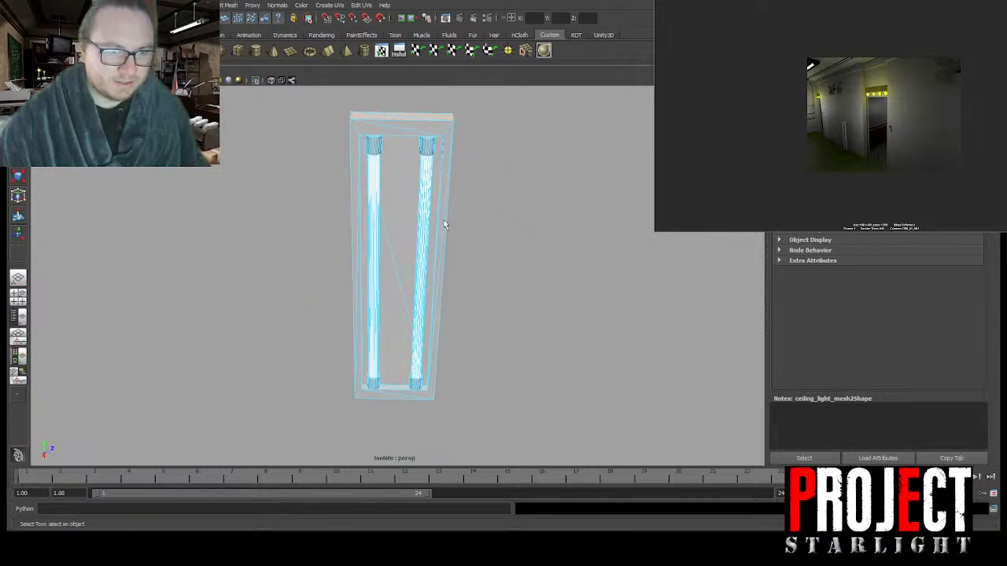
pyautogui.keyDown('shift'); pyautogui.click(443, 218); pyautogui.keyUp('shift')
pyautogui.keyDown('shift'); pyautogui.click(386, 321); pyautogui.keyUp('shift')
pyautogui.keyDown('alt'); pyautogui.moveTo(391, 214); pyautogui.dragTo(333, 254); pyautogui.keyUp('alt')
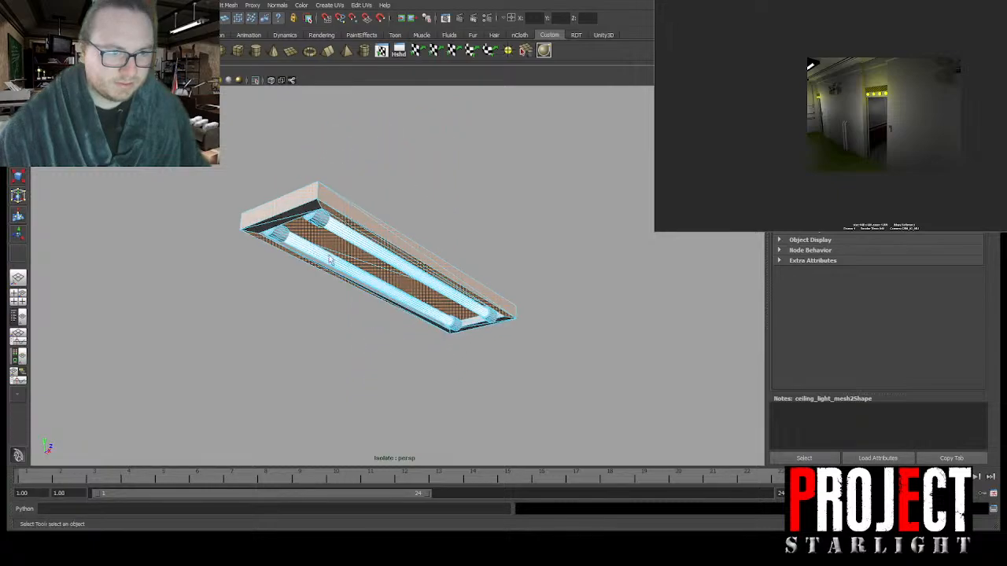
pyautogui.keyDown('alt'); pyautogui.moveTo(327, 270); pyautogui.dragTo(386, 269, button='right'); pyautogui.keyUp('alt')
pyautogui.keyDown('alt'); pyautogui.moveTo(390, 260); pyautogui.dragTo(287, 251); pyautogui.keyUp('alt')
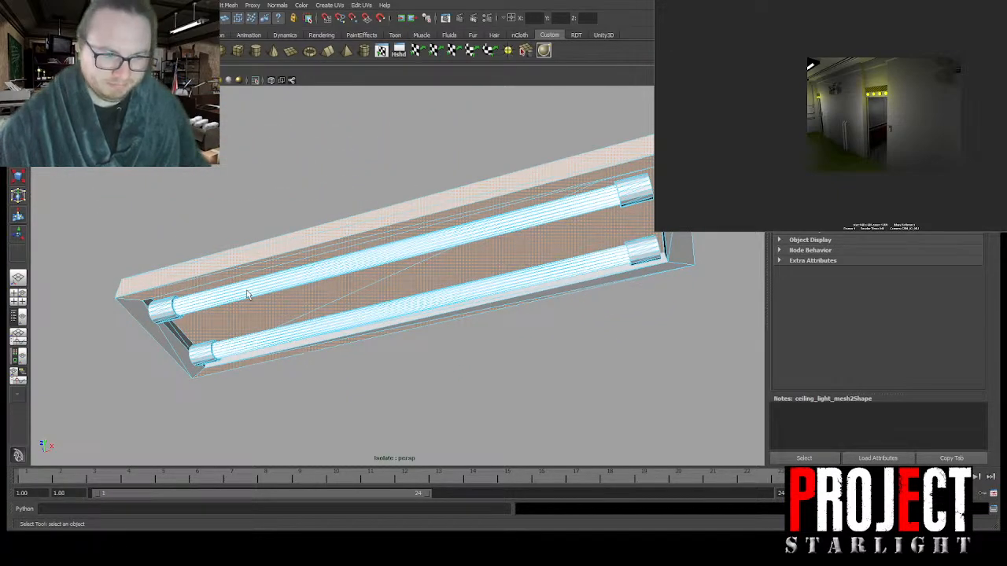
pyautogui.scroll(-4, 304, 293)
pyautogui.press('F8')
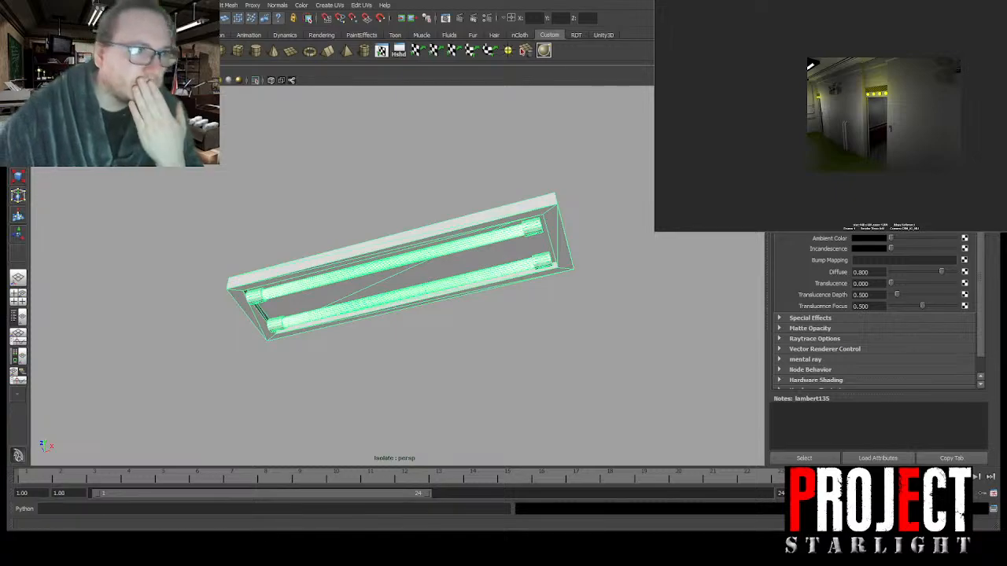
# Step: Separate the ceiling light mesh into its housing and tubes, and select the housing
pyautogui.click(201, 51)
pyautogui.click(353, 256)
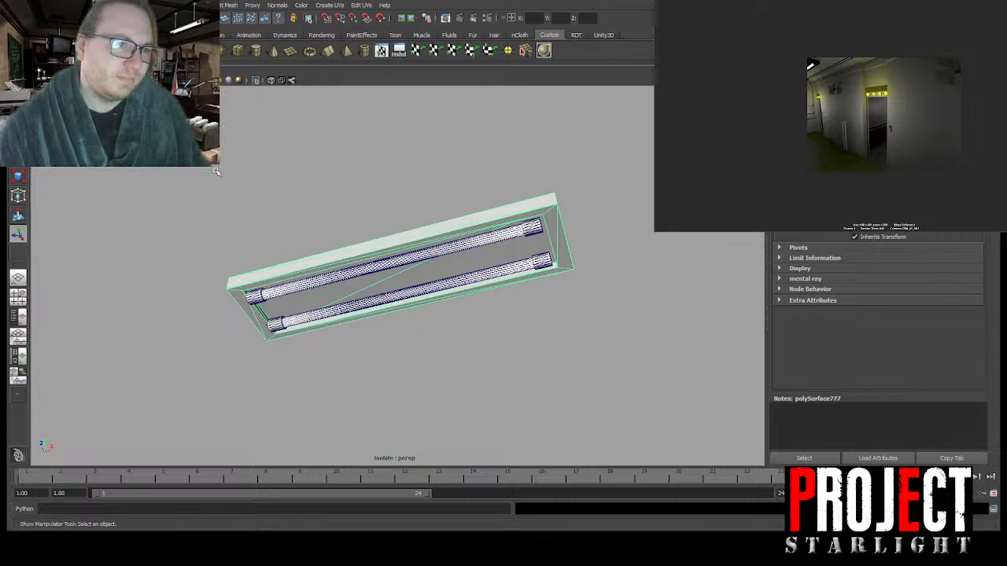
pyautogui.click(544, 50)
pyautogui.keyDown('alt'); pyautogui.moveTo(443, 257); pyautogui.dragTo(499, 310); pyautogui.keyUp('alt')
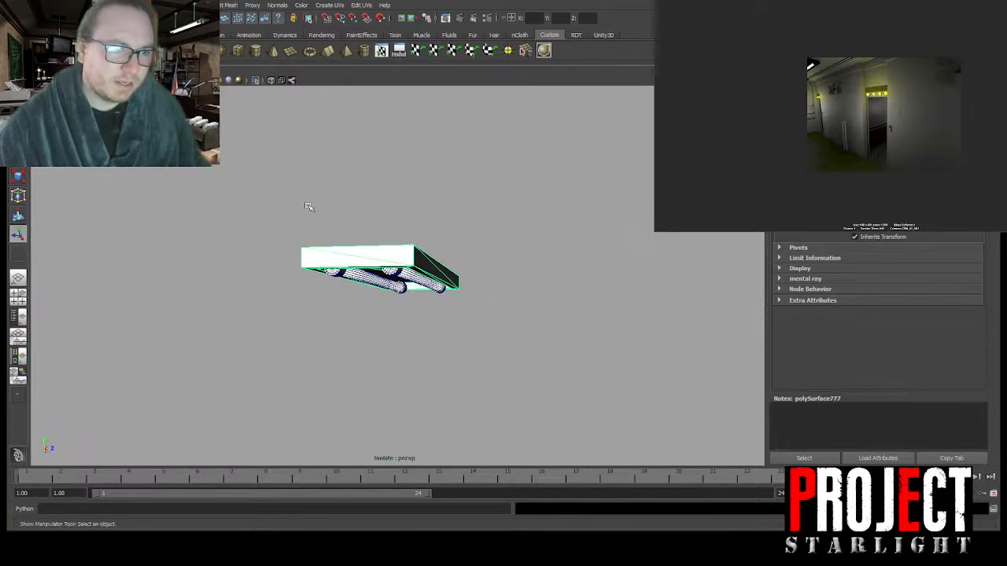
# Step: Combine the housing and both tubes into one mesh again and end the isolated view
pyautogui.moveTo(297, 222); pyautogui.dragTo(470, 308)
pyautogui.click(165, 50)
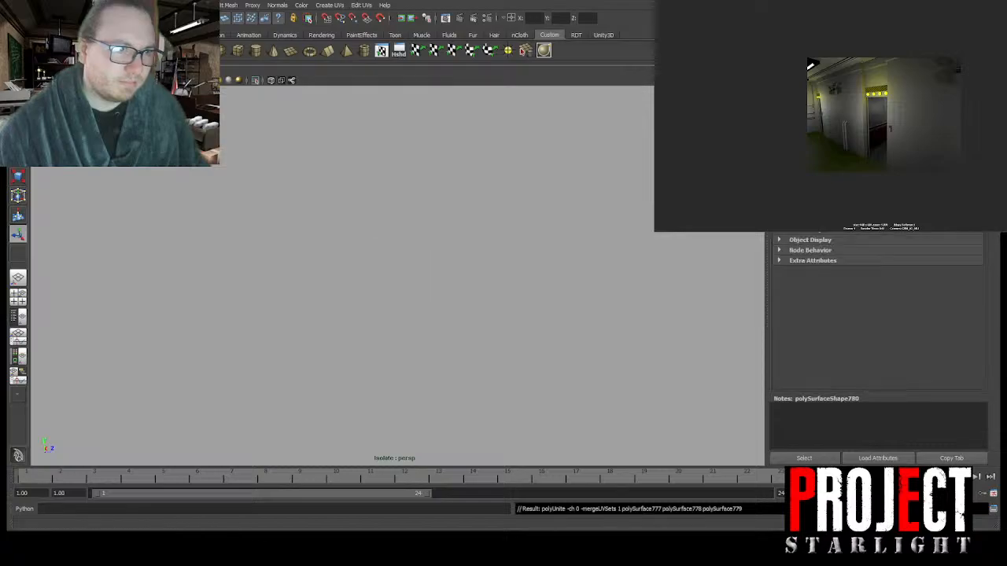
pyautogui.click(183, 50)
pyautogui.click(256, 81)
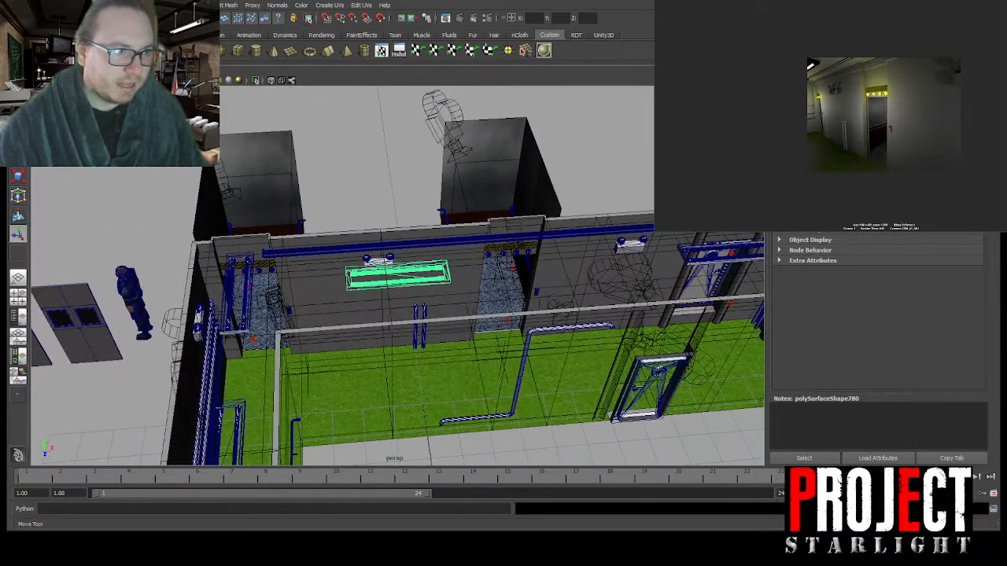
# Step: Duplicate the recombined ceiling light and move the copy along the hallway ceiling to the next light fixture
pyautogui.keyDown('alt'); pyautogui.moveTo(464, 236); pyautogui.dragTo(354, 235, button='right'); pyautogui.keyUp('alt')
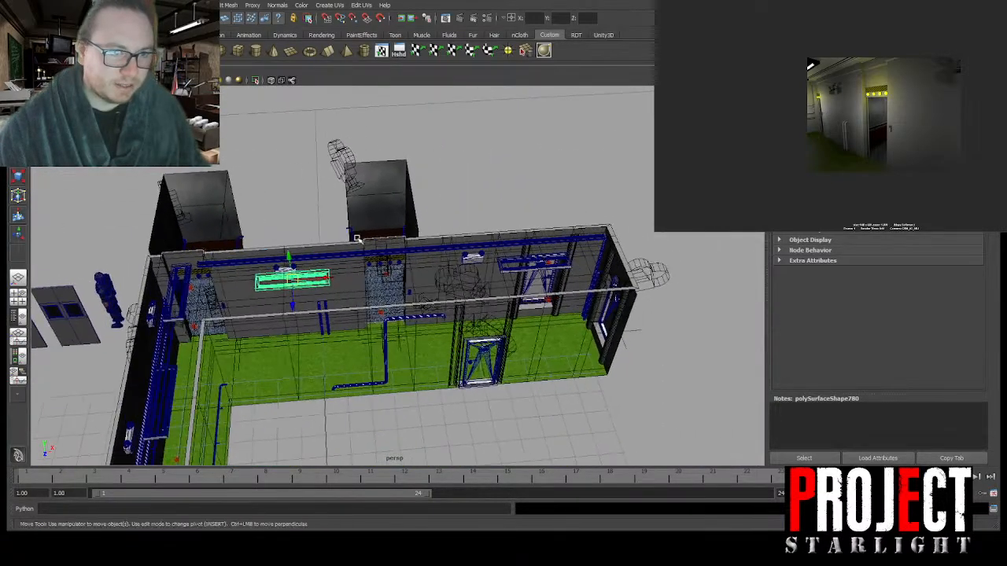
pyautogui.keyDown('alt'); pyautogui.moveTo(354, 235); pyautogui.dragTo(319, 238); pyautogui.keyUp('alt')
pyautogui.hotkey('ctrl', 'd')
pyautogui.moveTo(326, 273); pyautogui.dragTo(494, 216)
pyautogui.press('f')
# Step: Align the copied ceiling light with the old fixture it overlaps, and delete the old fixture
pyautogui.scroll(-5, 478, 208)
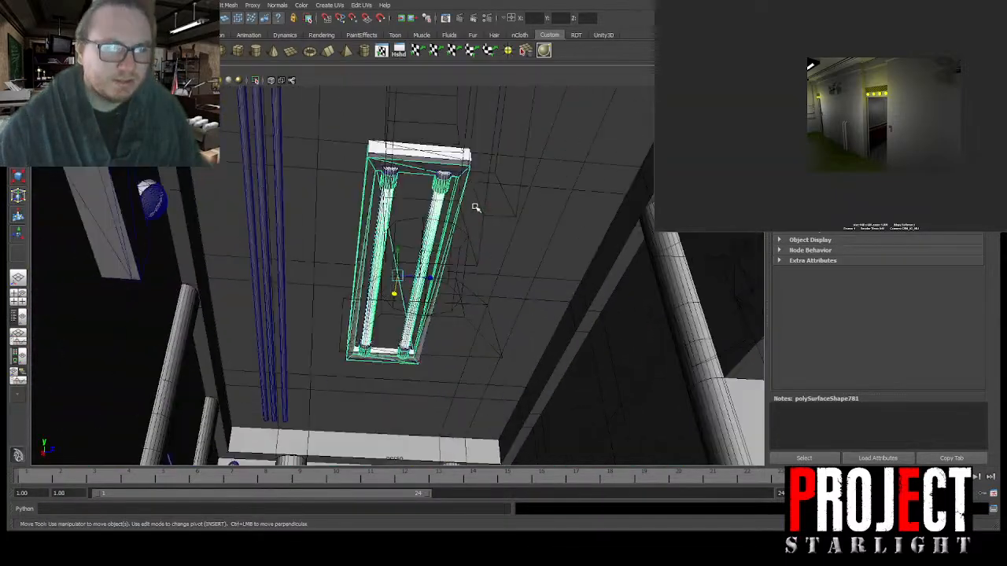
pyautogui.keyDown('alt'); pyautogui.moveTo(477, 207); pyautogui.dragTo(473, 248, button='middle'); pyautogui.keyUp('alt')
pyautogui.scroll(4, 473, 248)
pyautogui.scroll(-3, 377, 402)
pyautogui.moveTo(392, 337); pyautogui.dragTo(393, 335)
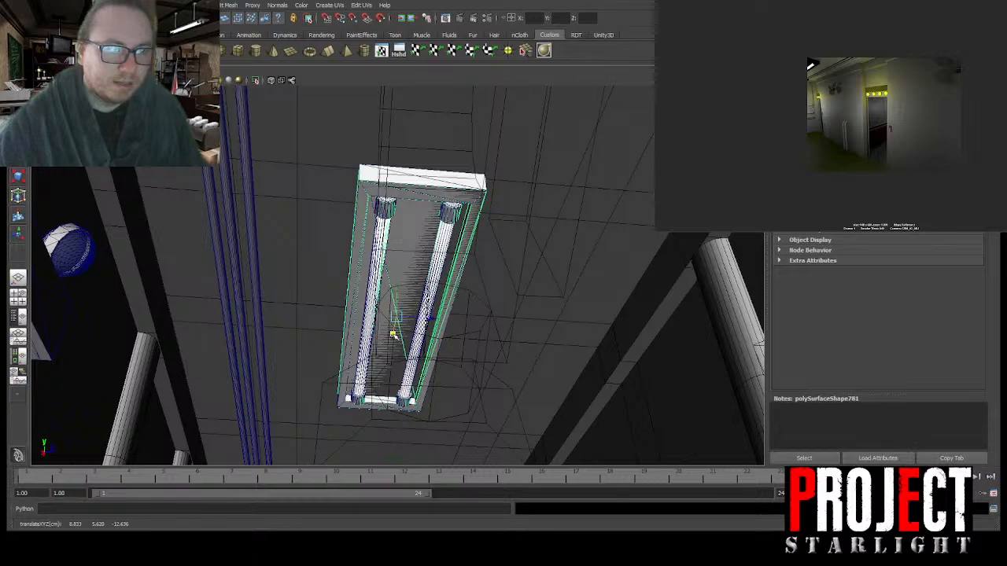
pyautogui.click(386, 214)
pyautogui.press('Delete')
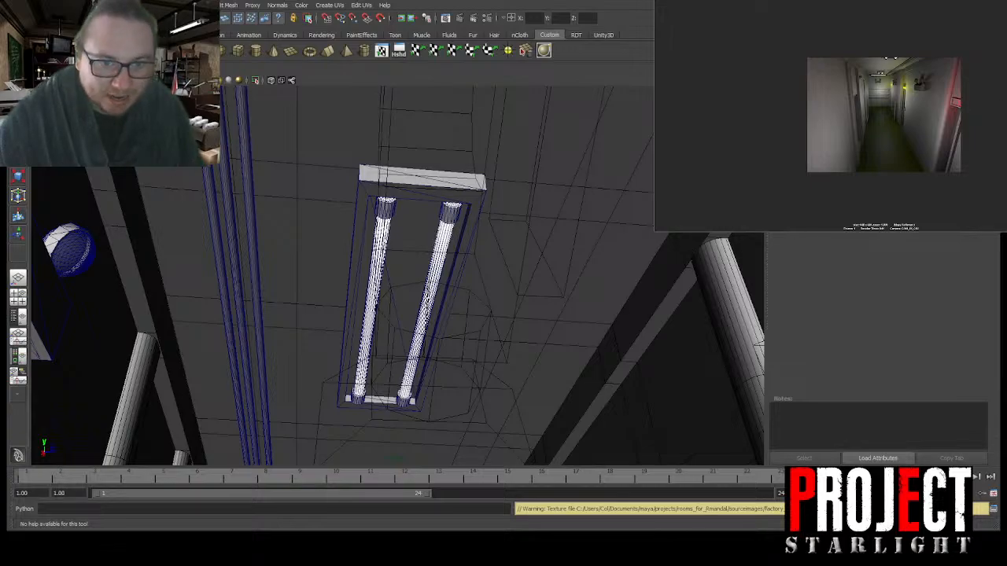
pyautogui.keyDown('alt'); pyautogui.moveTo(479, 211); pyautogui.dragTo(437, 197, button='right'); pyautogui.keyUp('alt')
pyautogui.keyDown('alt'); pyautogui.moveTo(438, 197); pyautogui.dragTo(579, 304); pyautogui.keyUp('alt')
pyautogui.keyDown('alt'); pyautogui.moveTo(579, 304); pyautogui.dragTo(378, 307, button='middle'); pyautogui.keyUp('alt')
pyautogui.keyDown('alt'); pyautogui.moveTo(378, 307); pyautogui.dragTo(394, 286, button='right'); pyautogui.keyUp('alt')
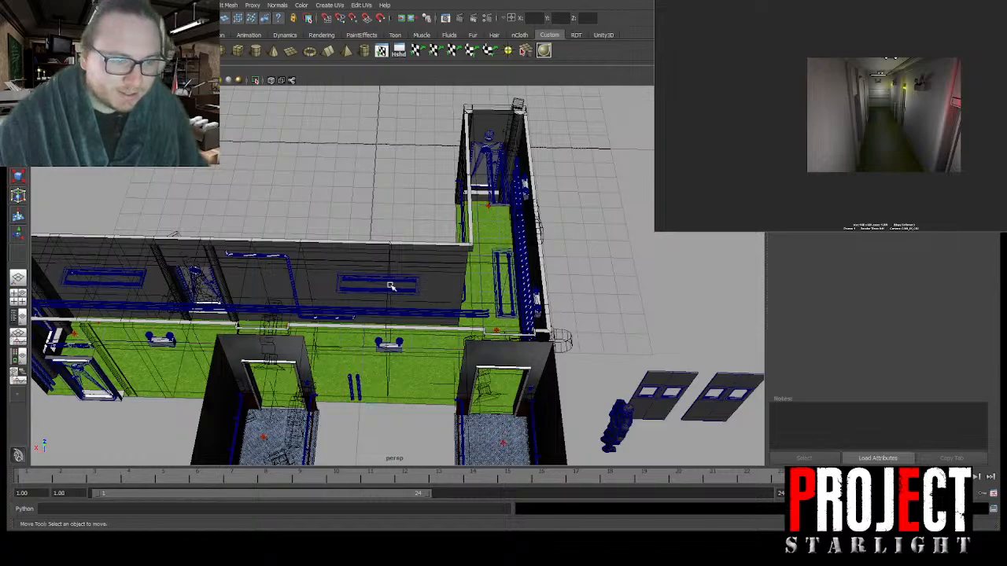
# Step: Delete the leftover old ceiling light fixture in the short hallway section
pyautogui.click(394, 286)
pyautogui.click(501, 279)
pyautogui.keyDown('alt'); pyautogui.moveTo(529, 244); pyautogui.dragTo(492, 263, button='middle'); pyautogui.keyUp('alt')
pyautogui.keyDown('alt'); pyautogui.moveTo(492, 263); pyautogui.dragTo(578, 276); pyautogui.keyUp('alt')
pyautogui.press('Delete')
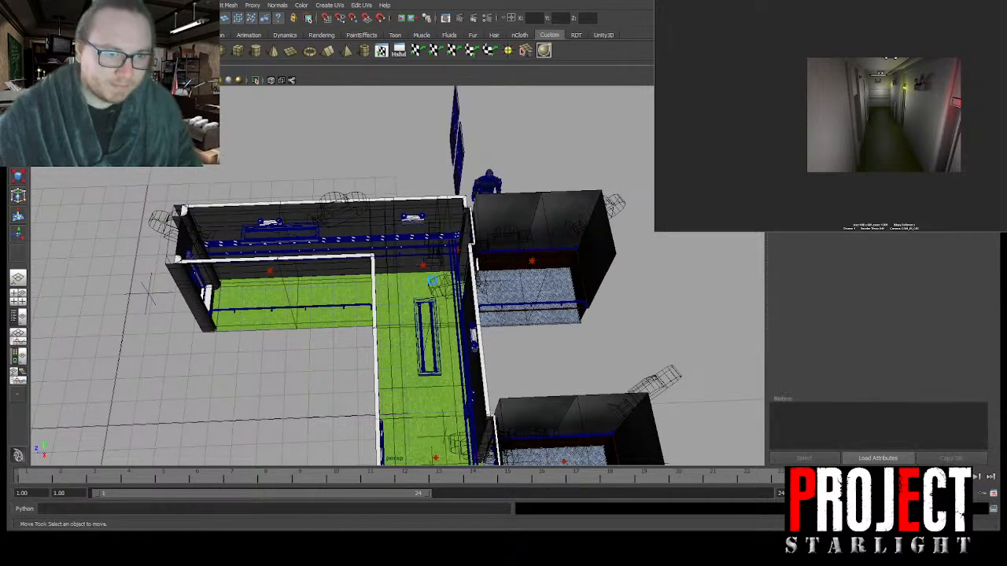
# Step: Reposition the point light at the hallway corner and move the short section's point light along the hallway toward the corner
pyautogui.scroll(3, 452, 283)
pyautogui.click(430, 262)
pyautogui.click(730, 284)
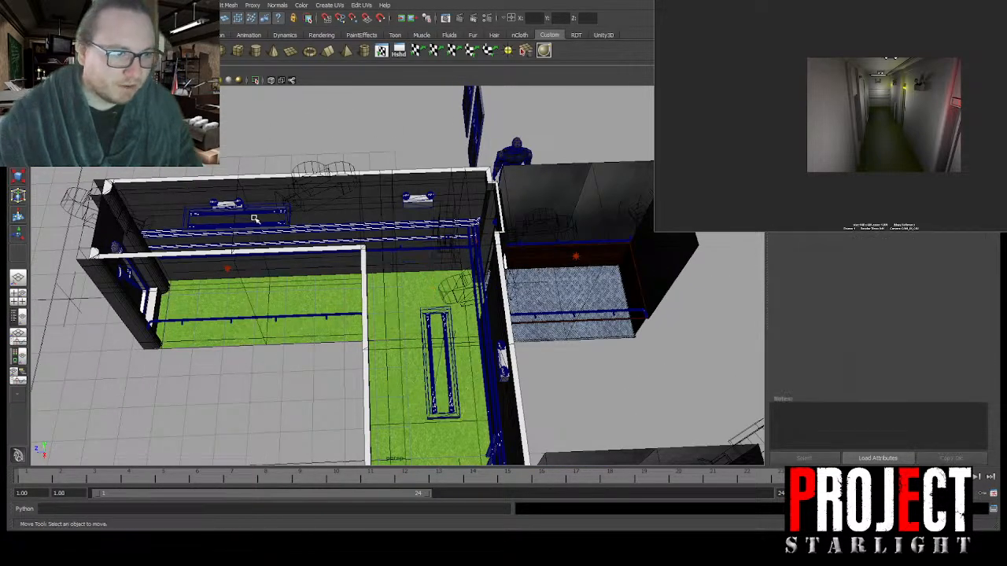
pyautogui.click(236, 214)
pyautogui.click(227, 269)
pyautogui.moveTo(190, 266); pyautogui.dragTo(309, 229)
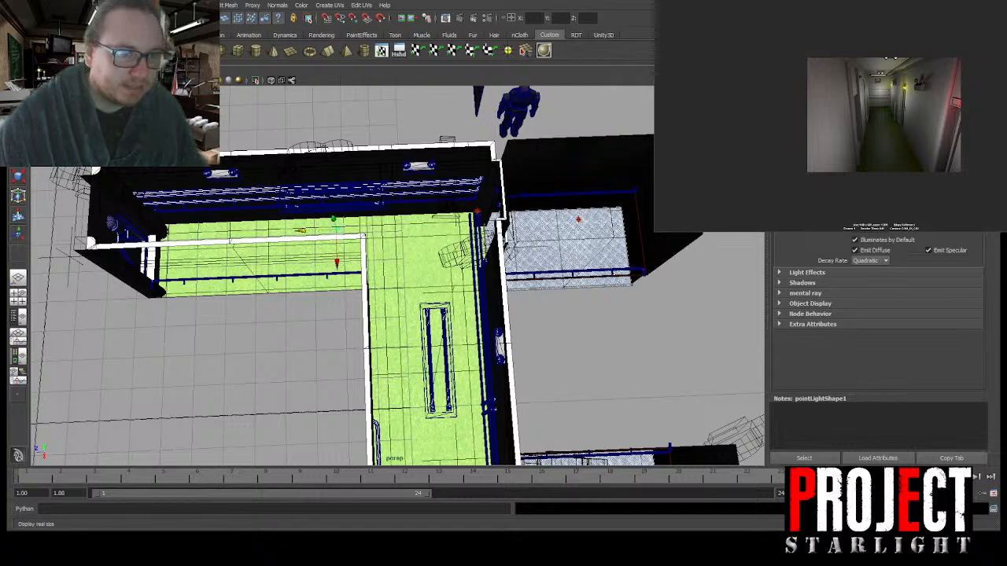
# Step: Render the hallway from several cameras in turn to check the new fixtures and the lighting
pyautogui.click(59, 28)
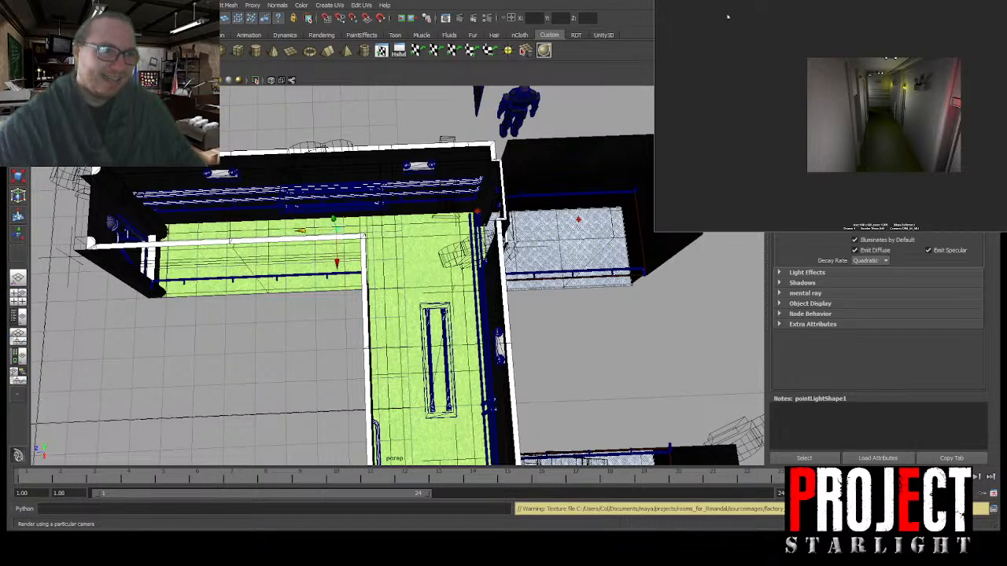
pyautogui.click(802, 43)
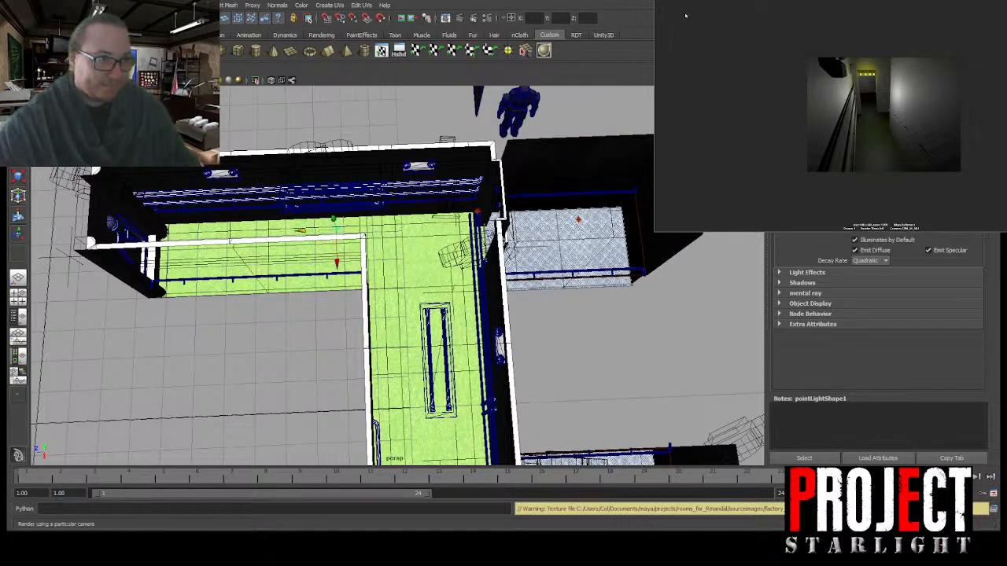
pyautogui.click(745, 24)
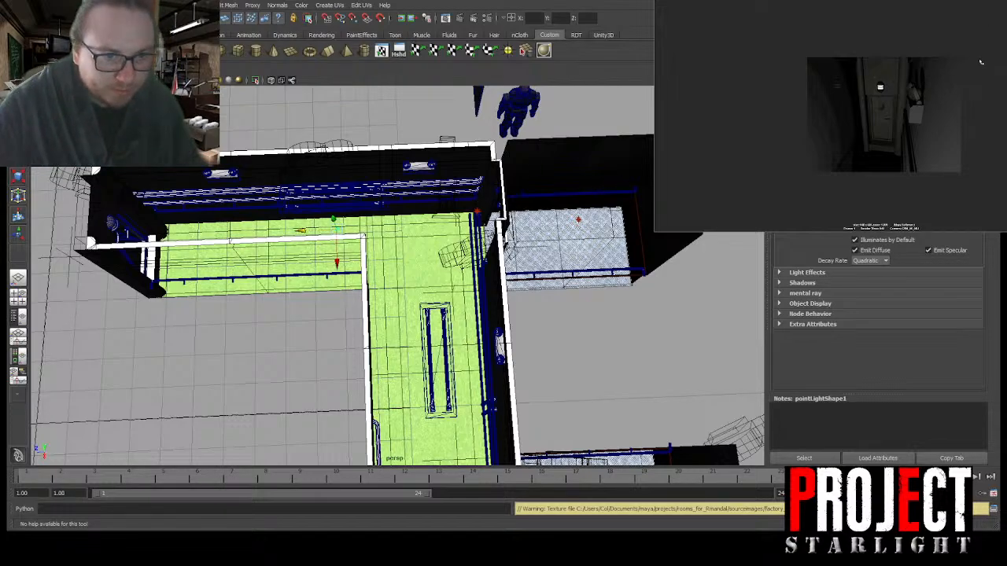
# Step: Duplicate the point light and place the copy beside the round lamp above the door at the end of the short hallway
pyautogui.scroll(-3, 456, 291)
pyautogui.moveTo(464, 296)
pyautogui.keyDown('alt'); pyautogui.mouseDown()
pyautogui.moveTo(434, 263)
pyautogui.moveTo(477, 308)
pyautogui.mouseUp(); pyautogui.keyUp('alt')
pyautogui.hotkey('ctrl', 'd')
pyautogui.moveTo(351, 243); pyautogui.dragTo(222, 240)
pyautogui.press('f')
pyautogui.keyDown('alt'); pyautogui.moveTo(528, 212); pyautogui.dragTo(407, 187); pyautogui.keyUp('alt')
pyautogui.scroll(-4, 465, 205)
pyautogui.moveTo(401, 247); pyautogui.dragTo(400, 164)
pyautogui.scroll(1, 398, 163)
pyautogui.press('f')
pyautogui.keyDown('alt'); pyautogui.moveTo(325, 251); pyautogui.dragTo(400, 260); pyautogui.keyUp('alt')
pyautogui.keyDown('alt'); pyautogui.moveTo(554, 232); pyautogui.dragTo(458, 264); pyautogui.keyUp('alt')
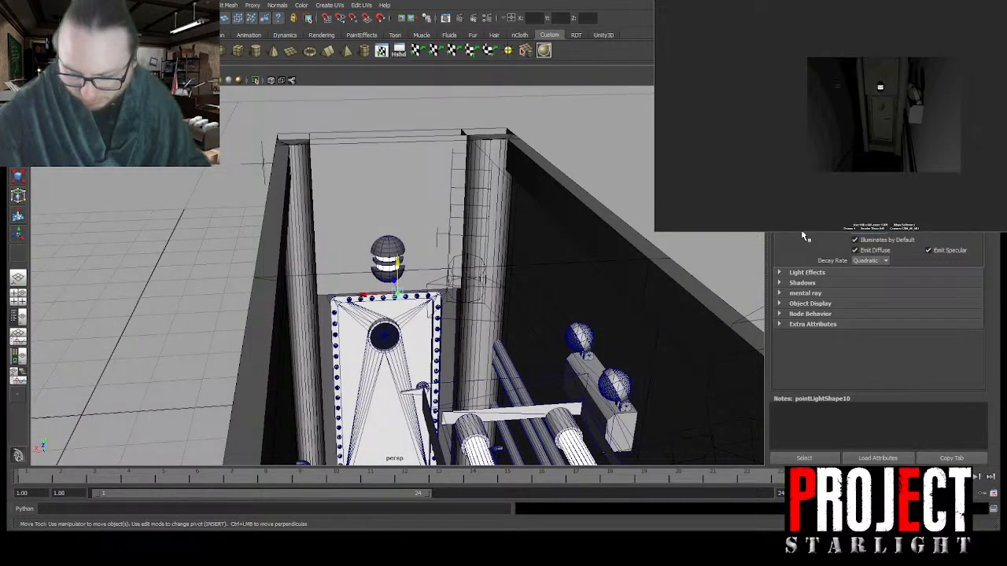
# Step: Render again from the previous camera and from the other hallway cameras to check the added point light
pyautogui.click(445, 21)
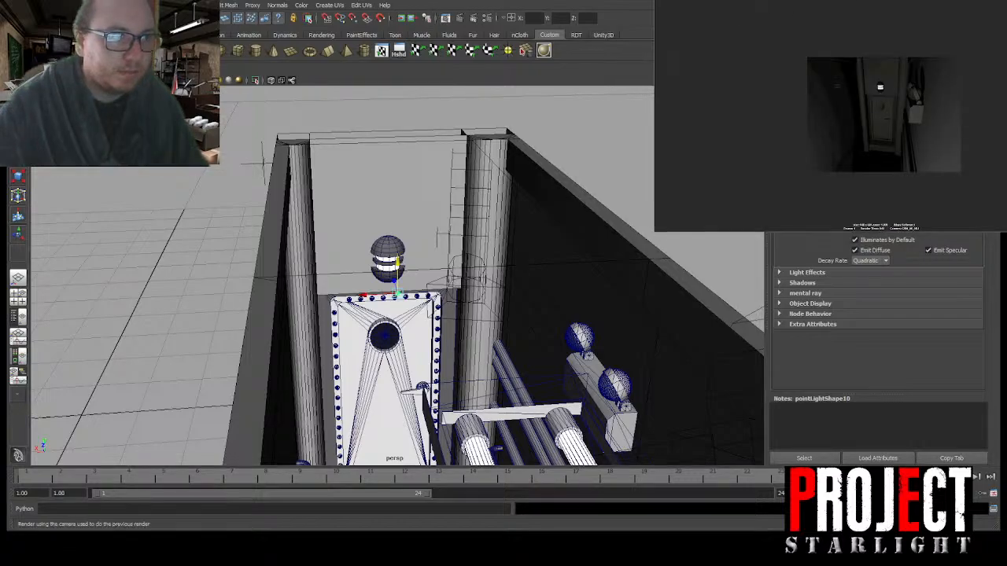
pyautogui.click(18, 22)
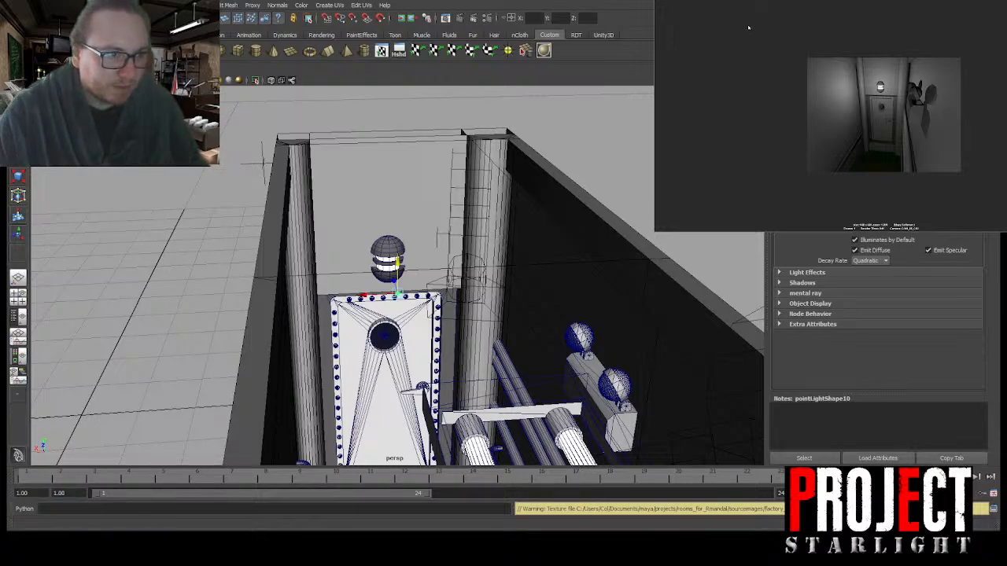
pyautogui.click(749, 27)
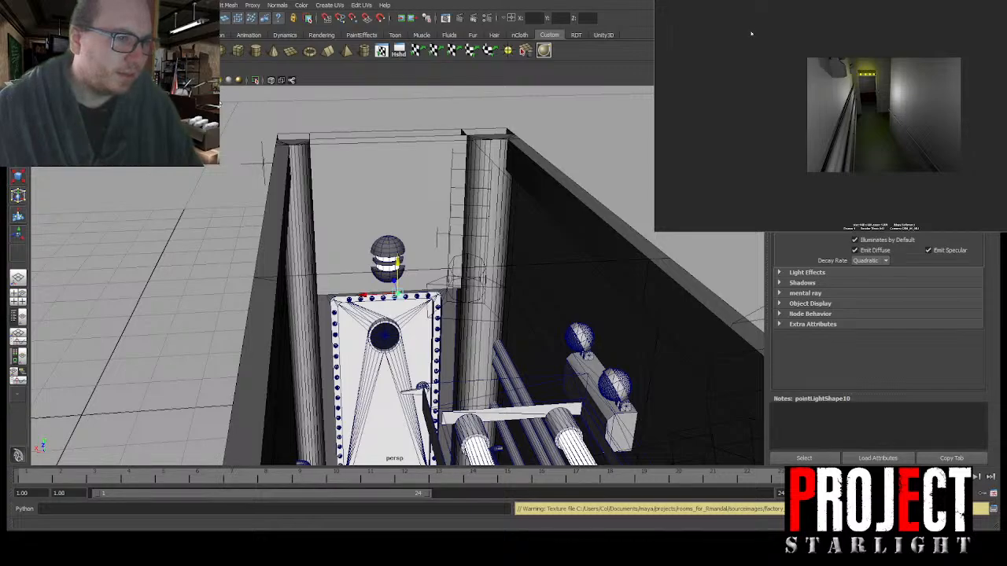
pyautogui.click(751, 34)
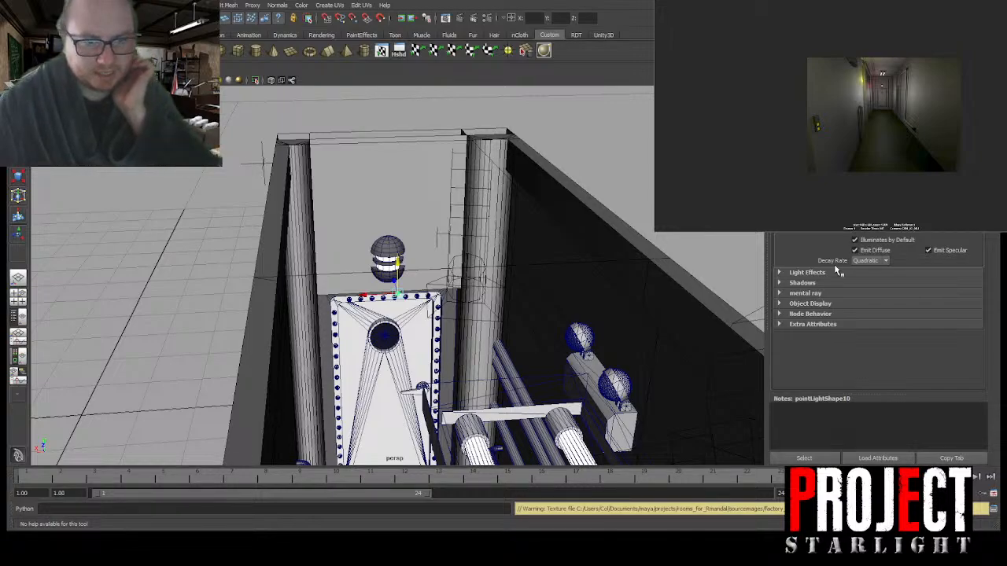
# Step: Clear the selection, bring the whole hallway into view and save the deck hallway scene
pyautogui.keyDown('alt'); pyautogui.moveTo(508, 268); pyautogui.dragTo(535, 286); pyautogui.keyUp('alt')
pyautogui.scroll(-8, 493, 222)
pyautogui.click(528, 225)
pyautogui.keyDown('alt'); pyautogui.moveTo(450, 292); pyautogui.dragTo(508, 270, button='middle'); pyautogui.keyUp('alt')
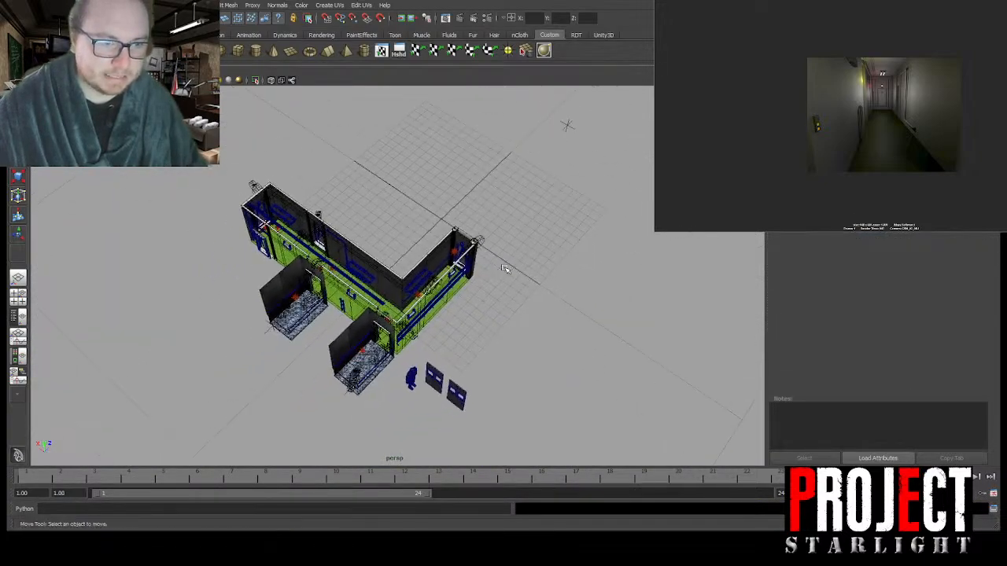
pyautogui.scroll(2, 506, 273)
pyautogui.hotkey('ctrl', 's')
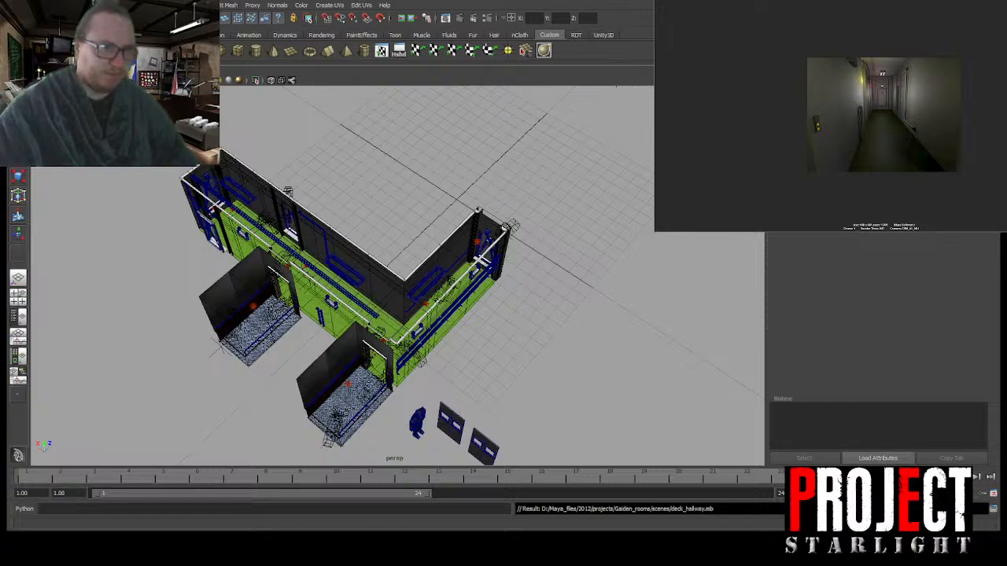
pyautogui.hotkey('ctrl', 's')
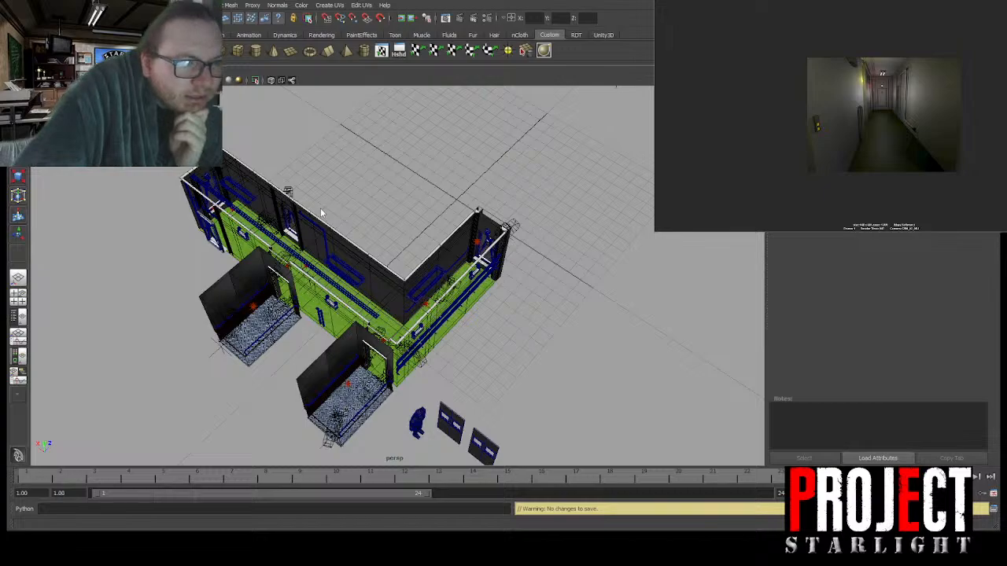
# Step: Open the long room scene with the curved counter and examine its layout, cabinets and overturned furniture
pyautogui.click(716, 472)
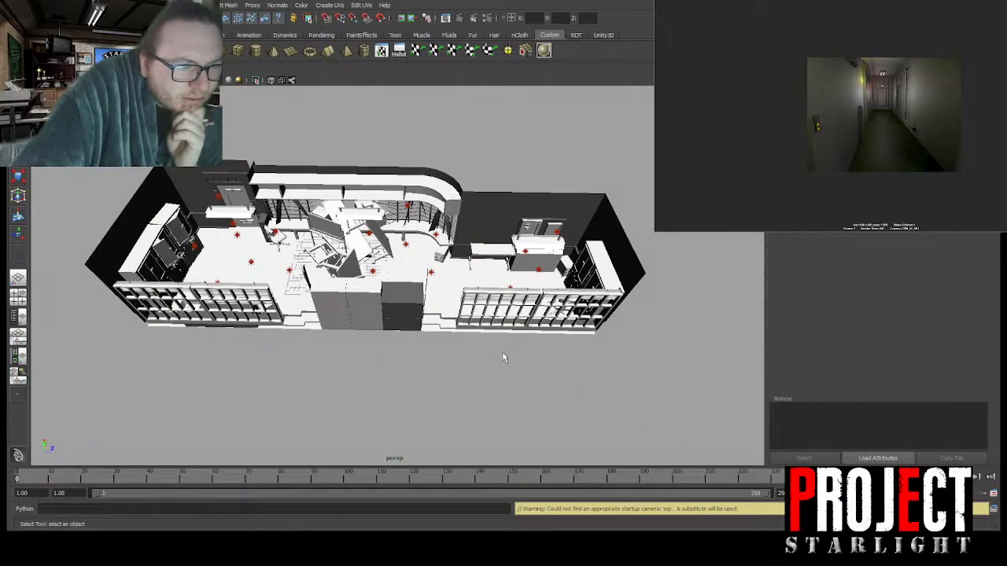
pyautogui.scroll(5, 500, 324)
pyautogui.keyDown('alt'); pyautogui.moveTo(557, 221); pyautogui.dragTo(330, 298, button='middle'); pyautogui.keyUp('alt')
pyautogui.keyDown('alt'); pyautogui.moveTo(331, 298); pyautogui.dragTo(315, 248); pyautogui.keyUp('alt')
pyautogui.keyDown('alt'); pyautogui.moveTo(498, 225); pyautogui.dragTo(310, 326, button='middle'); pyautogui.keyUp('alt')
pyautogui.keyDown('alt'); pyautogui.moveTo(310, 325); pyautogui.dragTo(461, 321); pyautogui.keyUp('alt')
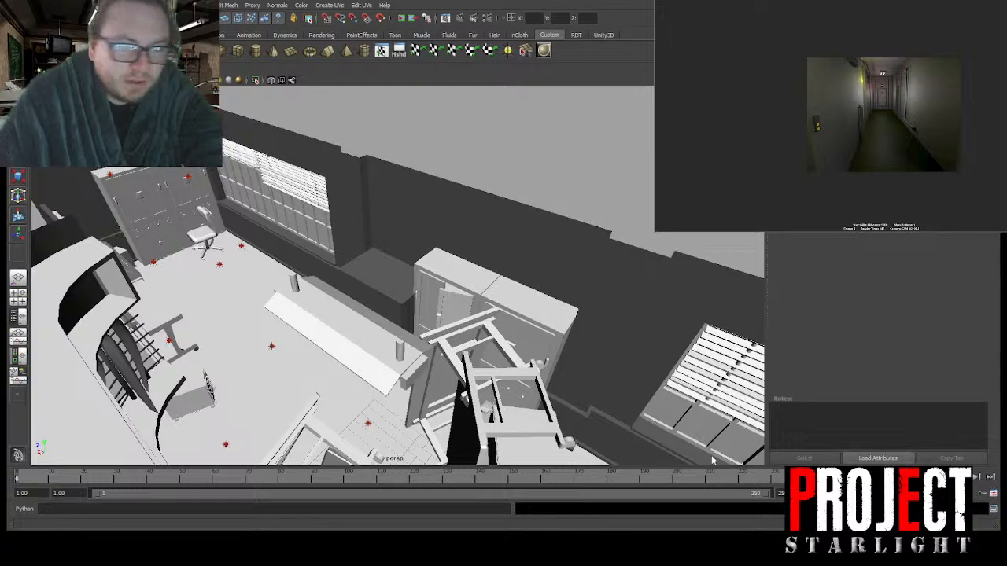
# Step: Open 1f_waiting_room_compile.mb and look over it, the treatment room scene and the multi-room floor scene
pyautogui.doubleClick(500, 268)
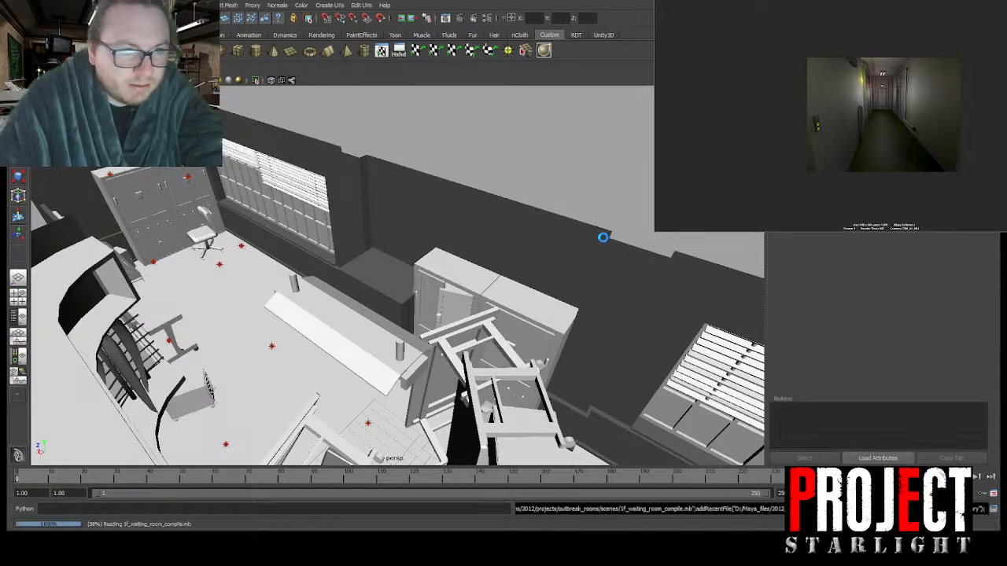
pyautogui.scroll(5, 582, 302)
pyautogui.keyDown('alt'); pyautogui.moveTo(464, 277); pyautogui.dragTo(577, 321); pyautogui.keyUp('alt')
pyautogui.keyDown('alt'); pyautogui.moveTo(639, 255); pyautogui.dragTo(595, 280, button='middle'); pyautogui.keyUp('alt')
pyautogui.keyDown('alt'); pyautogui.moveTo(595, 280); pyautogui.dragTo(443, 288); pyautogui.keyUp('alt')
pyautogui.keyDown('alt'); pyautogui.moveTo(443, 277); pyautogui.dragTo(298, 192, button='middle'); pyautogui.keyUp('alt')
pyautogui.keyDown('alt'); pyautogui.moveTo(298, 191); pyautogui.dragTo(561, 258); pyautogui.keyUp('alt')
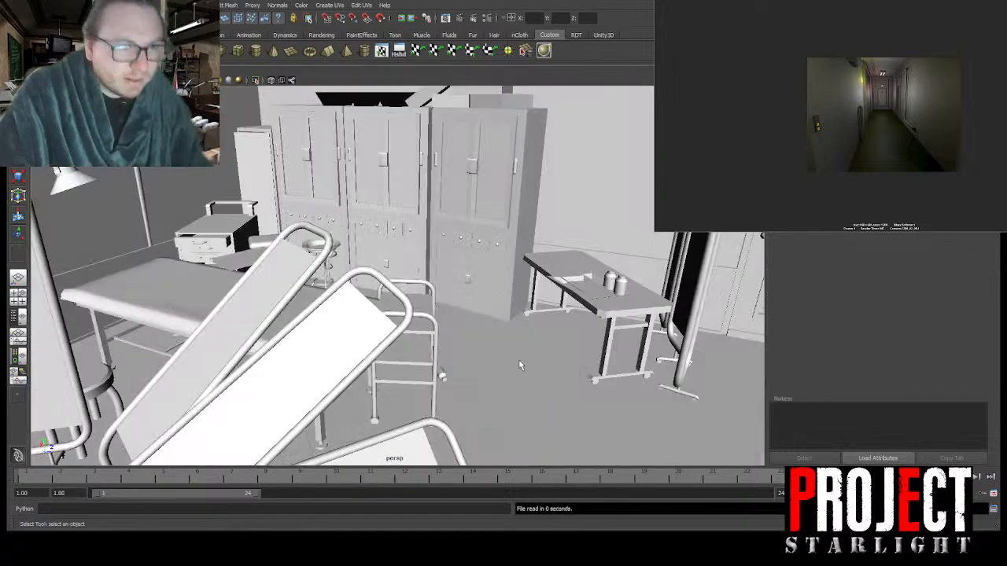
pyautogui.keyDown('alt'); pyautogui.moveTo(519, 365); pyautogui.dragTo(417, 340); pyautogui.keyUp('alt')
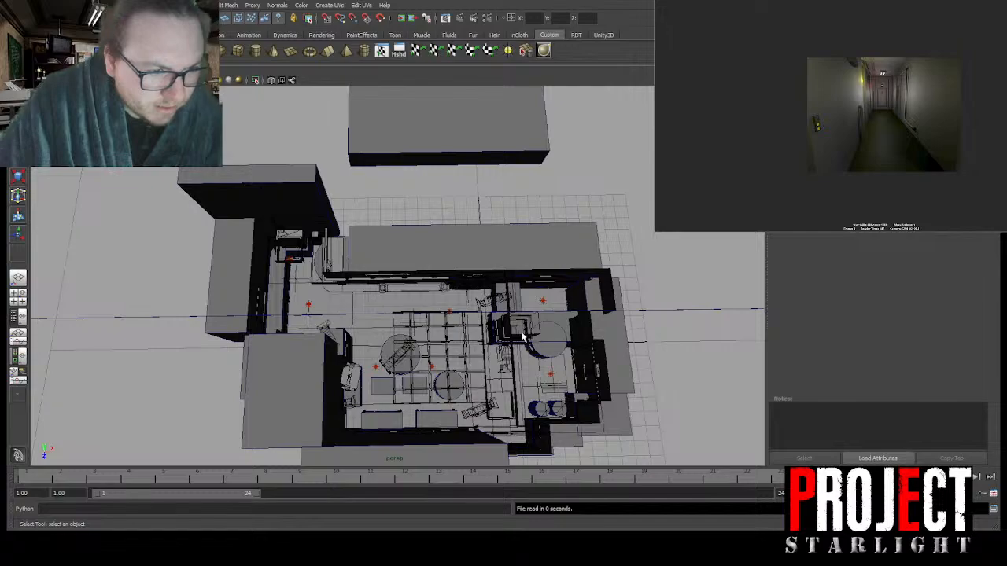
pyautogui.keyDown('alt'); pyautogui.moveTo(522, 337); pyautogui.dragTo(551, 324); pyautogui.keyUp('alt')
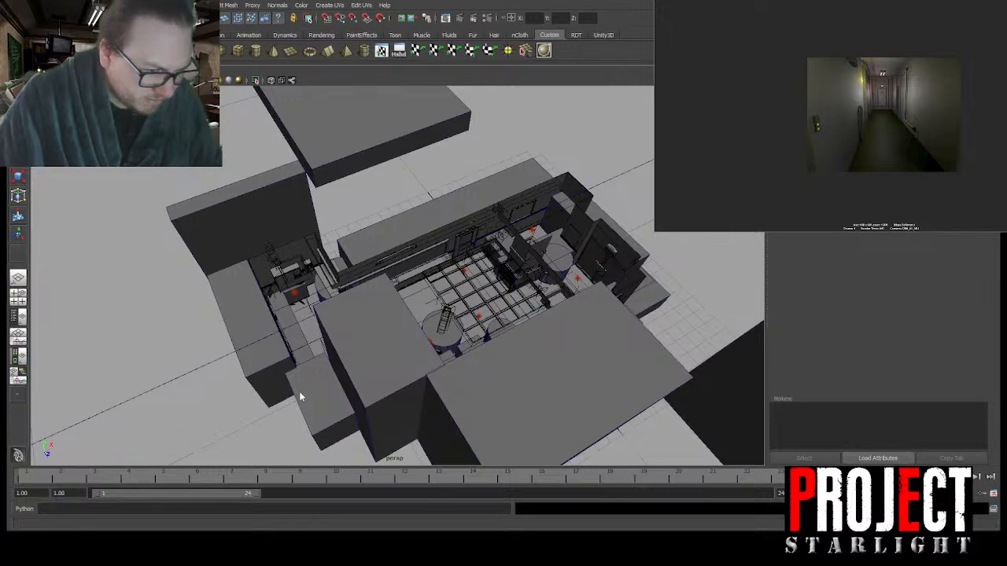
# Step: Open the office scene with the book-covered desks and curtained windows, and examine its furniture from several angles
pyautogui.click(587, 431)
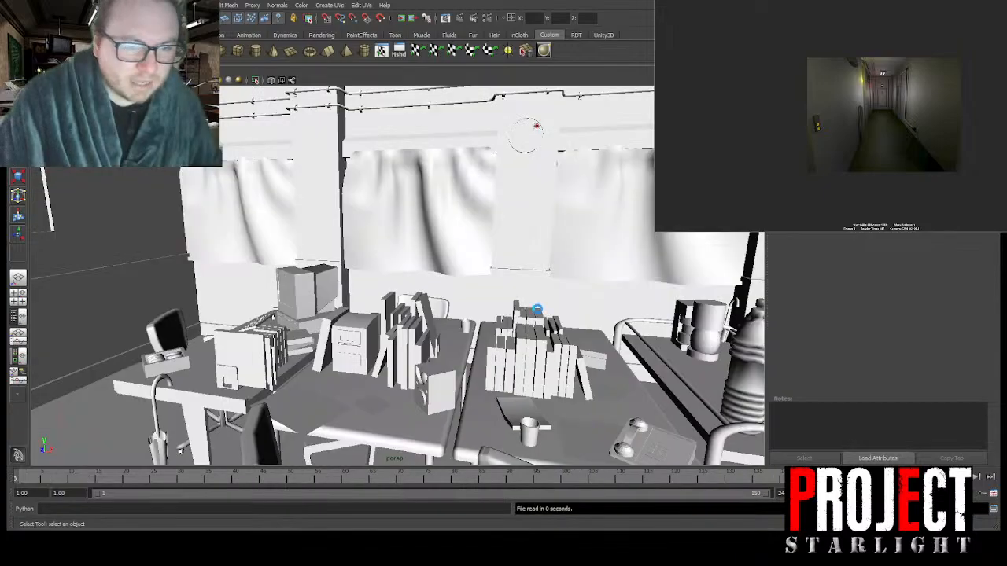
pyautogui.keyDown('alt'); pyautogui.moveTo(506, 282); pyautogui.dragTo(516, 323); pyautogui.keyUp('alt')
pyautogui.scroll(-6, 481, 283)
pyautogui.scroll(5, 544, 290)
pyautogui.keyDown('alt'); pyautogui.moveTo(543, 290); pyautogui.dragTo(415, 311, button='middle'); pyautogui.keyUp('alt')
pyautogui.keyDown('alt'); pyautogui.moveTo(415, 311); pyautogui.dragTo(438, 307); pyautogui.keyUp('alt')
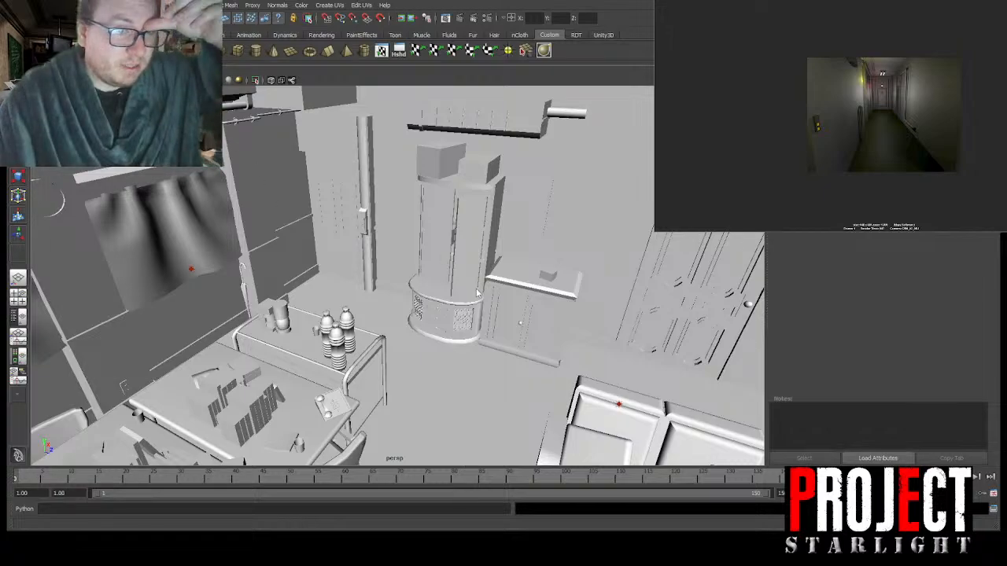
# Step: Open the hospital ward scene and examine its beds, curtains and bedside cabinets
pyautogui.click(501, 268)
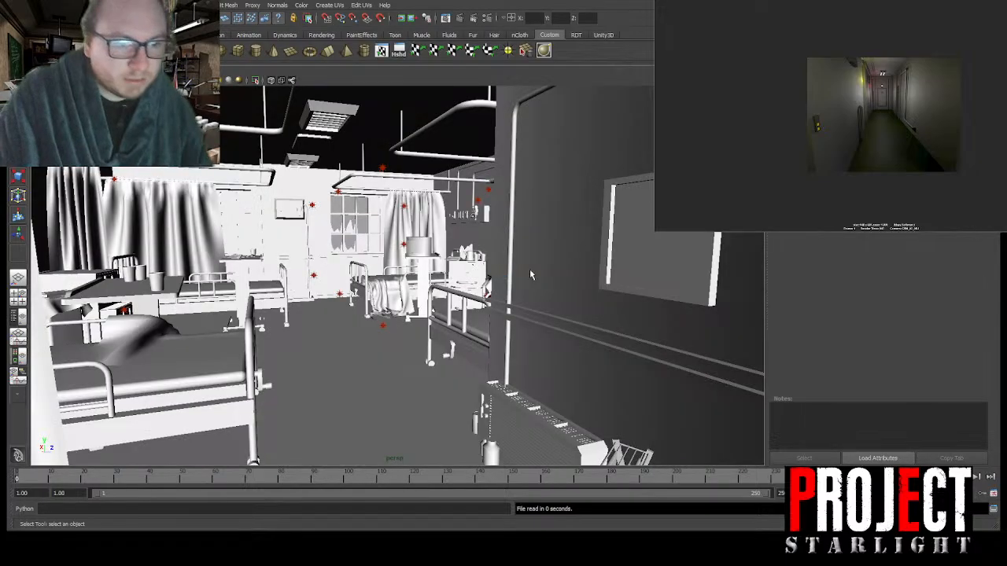
pyautogui.keyDown('alt'); pyautogui.moveTo(530, 269); pyautogui.dragTo(582, 252); pyautogui.keyUp('alt')
pyautogui.keyDown('alt'); pyautogui.moveTo(307, 235); pyautogui.dragTo(258, 253); pyautogui.keyUp('alt')
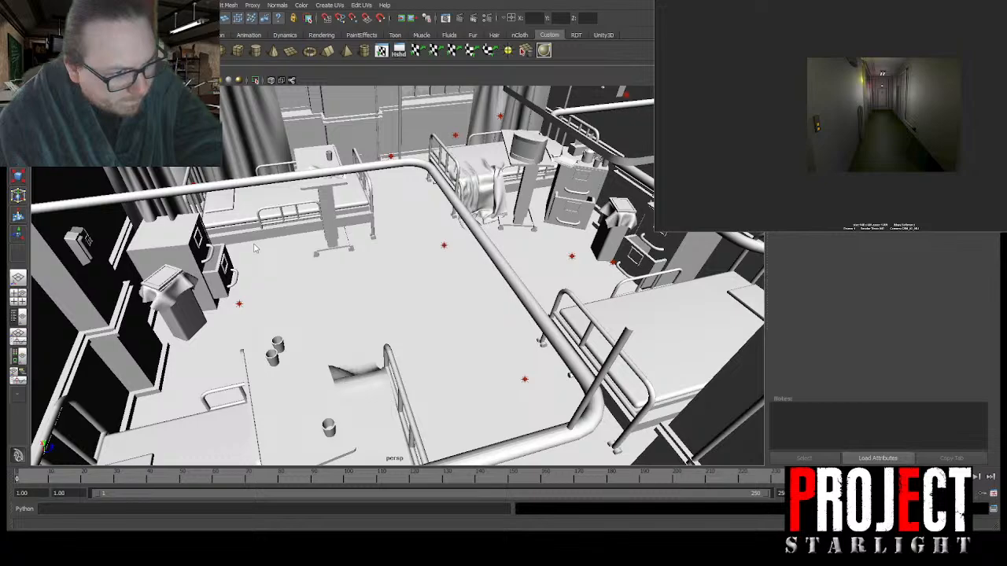
# Step: Open the corridor scene with the long wall pipes and examine its modelling
pyautogui.doubleClick(488, 269)
pyautogui.scroll(10, 490, 324)
pyautogui.keyDown('alt'); pyautogui.moveTo(392, 276); pyautogui.dragTo(467, 298); pyautogui.keyUp('alt')
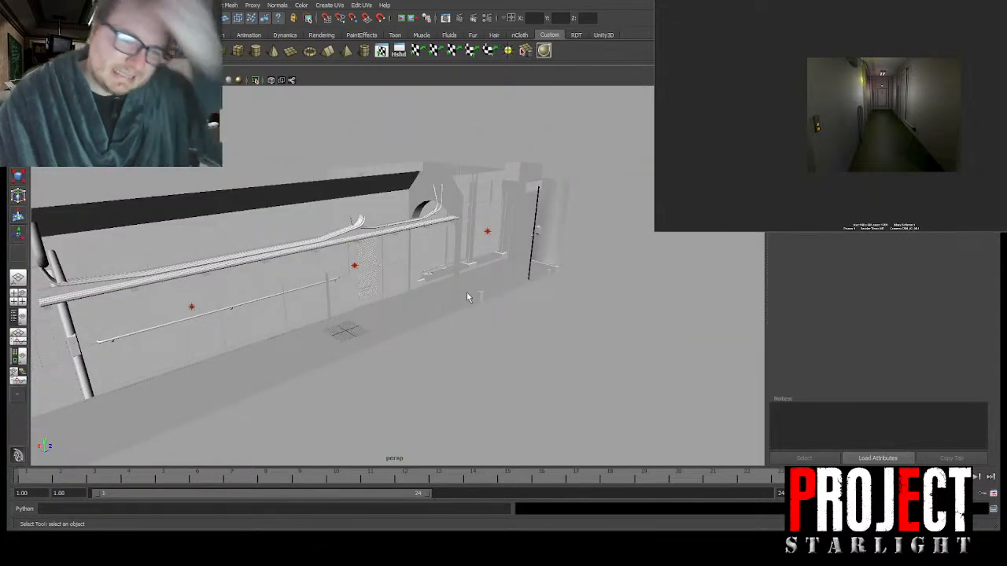
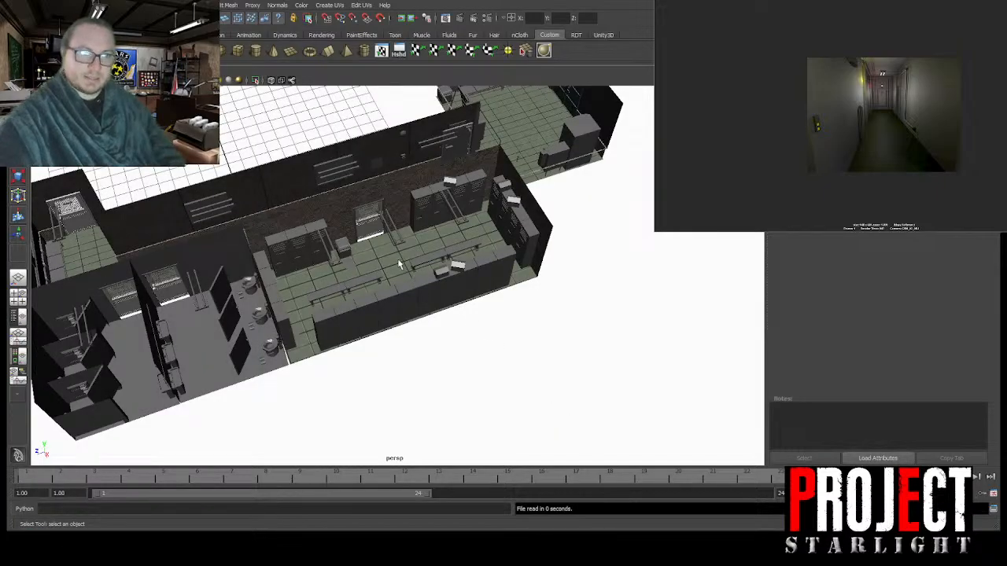
# Step: Examine the locker room and adjoining washroom scene from several angles, including the lockers, stalls and doors
pyautogui.scroll(-5, 400, 268)
pyautogui.keyDown('alt'); pyautogui.moveTo(296, 273); pyautogui.dragTo(526, 299, button='middle'); pyautogui.keyUp('alt')
pyautogui.scroll(8, 527, 299)
pyautogui.keyDown('alt'); pyautogui.moveTo(609, 270); pyautogui.dragTo(365, 283, button='middle'); pyautogui.keyUp('alt')
pyautogui.keyDown('alt'); pyautogui.moveTo(365, 284); pyautogui.dragTo(455, 317); pyautogui.keyUp('alt')
pyautogui.keyDown('alt'); pyautogui.moveTo(360, 247); pyautogui.dragTo(495, 250); pyautogui.keyUp('alt')
pyautogui.keyDown('alt'); pyautogui.moveTo(422, 270); pyautogui.dragTo(552, 289); pyautogui.keyUp('alt')
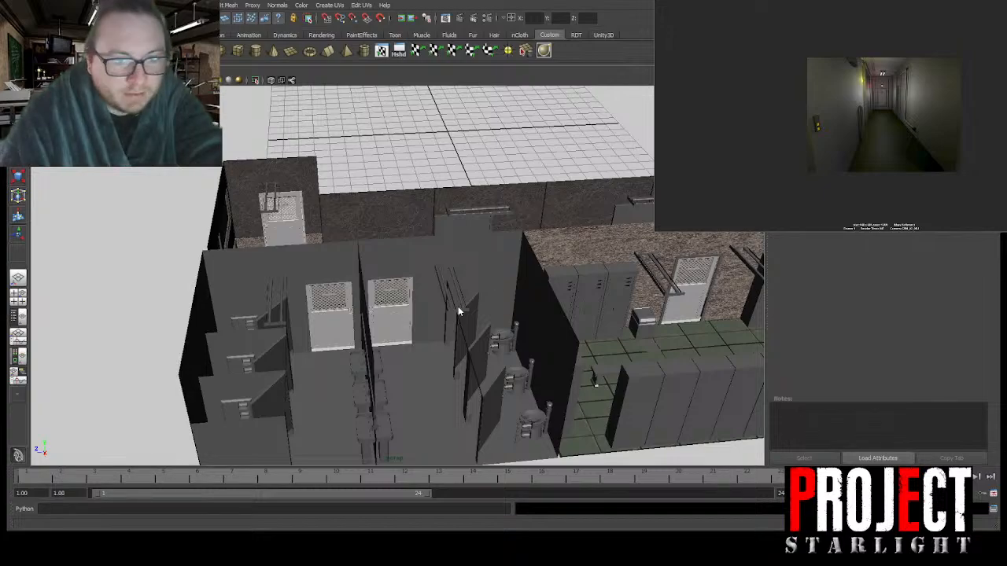
# Step: Open the multi-floor stairwell scene to examine it, and return to the deck hallway scene
pyautogui.click(605, 464)
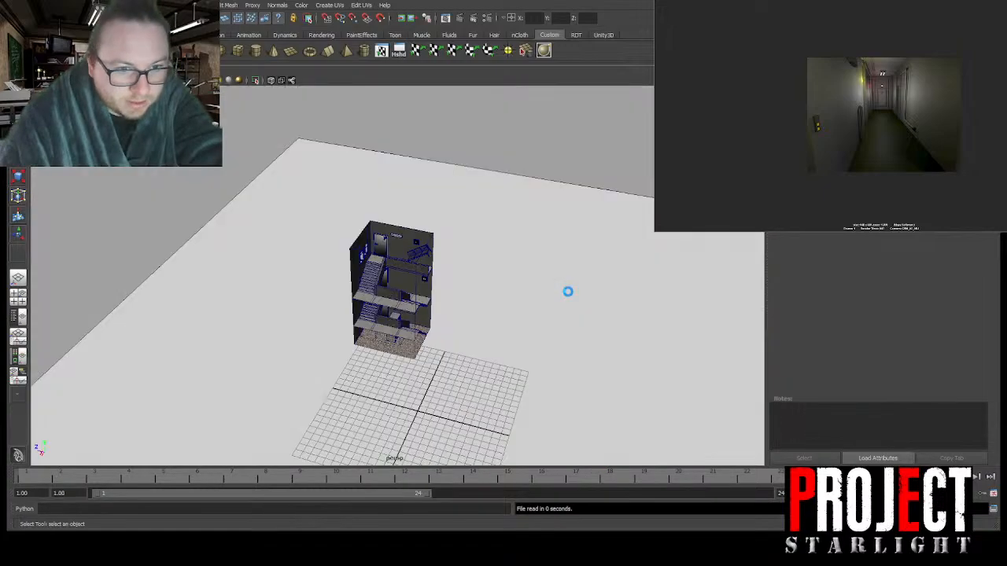
pyautogui.scroll(5, 569, 294)
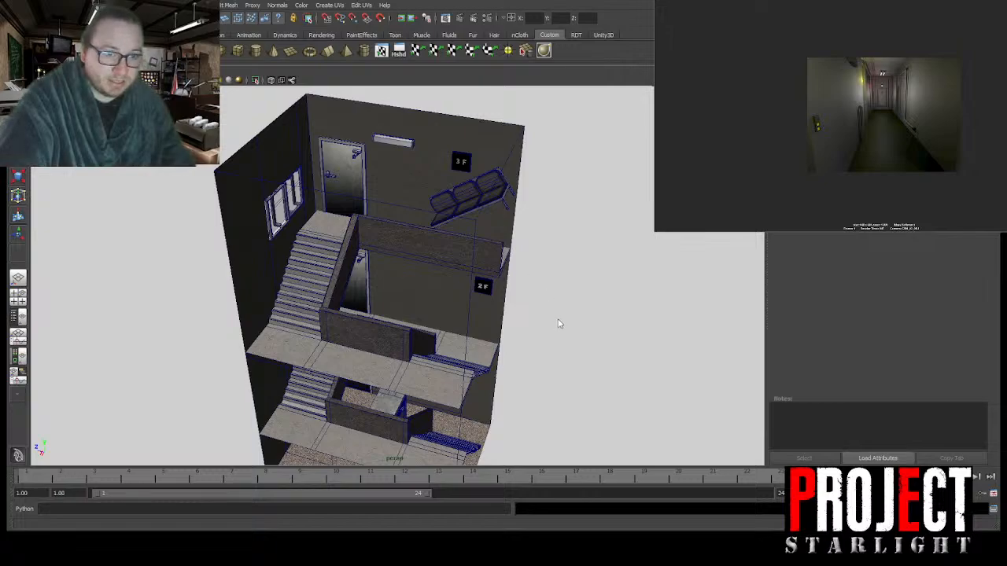
pyautogui.click(501, 269)
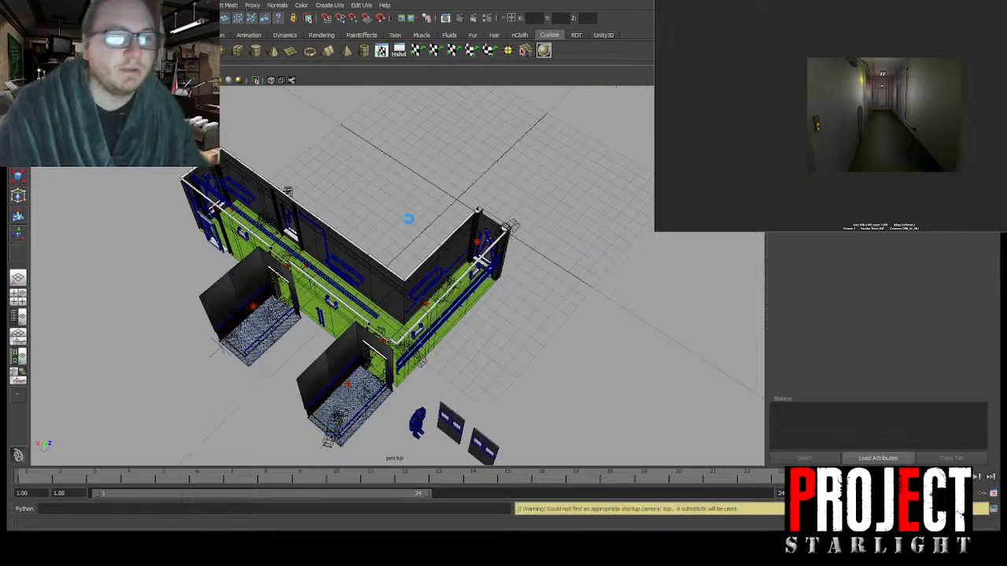
# Step: Select the fire extinguisher mesh in the far corner of the box-filled storeroom scene and frame it
pyautogui.keyDown('alt'); pyautogui.moveTo(509, 267); pyautogui.dragTo(295, 209); pyautogui.keyUp('alt')
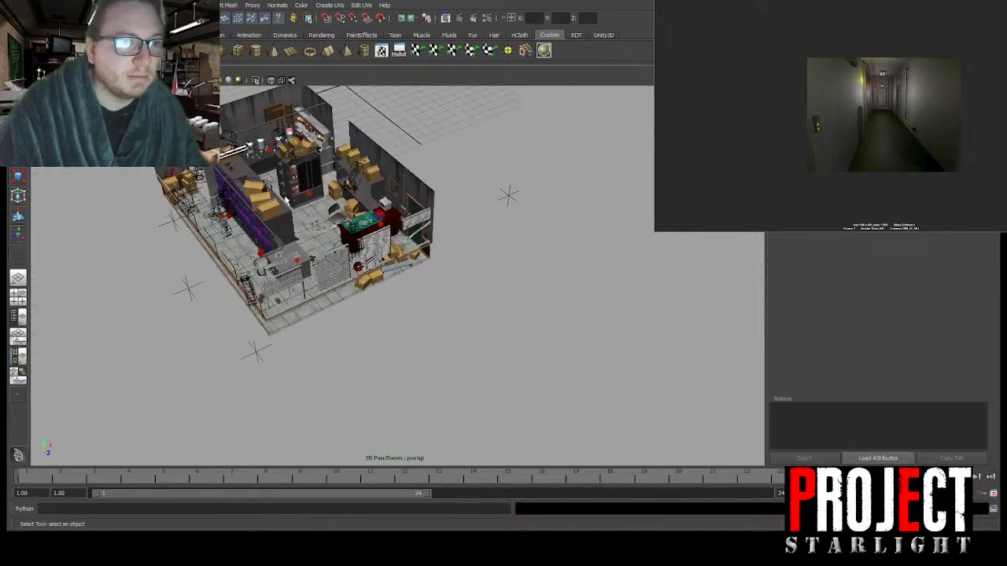
pyautogui.keyDown('alt'); pyautogui.moveTo(295, 208); pyautogui.dragTo(399, 244, button='middle'); pyautogui.keyUp('alt')
pyautogui.scroll(5, 400, 244)
pyautogui.click(188, 174)
pyautogui.press('f')
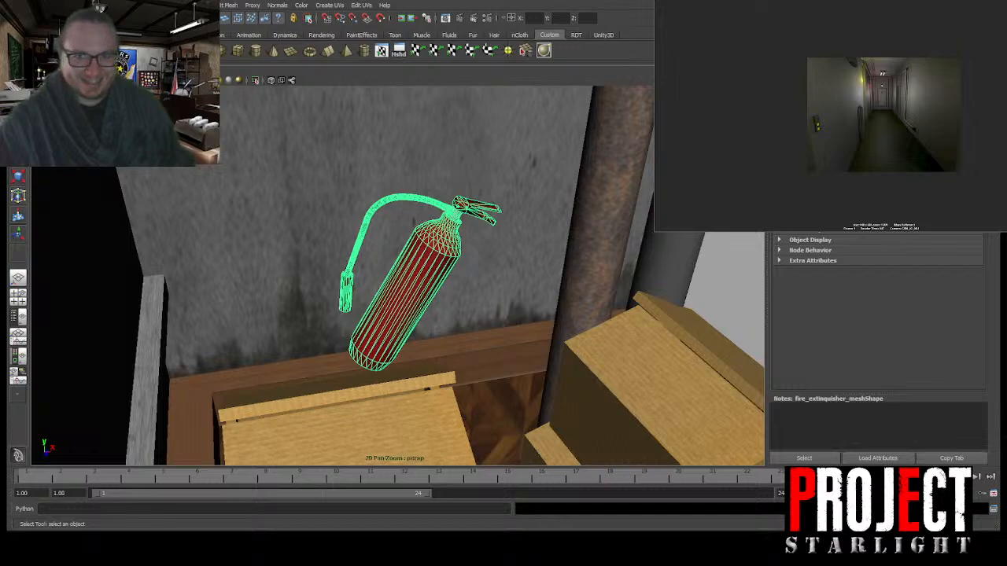
# Step: Duplicate the fire extinguisher and move the copy out of the room toward the grid centre
pyautogui.scroll(-12, 395, 248)
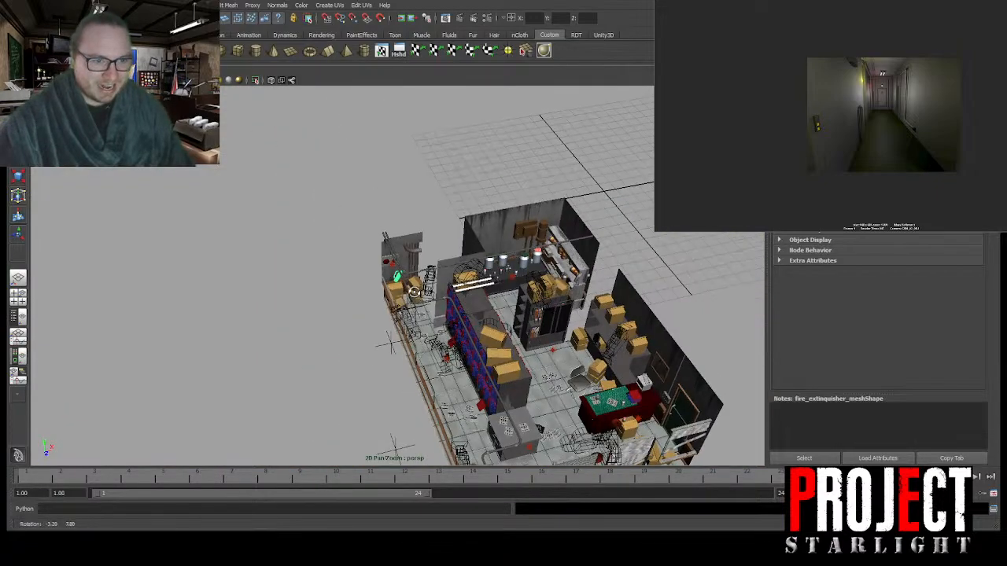
pyautogui.press('w')
pyautogui.keyDown('alt'); pyautogui.moveTo(370, 283); pyautogui.dragTo(702, 338); pyautogui.keyUp('alt')
pyautogui.hotkey('ctrl', 'd')
pyautogui.keyDown('alt'); pyautogui.moveTo(617, 277); pyautogui.dragTo(632, 199); pyautogui.keyUp('alt')
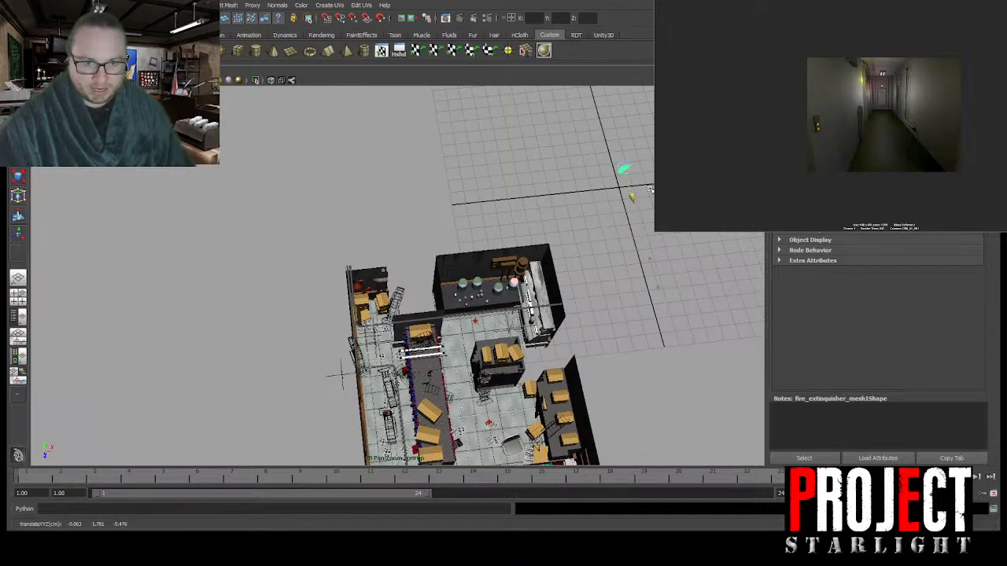
# Step: Position the copied fire extinguisher close to the grid origin and frame it
pyautogui.scroll(4, 651, 235)
pyautogui.press('f')
pyautogui.keyDown('alt'); pyautogui.moveTo(651, 235); pyautogui.dragTo(523, 207); pyautogui.keyUp('alt')
pyautogui.scroll(-6, 485, 252)
pyautogui.moveTo(398, 246); pyautogui.dragTo(441, 354)
pyautogui.press('f')
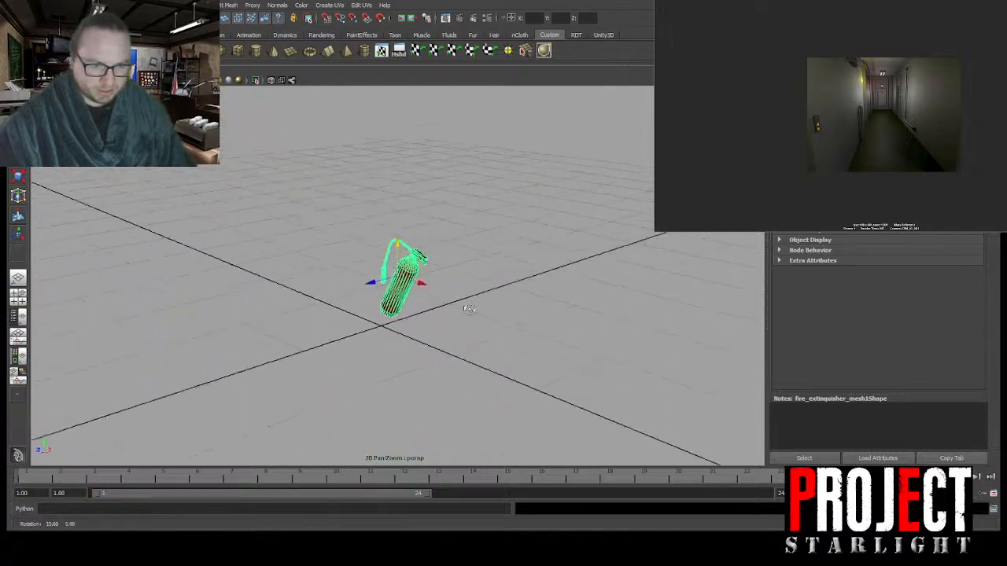
# Step: Move the fire extinguisher copy closer to the grid origin and set its rotation to 0 so it stands upright
pyautogui.moveTo(368, 280); pyautogui.dragTo(454, 278)
pyautogui.press('f')
pyautogui.keyDown('alt'); pyautogui.moveTo(611, 261); pyautogui.dragTo(539, 282); pyautogui.keyUp('alt')
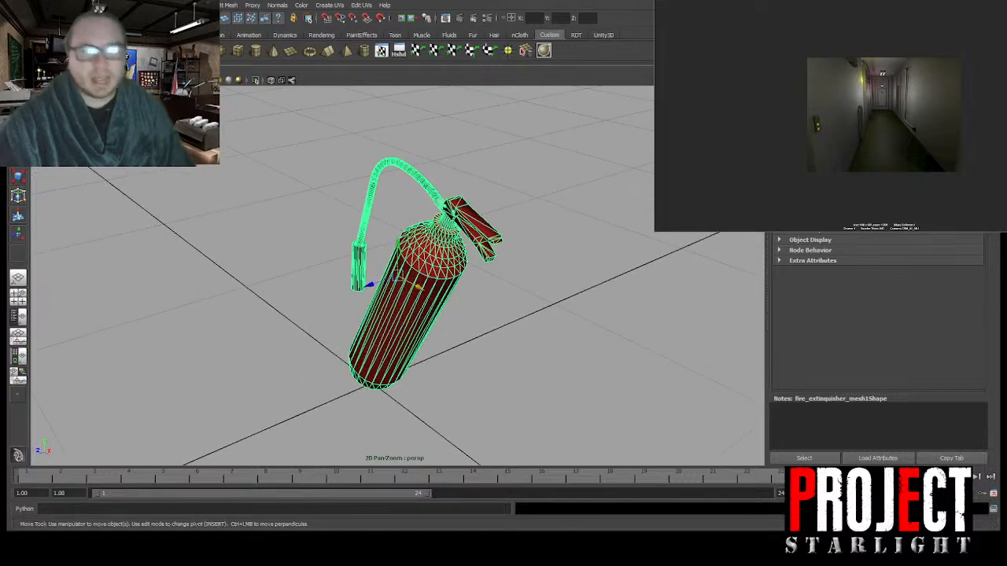
pyautogui.hotkey('ctrl', 'a')
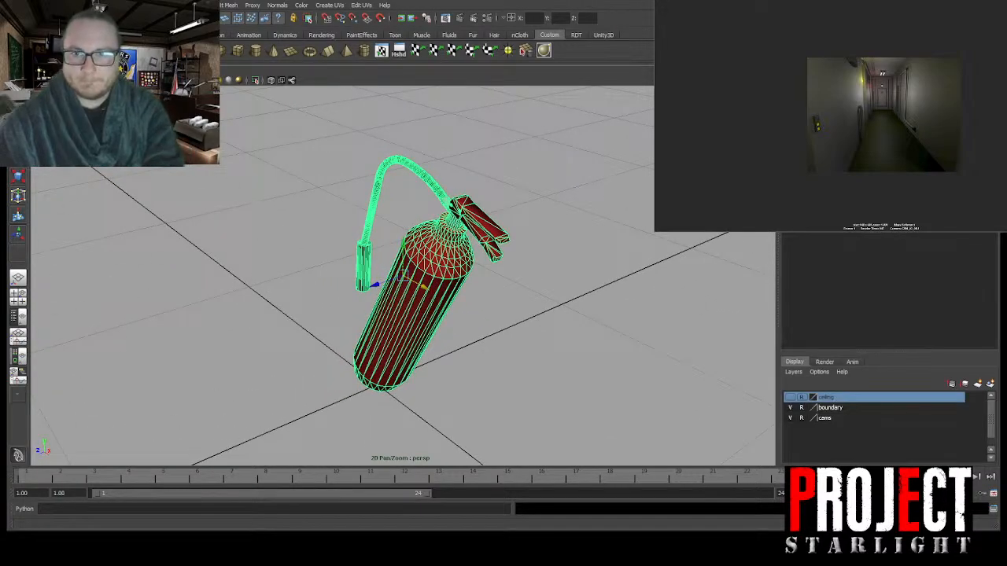
pyautogui.write('0')
pyautogui.press('Return')
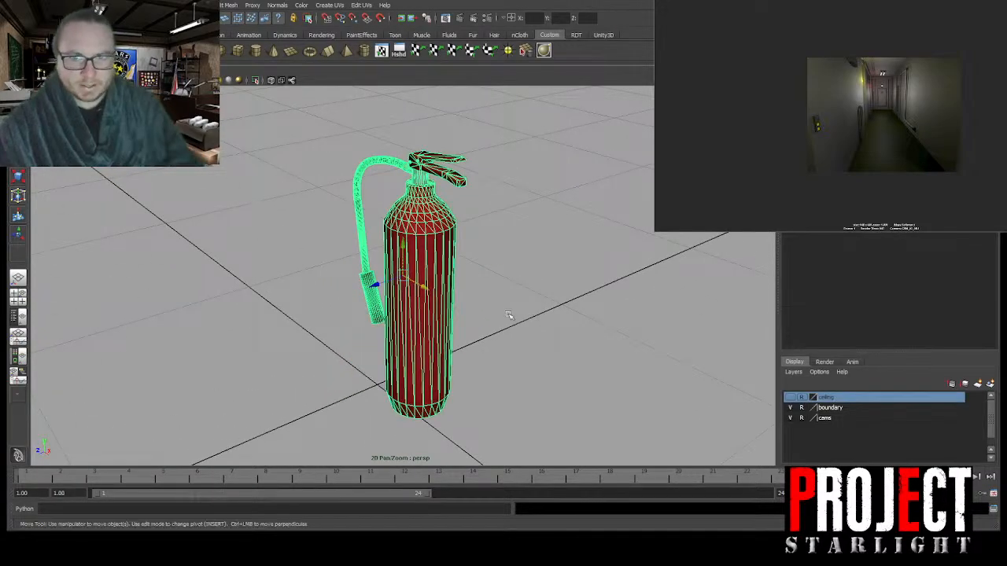
# Step: Assign the default initial shading group to the upright fire extinguisher mesh
pyautogui.keyDown('alt'); pyautogui.moveTo(381, 295); pyautogui.dragTo(434, 225); pyautogui.keyUp('alt')
pyautogui.click(567, 225)
pyautogui.click(379, 250)
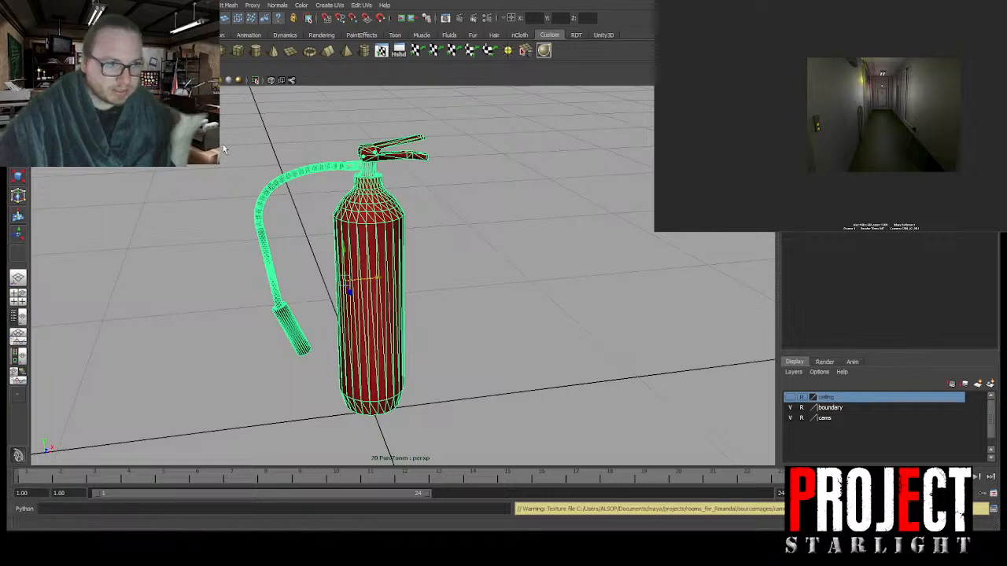
pyautogui.click(178, 196)
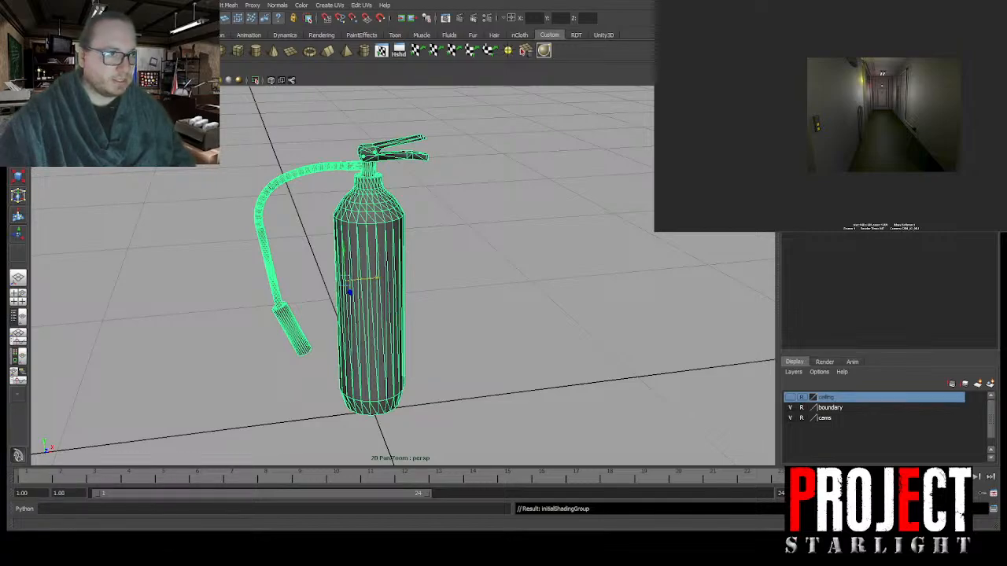
# Step: Delete the extinguisher's non-deformer history and export the mesh as F_extinguisher_mesh.fbx to the Gaiden_rooms assets folder
pyautogui.click(177, 127)
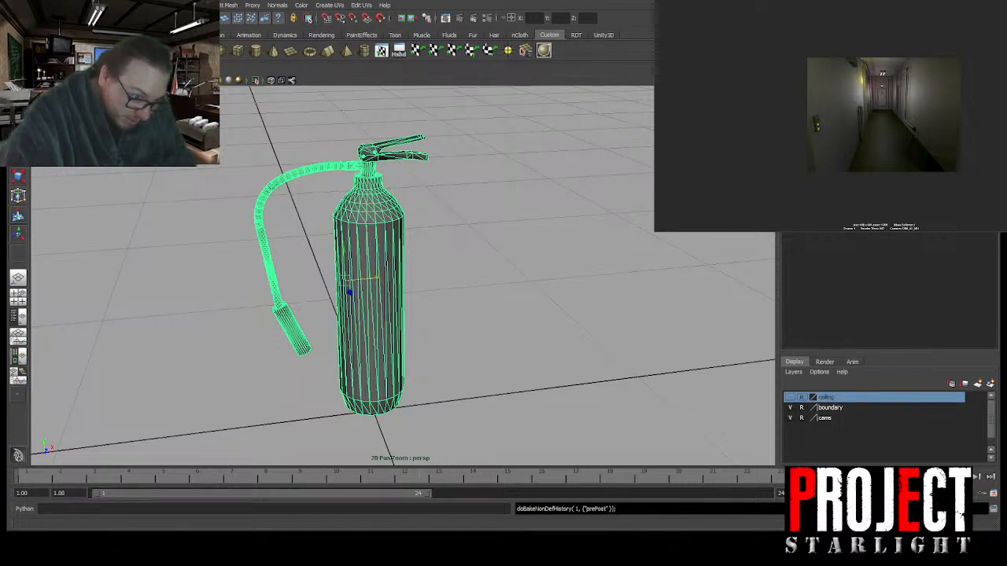
pyautogui.click(445, 417)
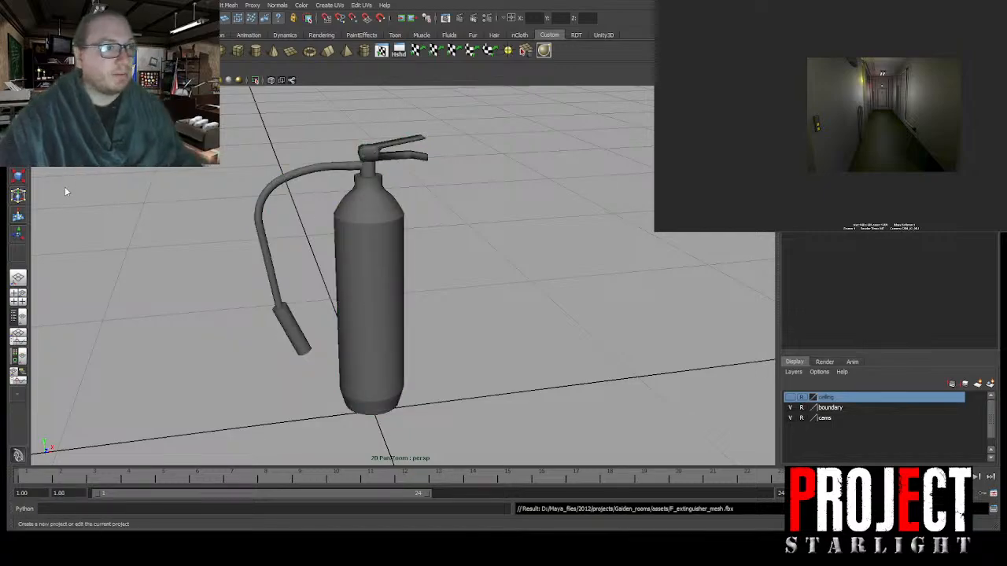
# Step: Bring the extinguisher mesh into the L-shaped deck hallway scene and move it from the grid origin toward the long corridor
pyautogui.click(516, 292)
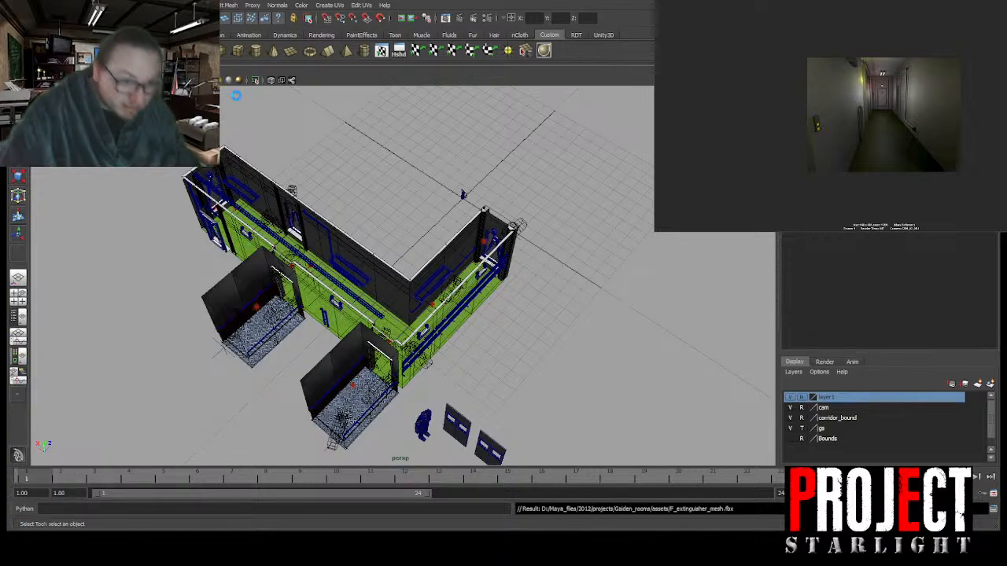
pyautogui.click(463, 196)
pyautogui.press('f')
pyautogui.scroll(-10, 469, 216)
pyautogui.press('w')
pyautogui.keyDown('alt'); pyautogui.moveTo(505, 248); pyautogui.dragTo(181, 214); pyautogui.keyUp('alt')
pyautogui.scroll(-4, 281, 197)
pyautogui.keyDown('alt'); pyautogui.moveTo(460, 248); pyautogui.dragTo(299, 277); pyautogui.keyUp('alt')
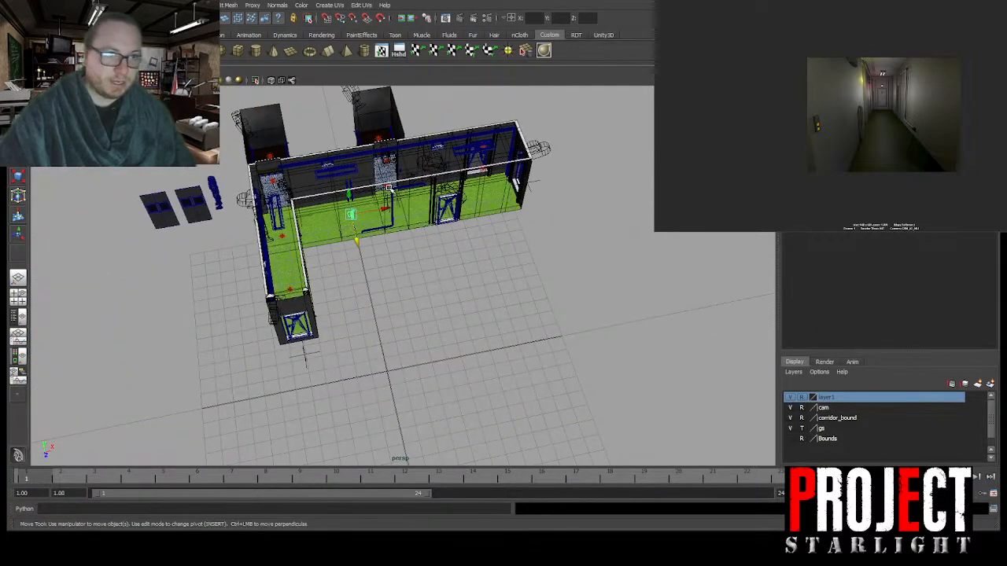
# Step: Slide the extinguisher along the corridor to the wall section beside the riveted door frame
pyautogui.moveTo(384, 208); pyautogui.dragTo(425, 216)
pyautogui.scroll(5, 508, 188)
pyautogui.press('f')
pyautogui.scroll(-8, 401, 272)
pyautogui.keyDown('alt'); pyautogui.moveTo(346, 346); pyautogui.dragTo(400, 286); pyautogui.keyUp('alt')
pyautogui.scroll(3, 399, 279)
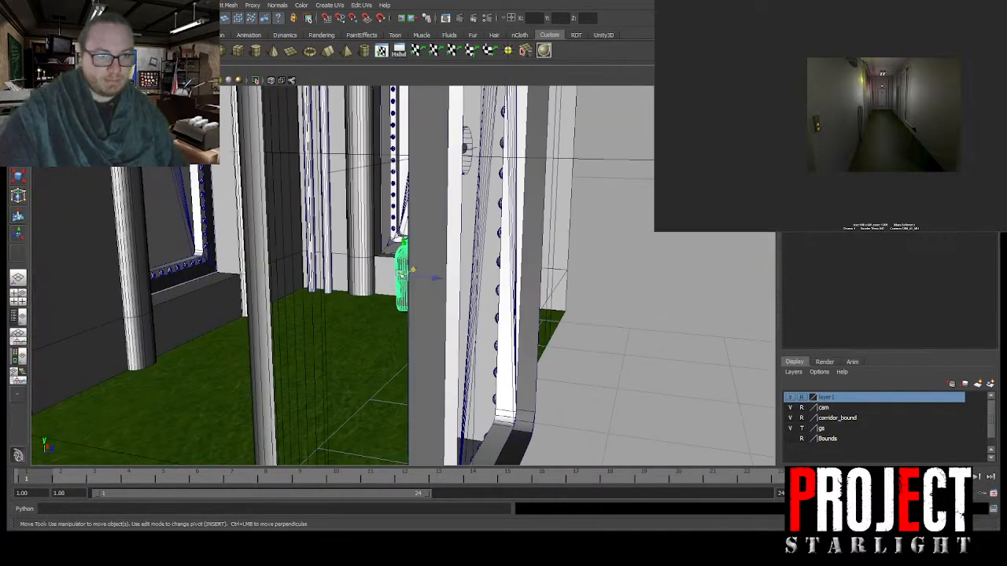
# Step: Raise the extinguisher off the floor and place it on the wall panel between the vertical pipes
pyautogui.moveTo(402, 246); pyautogui.dragTo(403, 132)
pyautogui.press('f')
pyautogui.scroll(-5, 398, 196)
pyautogui.keyDown('alt'); pyautogui.moveTo(395, 198); pyautogui.dragTo(503, 206); pyautogui.keyUp('alt')
pyautogui.scroll(2, 401, 251)
pyautogui.press('f')
pyautogui.scroll(-3, 449, 252)
pyautogui.keyDown('alt'); pyautogui.moveTo(441, 264); pyautogui.dragTo(458, 212); pyautogui.keyUp('alt')
pyautogui.scroll(2, 458, 240)
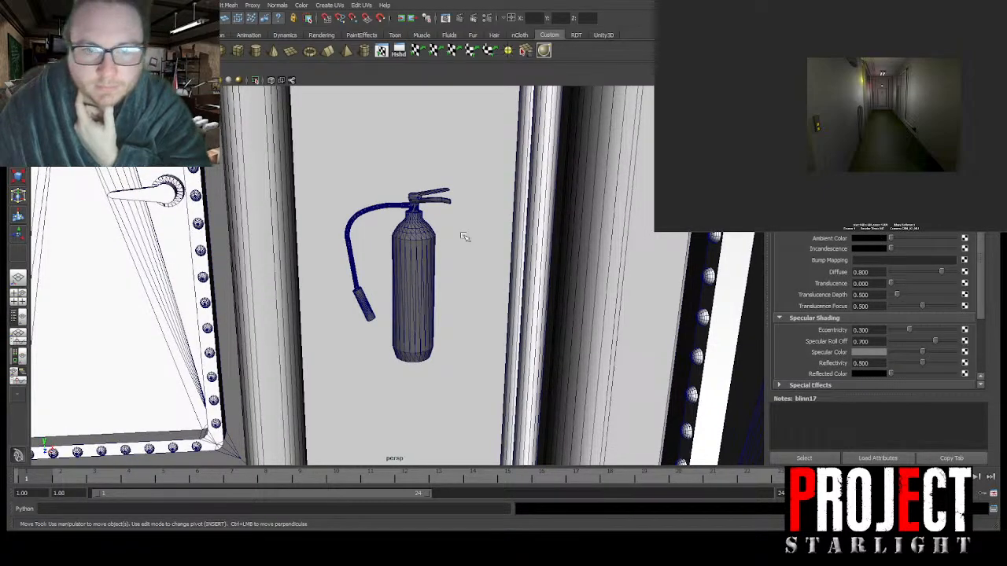
# Step: Select the faces of the extinguisher's cylinder body and handle levers, leaving out the hose and neck
pyautogui.click(417, 241)
pyautogui.press('f')
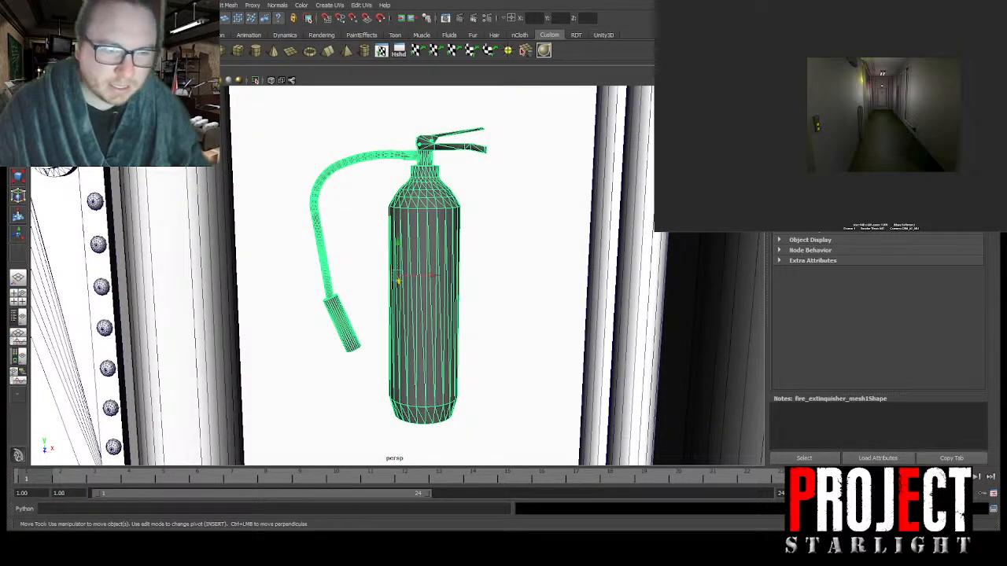
pyautogui.click(565, 177)
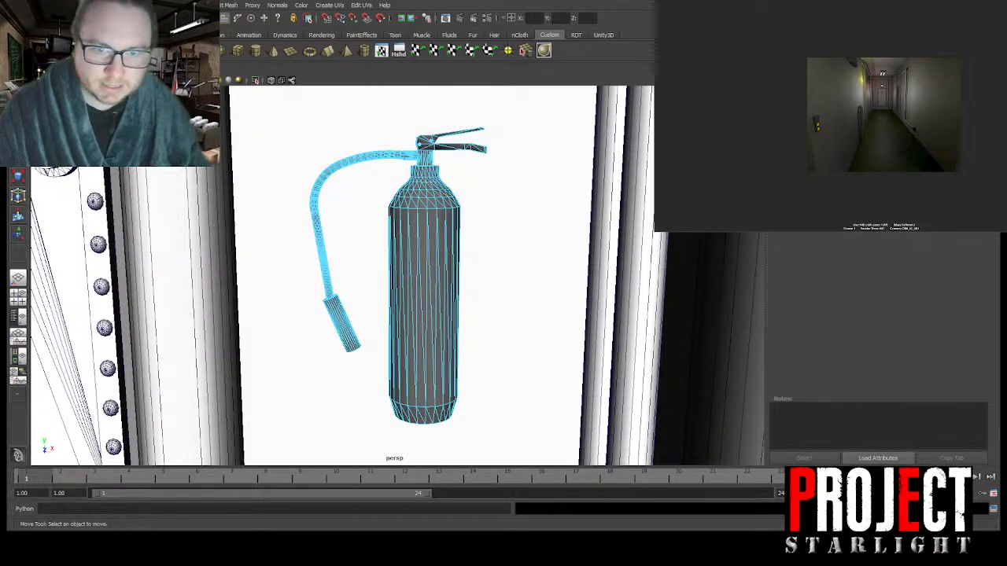
pyautogui.moveTo(671, 253); pyautogui.dragTo(630, 239)
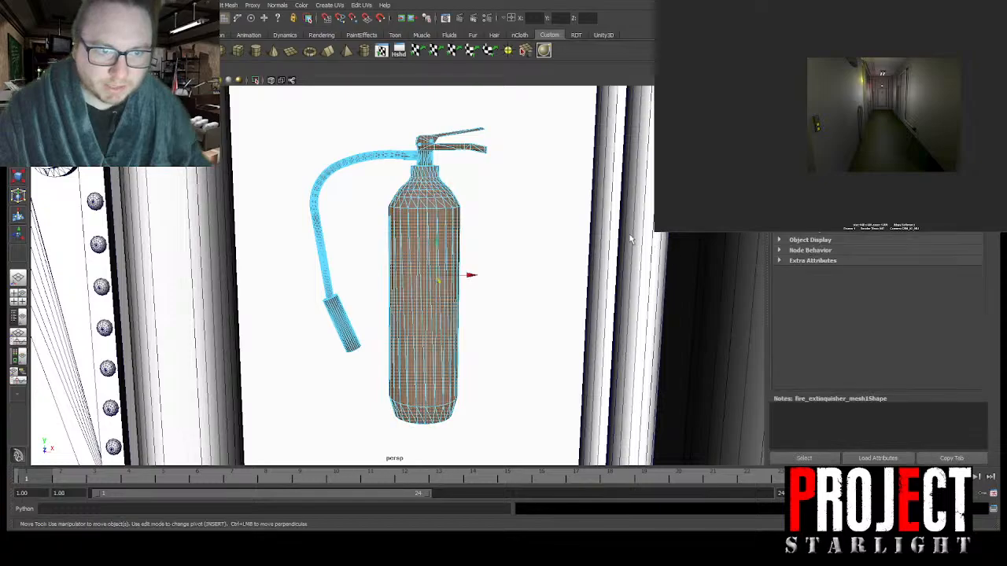
pyautogui.scroll(5, 460, 191)
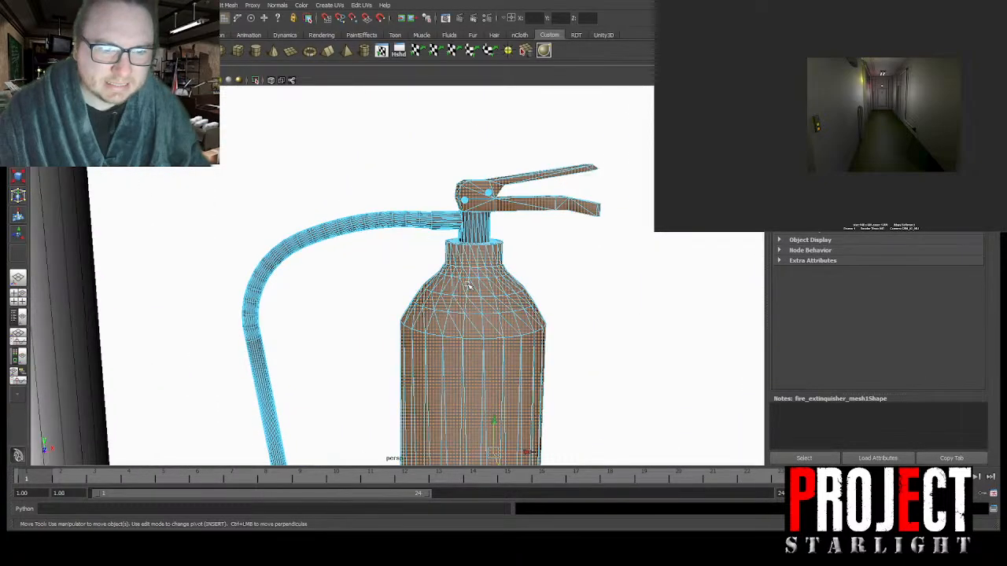
pyautogui.keyDown('alt'); pyautogui.moveTo(469, 286); pyautogui.dragTo(443, 280); pyautogui.keyUp('alt')
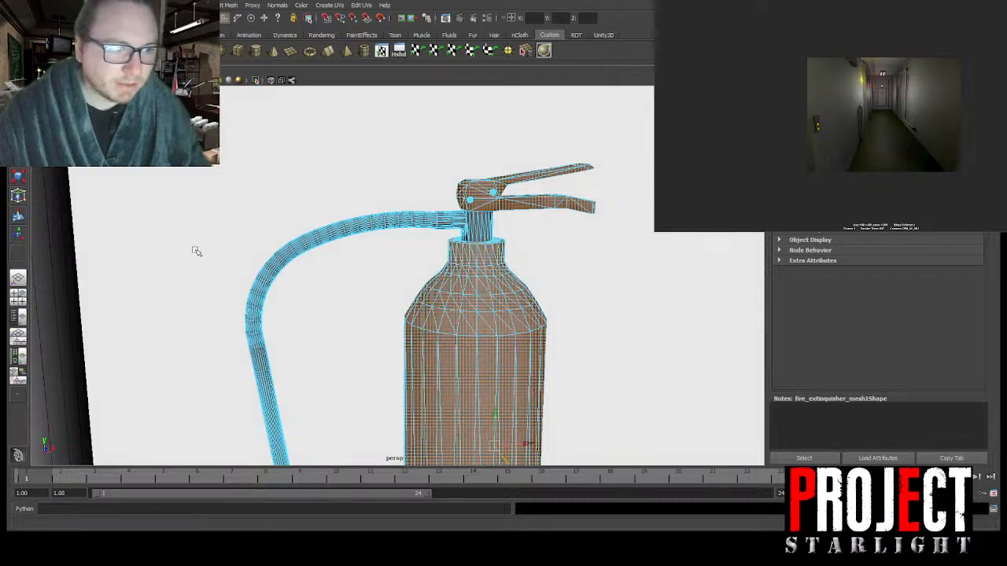
# Step: Apply a red material to the selected body and handle faces of the extinguisher
pyautogui.moveTo(196, 241); pyautogui.dragTo(464, 213, button='middle')
pyautogui.scroll(-5, 472, 273)
pyautogui.scroll(3, 453, 243)
pyautogui.moveTo(433, 255)
pyautogui.keyDown('alt'); pyautogui.mouseDown()
pyautogui.moveTo(511, 248)
pyautogui.moveTo(460, 250)
pyautogui.moveTo(436, 274)
pyautogui.mouseUp(); pyautogui.keyUp('alt')
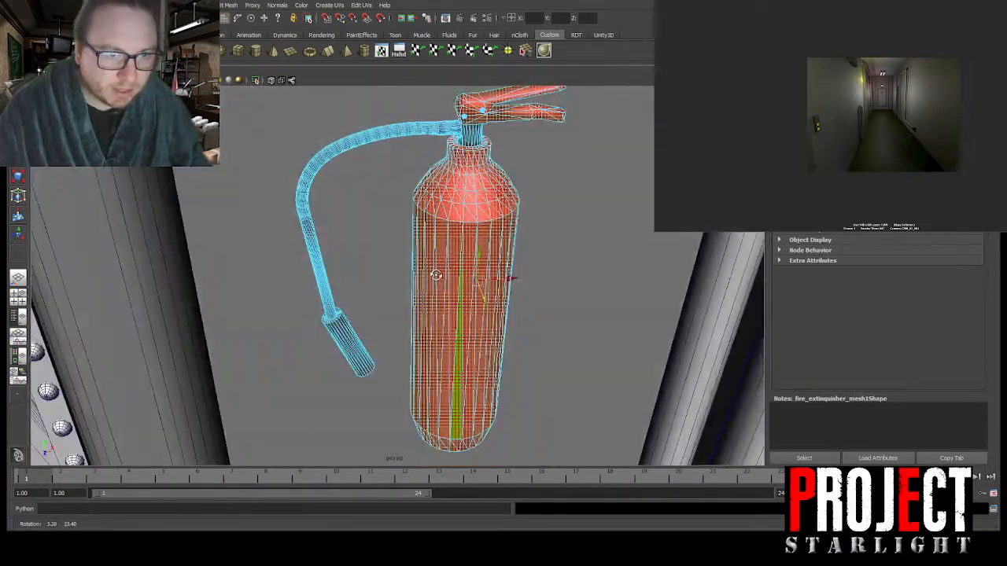
pyautogui.moveTo(471, 227); pyautogui.dragTo(457, 234, button='middle')
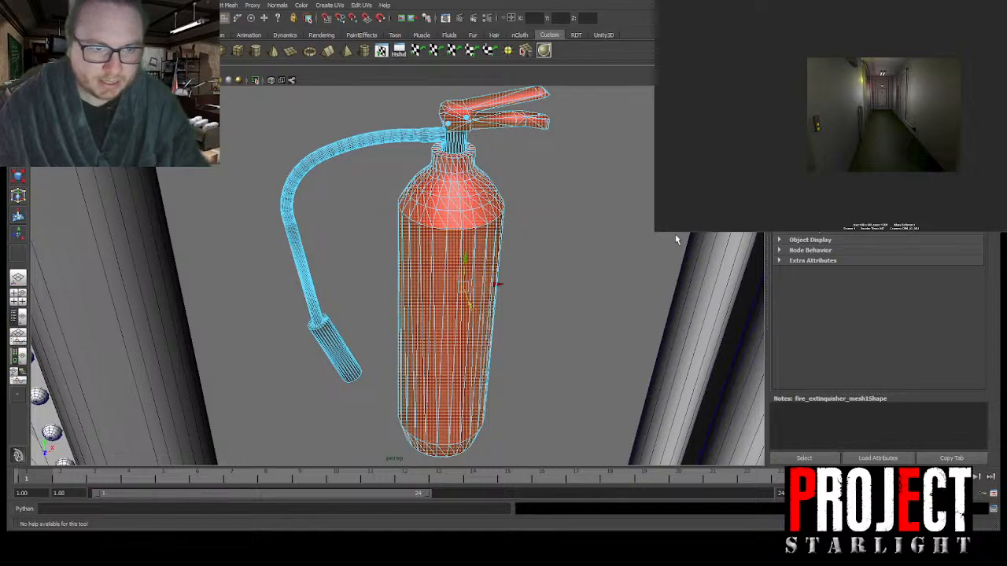
# Step: Assign the blinn12 material to the neck and hose-connector faces beneath the fire extinguisher's handle
pyautogui.press('F8')
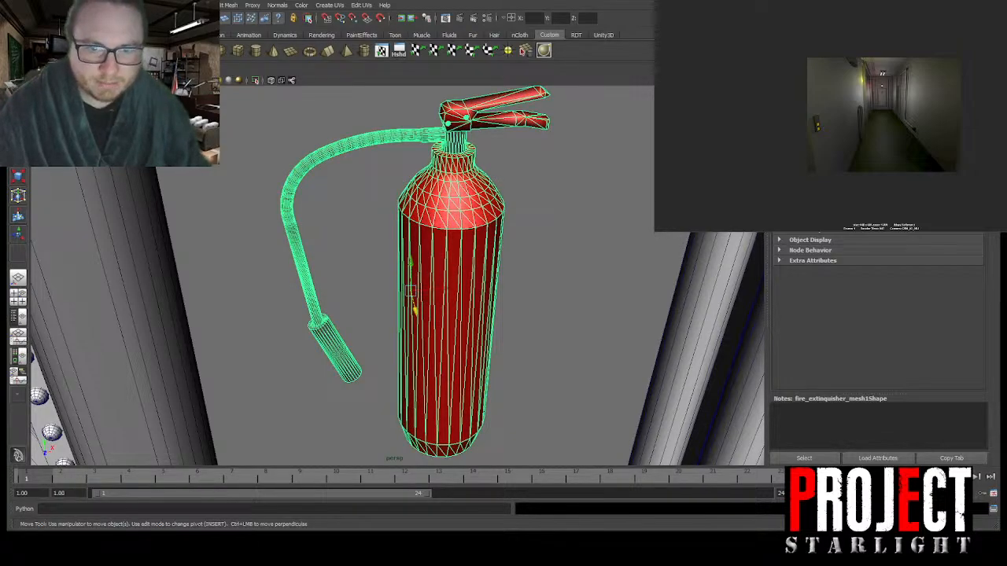
pyautogui.press('F8')
pyautogui.press('w')
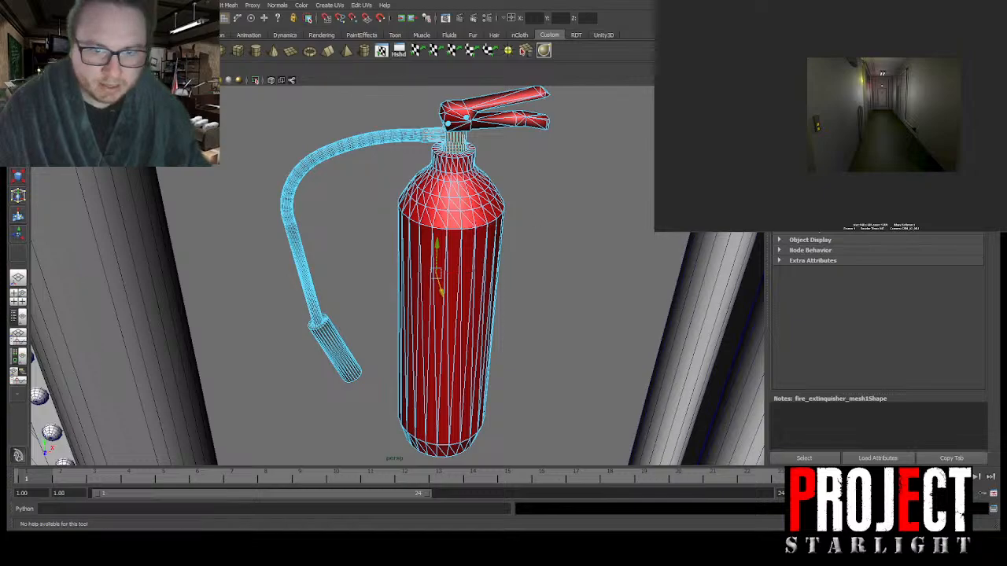
pyautogui.click(447, 124)
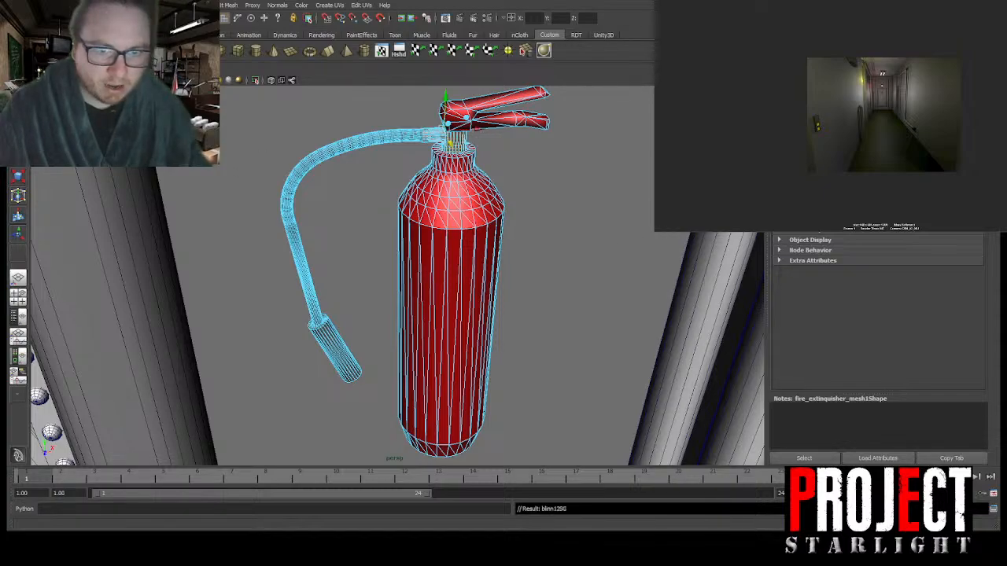
pyautogui.click(714, 244)
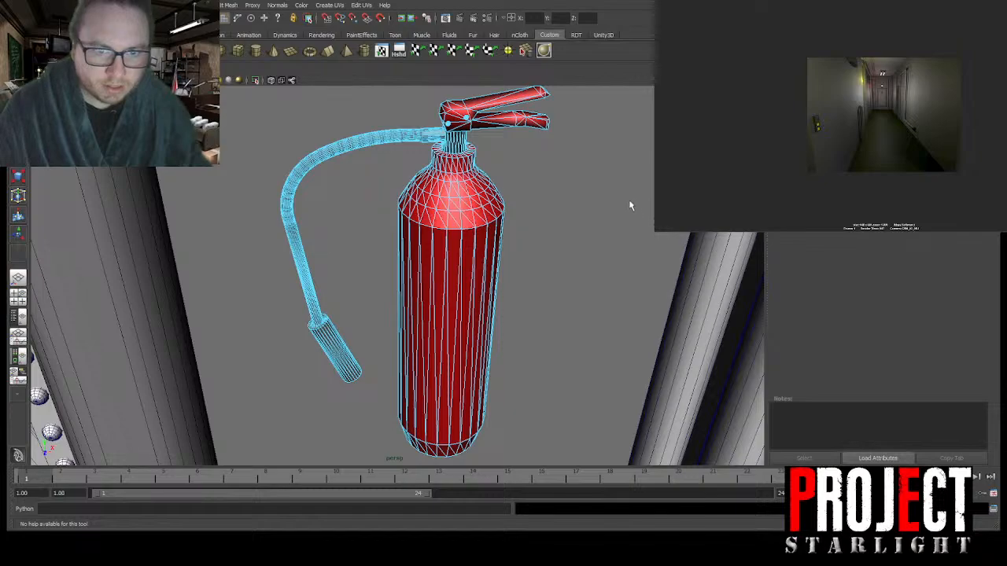
# Step: Isolate the faces of the nozzle at the hose's end and assign the red extinguisher material to them
pyautogui.hotkey('ctrl', 'z')
pyautogui.keyDown('alt'); pyautogui.moveTo(355, 342); pyautogui.dragTo(429, 304, button='middle'); pyautogui.keyUp('alt')
pyautogui.keyDown('alt'); pyautogui.moveTo(430, 303); pyautogui.dragTo(444, 308); pyautogui.keyUp('alt')
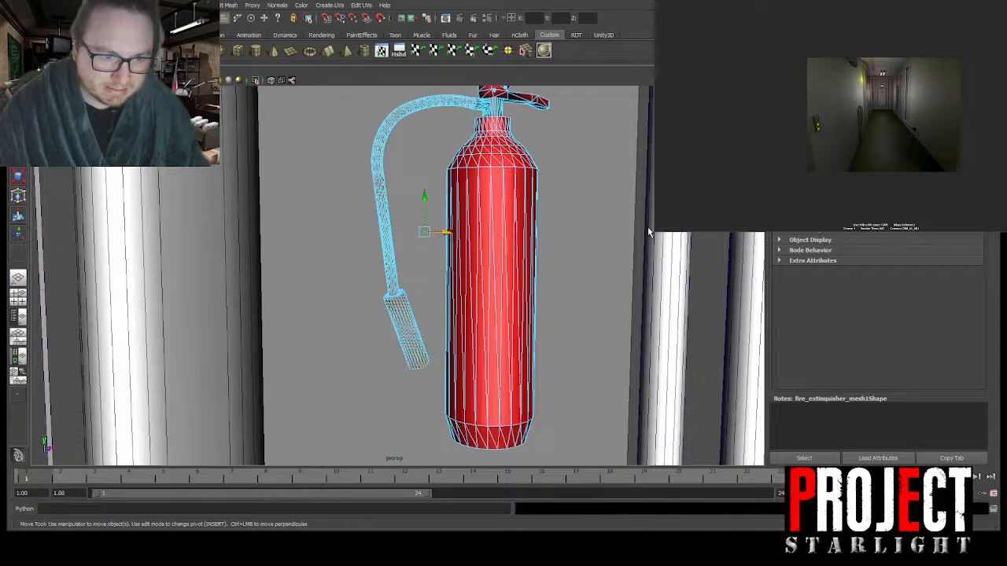
pyautogui.hotkey('ctrl', 'z')
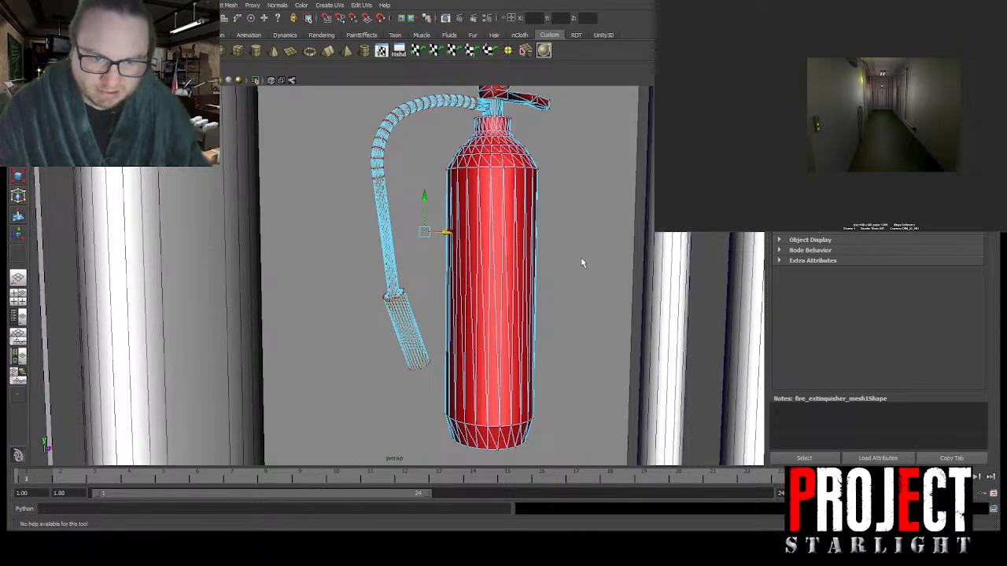
pyautogui.press('w')
pyautogui.keyDown('ctrl'); pyautogui.moveTo(606, 330); pyautogui.dragTo(670, 346, button='right'); pyautogui.keyUp('ctrl')
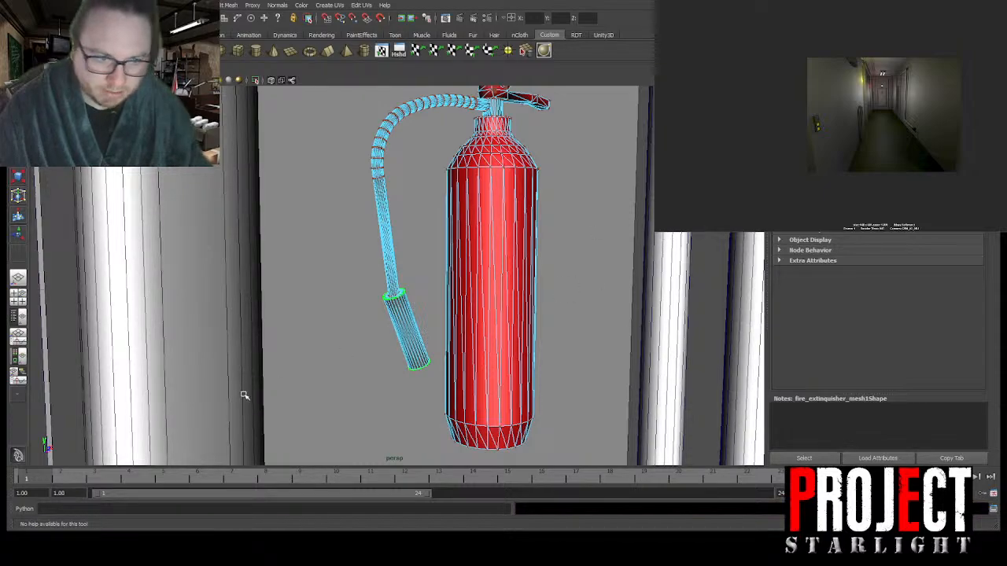
pyautogui.moveTo(613, 228); pyautogui.dragTo(607, 256, button='right')
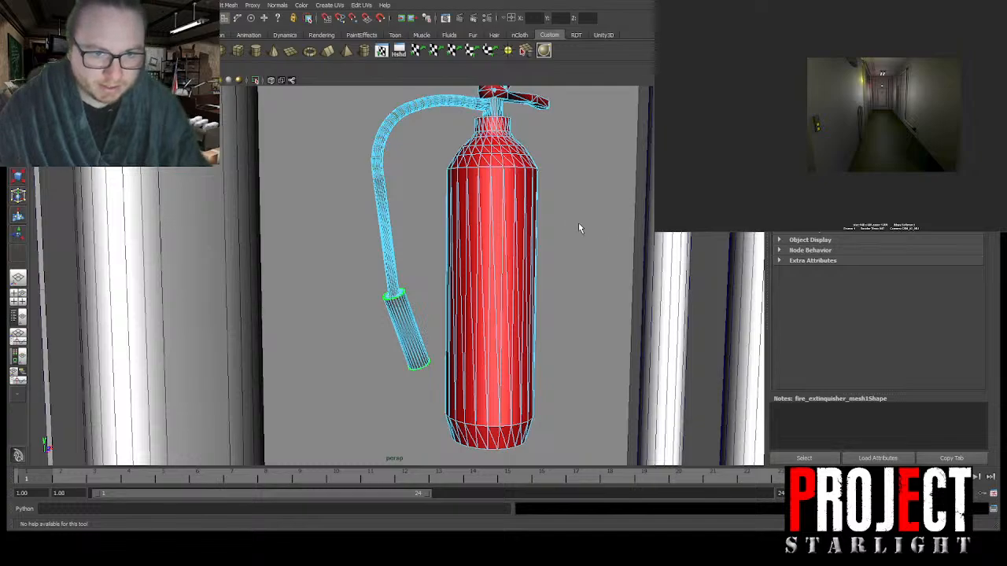
pyautogui.press('w')
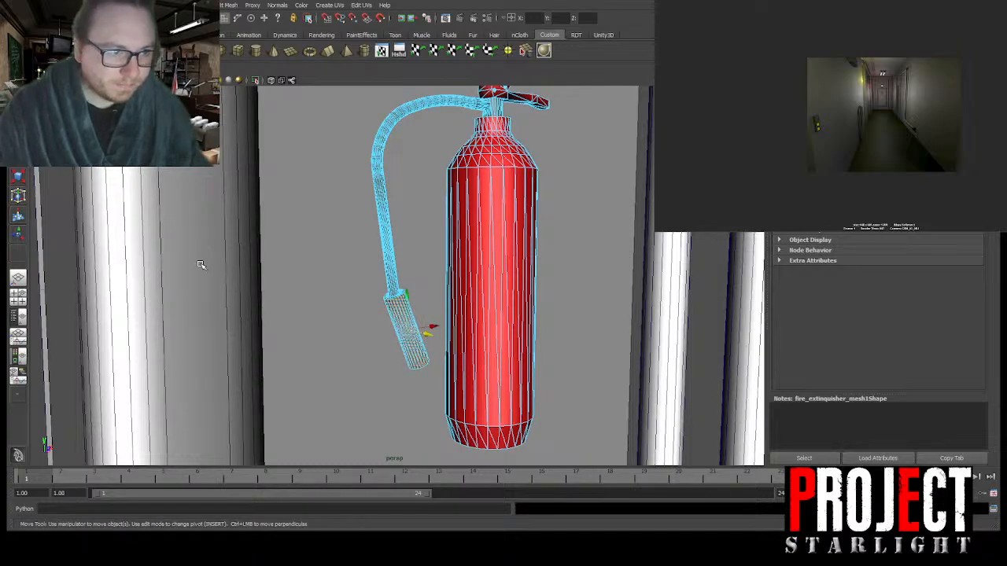
pyautogui.click(635, 259)
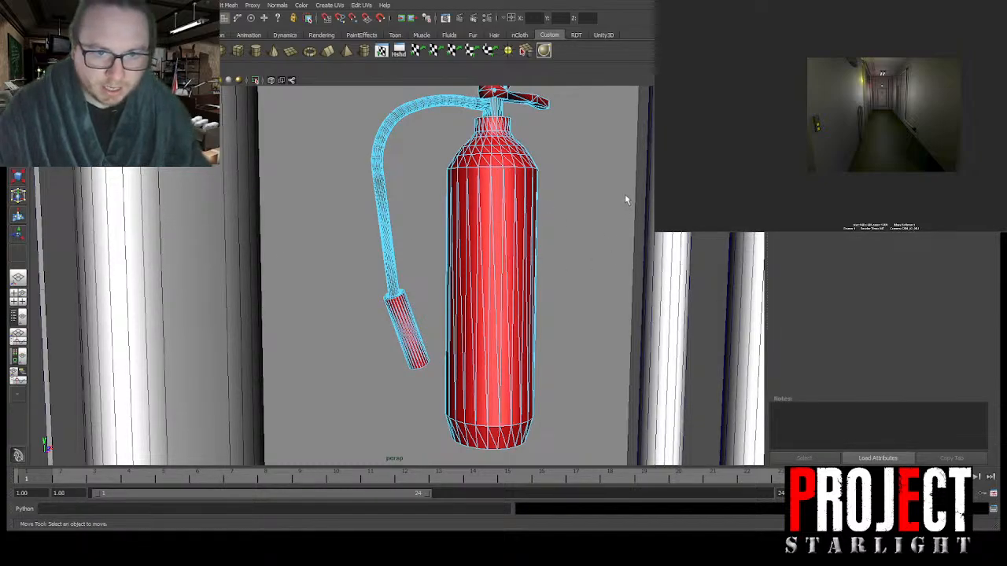
# Step: Assign a new Blinn material to the extinguisher's hose and set its reflectivity to 0
pyautogui.hotkey('ctrl', 'z')
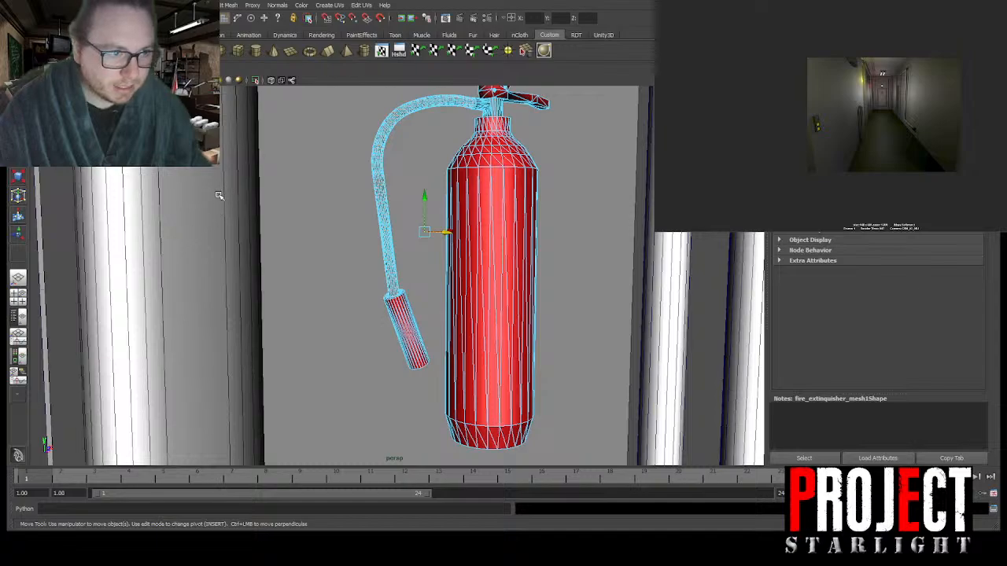
pyautogui.scroll(-4, 391, 214)
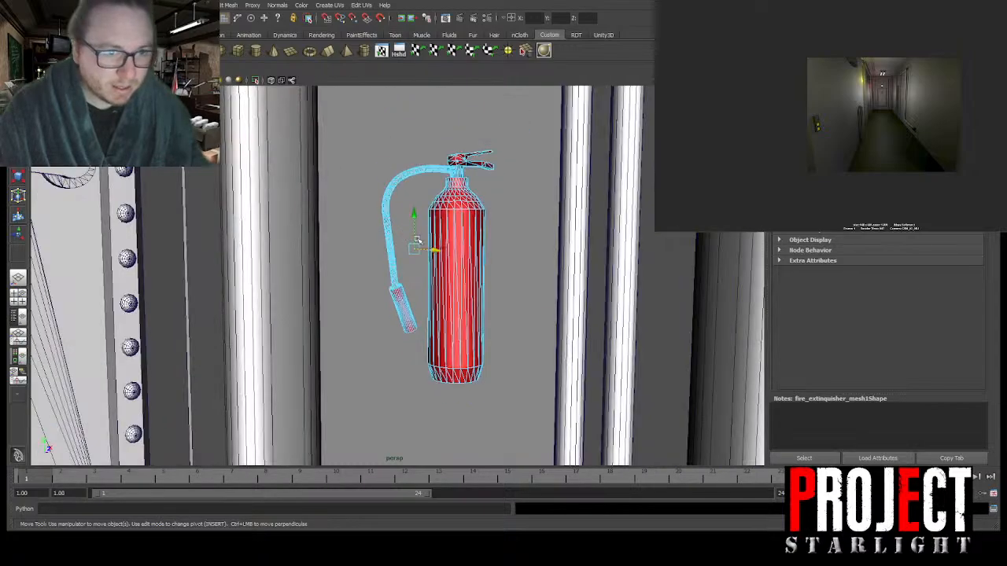
pyautogui.keyDown('alt'); pyautogui.moveTo(396, 219); pyautogui.dragTo(470, 269); pyautogui.keyUp('alt')
pyautogui.press('F8')
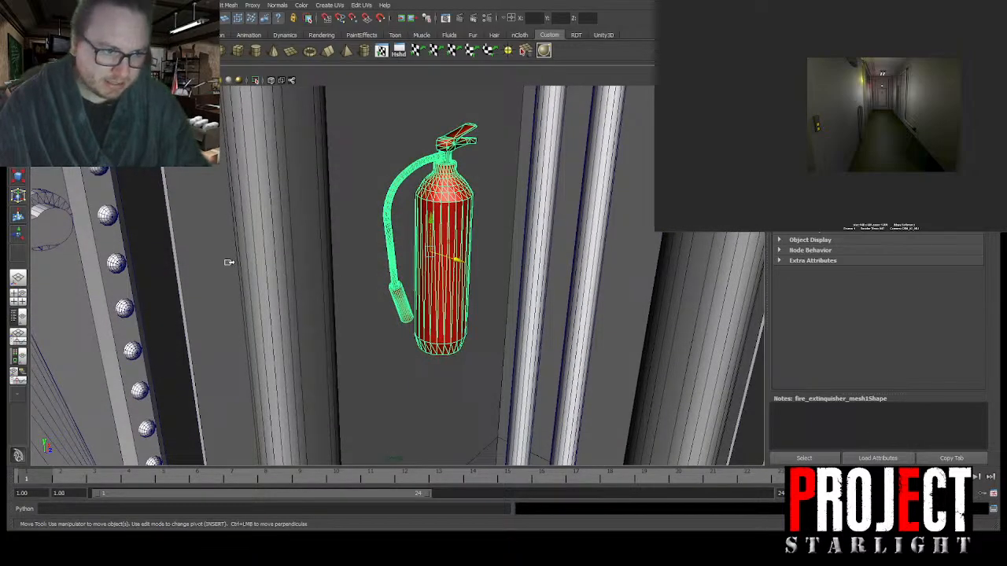
pyautogui.moveTo(922, 363); pyautogui.dragTo(859, 361)
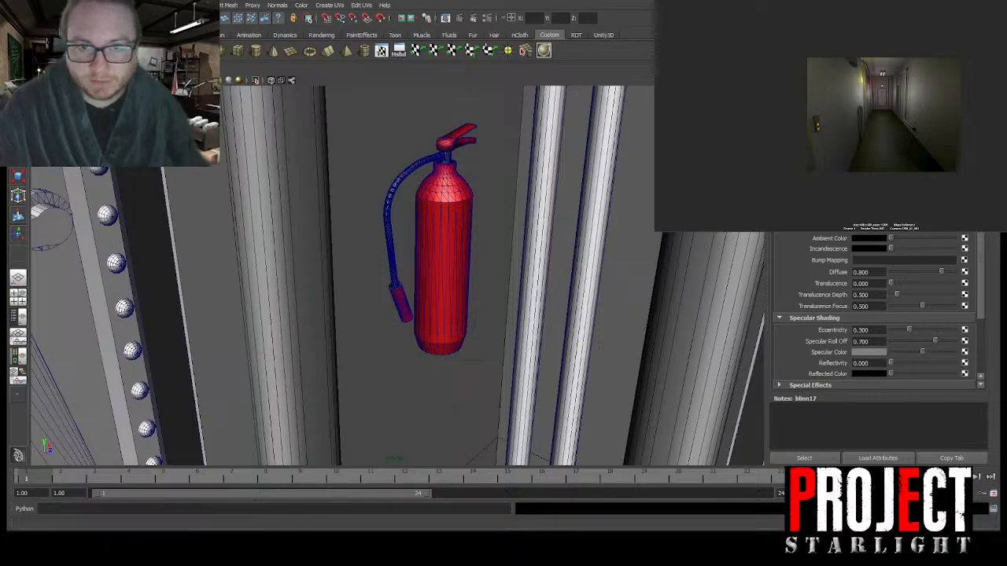
# Step: Render the corridor end to check how the fire extinguisher looks in the scene
pyautogui.keyDown('alt'); pyautogui.moveTo(535, 153); pyautogui.dragTo(405, 214, button='right'); pyautogui.keyUp('alt')
pyautogui.keyDown('alt'); pyautogui.moveTo(405, 214); pyautogui.dragTo(488, 247); pyautogui.keyUp('alt')
pyautogui.keyDown('alt'); pyautogui.moveTo(488, 247); pyautogui.dragTo(433, 142, button='right'); pyautogui.keyUp('alt')
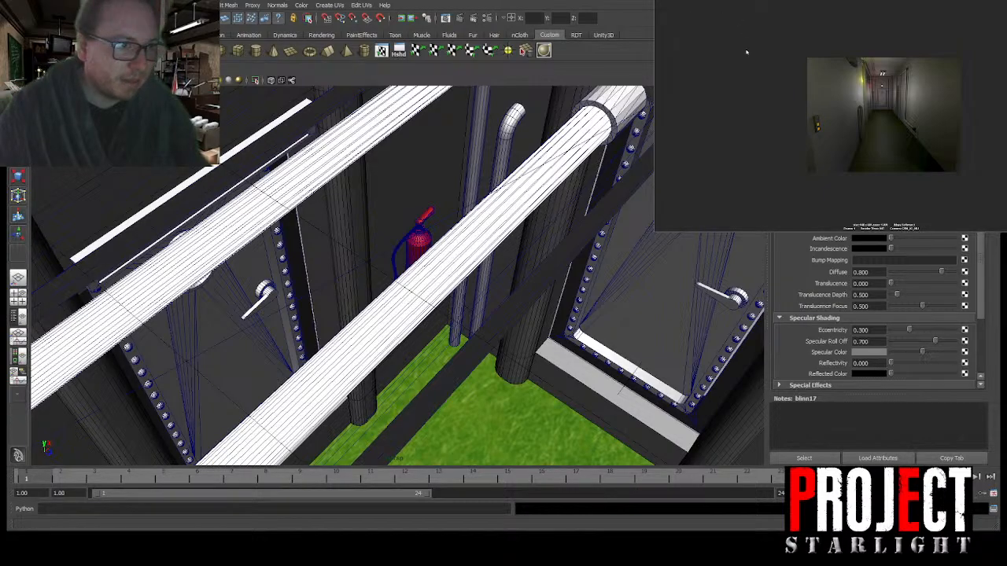
pyautogui.click(662, 1)
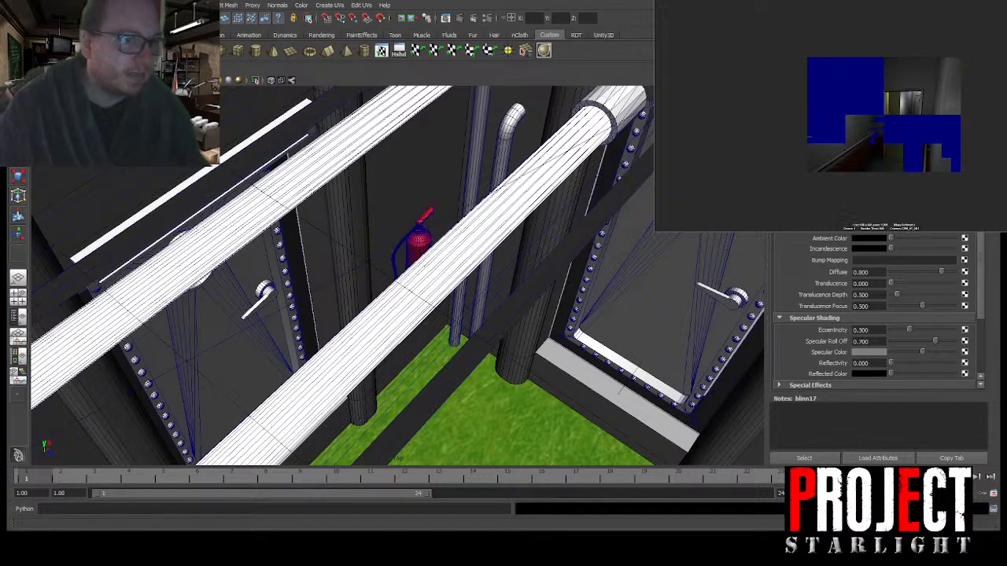
pyautogui.click(751, 49)
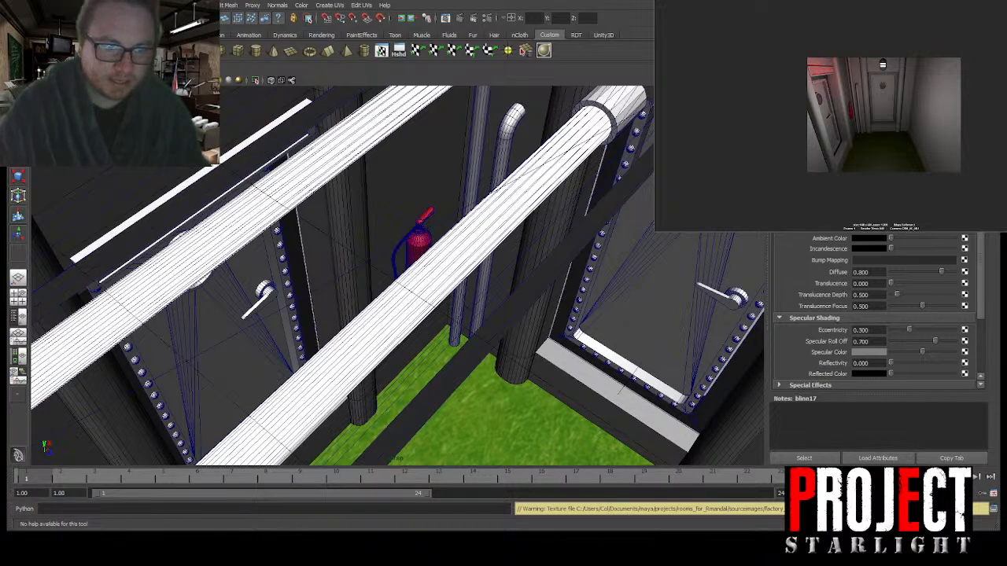
# Step: Select the fire extinguisher and adjust its position against the wall between the door and the vertical pipes
pyautogui.click(437, 253)
pyautogui.hotkey('ctrl', 'a')
pyautogui.hotkey('ctrl', 'a')
pyautogui.keyDown('alt'); pyautogui.moveTo(440, 322); pyautogui.dragTo(418, 217); pyautogui.keyUp('alt')
pyautogui.click(427, 253)
pyautogui.click(420, 241)
pyautogui.keyDown('alt'); pyautogui.moveTo(515, 234); pyautogui.dragTo(461, 249); pyautogui.keyUp('alt')
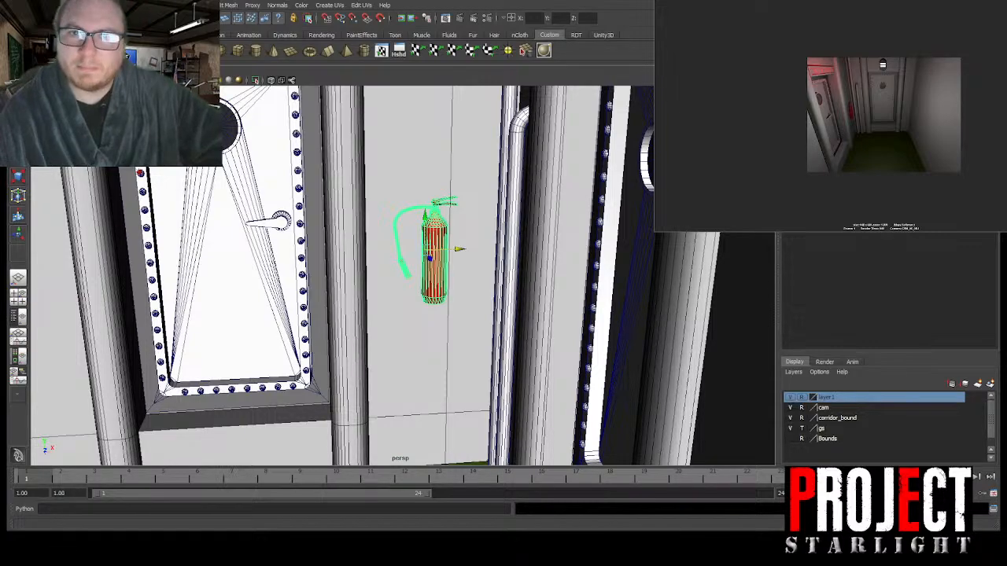
pyautogui.keyDown('alt'); pyautogui.moveTo(583, 260); pyautogui.dragTo(497, 347); pyautogui.keyUp('alt')
pyautogui.moveTo(465, 234); pyautogui.dragTo(464, 232)
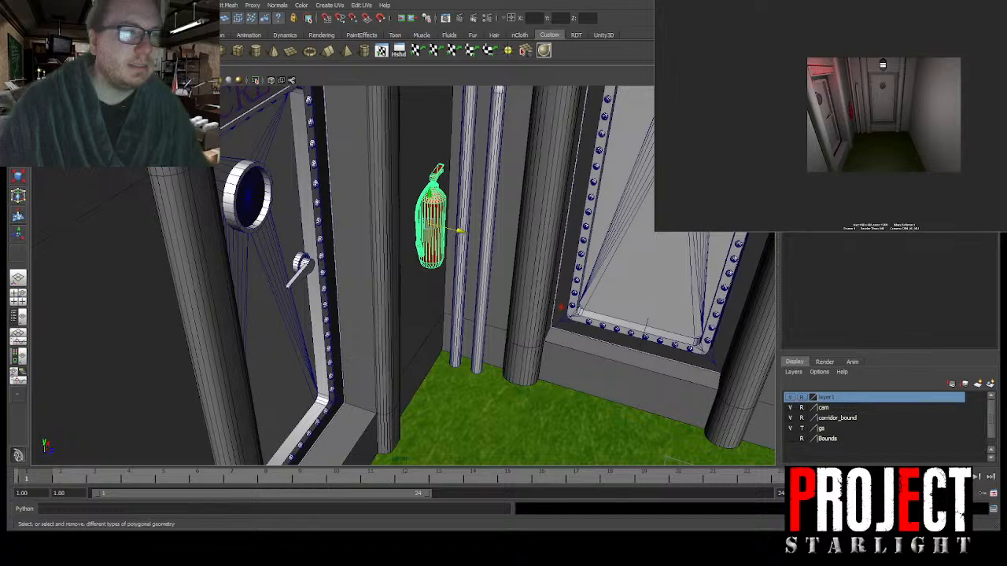
# Step: Create a polygon cube on the floor below the fire extinguisher
pyautogui.click(237, 52)
pyautogui.keyDown('alt'); pyautogui.moveTo(532, 283); pyautogui.dragTo(457, 288); pyautogui.keyUp('alt')
pyautogui.scroll(3, 483, 307)
pyautogui.keyDown('alt'); pyautogui.moveTo(483, 307); pyautogui.dragTo(497, 197, button='middle'); pyautogui.keyUp('alt')
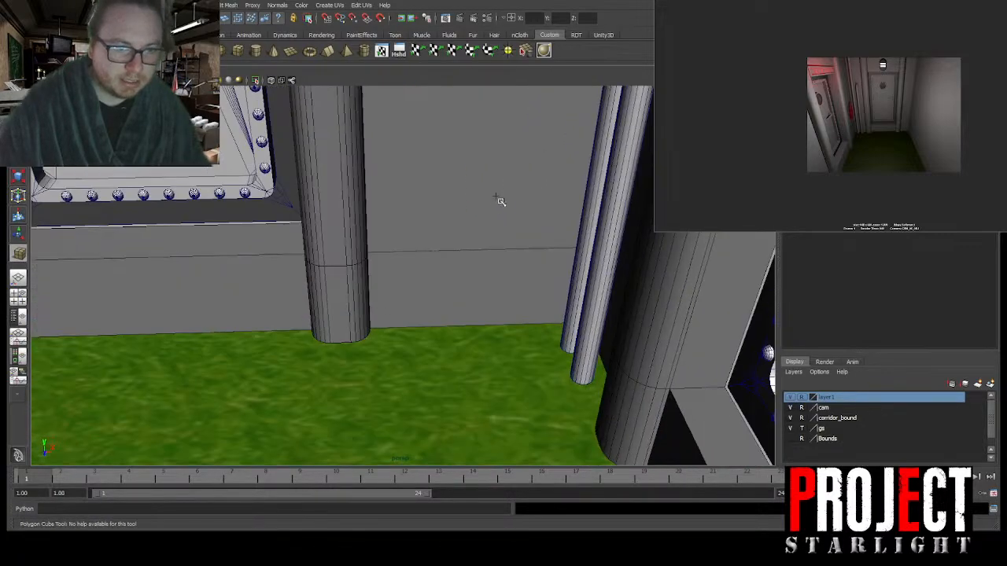
pyautogui.keyDown('alt'); pyautogui.moveTo(496, 197); pyautogui.dragTo(489, 233); pyautogui.keyUp('alt')
pyautogui.moveTo(466, 298); pyautogui.dragTo(380, 85)
# Step: Shape the cube into a thin upright plate behind the fire extinguisher and parent it to the extinguisher
pyautogui.press('f')
pyautogui.scroll(-4, 414, 215)
pyautogui.keyDown('alt'); pyautogui.moveTo(414, 216); pyautogui.dragTo(440, 287); pyautogui.keyUp('alt')
pyautogui.press('r')
pyautogui.press('w')
pyautogui.keyDown('shift'); pyautogui.click(427, 264); pyautogui.keyUp('shift')
pyautogui.press('p')
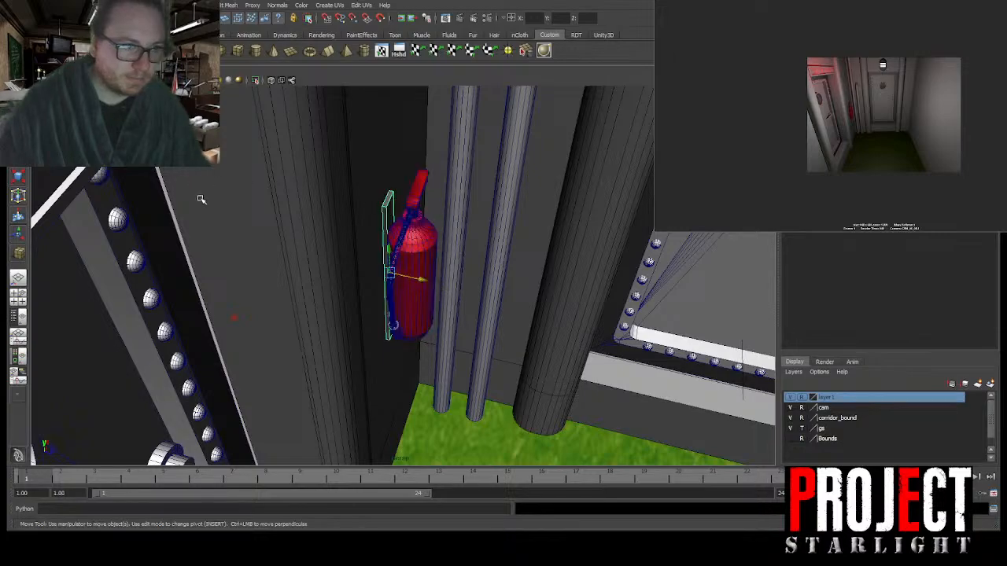
# Step: Assign a dark material to the mounting plate and align it behind the extinguisher's body
pyautogui.moveTo(216, 199); pyautogui.dragTo(216, 161, button='right')
pyautogui.keyDown('alt'); pyautogui.moveTo(606, 373); pyautogui.dragTo(416, 263); pyautogui.keyUp('alt')
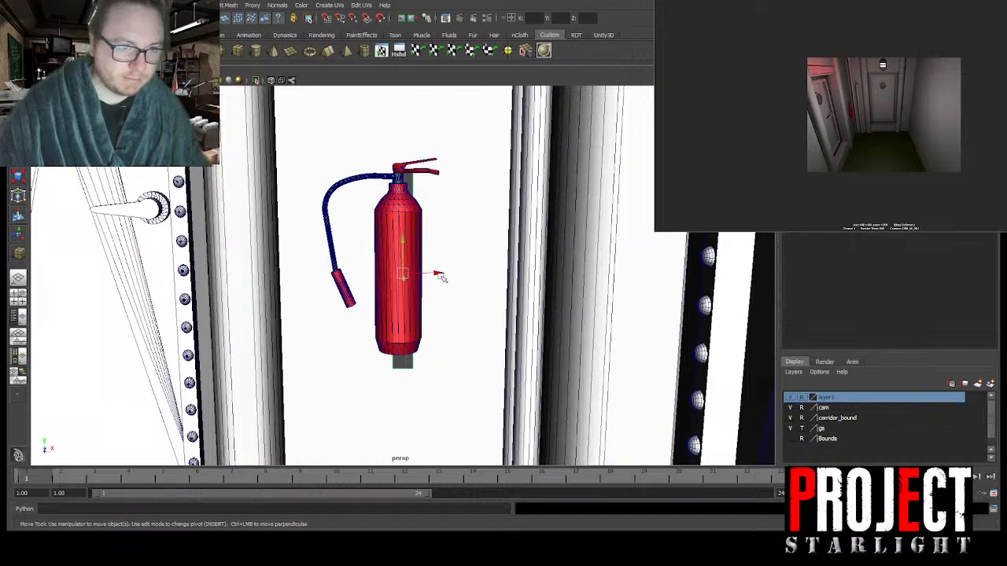
pyautogui.keyDown('alt'); pyautogui.moveTo(434, 272); pyautogui.dragTo(443, 281); pyautogui.keyUp('alt')
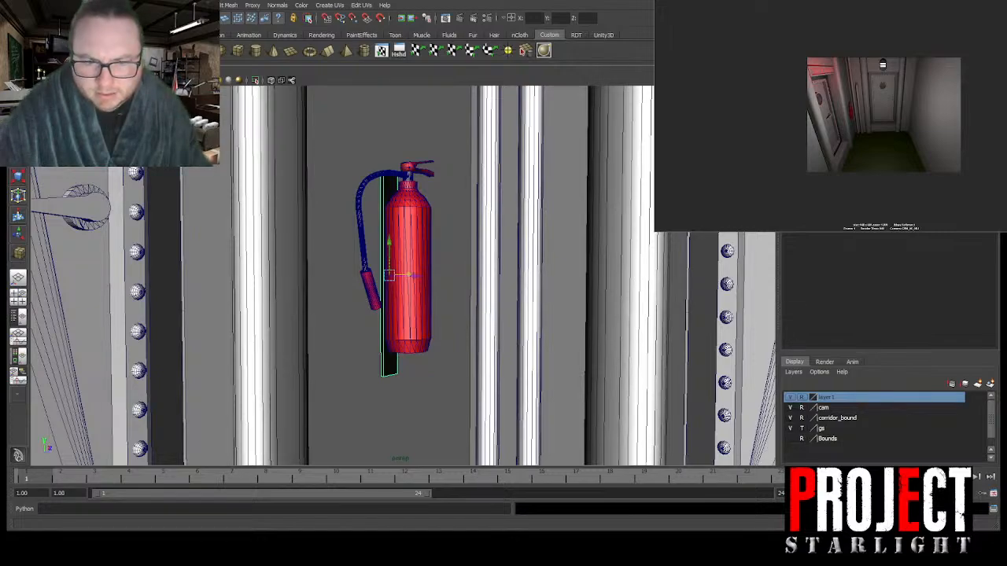
# Step: Shorten the mounting plate by raising its lower vertices so it hides behind the extinguisher, and save the scene
pyautogui.moveTo(374, 365); pyautogui.dragTo(485, 433)
pyautogui.moveTo(391, 345); pyautogui.dragTo(426, 257)
pyautogui.moveTo(499, 228); pyautogui.dragTo(496, 217, button='middle')
pyautogui.scroll(-5, 495, 228)
pyautogui.keyDown('alt'); pyautogui.moveTo(495, 227); pyautogui.dragTo(483, 292); pyautogui.keyUp('alt')
pyautogui.press('F8')
pyautogui.hotkey('ctrl', 's')
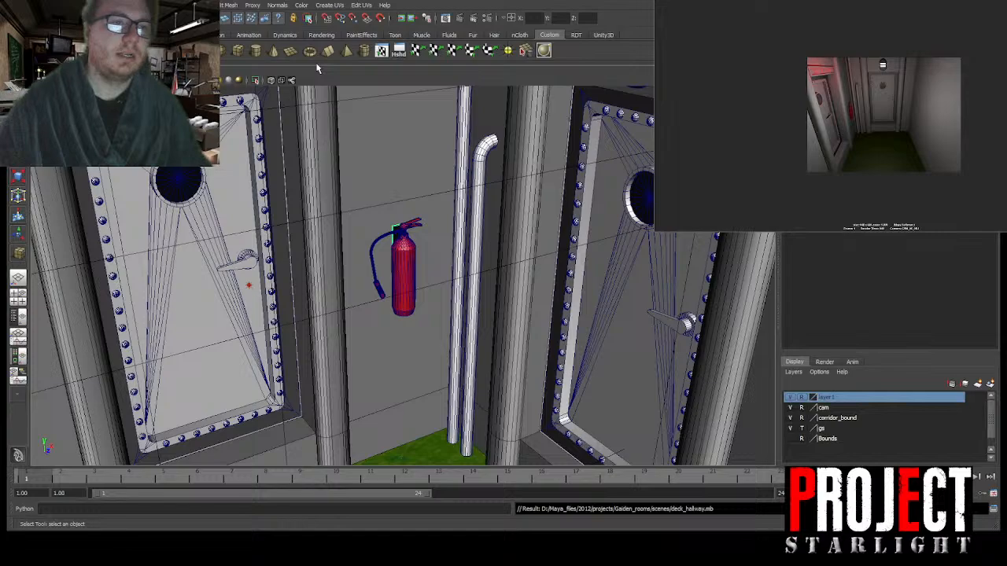
# Step: Draw a thin-walled polygon pipe as a flat ring on the floor near the corner pipes
pyautogui.doubleClick(364, 51)
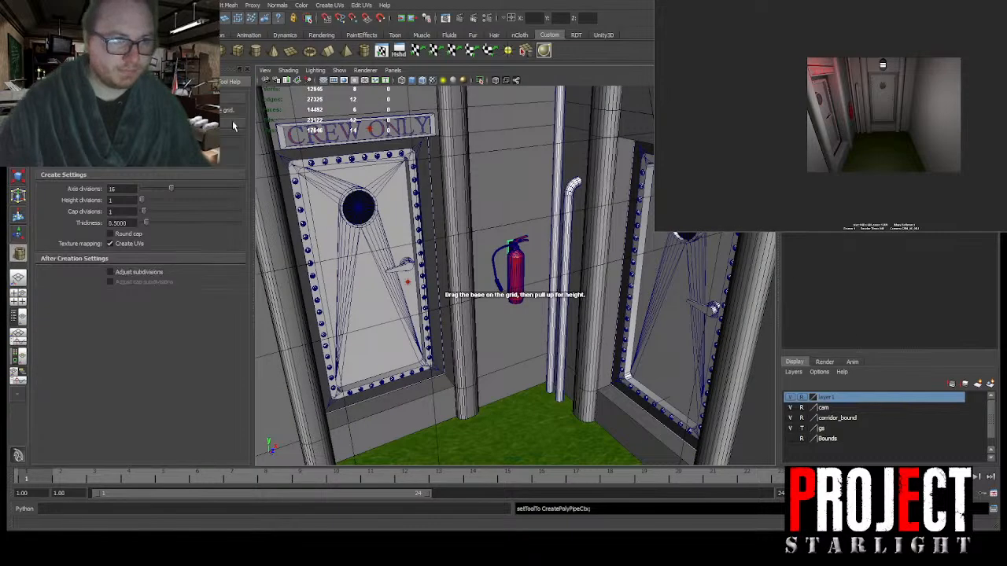
pyautogui.click(246, 70)
pyautogui.keyDown('alt'); pyautogui.moveTo(393, 212); pyautogui.dragTo(475, 292); pyautogui.keyUp('alt')
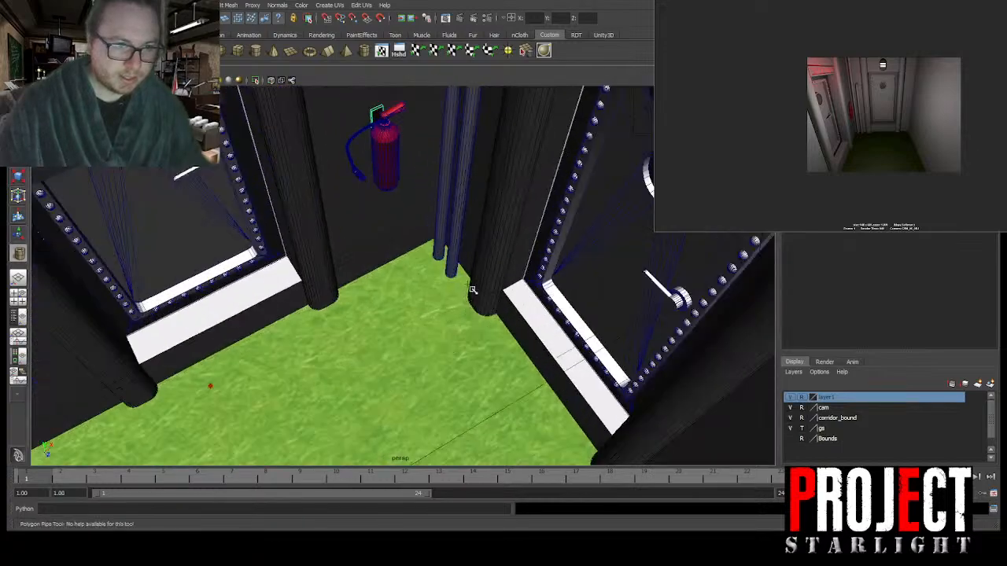
pyautogui.keyDown('alt'); pyautogui.moveTo(474, 292); pyautogui.dragTo(427, 315, button='right'); pyautogui.keyUp('alt')
pyautogui.moveTo(425, 298)
pyautogui.mouseDown()
pyautogui.moveTo(461, 290)
pyautogui.moveTo(432, 301)
pyautogui.moveTo(449, 287)
pyautogui.mouseUp()
# Step: Delete one half of the ring so that only a semicircular band remains
pyautogui.keyDown('alt'); pyautogui.moveTo(449, 287); pyautogui.dragTo(510, 286, button='right'); pyautogui.keyUp('alt')
pyautogui.keyDown('alt'); pyautogui.moveTo(511, 286); pyautogui.dragTo(512, 250, button='middle'); pyautogui.keyUp('alt')
pyautogui.keyDown('alt'); pyautogui.moveTo(511, 250); pyautogui.dragTo(376, 285); pyautogui.keyUp('alt')
pyautogui.moveTo(301, 214); pyautogui.dragTo(381, 403)
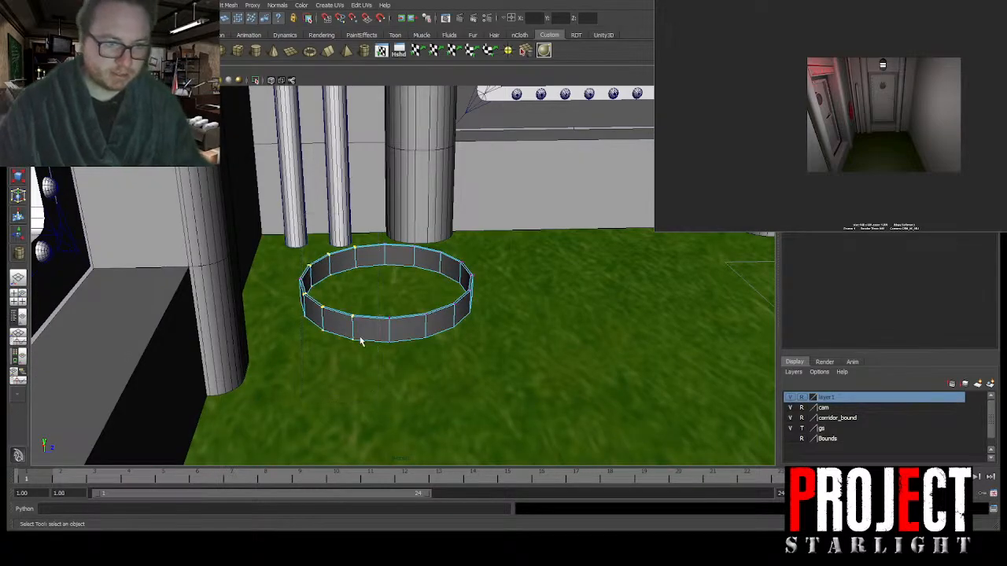
pyautogui.moveTo(286, 212); pyautogui.dragTo(371, 373)
pyautogui.press('Delete')
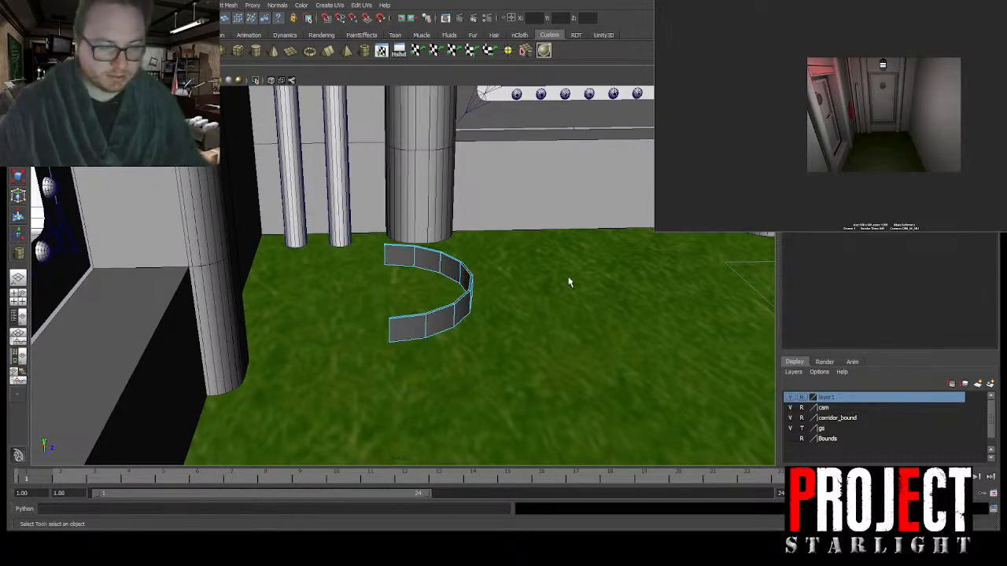
# Step: Return the semicircular band to object mode and assign the dark deck_door_mesh material to it
pyautogui.keyDown('alt'); pyautogui.moveTo(557, 285); pyautogui.dragTo(495, 297); pyautogui.keyUp('alt')
pyautogui.press('F8')
pyautogui.press('F8')
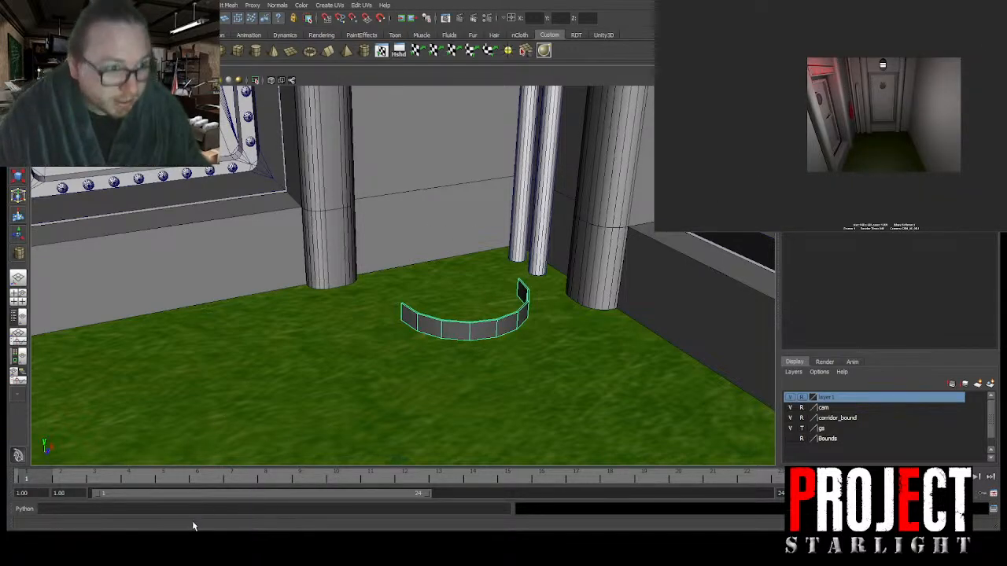
pyautogui.moveTo(211, 223); pyautogui.dragTo(214, 189, button='right')
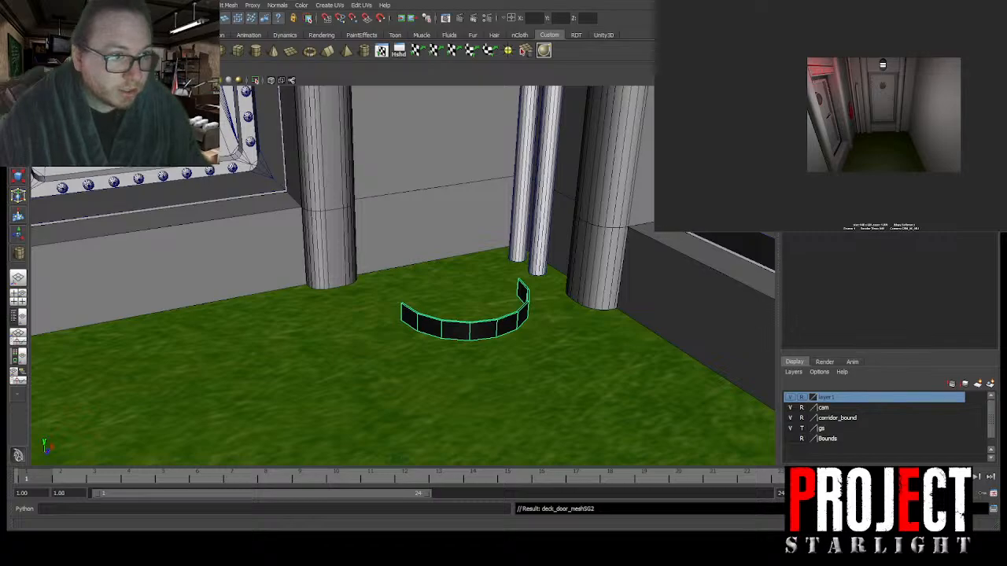
# Step: Raise the semicircular band from the floor to the height of the fire extinguisher's body
pyautogui.keyDown('alt'); pyautogui.moveTo(480, 299); pyautogui.dragTo(405, 281, button='right'); pyautogui.keyUp('alt')
pyautogui.press('w')
pyautogui.keyDown('alt'); pyautogui.moveTo(405, 281); pyautogui.dragTo(413, 176); pyautogui.keyUp('alt')
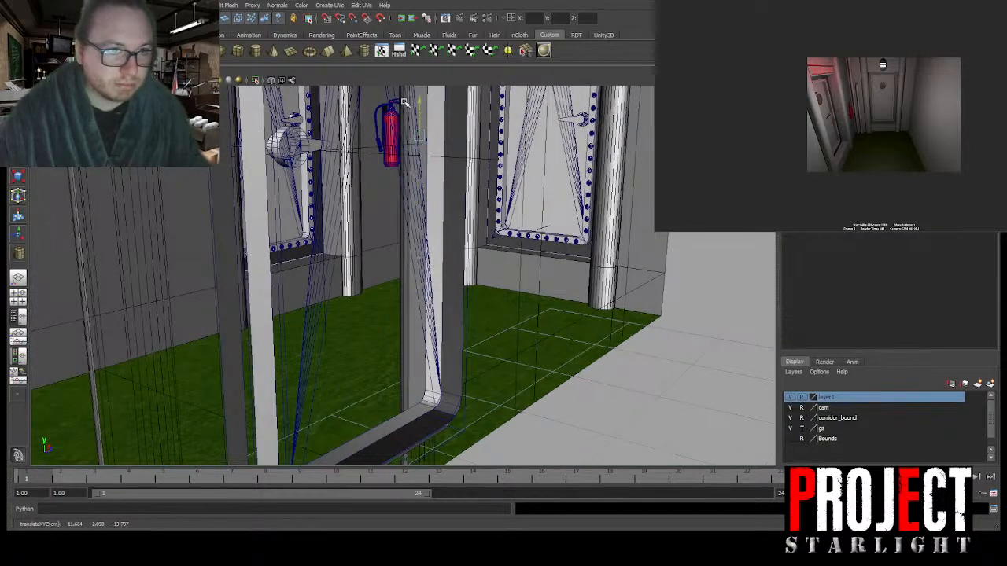
pyautogui.press('r')
pyautogui.press('f')
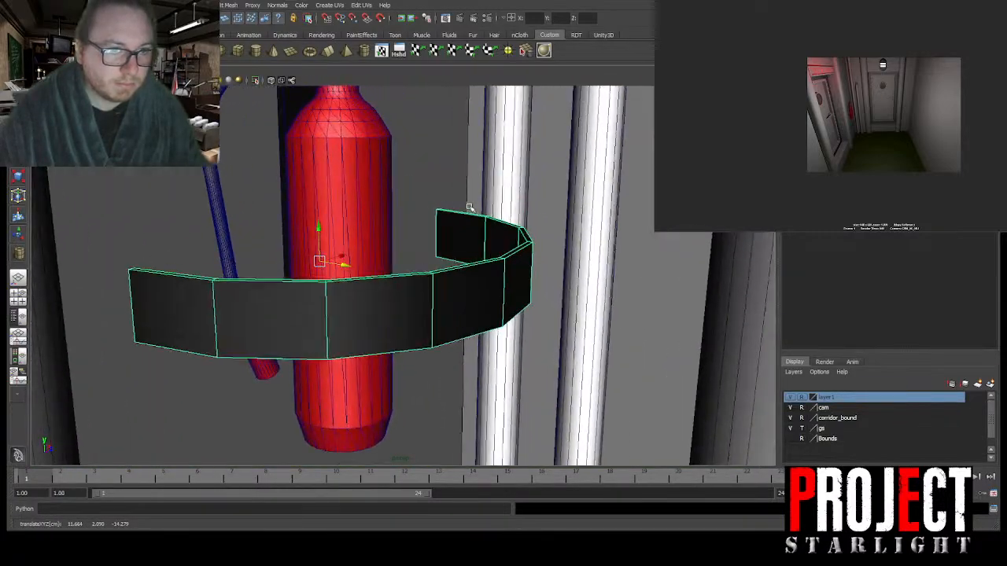
# Step: Try to scale the semicircular band down and fit it around the front of the extinguisher's body
pyautogui.moveTo(319, 252); pyautogui.dragTo(117, 260)
pyautogui.press('w')
pyautogui.press('f')
pyautogui.moveTo(428, 248); pyautogui.dragTo(418, 180)
pyautogui.moveTo(345, 234); pyautogui.dragTo(273, 226)
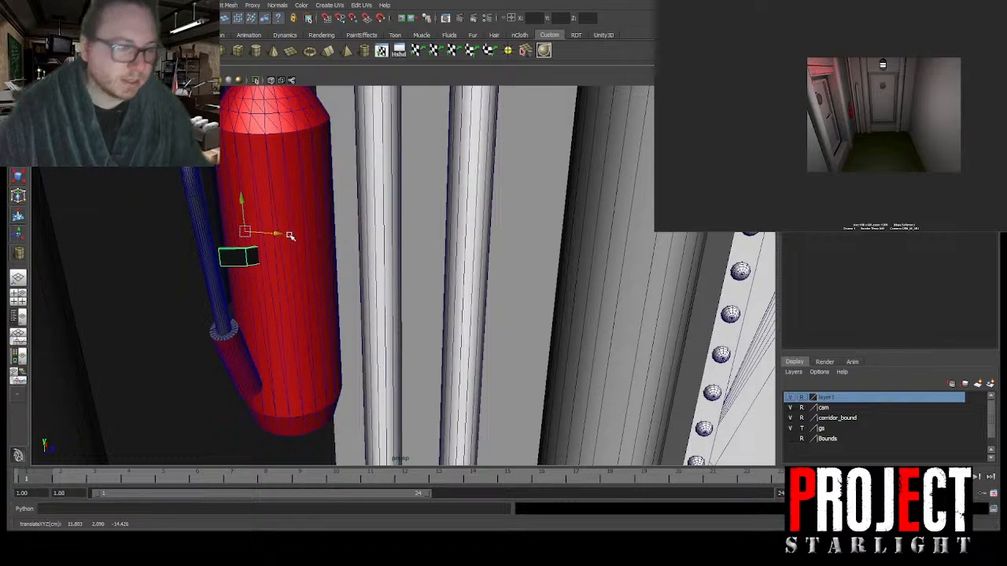
pyautogui.moveTo(281, 233); pyautogui.dragTo(308, 236)
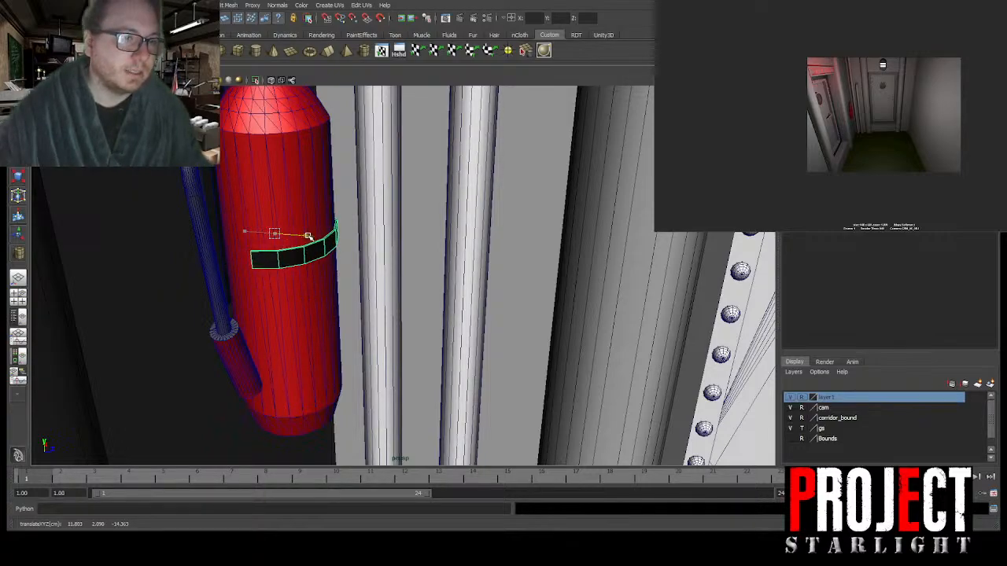
pyautogui.moveTo(266, 258); pyautogui.dragTo(228, 250, button='right')
pyautogui.moveTo(225, 233); pyautogui.dragTo(267, 293)
# Step: Inspect the fitted band around the extinguisher and undo its scaling and latest moves
pyautogui.keyDown('alt'); pyautogui.moveTo(472, 228); pyautogui.dragTo(318, 208); pyautogui.keyUp('alt')
pyautogui.keyDown('alt'); pyautogui.moveTo(568, 280); pyautogui.dragTo(561, 317); pyautogui.keyUp('alt')
pyautogui.keyDown('alt'); pyautogui.moveTo(478, 310); pyautogui.dragTo(473, 249); pyautogui.keyUp('alt')
pyautogui.scroll(-5, 468, 263)
pyautogui.keyDown('alt'); pyautogui.moveTo(456, 292); pyautogui.dragTo(480, 288); pyautogui.keyUp('alt')
pyautogui.hotkey('ctrl', 'z')
pyautogui.hotkey('ctrl', 'z')
pyautogui.hotkey('ctrl', 'z')
pyautogui.hotkey('ctrl', 'z')
pyautogui.hotkey('ctrl', 'z')
pyautogui.hotkey('ctrl', 'z')
pyautogui.hotkey('ctrl', 'z')
pyautogui.hotkey('ctrl', 'z')
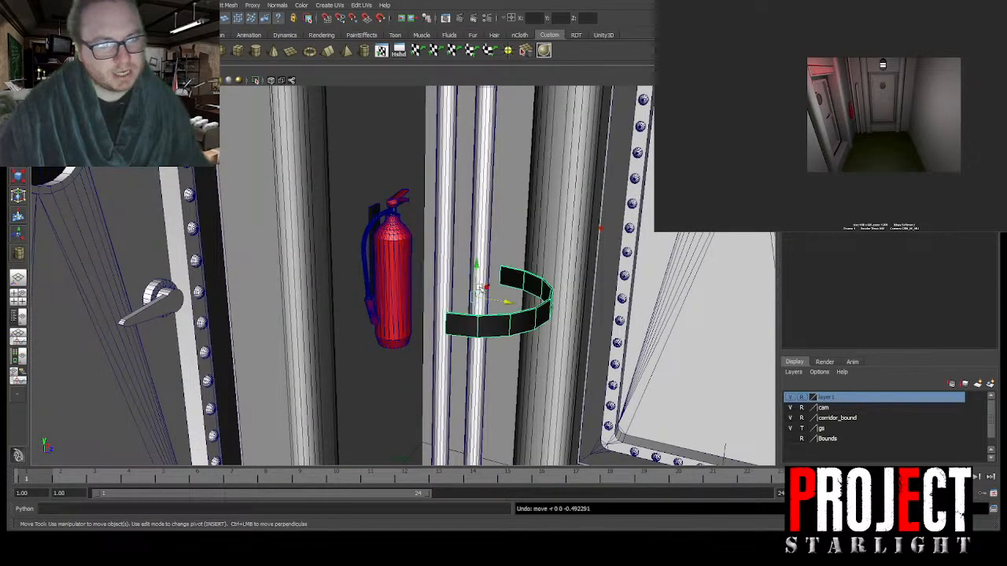
# Step: Undo the band's earlier edits back to the full ring and return the ring to object mode
pyautogui.hotkey('ctrl', 'z')
pyautogui.hotkey('ctrl', 'z')
pyautogui.hotkey('ctrl', 'z')
pyautogui.hotkey('ctrl', 'z')
pyautogui.hotkey('ctrl', 'z')
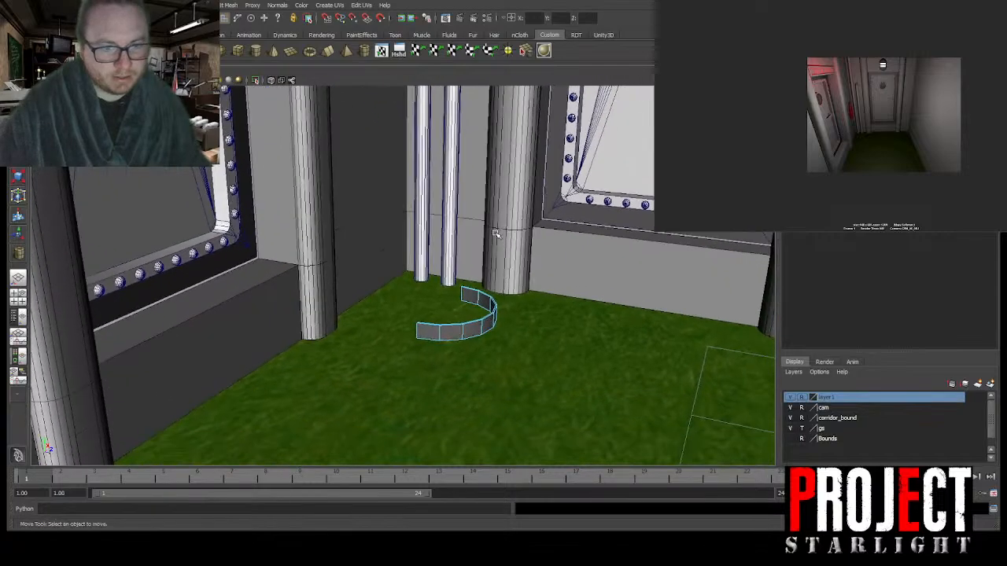
pyautogui.hotkey('ctrl', 'z')
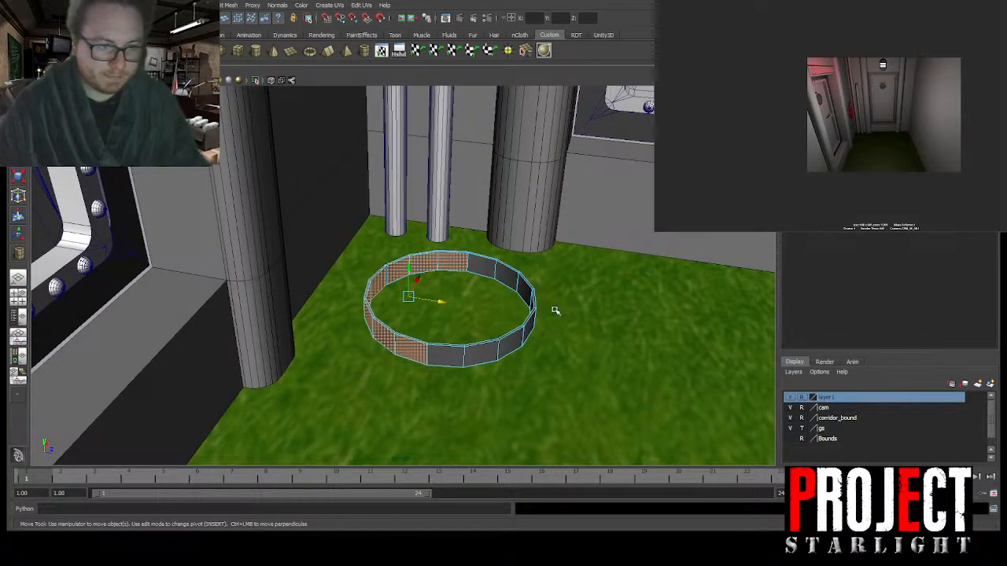
pyautogui.press('F8')
pyautogui.press('F8')
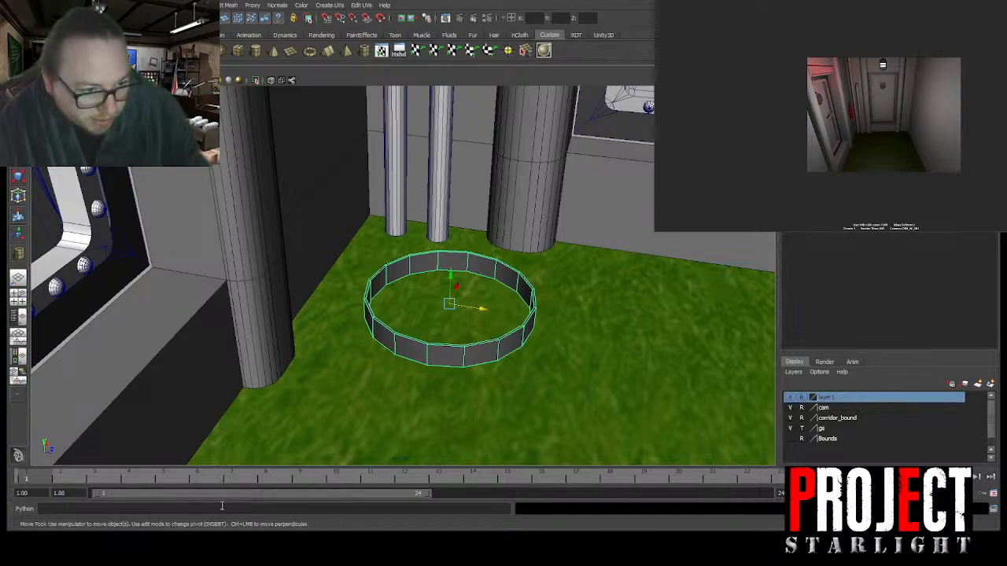
# Step: Shrink the full ring and raise it from the floor to the fire extinguisher's body
pyautogui.click(220, 171)
pyautogui.scroll(-5, 397, 150)
pyautogui.keyDown('alt'); pyautogui.moveTo(397, 149); pyautogui.dragTo(427, 221, button='middle'); pyautogui.keyUp('alt')
pyautogui.moveTo(460, 338); pyautogui.dragTo(372, 156)
pyautogui.press('r')
pyautogui.press('w')
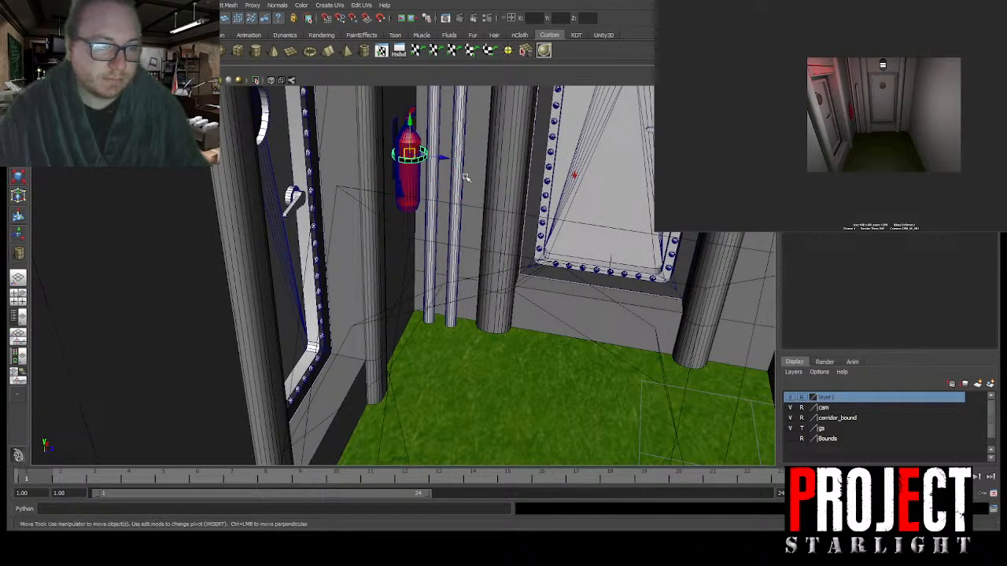
# Step: Centre the ring on the fire extinguisher's body and scale it to fit around the cylinder
pyautogui.press('f')
pyautogui.keyDown('alt'); pyautogui.moveTo(440, 224); pyautogui.dragTo(486, 240); pyautogui.keyUp('alt')
pyautogui.moveTo(442, 278); pyautogui.dragTo(395, 275)
pyautogui.keyDown('alt'); pyautogui.moveTo(621, 193); pyautogui.dragTo(525, 273); pyautogui.keyUp('alt')
pyautogui.scroll(-3, 519, 265)
pyautogui.press('r')
pyautogui.moveTo(450, 249); pyautogui.dragTo(483, 247)
pyautogui.press('w')
pyautogui.keyDown('alt'); pyautogui.moveTo(483, 247); pyautogui.dragTo(431, 285); pyautogui.keyUp('alt')
# Step: Duplicate the retaining ring and move the copy lower on the extinguisher's body
pyautogui.hotkey('ctrl', 'd')
pyautogui.keyDown('alt'); pyautogui.moveTo(430, 286); pyautogui.dragTo(461, 275); pyautogui.keyUp('alt')
pyautogui.moveTo(409, 297); pyautogui.dragTo(409, 308)
# Step: Duplicate the fire extinguisher with its retaining rings and place the copy further along the corridor wall
pyautogui.keyDown('shift'); pyautogui.click(411, 249); pyautogui.keyUp('shift')
pyautogui.scroll(-3, 434, 238)
pyautogui.keyDown('alt'); pyautogui.moveTo(394, 253); pyautogui.dragTo(498, 268); pyautogui.keyUp('alt')
pyautogui.keyDown('alt'); pyautogui.moveTo(499, 268); pyautogui.dragTo(692, 236, button='middle'); pyautogui.keyUp('alt')
pyautogui.keyDown('alt'); pyautogui.moveTo(692, 236); pyautogui.dragTo(356, 252); pyautogui.keyUp('alt')
pyautogui.hotkey('ctrl', 'd')
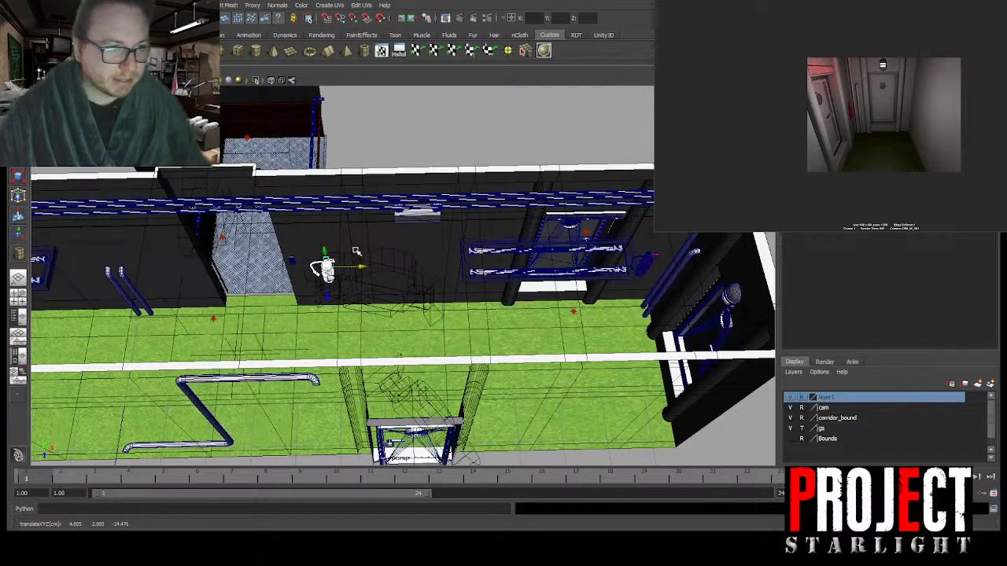
pyautogui.keyDown('alt'); pyautogui.moveTo(357, 252); pyautogui.dragTo(537, 212, button='middle'); pyautogui.keyUp('alt')
pyautogui.scroll(-4, 537, 211)
pyautogui.moveTo(516, 245); pyautogui.dragTo(347, 238)
pyautogui.click(582, 126)
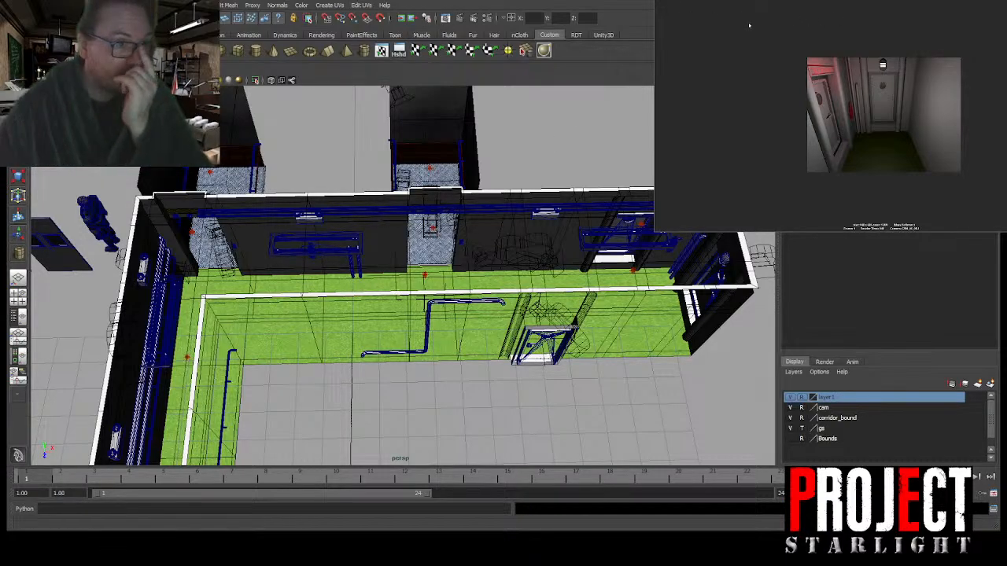
pyautogui.click(684, 18)
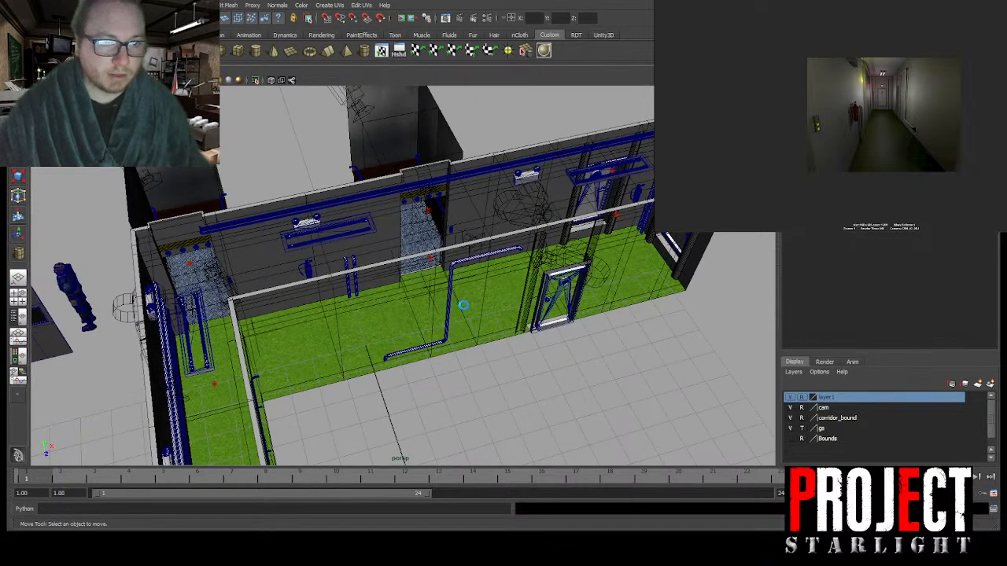
# Step: Save the deck_hallway.mb scene and view the whole hallway
pyautogui.hotkey('ctrl', 's')
pyautogui.press('q')
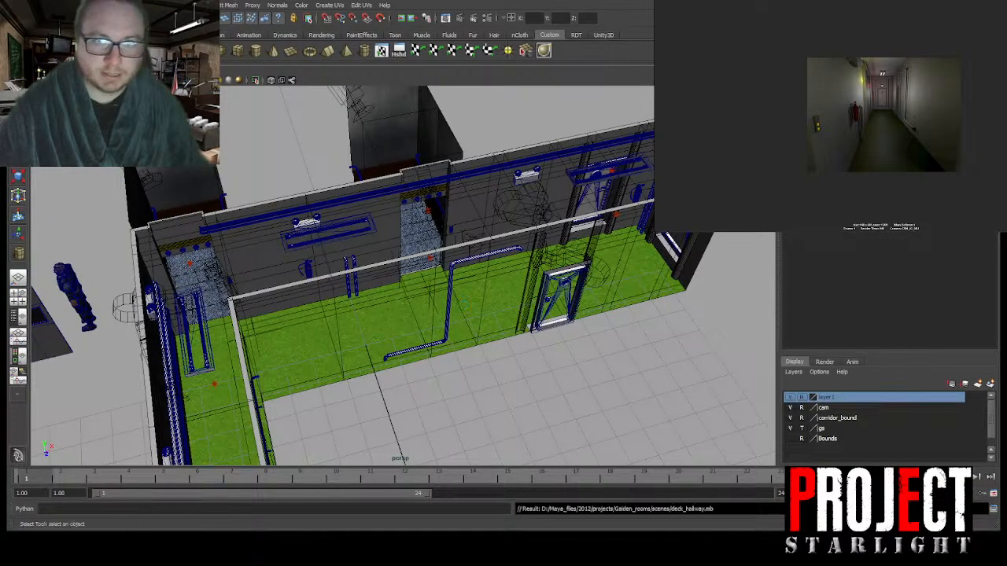
pyautogui.scroll(-8, 385, 162)
pyautogui.keyDown('alt'); pyautogui.moveTo(598, 206); pyautogui.dragTo(550, 228); pyautogui.keyUp('alt')
pyautogui.keyDown('alt'); pyautogui.moveTo(573, 223); pyautogui.dragTo(546, 213, button='middle'); pyautogui.keyUp('alt')
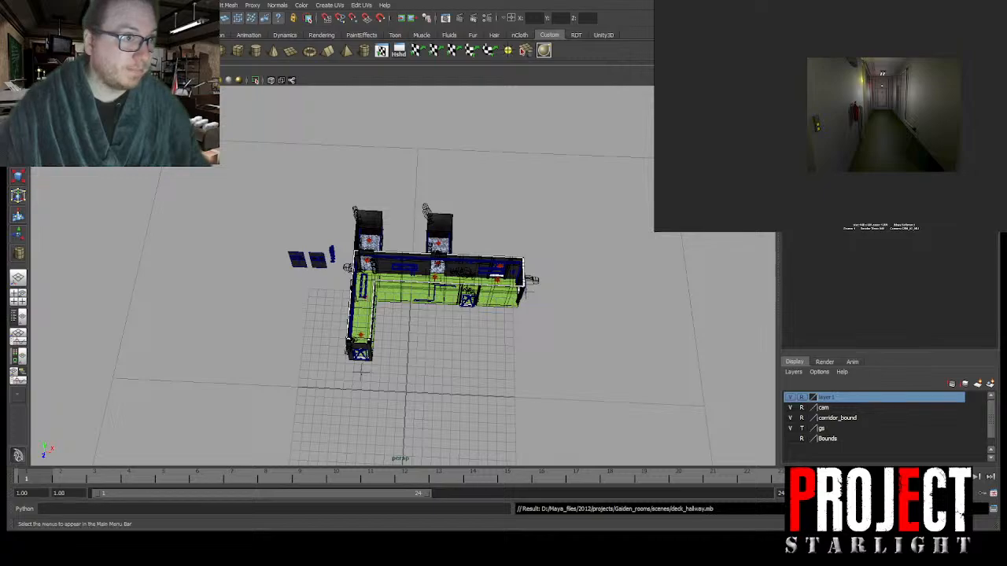
# Step: Switch to the RDT tools and arrange the large collision blocks around the outside of the deck hallway
pyautogui.click(576, 35)
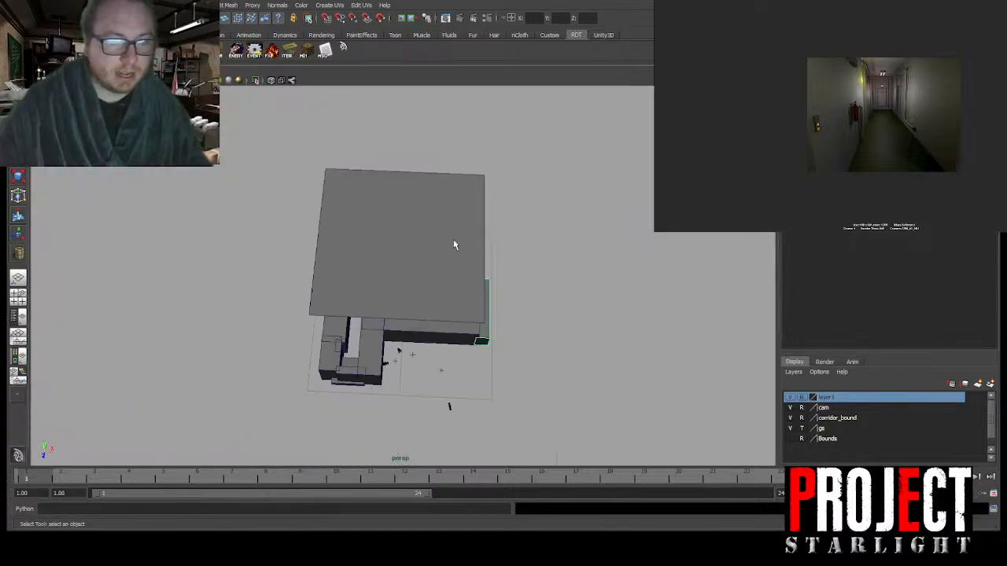
pyautogui.moveTo(454, 241)
pyautogui.keyDown('alt'); pyautogui.mouseDown()
pyautogui.moveTo(590, 227)
pyautogui.moveTo(485, 220)
pyautogui.moveTo(538, 236)
pyautogui.mouseUp(); pyautogui.keyUp('alt')
pyautogui.scroll(5, 535, 236)
pyautogui.moveTo(437, 256)
pyautogui.keyDown('alt'); pyautogui.mouseDown()
pyautogui.moveTo(459, 268)
pyautogui.moveTo(446, 238)
pyautogui.moveTo(444, 262)
pyautogui.mouseUp(); pyautogui.keyUp('alt')
pyautogui.click(459, 234)
pyautogui.keyDown('alt'); pyautogui.moveTo(502, 239); pyautogui.dragTo(546, 230); pyautogui.keyUp('alt')
pyautogui.press('w')
pyautogui.scroll(2, 505, 221)
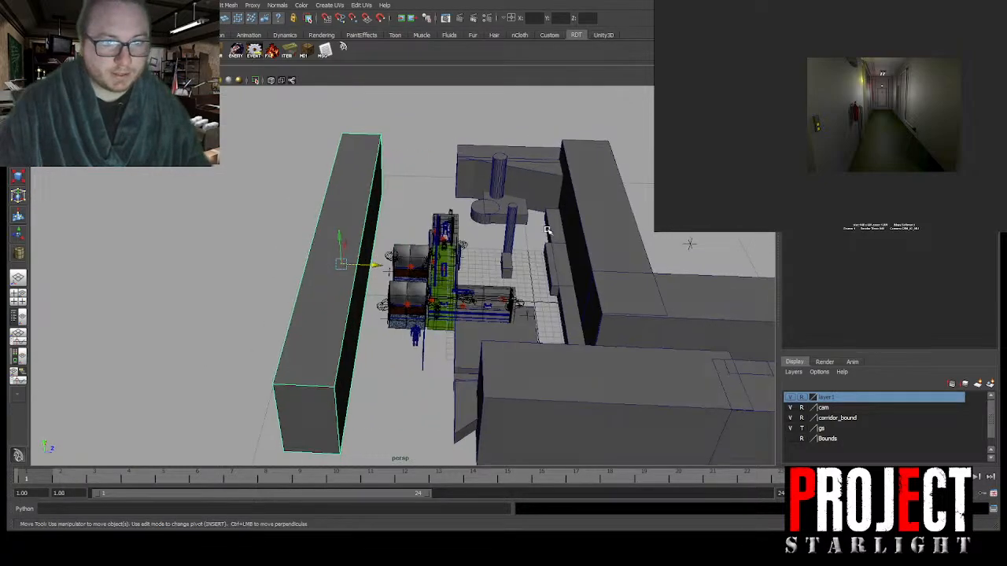
pyautogui.keyDown('alt'); pyautogui.moveTo(546, 230); pyautogui.dragTo(434, 223, button='middle'); pyautogui.keyUp('alt')
pyautogui.keyDown('alt'); pyautogui.moveTo(434, 223); pyautogui.dragTo(517, 233); pyautogui.keyUp('alt')
pyautogui.click(500, 239)
pyautogui.moveTo(524, 229); pyautogui.dragTo(479, 274)
pyautogui.keyDown('alt'); pyautogui.moveTo(479, 275); pyautogui.dragTo(499, 233, button='middle'); pyautogui.keyUp('alt')
pyautogui.keyDown('alt'); pyautogui.moveTo(499, 236); pyautogui.dragTo(649, 200); pyautogui.keyUp('alt')
# Step: Put the reference door panels and figure beside the hallway on a new display layer
pyautogui.click(321, 240)
pyautogui.scroll(4, 472, 146)
pyautogui.keyDown('alt'); pyautogui.moveTo(472, 145); pyautogui.dragTo(398, 277, button='middle'); pyautogui.keyUp('alt')
pyautogui.keyDown('alt'); pyautogui.moveTo(398, 277); pyautogui.dragTo(324, 238); pyautogui.keyUp('alt')
pyautogui.click(362, 298)
pyautogui.hotkey('ctrl', 'z')
pyautogui.keyDown('alt'); pyautogui.moveTo(324, 237); pyautogui.dragTo(387, 269, button='middle'); pyautogui.keyUp('alt')
pyautogui.moveTo(496, 317); pyautogui.dragTo(472, 265)
pyautogui.scroll(-5, 498, 318)
pyautogui.click(990, 384)
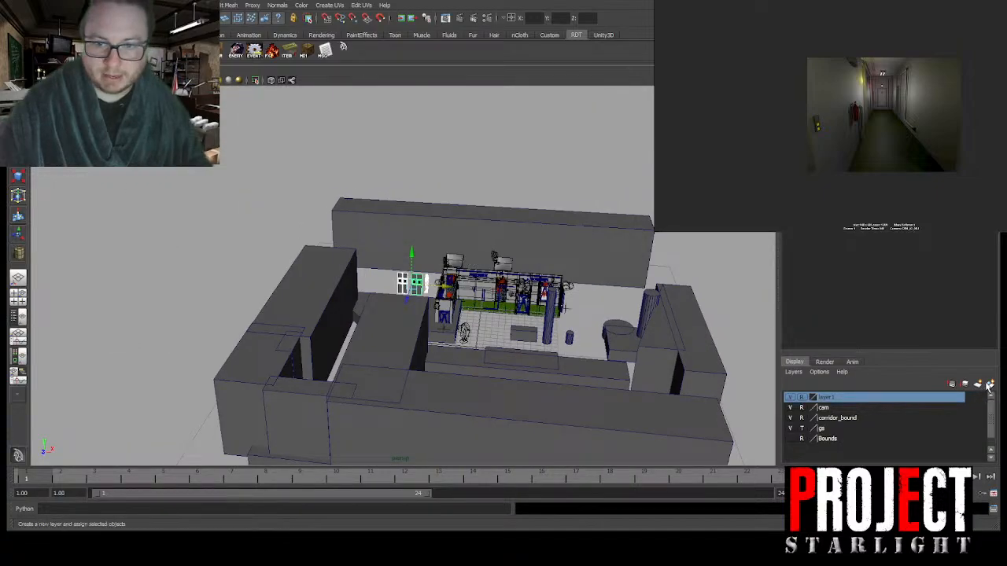
# Step: Move the wide, low collision block up against the outer wall of the hallway's short wing
pyautogui.scroll(4, 393, 285)
pyautogui.keyDown('alt'); pyautogui.moveTo(393, 284); pyautogui.dragTo(450, 344); pyautogui.keyUp('alt')
pyautogui.click(439, 327)
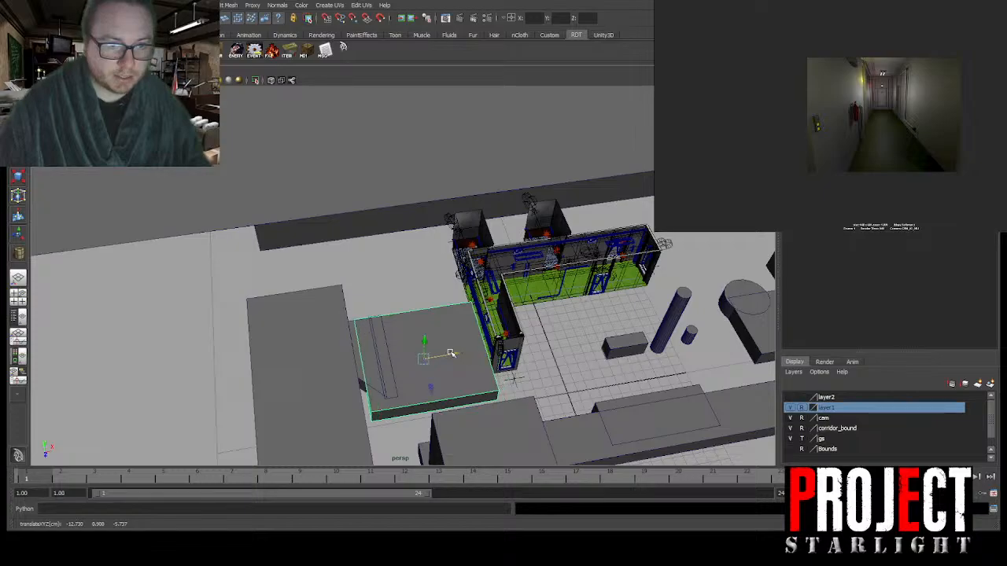
pyautogui.scroll(5, 425, 387)
pyautogui.moveTo(461, 249)
pyautogui.keyDown('alt'); pyautogui.mouseDown()
pyautogui.moveTo(612, 236)
pyautogui.moveTo(599, 247)
pyautogui.moveTo(448, 250)
pyautogui.mouseUp(); pyautogui.keyUp('alt')
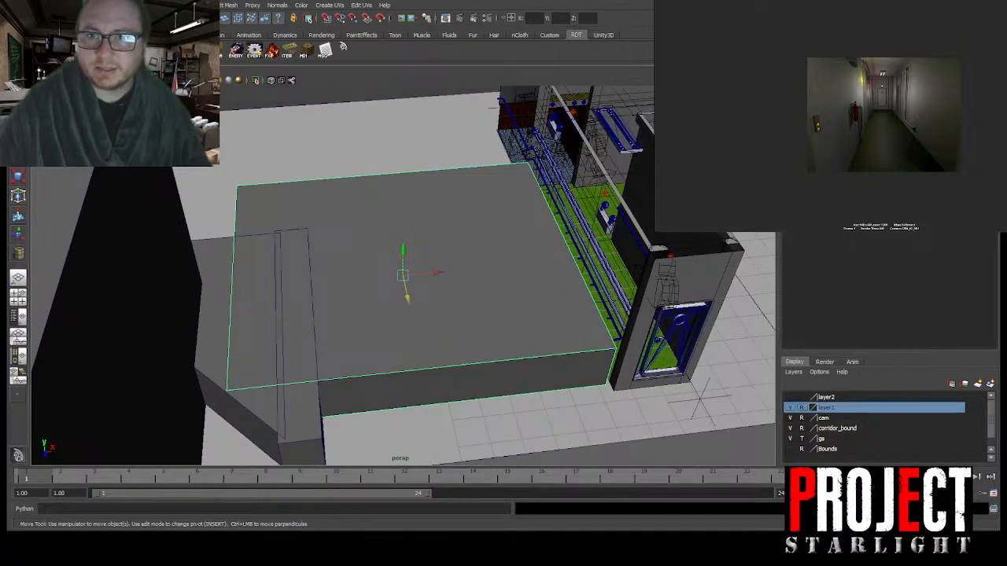
# Step: Open the low collision block's attributes and narrow the block into a thin strip
pyautogui.hotkey('ctrl', 'a')
pyautogui.click(883, 93)
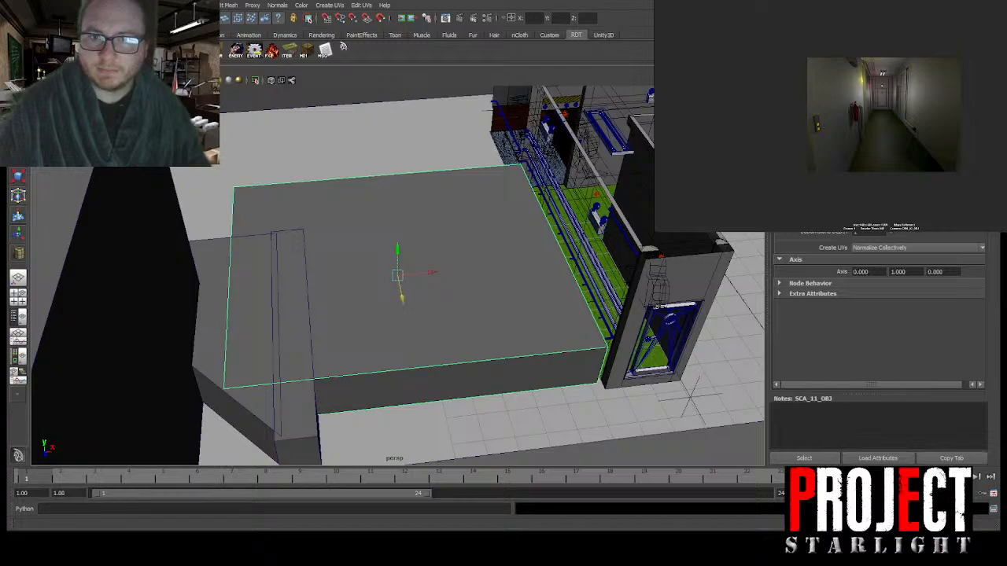
pyautogui.moveTo(936, 169); pyautogui.dragTo(891, 170)
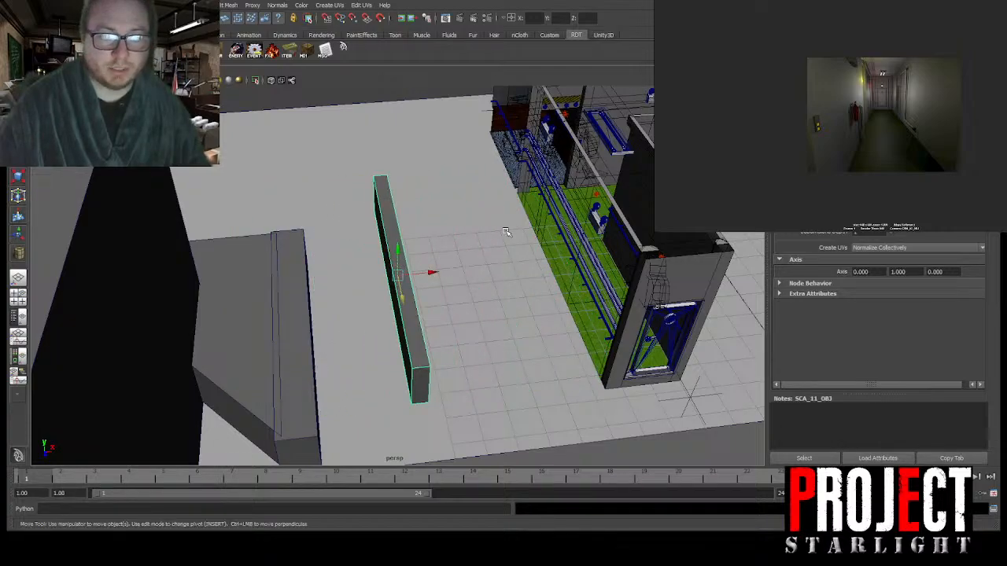
# Step: Fit the thin collision block along the short wing's outer wall at about X -6.9, Y 0.9, Z -9.2
pyautogui.moveTo(435, 272); pyautogui.dragTo(285, 238)
pyautogui.press('f')
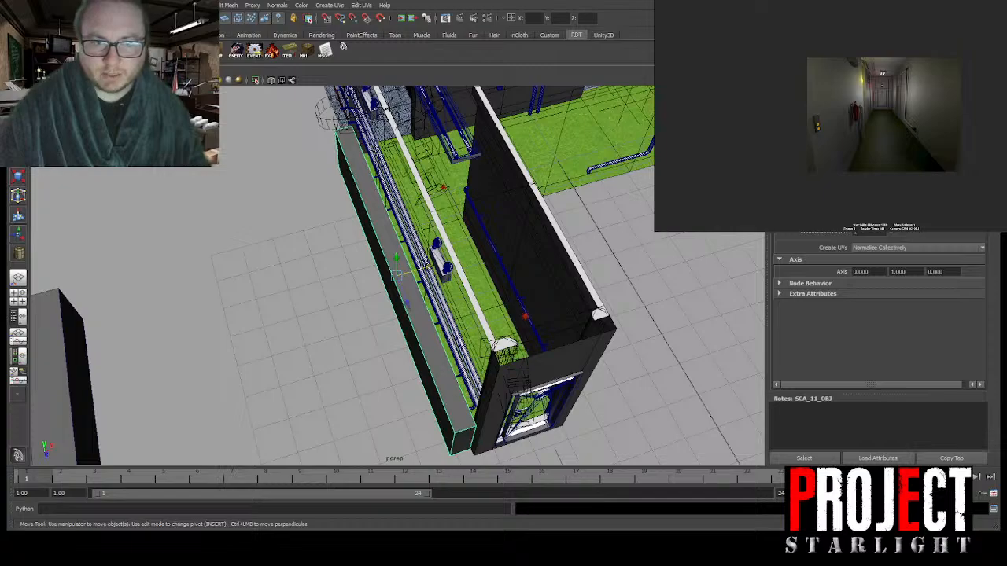
pyautogui.keyDown('alt'); pyautogui.moveTo(511, 224); pyautogui.dragTo(370, 273); pyautogui.keyUp('alt')
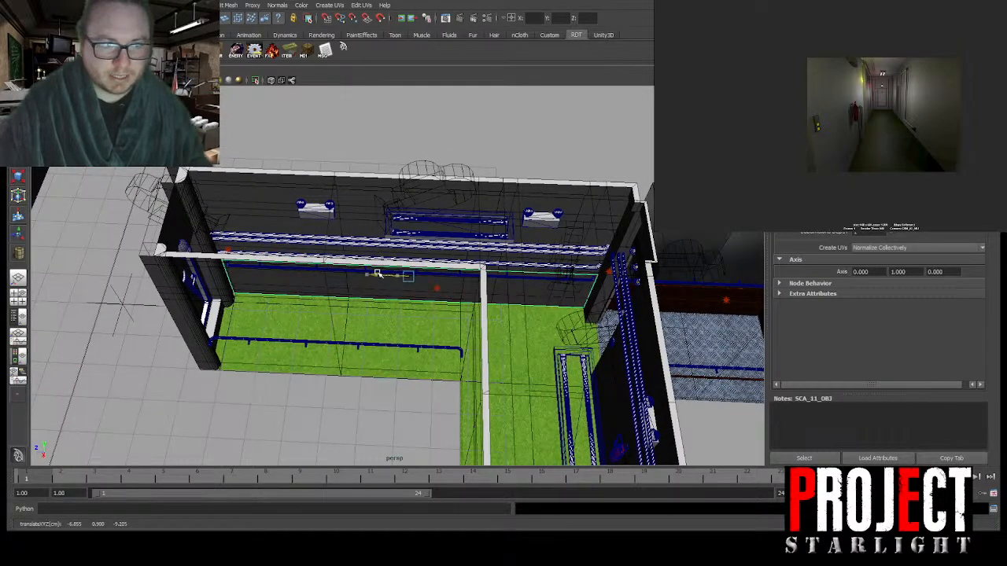
pyautogui.keyDown('alt'); pyautogui.moveTo(382, 272); pyautogui.dragTo(407, 307); pyautogui.keyUp('alt')
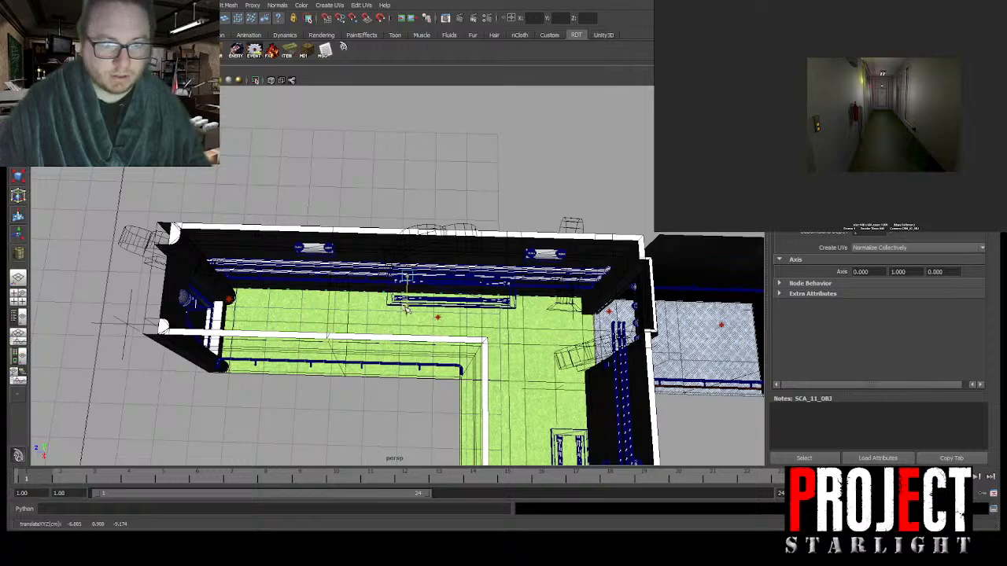
pyautogui.keyDown('alt'); pyautogui.moveTo(406, 308); pyautogui.dragTo(409, 259); pyautogui.keyUp('alt')
pyautogui.scroll(-5, 409, 259)
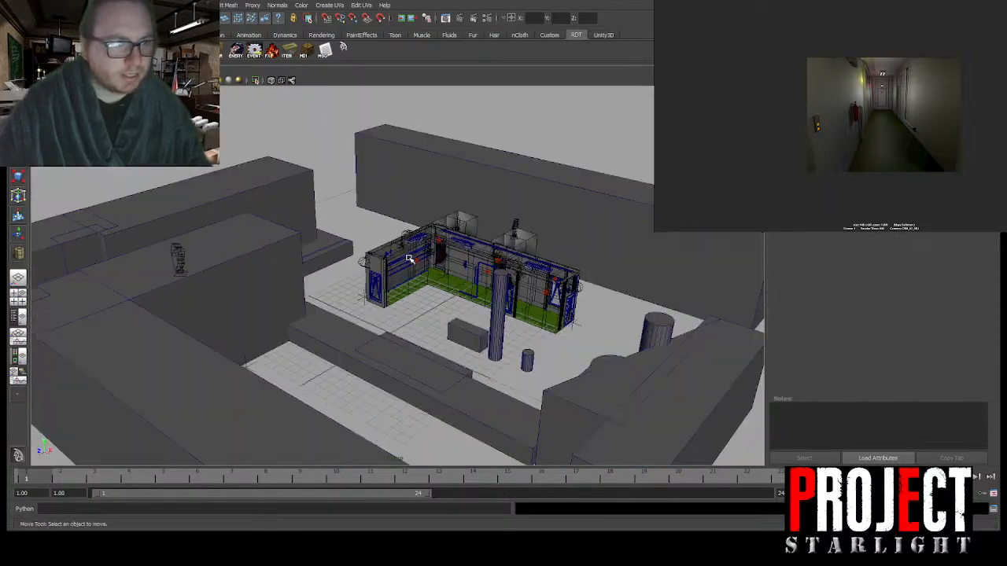
# Step: Place another low, narrow collision block inside the hallway's inner corner
pyautogui.click(328, 258)
pyautogui.keyDown('alt'); pyautogui.moveTo(328, 258); pyautogui.dragTo(472, 315); pyautogui.keyUp('alt')
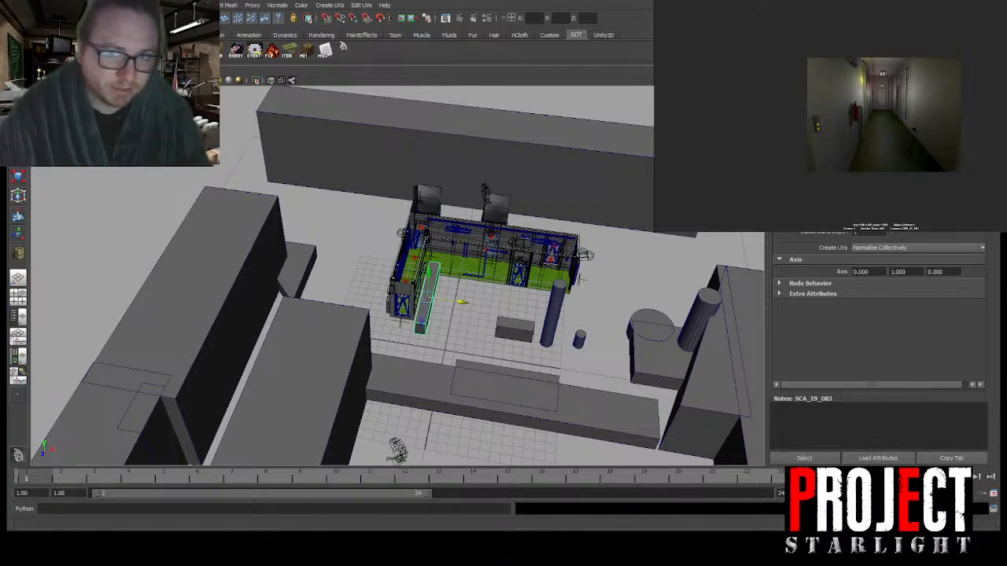
pyautogui.keyDown('alt'); pyautogui.moveTo(504, 285); pyautogui.dragTo(555, 286, button='right'); pyautogui.keyUp('alt')
pyautogui.keyDown('alt'); pyautogui.moveTo(555, 286); pyautogui.dragTo(479, 259, button='middle'); pyautogui.keyUp('alt')
pyautogui.keyDown('alt'); pyautogui.moveTo(479, 258); pyautogui.dragTo(550, 302); pyautogui.keyUp('alt')
# Step: Move the small box block and the tall column away from the hallway, beside the round collision blocks
pyautogui.click(613, 344)
pyautogui.scroll(-3, 612, 345)
pyautogui.keyDown('alt'); pyautogui.moveTo(606, 347); pyautogui.dragTo(494, 287, button='middle'); pyautogui.keyUp('alt')
pyautogui.click(447, 290)
pyautogui.moveTo(456, 291); pyautogui.dragTo(621, 310)
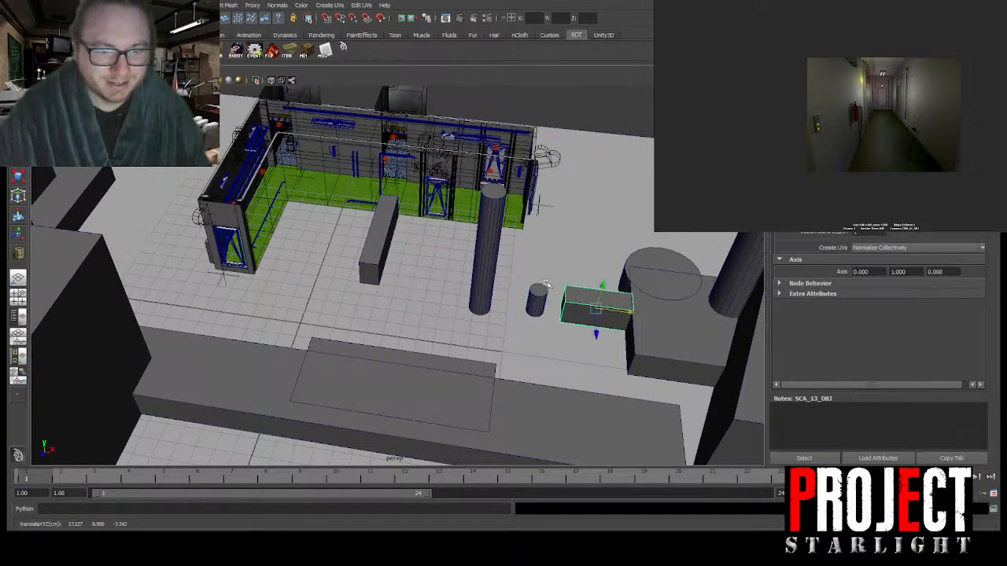
pyautogui.click(495, 273)
pyautogui.moveTo(521, 268); pyautogui.dragTo(657, 273)
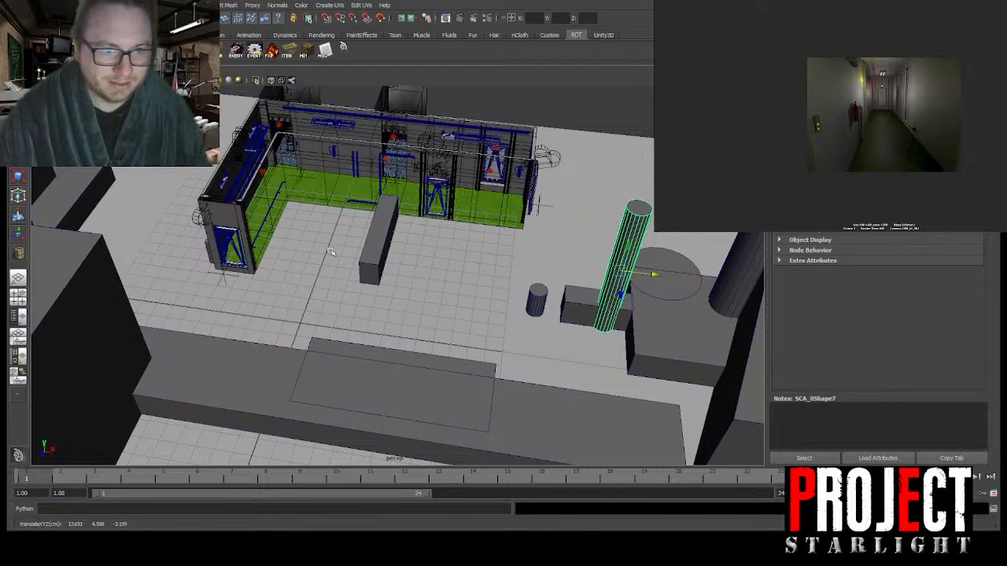
# Step: Restore the collision block in the hallway's inner corner to its wide rectangular shape
pyautogui.click(366, 247)
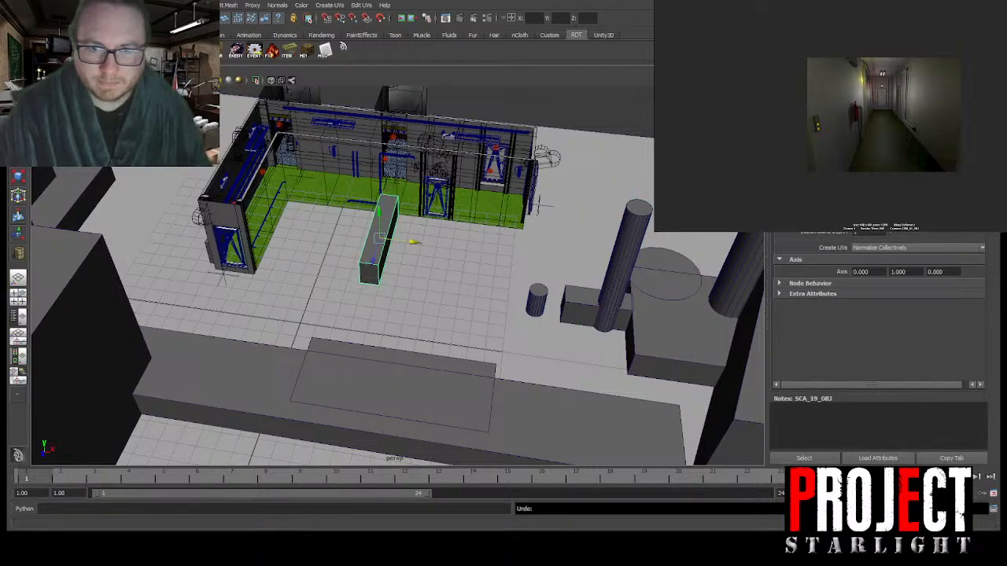
pyautogui.hotkey('ctrl', 'z')
pyautogui.hotkey('ctrl', 'z')
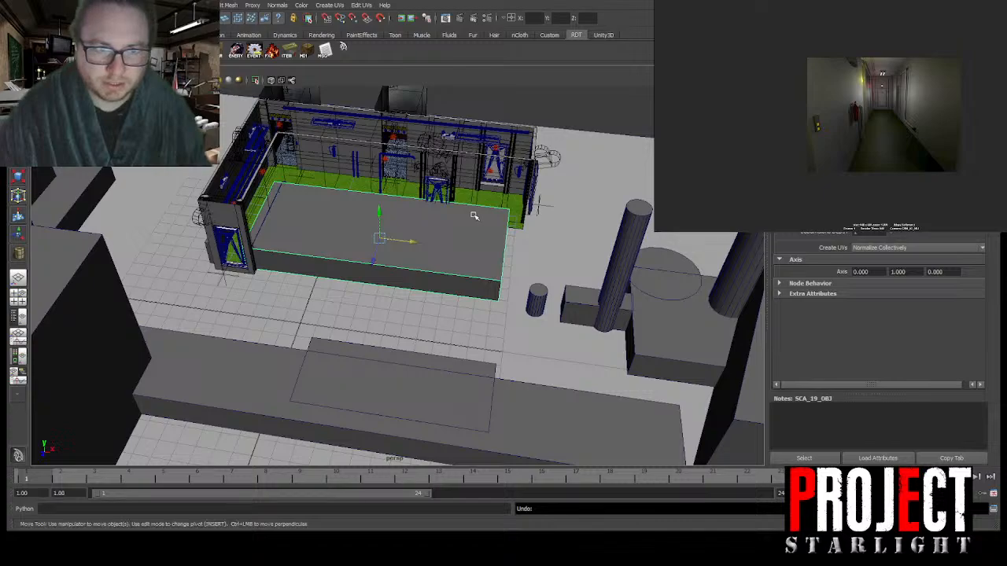
# Step: Align the wide collision block with the hallway's inner walls at about X 4.2, Y 0.9, Z -7.4
pyautogui.moveTo(424, 240); pyautogui.dragTo(430, 217)
pyautogui.moveTo(363, 234); pyautogui.dragTo(366, 257)
pyautogui.moveTo(431, 253); pyautogui.dragTo(427, 252)
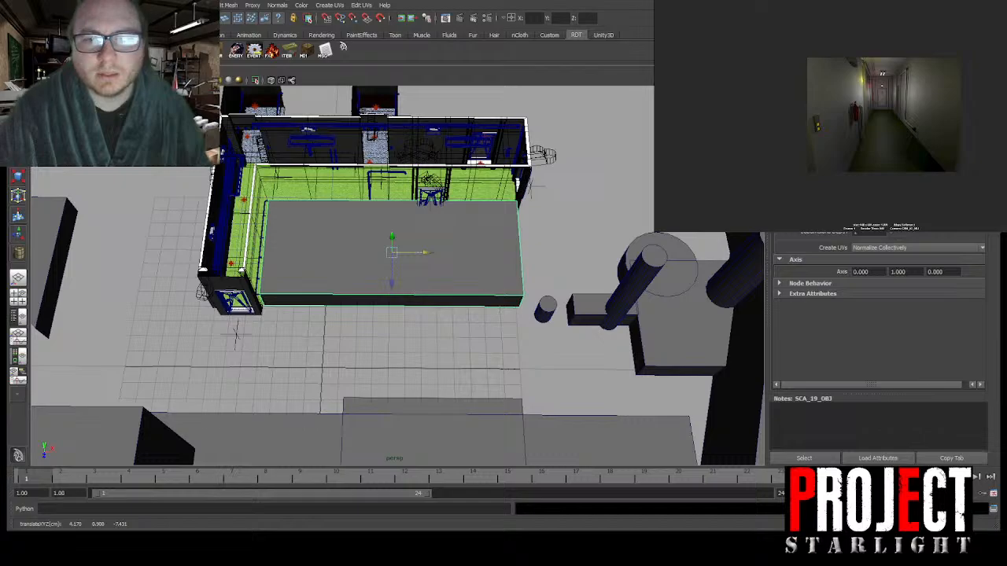
pyautogui.keyDown('alt'); pyautogui.moveTo(427, 252); pyautogui.dragTo(483, 299); pyautogui.keyUp('alt')
pyautogui.scroll(5, 481, 299)
pyautogui.keyDown('alt'); pyautogui.moveTo(409, 294); pyautogui.dragTo(374, 261); pyautogui.keyUp('alt')
pyautogui.moveTo(382, 220); pyautogui.dragTo(378, 215)
# Step: Check the wide block's fit against the hallway and save the deck_hallway.mb scene
pyautogui.scroll(-5, 379, 216)
pyautogui.keyDown('alt'); pyautogui.moveTo(520, 306); pyautogui.dragTo(321, 273); pyautogui.keyUp('alt')
pyautogui.click(599, 242)
pyautogui.keyDown('alt'); pyautogui.moveTo(418, 239); pyautogui.dragTo(478, 282, button='middle'); pyautogui.keyUp('alt')
pyautogui.keyDown('alt'); pyautogui.moveTo(479, 282); pyautogui.dragTo(484, 280); pyautogui.keyUp('alt')
pyautogui.hotkey('ctrl', 's')
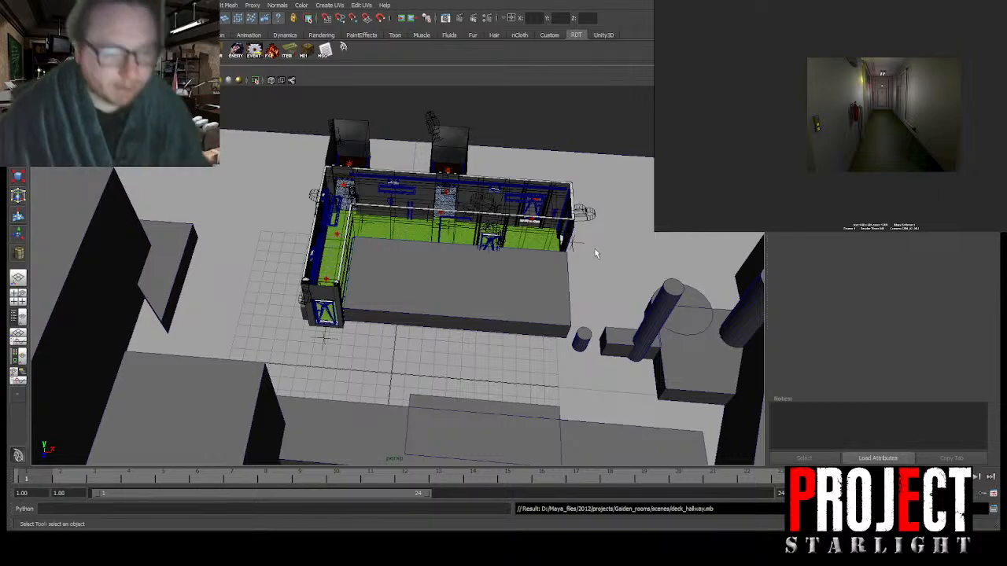
# Step: Shift the wide inner collision block slightly away from the long wall to about Z -6.95
pyautogui.keyDown('alt'); pyautogui.moveTo(455, 305); pyautogui.dragTo(338, 256); pyautogui.keyUp('alt')
pyautogui.click(436, 331)
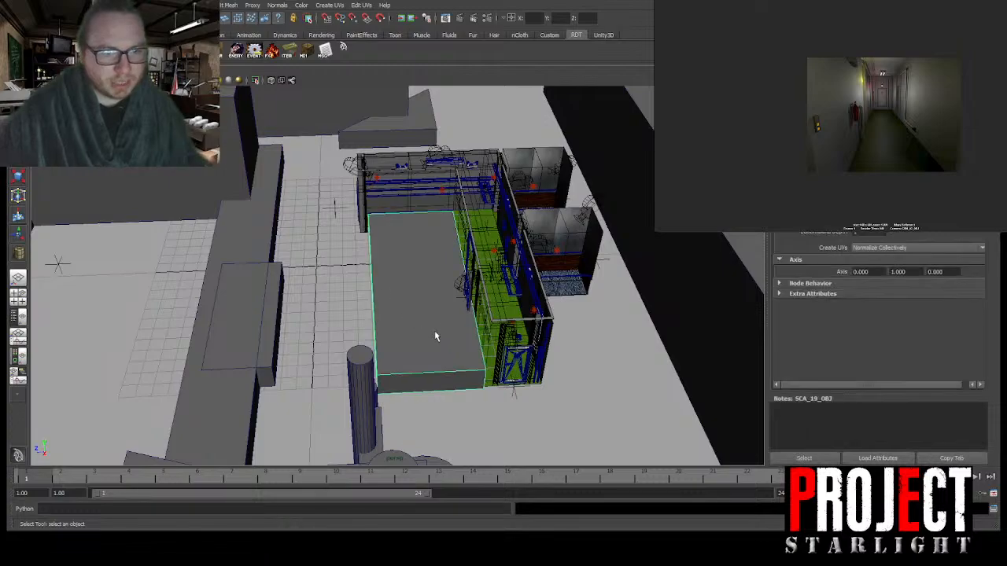
pyautogui.press('w')
pyautogui.moveTo(381, 293); pyautogui.dragTo(375, 293)
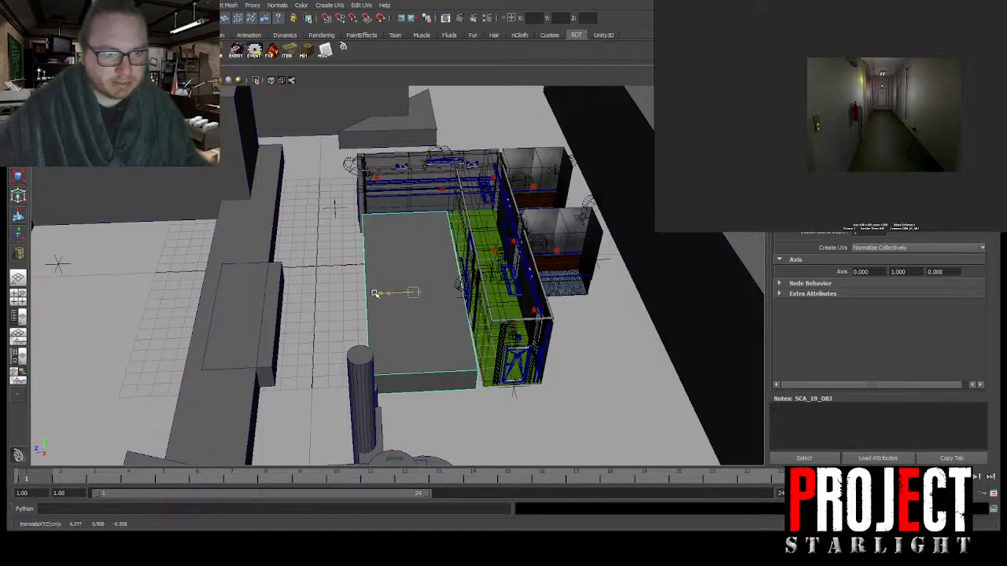
pyautogui.press('Return')
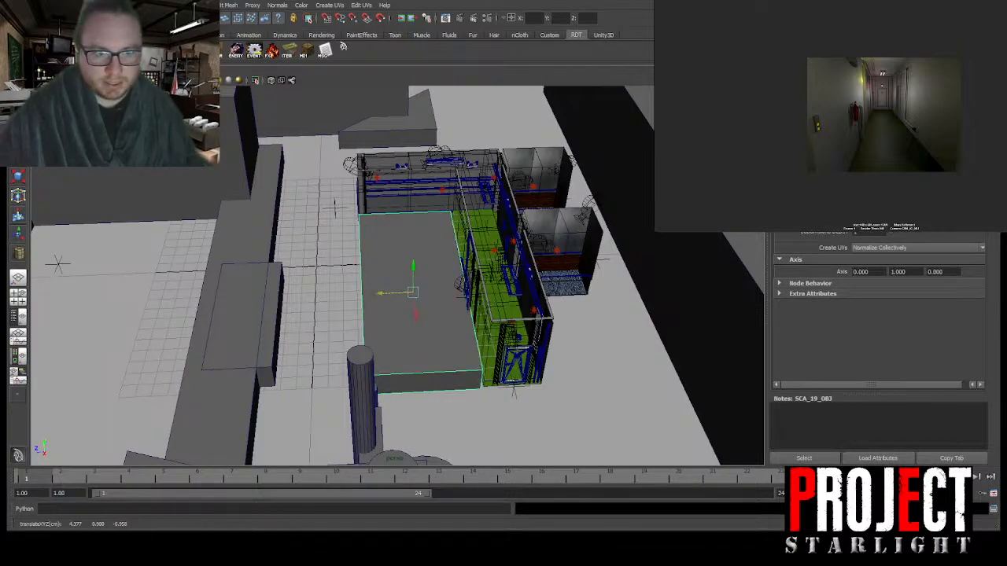
# Step: Move the SCA_14_OBJ collision block to the hallway's far end, at about X 17.1, Z -12.3, and narrow it into a thin strip
pyautogui.keyDown('alt'); pyautogui.moveTo(464, 245); pyautogui.dragTo(407, 264); pyautogui.keyUp('alt')
pyautogui.keyDown('alt'); pyautogui.moveTo(605, 240); pyautogui.dragTo(474, 389, button='middle'); pyautogui.keyUp('alt')
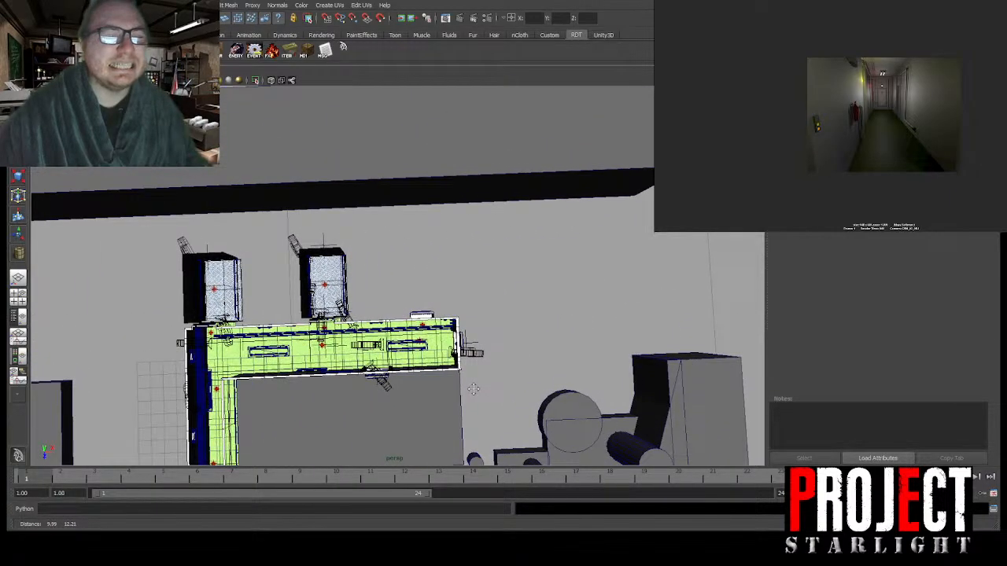
pyautogui.keyDown('alt'); pyautogui.moveTo(474, 389); pyautogui.dragTo(406, 273); pyautogui.keyUp('alt')
pyautogui.keyDown('alt'); pyautogui.moveTo(509, 315); pyautogui.dragTo(477, 315); pyautogui.keyUp('alt')
pyautogui.scroll(-4, 478, 314)
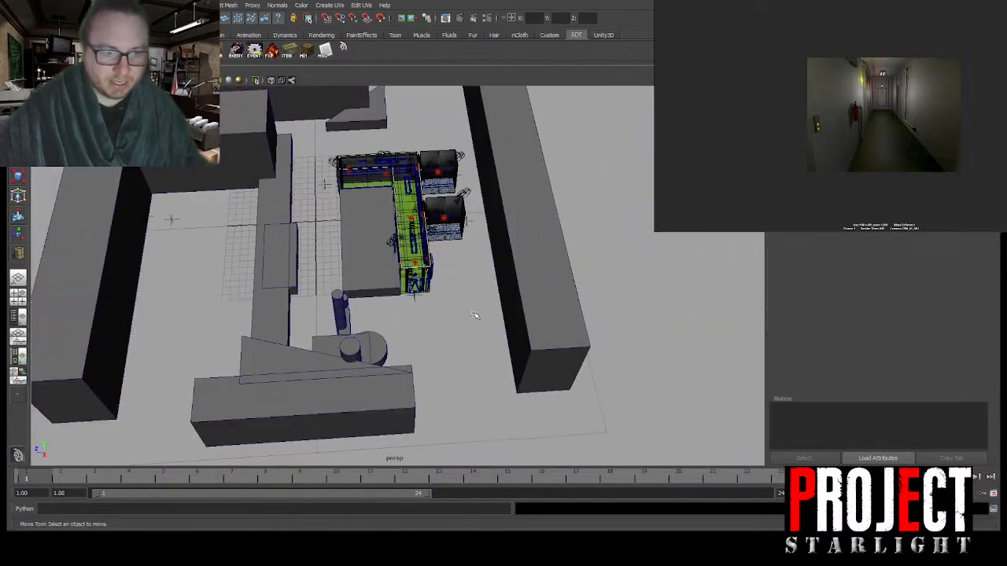
pyautogui.scroll(3, 392, 335)
pyautogui.click(291, 382)
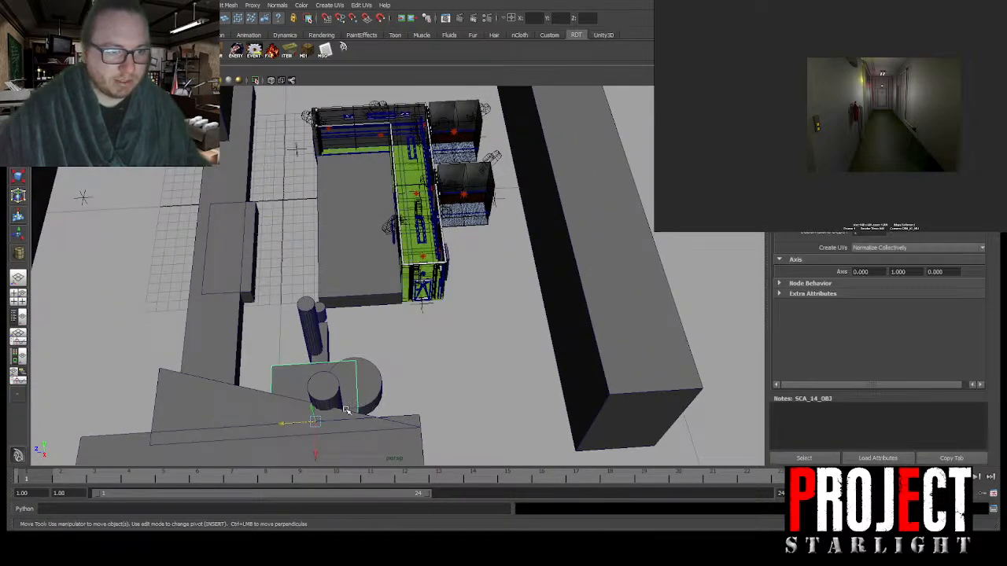
pyautogui.moveTo(287, 422); pyautogui.dragTo(472, 346)
pyautogui.press('f')
pyautogui.scroll(-3, 432, 292)
pyautogui.keyDown('alt'); pyautogui.moveTo(432, 292); pyautogui.dragTo(326, 293); pyautogui.keyUp('alt')
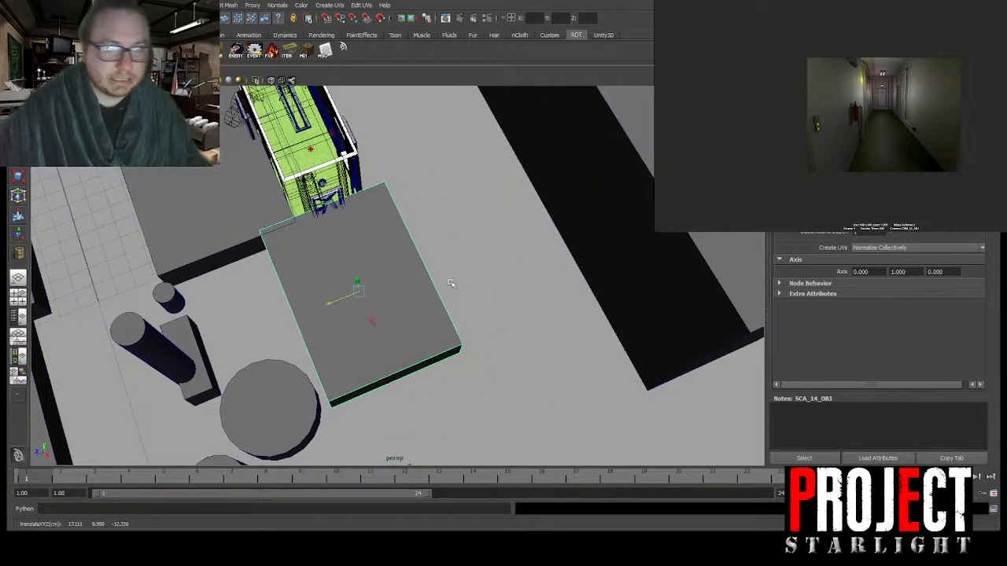
pyautogui.moveTo(912, 165); pyautogui.dragTo(893, 165)
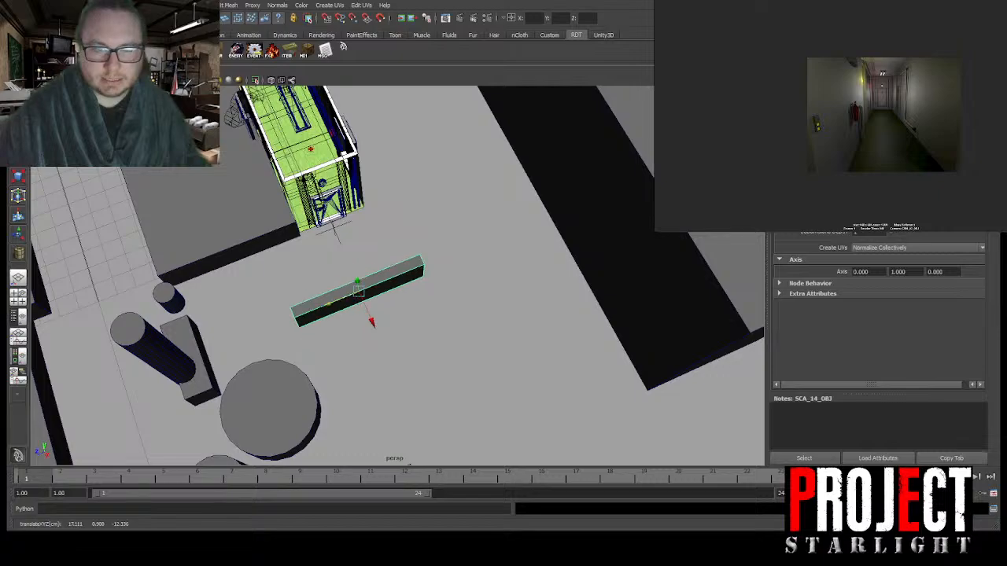
# Step: Fit the SCA_14_OBJ strip against the hallway's far end wall and save the deck_hallway.mb scene
pyautogui.moveTo(372, 323); pyautogui.dragTo(464, 297)
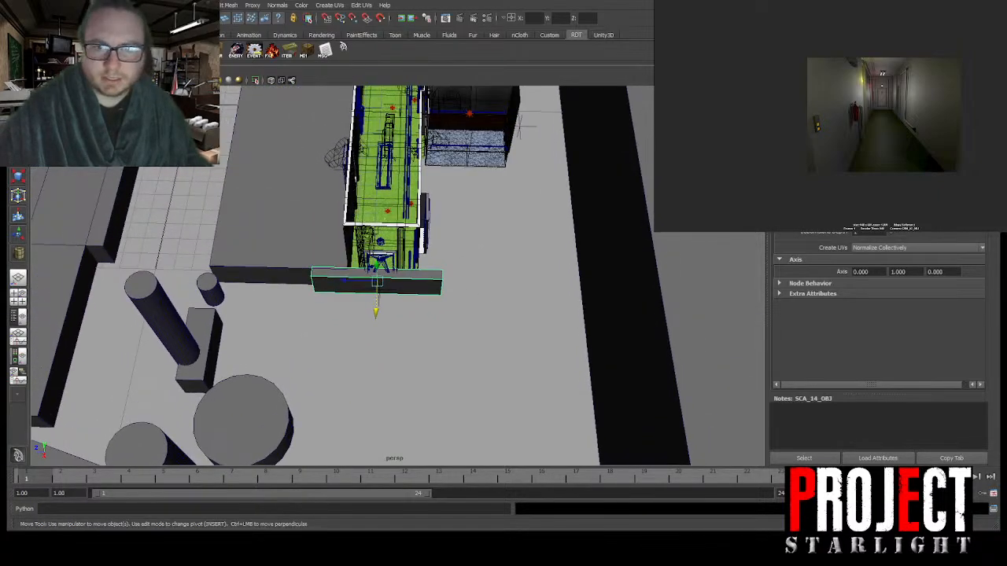
pyautogui.moveTo(893, 165); pyautogui.dragTo(887, 165)
pyautogui.keyDown('alt'); pyautogui.moveTo(464, 268); pyautogui.dragTo(470, 346); pyautogui.keyUp('alt')
pyautogui.moveTo(345, 272); pyautogui.dragTo(482, 289)
pyautogui.moveTo(423, 309); pyautogui.dragTo(645, 302)
pyautogui.scroll(-3, 512, 324)
pyautogui.keyDown('alt'); pyautogui.moveTo(511, 324); pyautogui.dragTo(458, 335, button='middle'); pyautogui.keyUp('alt')
pyautogui.hotkey('ctrl', 's')
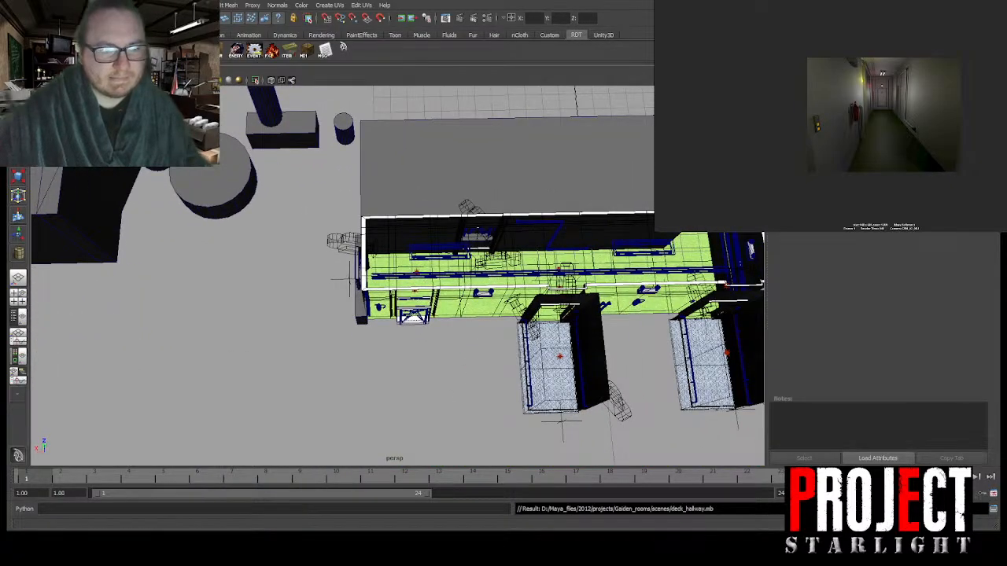
# Step: Move the SCA_18_OBJ block to the outer side of the hallway's long wall, at about X 6.5, Y 0.9, Z -17.4
pyautogui.keyDown('alt'); pyautogui.moveTo(402, 347); pyautogui.dragTo(410, 313); pyautogui.keyUp('alt')
pyautogui.scroll(-3, 488, 312)
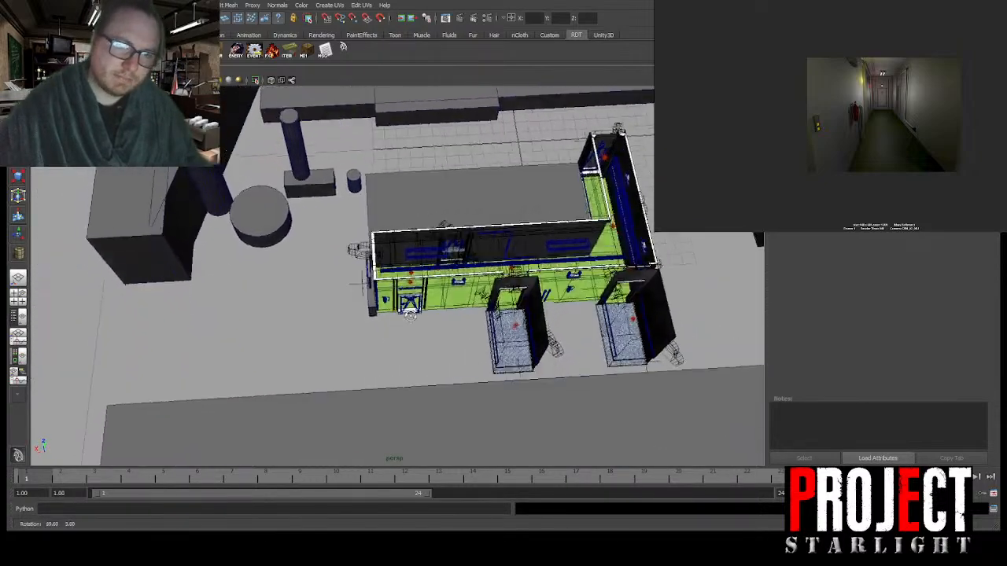
pyautogui.scroll(-5, 410, 312)
pyautogui.scroll(2, 401, 299)
pyautogui.click(394, 195)
pyautogui.press('w')
pyautogui.moveTo(393, 154); pyautogui.dragTo(393, 286)
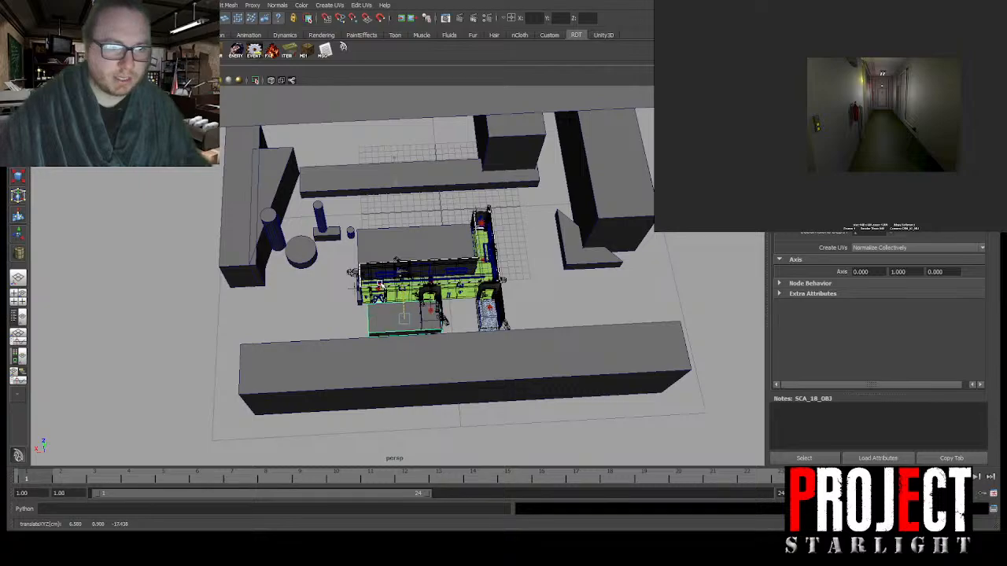
pyautogui.scroll(3, 370, 351)
pyautogui.moveTo(370, 351); pyautogui.dragTo(489, 335)
pyautogui.scroll(4, 410, 324)
pyautogui.scroll(3, 566, 318)
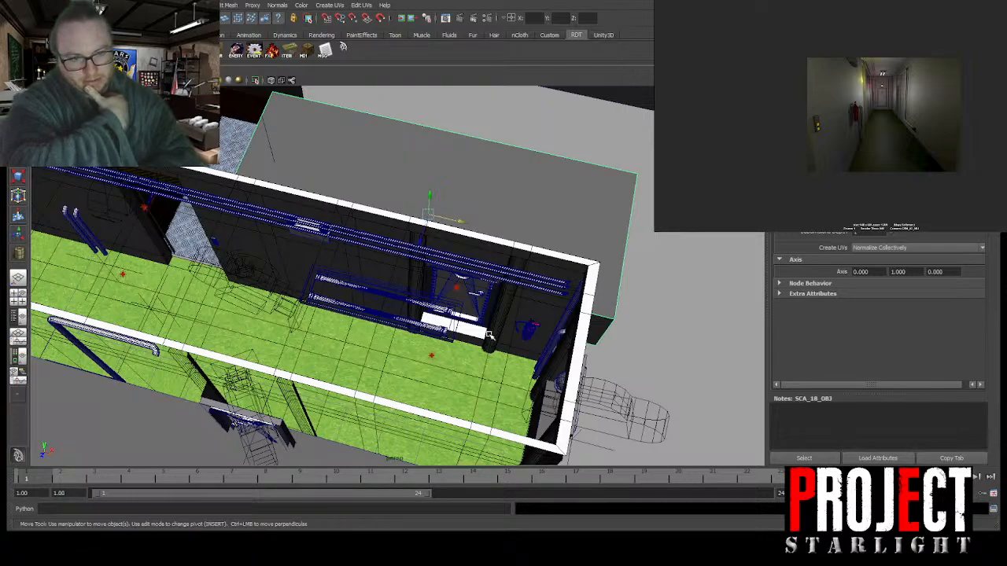
# Step: Align the SCA_18_OBJ block beside the long wall near the hallway's far end, at about X 8.8, Y 0.9, Z -16.7
pyautogui.keyDown('alt'); pyautogui.moveTo(458, 323); pyautogui.dragTo(375, 298); pyautogui.keyUp('alt')
pyautogui.keyDown('alt'); pyautogui.moveTo(317, 337); pyautogui.dragTo(331, 248); pyautogui.keyUp('alt')
pyautogui.keyDown('alt'); pyautogui.moveTo(277, 338); pyautogui.dragTo(413, 276); pyautogui.keyUp('alt')
pyautogui.keyDown('alt'); pyautogui.moveTo(437, 295); pyautogui.dragTo(404, 348, button='right'); pyautogui.keyUp('alt')
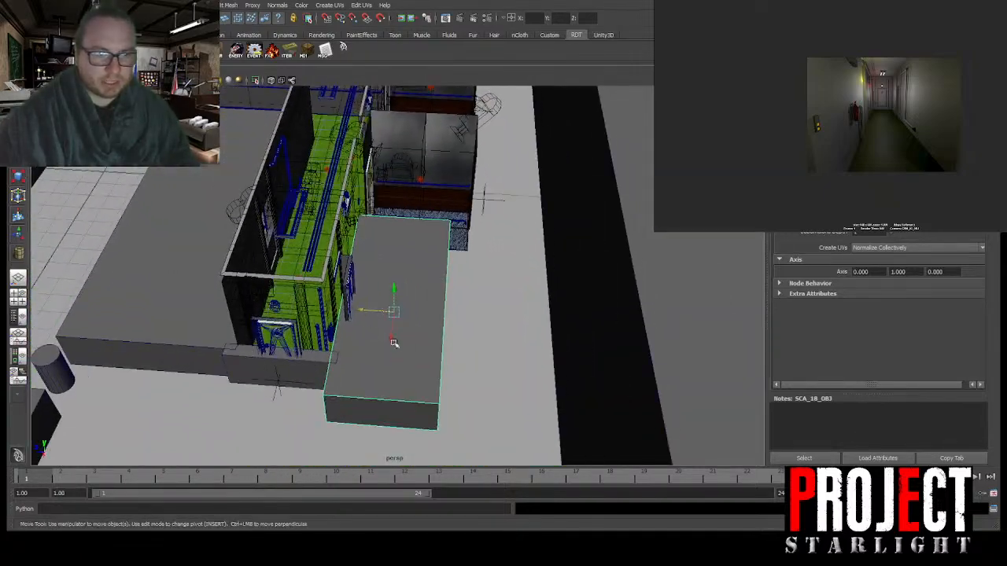
pyautogui.moveTo(364, 314); pyautogui.dragTo(379, 312)
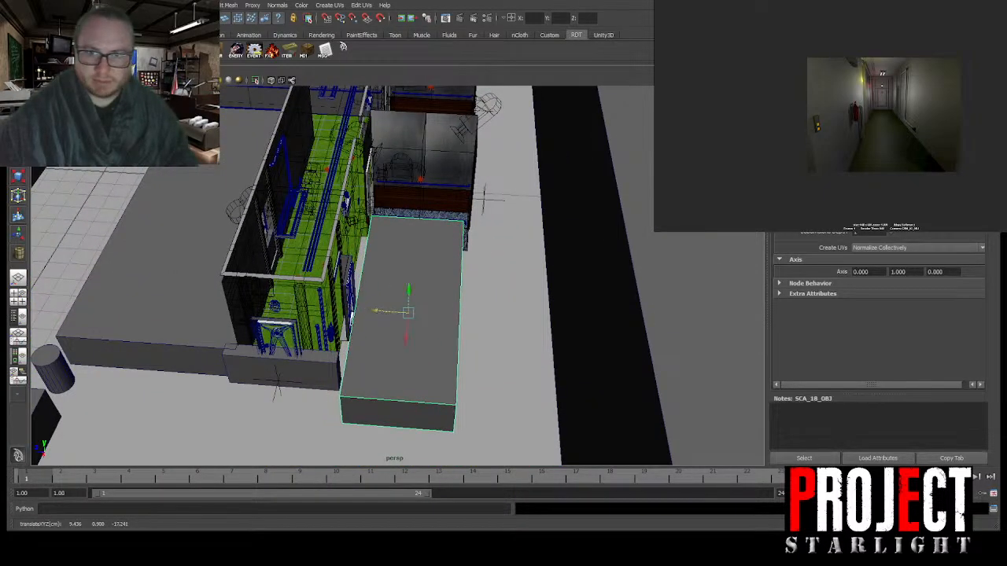
pyautogui.press('Return')
pyautogui.keyDown('alt'); pyautogui.moveTo(486, 276); pyautogui.dragTo(385, 245); pyautogui.keyUp('alt')
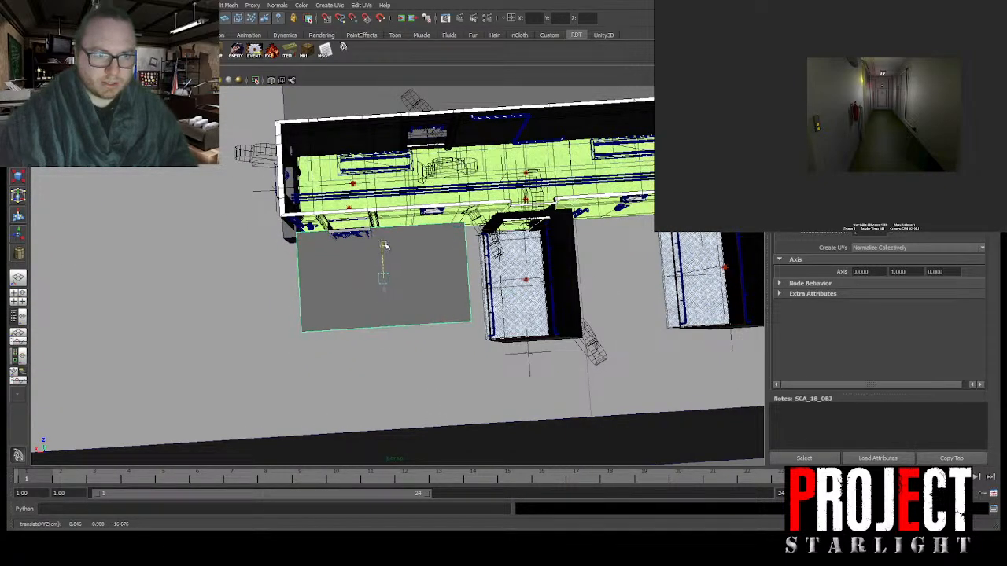
pyautogui.press('Return')
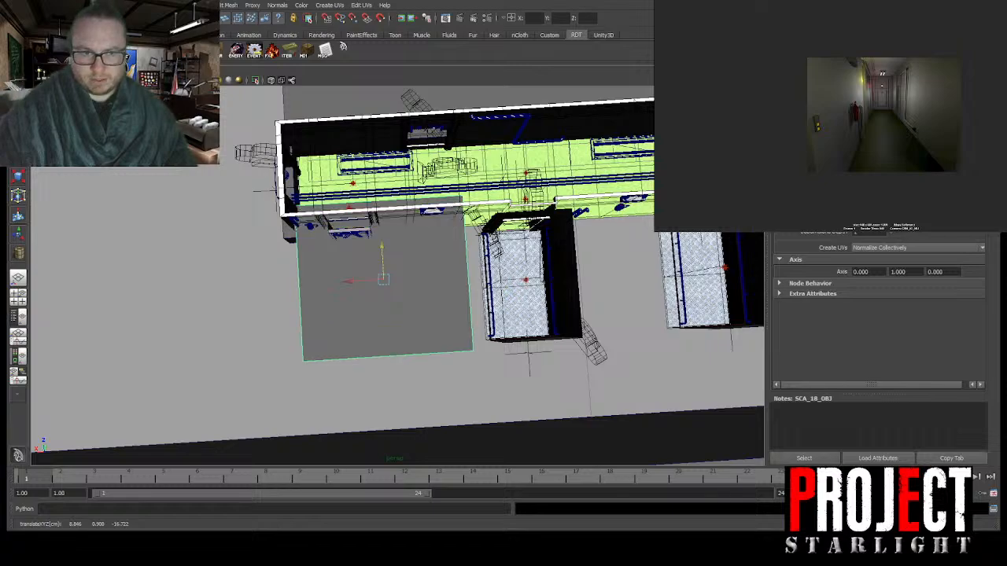
# Step: Resize the SCA_18_OBJ block to span from the hallway's far end to the nearest side room, and shift it off the long wall
pyautogui.hotkey('ctrl', 'z')
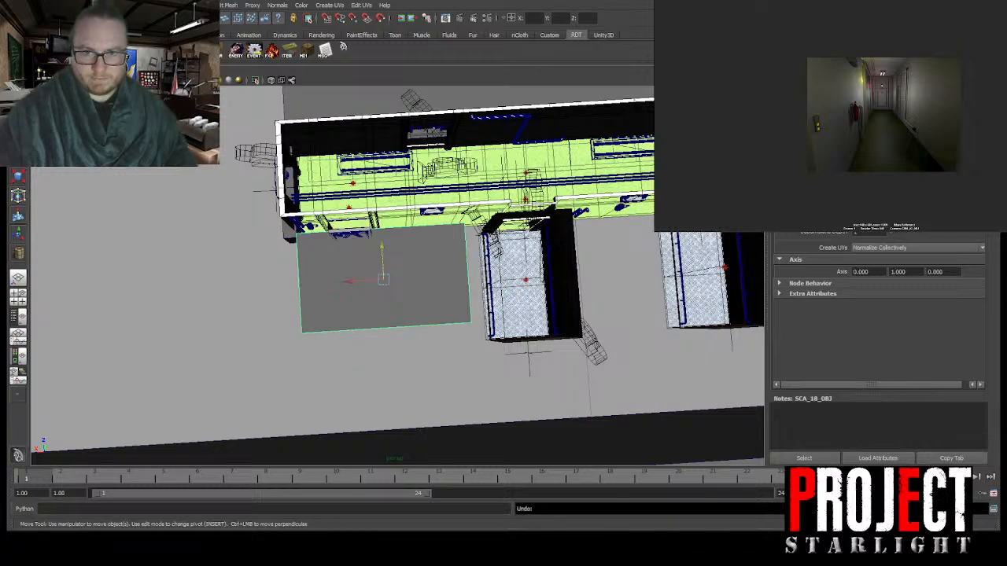
pyautogui.press('Return')
pyautogui.press('Return')
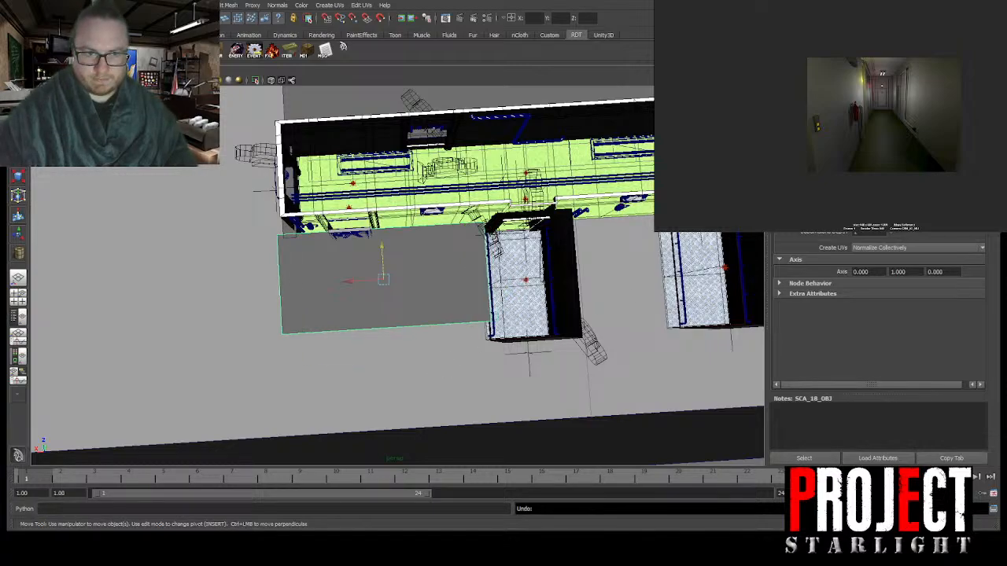
pyautogui.hotkey('ctrl', 'z')
pyautogui.hotkey('ctrl', 'z')
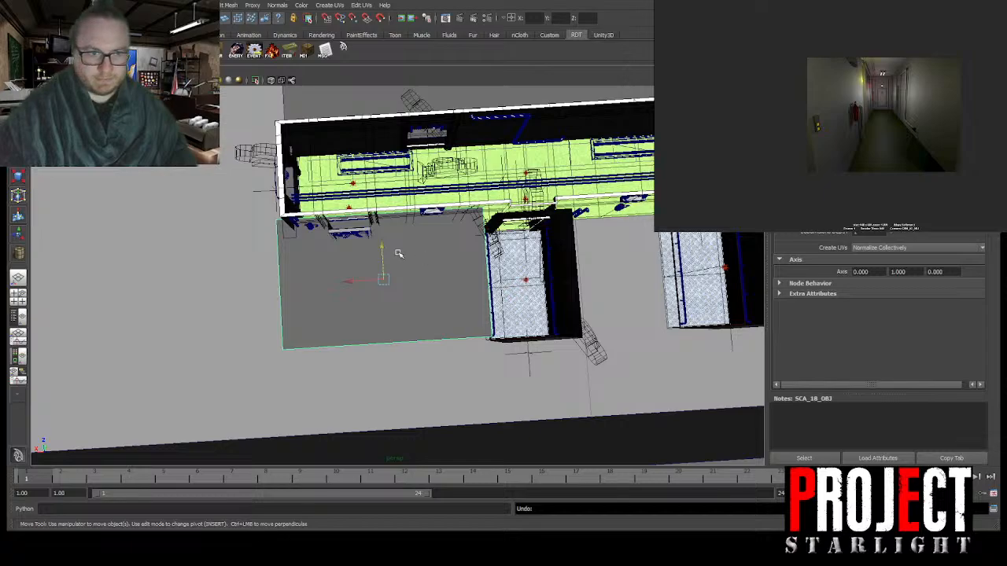
pyautogui.moveTo(384, 249); pyautogui.dragTo(384, 263)
# Step: Deselect the SCA_18_OBJ block and save the deck_hallway.mb scene
pyautogui.keyDown('alt'); pyautogui.moveTo(317, 309); pyautogui.dragTo(469, 310); pyautogui.keyUp('alt')
pyautogui.scroll(-8, 338, 278)
pyautogui.click(462, 307)
pyautogui.scroll(5, 494, 320)
pyautogui.hotkey('ctrl', 's')
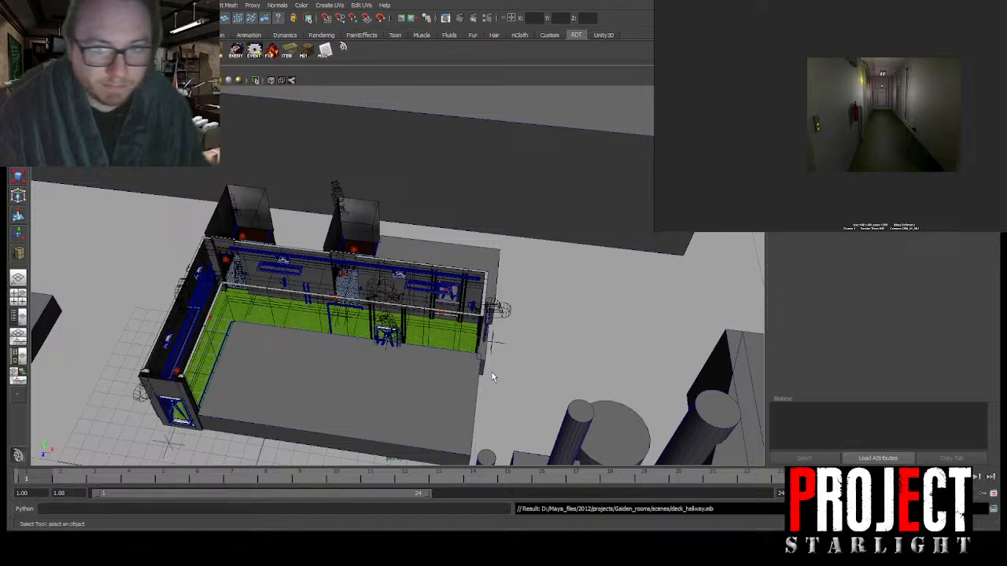
# Step: Move the long SCA_06_OBJ block across the hallway to its side rooms, at about X 0.1, Y 0.9, Z -18.2
pyautogui.scroll(-3, 582, 284)
pyautogui.keyDown('alt'); pyautogui.moveTo(506, 338); pyautogui.dragTo(373, 237); pyautogui.keyUp('alt')
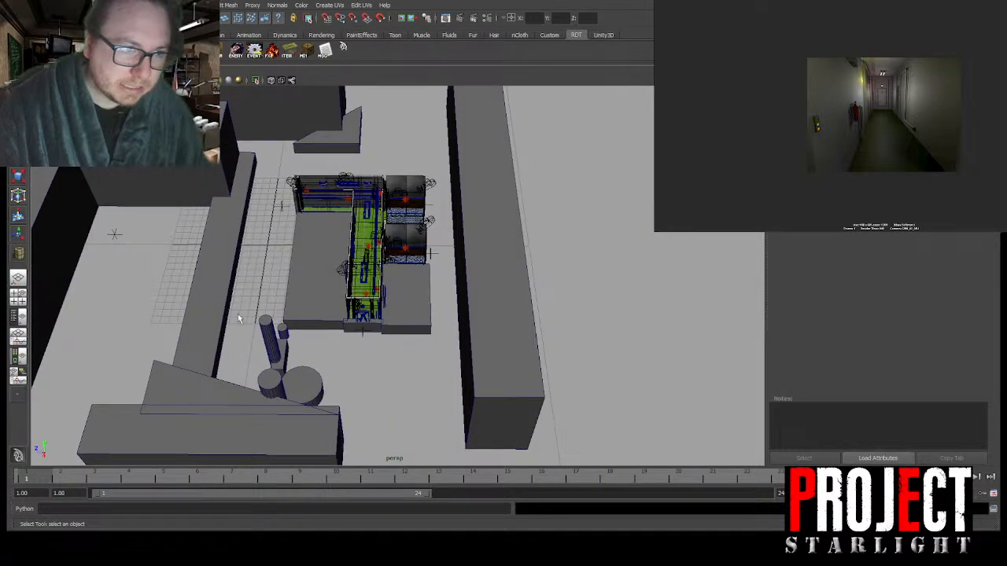
pyautogui.keyDown('alt'); pyautogui.moveTo(362, 318); pyautogui.dragTo(380, 277); pyautogui.keyUp('alt')
pyautogui.click(297, 352)
pyautogui.press('w')
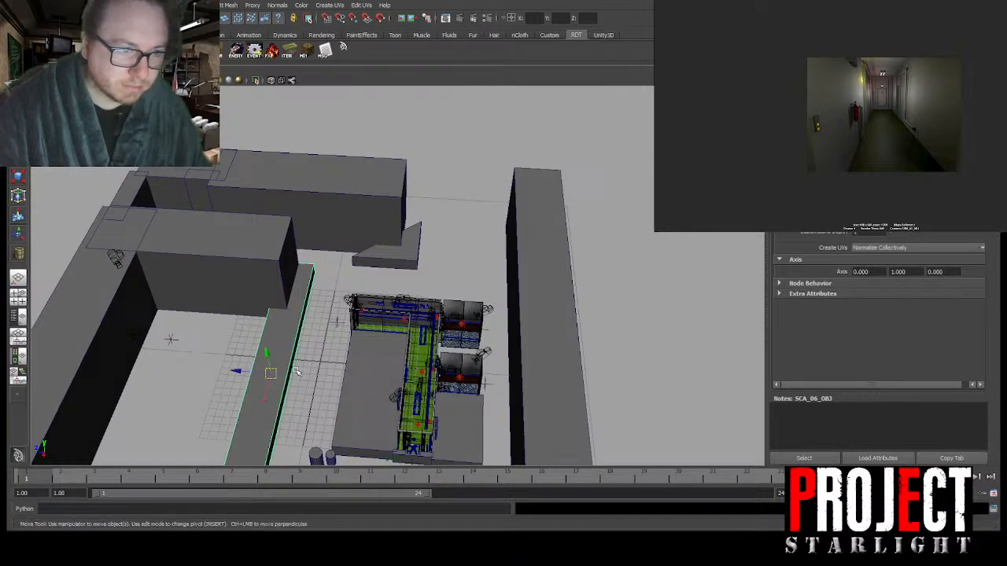
pyautogui.moveTo(237, 369); pyautogui.dragTo(419, 367)
pyautogui.keyDown('alt'); pyautogui.moveTo(343, 222); pyautogui.dragTo(476, 212); pyautogui.keyUp('alt')
pyautogui.keyDown('alt'); pyautogui.moveTo(551, 257); pyautogui.dragTo(565, 250); pyautogui.keyUp('alt')
pyautogui.keyDown('alt'); pyautogui.moveTo(577, 261); pyautogui.dragTo(528, 272, button='middle'); pyautogui.keyUp('alt')
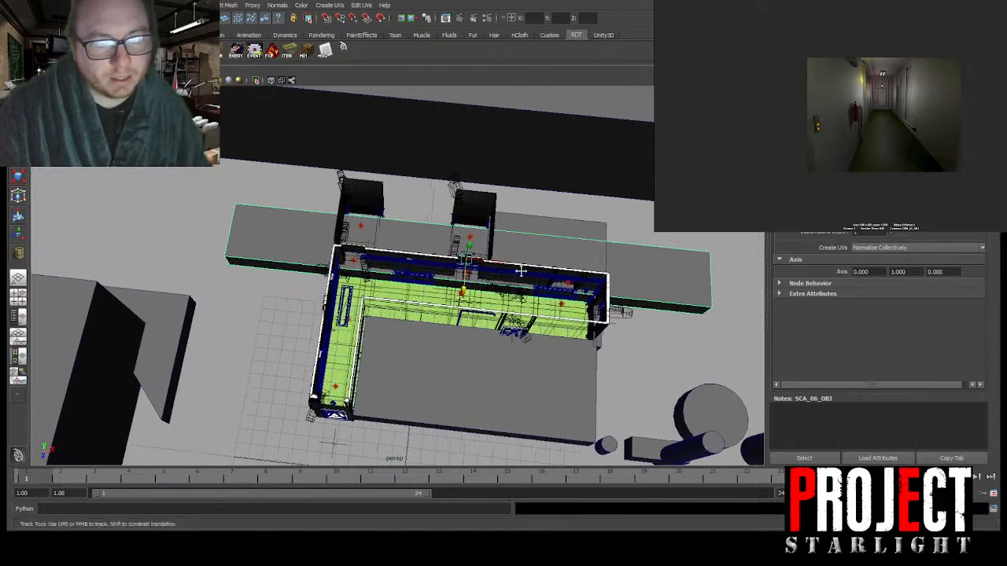
pyautogui.keyDown('alt'); pyautogui.moveTo(472, 298); pyautogui.dragTo(484, 305); pyautogui.keyUp('alt')
pyautogui.scroll(1, 484, 304)
pyautogui.moveTo(462, 243); pyautogui.dragTo(418, 241)
pyautogui.moveTo(391, 272); pyautogui.dragTo(383, 250)
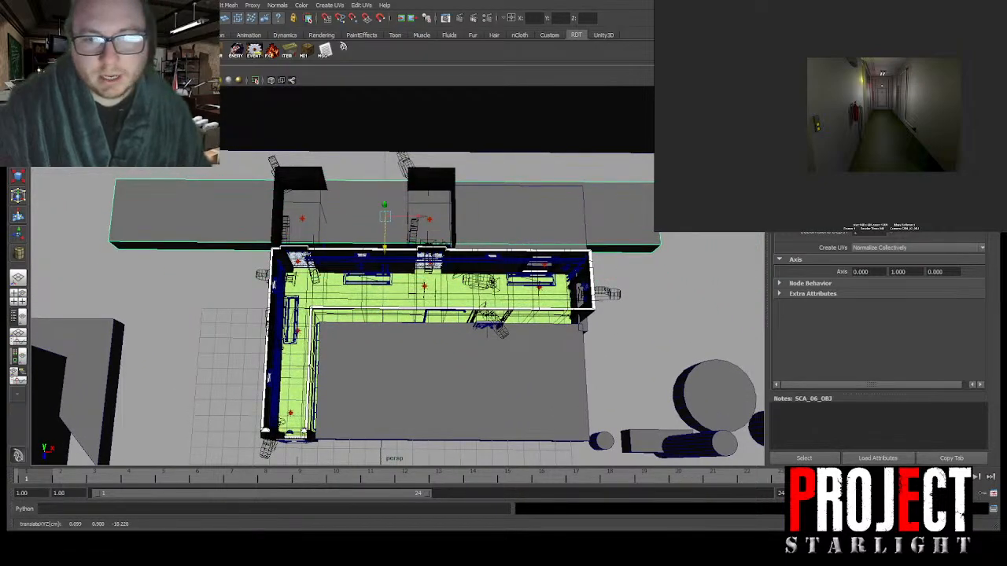
# Step: Shorten the SCA_06_OBJ block and shift it towards the gap between the two side rooms
pyautogui.press('r')
pyautogui.moveTo(424, 217); pyautogui.dragTo(390, 217)
pyautogui.press('w')
pyautogui.keyDown('alt'); pyautogui.moveTo(437, 254); pyautogui.dragTo(474, 282, button='middle'); pyautogui.keyUp('alt')
pyautogui.scroll(3, 474, 283)
pyautogui.keyDown('alt'); pyautogui.moveTo(449, 228); pyautogui.dragTo(451, 239, button='middle'); pyautogui.keyUp('alt')
pyautogui.moveTo(463, 236); pyautogui.dragTo(328, 251)
# Step: Center the SCA_06_OBJ block between the two side rooms at about X -1.1, Y 0.9, Z -17.2, and enlarge it to fill the gap
pyautogui.moveTo(470, 292); pyautogui.dragTo(451, 292)
pyautogui.keyDown('alt'); pyautogui.moveTo(481, 190); pyautogui.dragTo(421, 273, button='middle'); pyautogui.keyUp('alt')
pyautogui.moveTo(421, 273)
pyautogui.keyDown('alt'); pyautogui.mouseDown()
pyautogui.moveTo(409, 245)
pyautogui.moveTo(411, 259)
pyautogui.mouseUp(); pyautogui.keyUp('alt')
pyautogui.moveTo(381, 318); pyautogui.dragTo(376, 318)
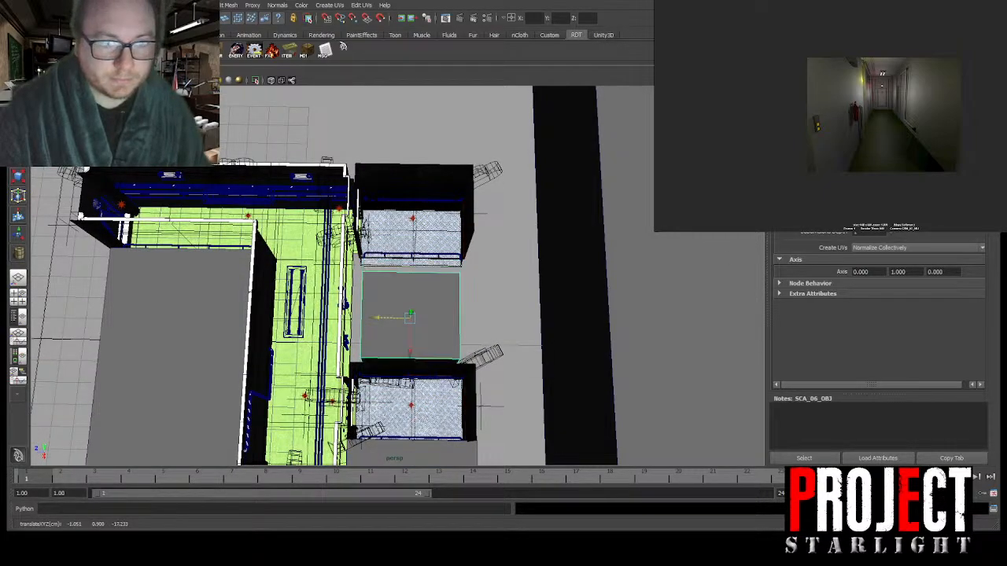
pyautogui.moveTo(902, 196); pyautogui.dragTo(904, 196)
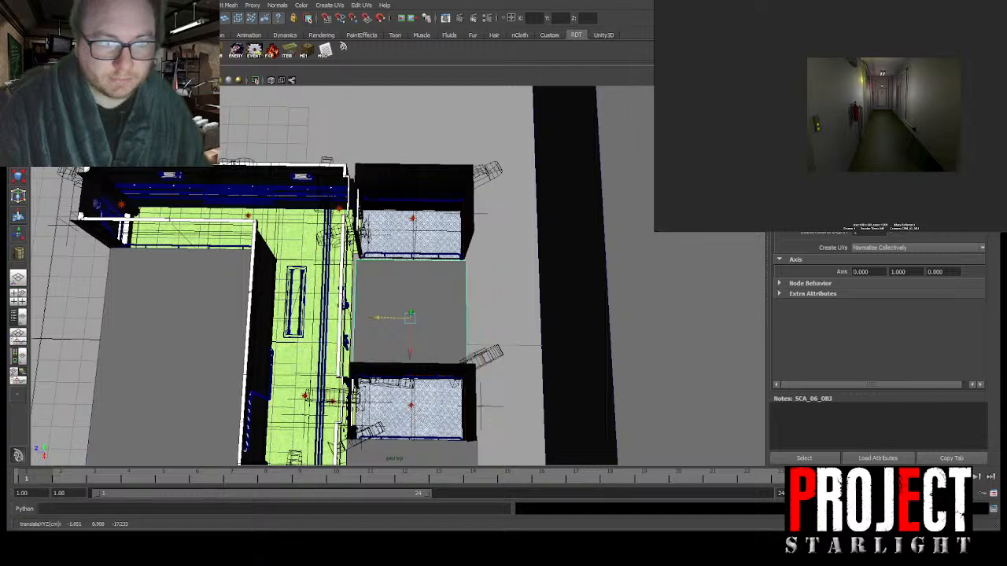
# Step: Nudge the SCA_06_OBJ block to about Z -17.25, check its fit between the side rooms, and save the deck_hallway.mb scene
pyautogui.keyDown('alt'); pyautogui.moveTo(365, 240); pyautogui.dragTo(378, 259); pyautogui.keyUp('alt')
pyautogui.keyDown('alt'); pyautogui.moveTo(329, 309); pyautogui.dragTo(448, 344); pyautogui.keyUp('alt')
pyautogui.keyDown('alt'); pyautogui.moveTo(447, 343); pyautogui.dragTo(361, 278, button='middle'); pyautogui.keyUp('alt')
pyautogui.keyDown('alt'); pyautogui.moveTo(361, 278); pyautogui.dragTo(421, 297); pyautogui.keyUp('alt')
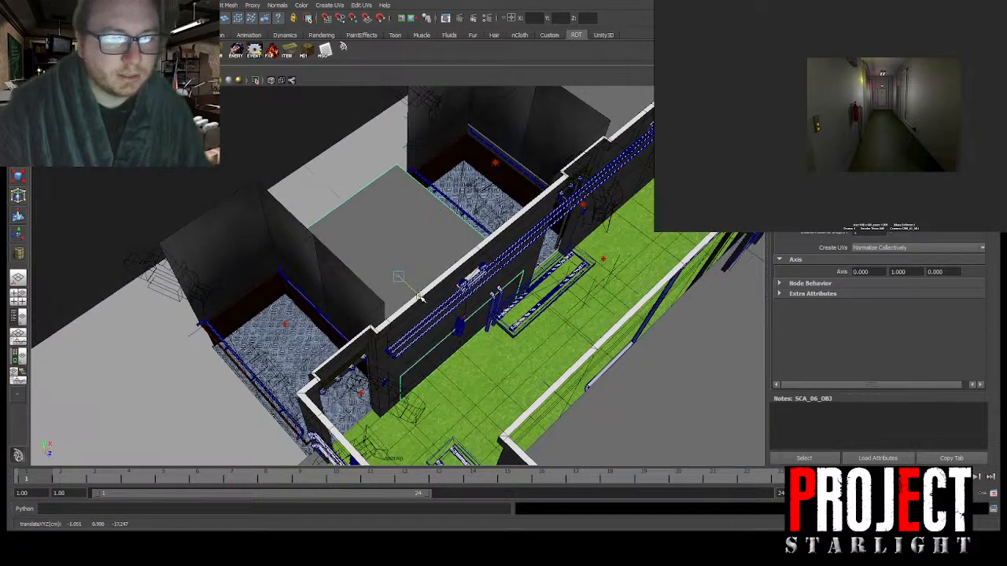
pyautogui.keyDown('alt'); pyautogui.moveTo(421, 298); pyautogui.dragTo(527, 352); pyautogui.keyUp('alt')
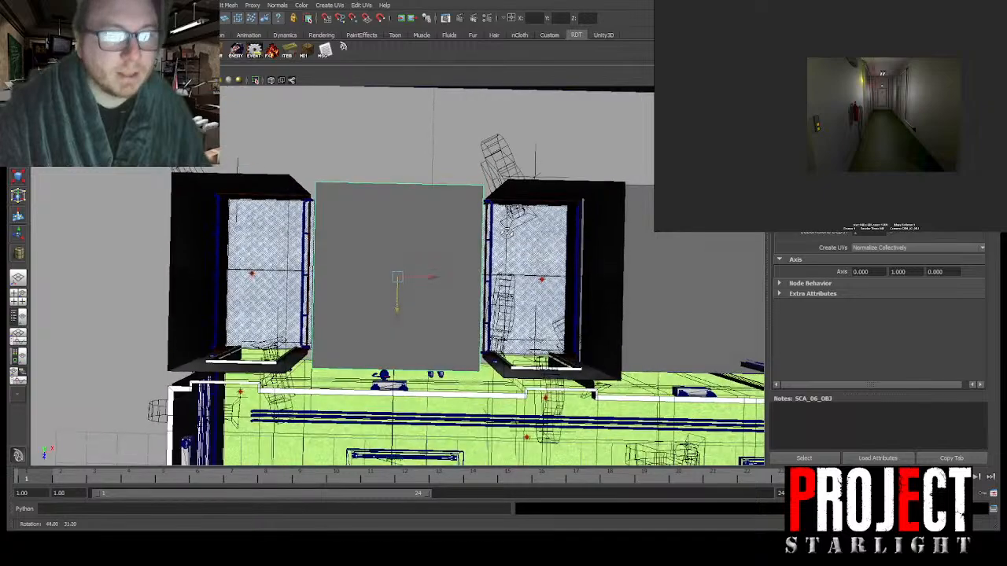
pyautogui.scroll(5, 534, 238)
pyautogui.keyDown('alt'); pyautogui.moveTo(534, 238); pyautogui.dragTo(493, 266); pyautogui.keyUp('alt')
pyautogui.scroll(-6, 493, 266)
pyautogui.hotkey('ctrl', 's')
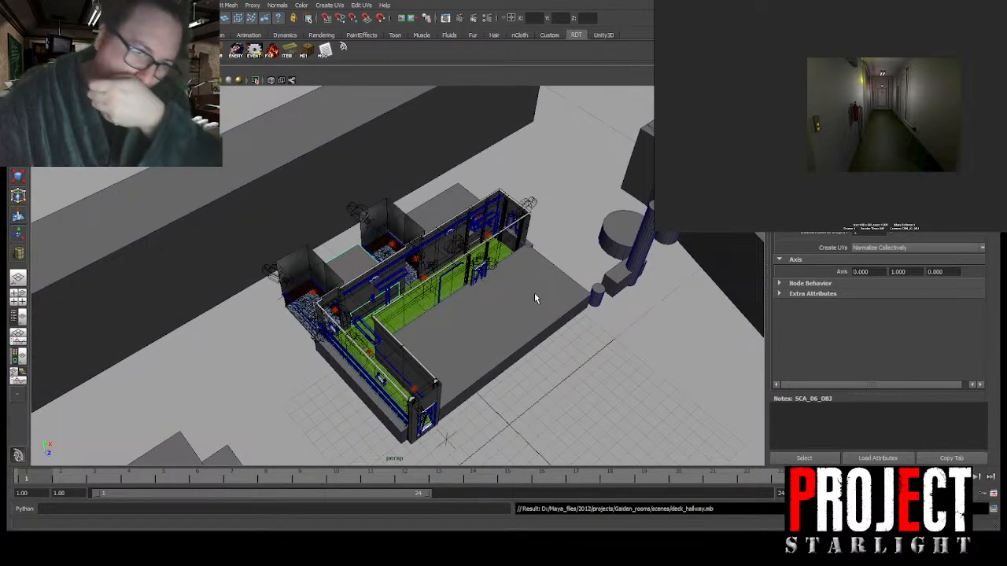
# Step: Move the tall SCA_05_OBJ block from the distant blocks to the side rooms outside the hallway's long wall
pyautogui.keyDown('alt'); pyautogui.moveTo(499, 360); pyautogui.dragTo(393, 346); pyautogui.keyUp('alt')
pyautogui.keyDown('alt'); pyautogui.moveTo(393, 347); pyautogui.dragTo(225, 245, button='right'); pyautogui.keyUp('alt')
pyautogui.keyDown('alt'); pyautogui.moveTo(225, 245); pyautogui.dragTo(287, 281); pyautogui.keyUp('alt')
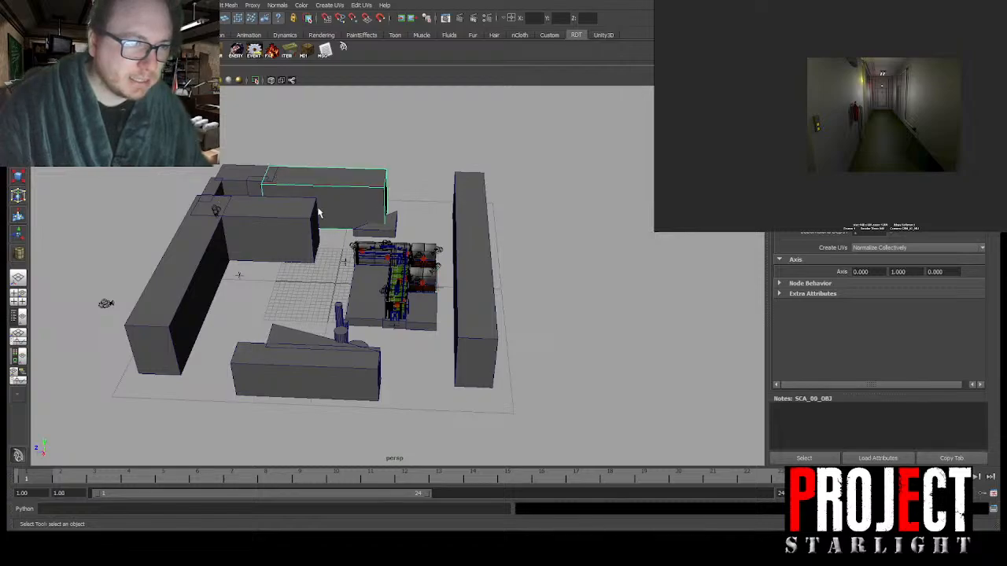
pyautogui.moveTo(181, 210); pyautogui.dragTo(396, 217)
pyautogui.press('f')
pyautogui.keyDown('alt'); pyautogui.moveTo(242, 246); pyautogui.dragTo(358, 282); pyautogui.keyUp('alt')
pyautogui.scroll(-5, 336, 246)
pyautogui.scroll(2, 620, 245)
pyautogui.press('f')
pyautogui.moveTo(423, 292); pyautogui.dragTo(236, 228)
# Step: Shrink the SCA_05_OBJ block into a thin upright slab beside the side rooms
pyautogui.moveTo(936, 161); pyautogui.dragTo(903, 161)
pyautogui.keyDown('alt'); pyautogui.moveTo(404, 243); pyautogui.dragTo(384, 242); pyautogui.keyUp('alt')
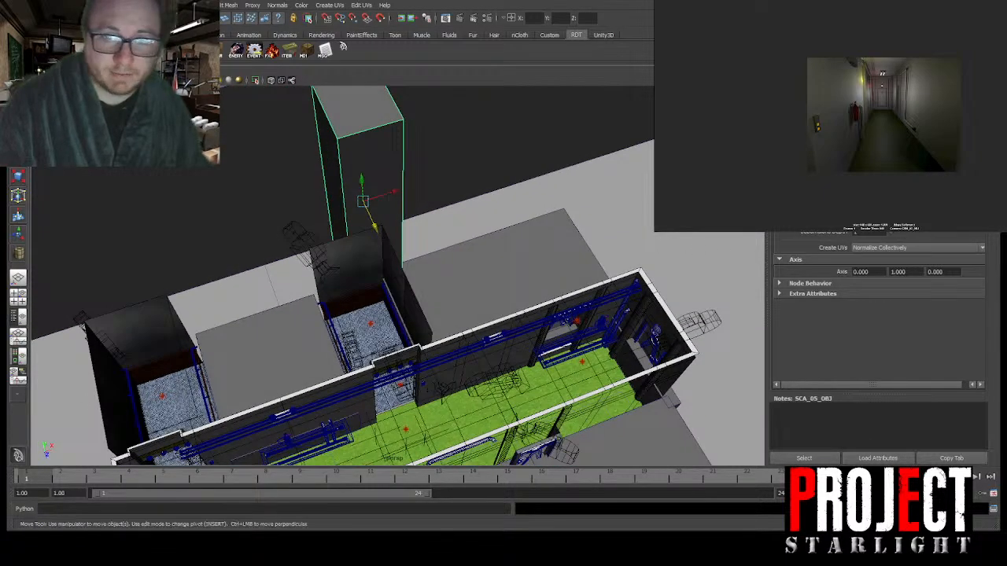
pyautogui.moveTo(912, 189); pyautogui.dragTo(898, 189)
pyautogui.keyDown('alt'); pyautogui.moveTo(223, 191); pyautogui.dragTo(437, 227); pyautogui.keyUp('alt')
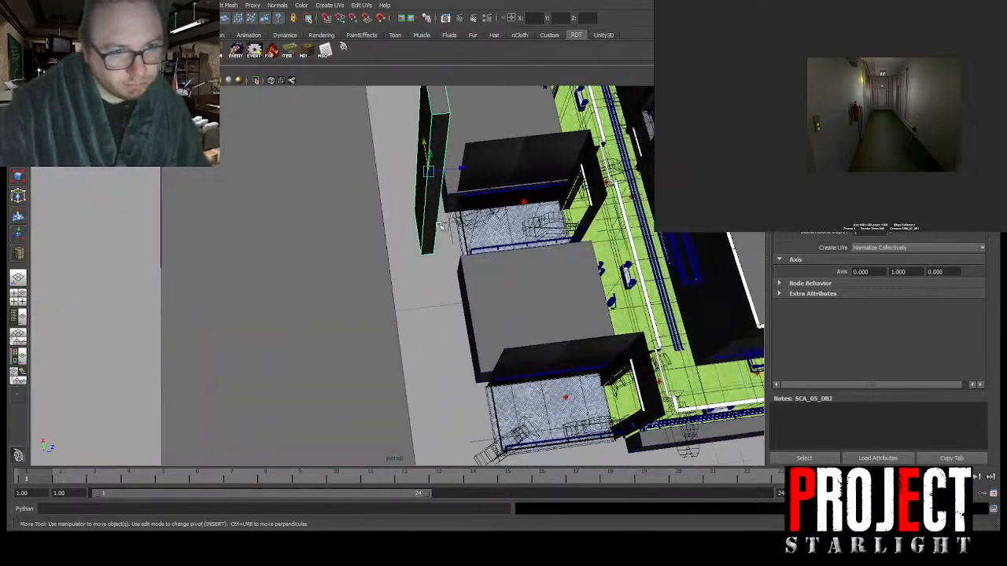
pyautogui.moveTo(453, 167); pyautogui.dragTo(364, 272)
# Step: Place the SCA_05_OBJ slab across the outer end of the side room between the two filler blocks, and save the scene
pyautogui.press('r')
pyautogui.press('w')
pyautogui.keyDown('alt'); pyautogui.moveTo(269, 251); pyautogui.dragTo(508, 256); pyautogui.keyUp('alt')
pyautogui.moveTo(409, 276); pyautogui.dragTo(409, 277)
pyautogui.click(522, 288)
pyautogui.keyDown('alt'); pyautogui.moveTo(523, 288); pyautogui.dragTo(488, 317, button='right'); pyautogui.keyUp('alt')
pyautogui.keyDown('alt'); pyautogui.moveTo(488, 318); pyautogui.dragTo(530, 281, button='middle'); pyautogui.keyUp('alt')
pyautogui.keyDown('alt'); pyautogui.moveTo(530, 282); pyautogui.dragTo(506, 285); pyautogui.keyUp('alt')
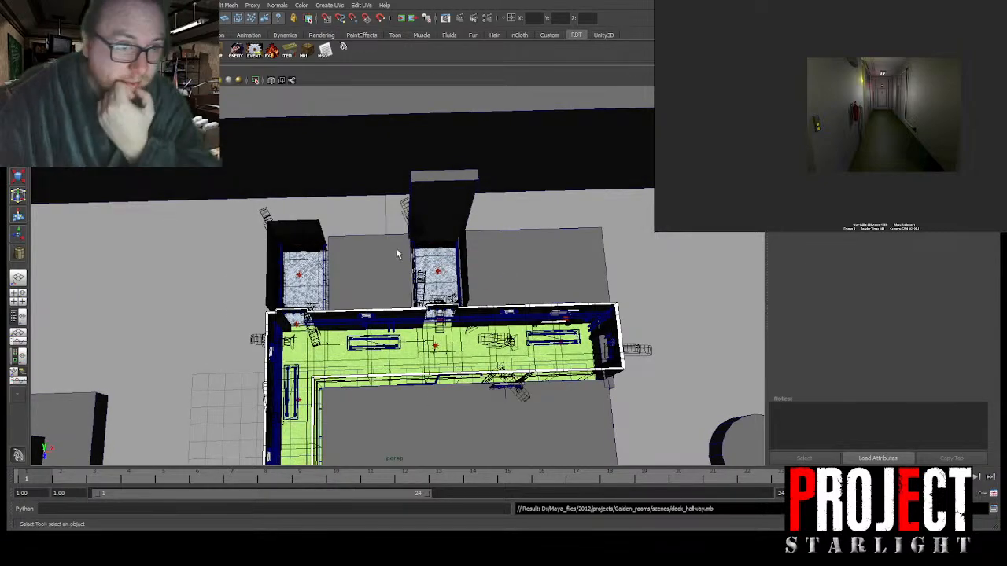
# Step: Move another tall distant block to the hallway's corner side room and shrink it into a slab
pyautogui.keyDown('alt'); pyautogui.moveTo(398, 254); pyautogui.dragTo(379, 185); pyautogui.keyUp('alt')
pyautogui.scroll(-5, 386, 320)
pyautogui.click(285, 234)
pyautogui.keyDown('alt'); pyautogui.moveTo(309, 196); pyautogui.dragTo(449, 263); pyautogui.keyUp('alt')
pyautogui.moveTo(928, 194); pyautogui.dragTo(890, 170)
# Step: Fit the new tall slab across the outer end of the corner side room
pyautogui.moveTo(506, 250); pyautogui.dragTo(559, 286)
pyautogui.hotkey('ctrl', 'z')
pyautogui.keyDown('alt'); pyautogui.moveTo(357, 338); pyautogui.dragTo(412, 366, button='middle'); pyautogui.keyUp('alt')
pyautogui.moveTo(437, 300); pyautogui.dragTo(425, 316)
pyautogui.moveTo(424, 272); pyautogui.dragTo(424, 274)
pyautogui.keyDown('alt'); pyautogui.moveTo(395, 324); pyautogui.dragTo(333, 269); pyautogui.keyUp('alt')
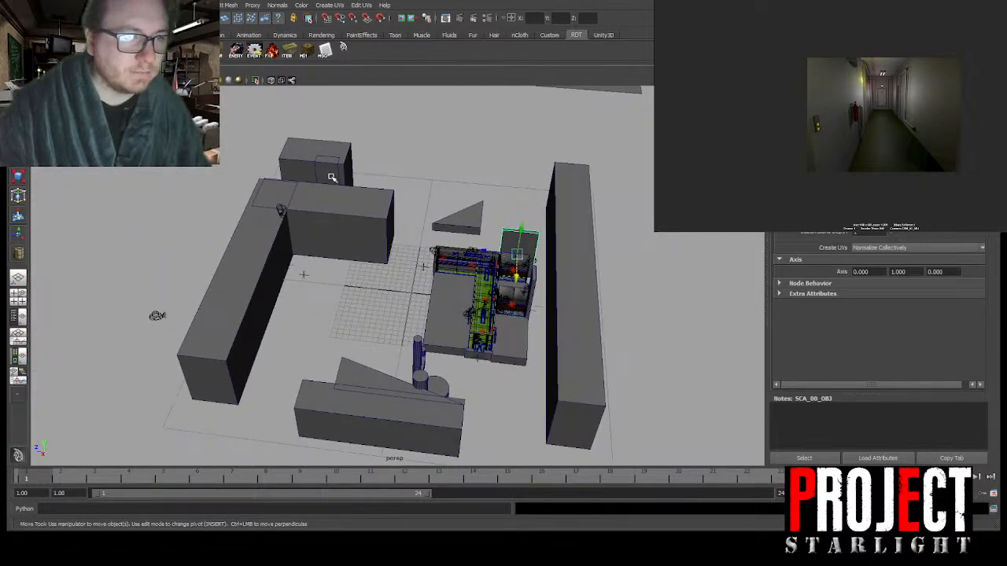
# Step: Move the SCA_04_OBJ block beside the corner side room at about X -6.3, Y 5.4, Z -15.8, and thin it into an upright slab
pyautogui.moveTo(297, 217); pyautogui.dragTo(449, 207)
pyautogui.keyDown('alt'); pyautogui.moveTo(449, 207); pyautogui.dragTo(395, 275, button='middle'); pyautogui.keyUp('alt')
pyautogui.keyDown('alt'); pyautogui.moveTo(395, 274); pyautogui.dragTo(360, 281); pyautogui.keyUp('alt')
pyautogui.moveTo(927, 198); pyautogui.dragTo(891, 199)
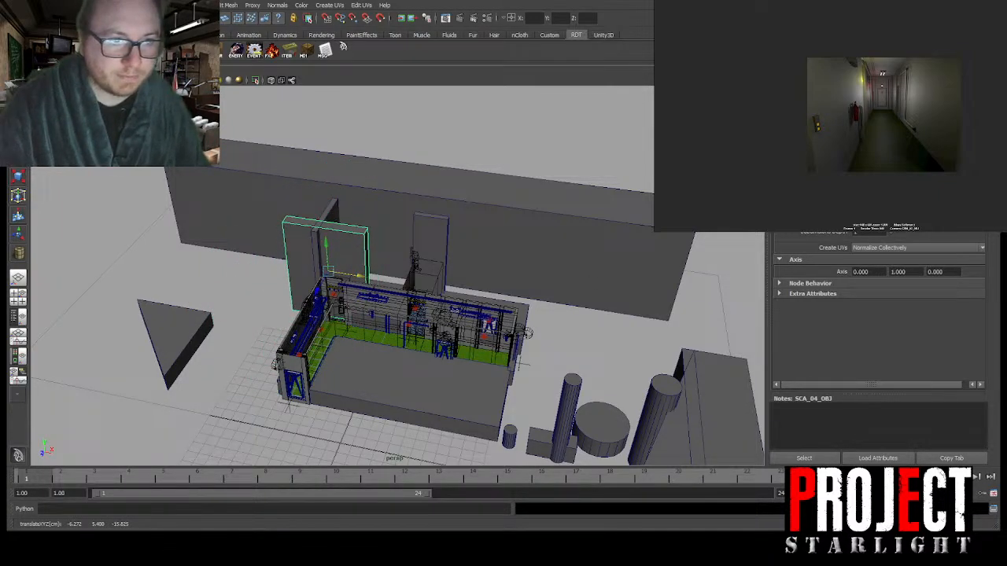
pyautogui.keyDown('alt'); pyautogui.moveTo(457, 271); pyautogui.dragTo(349, 292); pyautogui.keyUp('alt')
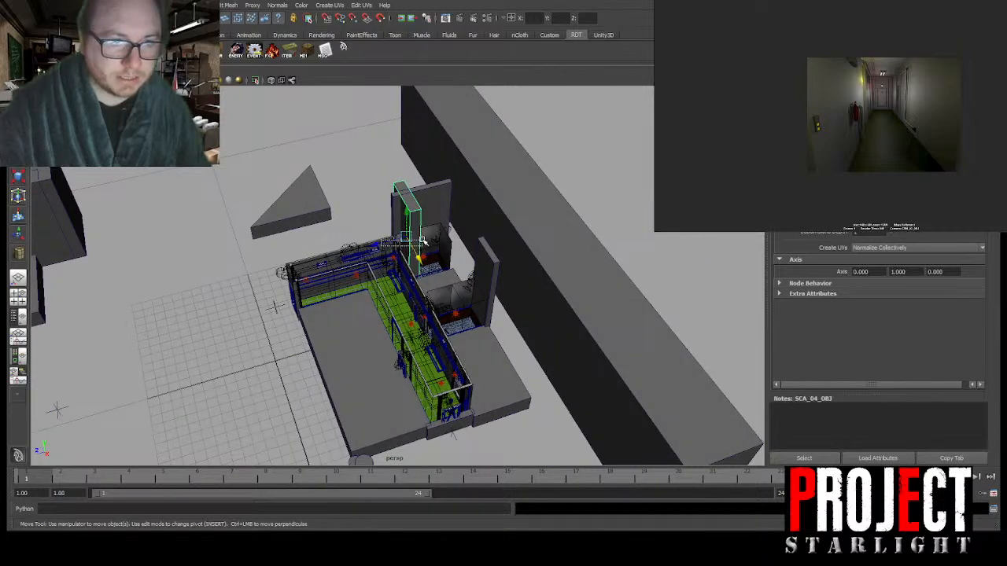
# Step: Fit the SCA_04_OBJ slab along the corner side room's outer side wall and save the deck_hallway.mb scene
pyautogui.moveTo(371, 247); pyautogui.dragTo(414, 237)
pyautogui.keyDown('alt'); pyautogui.moveTo(414, 237); pyautogui.dragTo(432, 293); pyautogui.keyUp('alt')
pyautogui.press('f')
pyautogui.moveTo(393, 319); pyautogui.dragTo(413, 245)
pyautogui.click(329, 263)
pyautogui.scroll(-5, 329, 263)
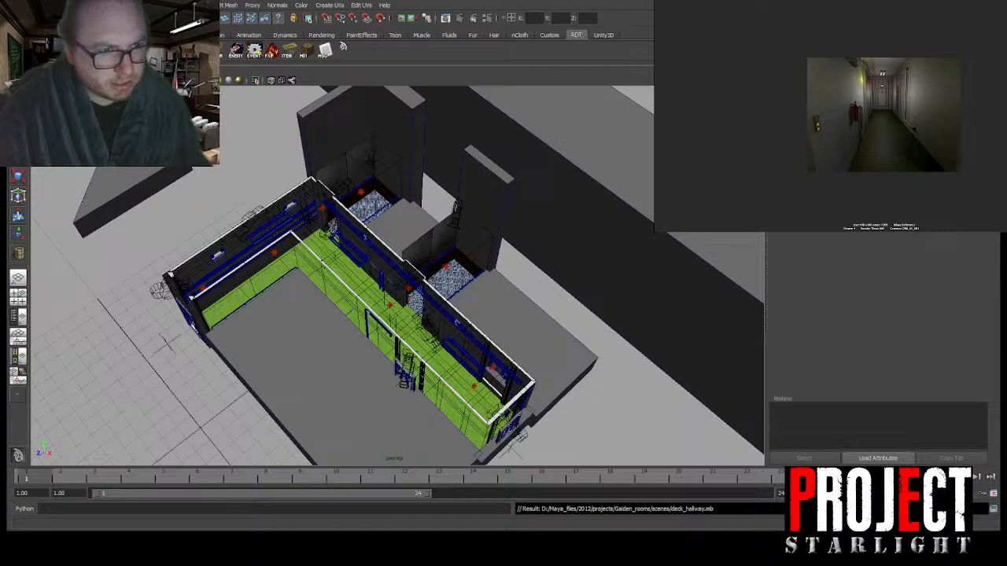
# Step: Move the SCA_15_OBJ block from the distant blocks to the end of the hallway's short arm
pyautogui.scroll(-7, 407, 241)
pyautogui.keyDown('alt'); pyautogui.moveTo(357, 287); pyautogui.dragTo(461, 303); pyautogui.keyUp('alt')
pyautogui.keyDown('alt'); pyautogui.moveTo(461, 303); pyautogui.dragTo(441, 210, button='middle'); pyautogui.keyUp('alt')
pyautogui.scroll(-4, 443, 213)
pyautogui.keyDown('alt'); pyautogui.moveTo(443, 215); pyautogui.dragTo(469, 258); pyautogui.keyUp('alt')
pyautogui.scroll(-4, 469, 258)
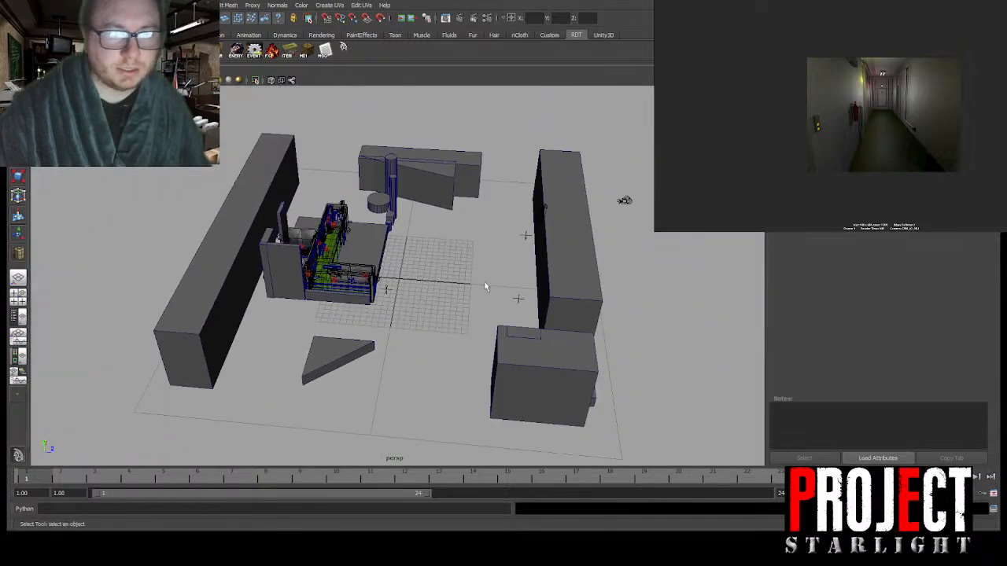
pyautogui.click(532, 343)
pyautogui.click(518, 339)
pyautogui.press('w')
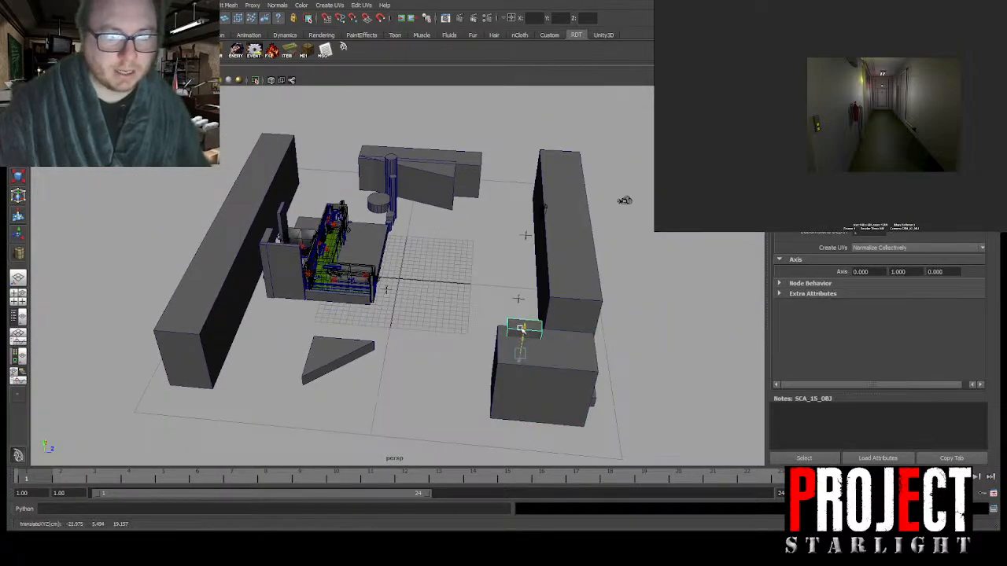
pyautogui.moveTo(521, 331); pyautogui.dragTo(516, 285)
pyautogui.keyDown('alt'); pyautogui.moveTo(410, 339); pyautogui.dragTo(541, 226); pyautogui.keyUp('alt')
pyautogui.moveTo(558, 260); pyautogui.dragTo(454, 303)
pyautogui.press('f')
# Step: Reshape the SCA_15_OBJ block into a thin upright slab and place it across the end door of the hallway's short arm
pyautogui.scroll(-2, 421, 310)
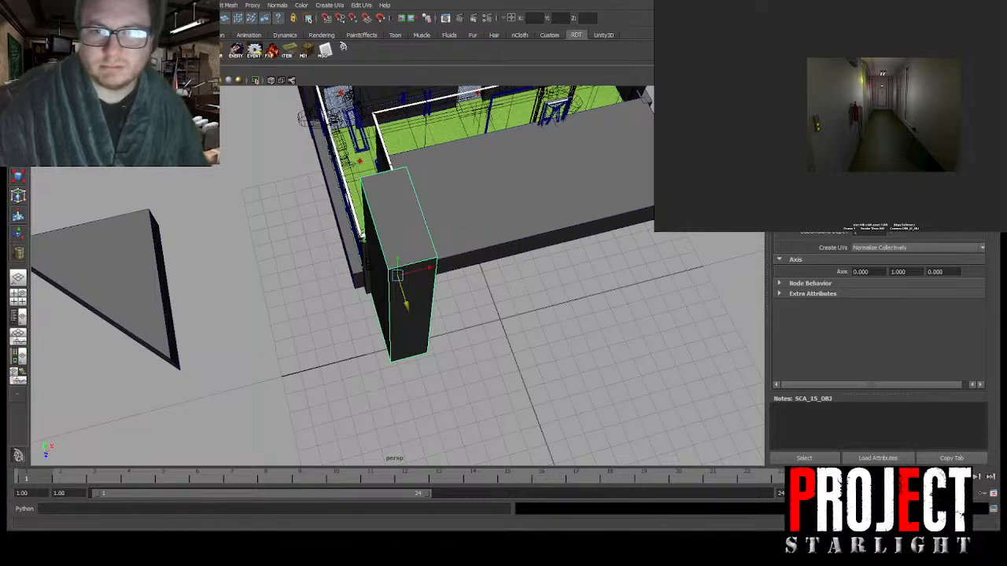
pyautogui.moveTo(911, 200); pyautogui.dragTo(899, 200)
pyautogui.keyDown('alt'); pyautogui.moveTo(314, 289); pyautogui.dragTo(433, 266); pyautogui.keyUp('alt')
pyautogui.moveTo(395, 312); pyautogui.dragTo(452, 272)
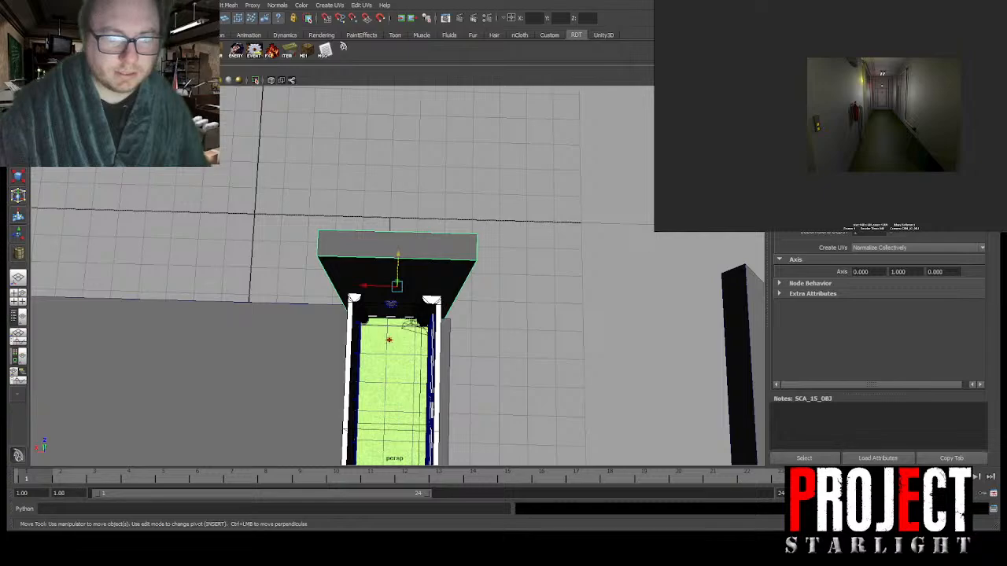
pyautogui.keyDown('alt'); pyautogui.moveTo(564, 289); pyautogui.dragTo(403, 299); pyautogui.keyUp('alt')
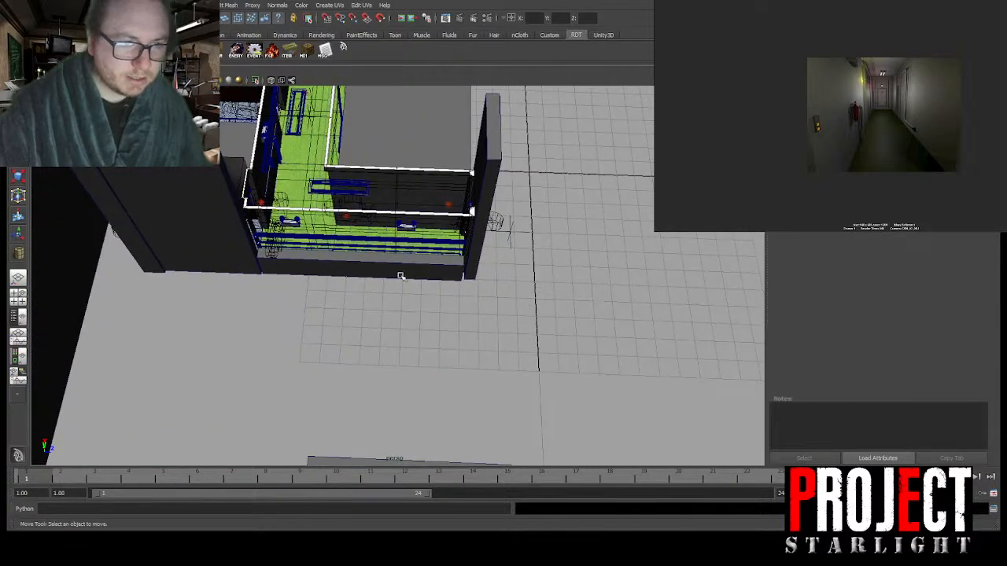
# Step: Check the SCA_11_OBJ block and the hallway layout from above, and save the deck_hallway.mb scene
pyautogui.moveTo(392, 263); pyautogui.dragTo(397, 265)
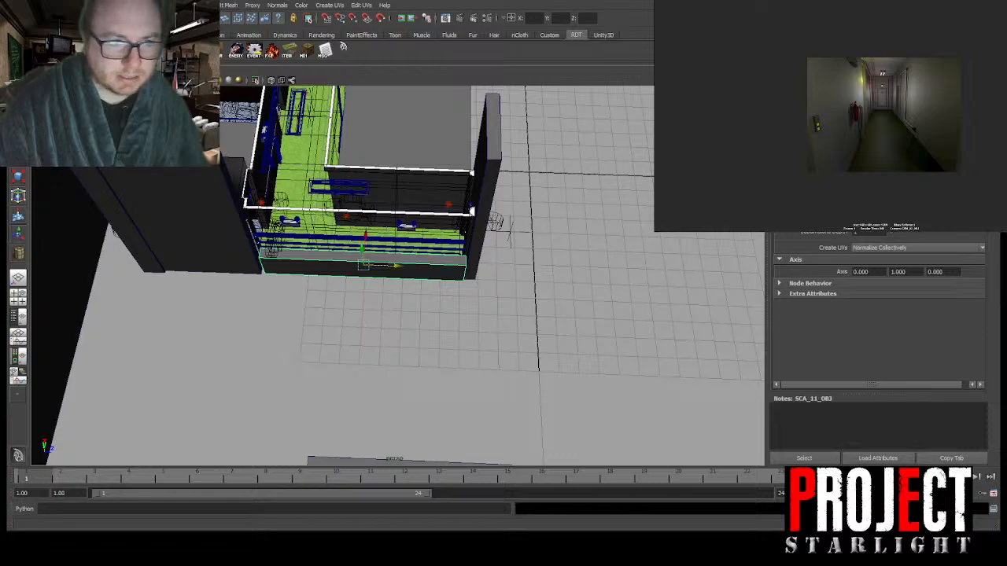
pyautogui.click(558, 247)
pyautogui.keyDown('alt'); pyautogui.moveTo(469, 250); pyautogui.dragTo(669, 250); pyautogui.keyUp('alt')
pyautogui.keyDown('alt'); pyautogui.moveTo(276, 253); pyautogui.dragTo(399, 247, button='middle'); pyautogui.keyUp('alt')
pyautogui.keyDown('alt'); pyautogui.moveTo(399, 248); pyautogui.dragTo(445, 296); pyautogui.keyUp('alt')
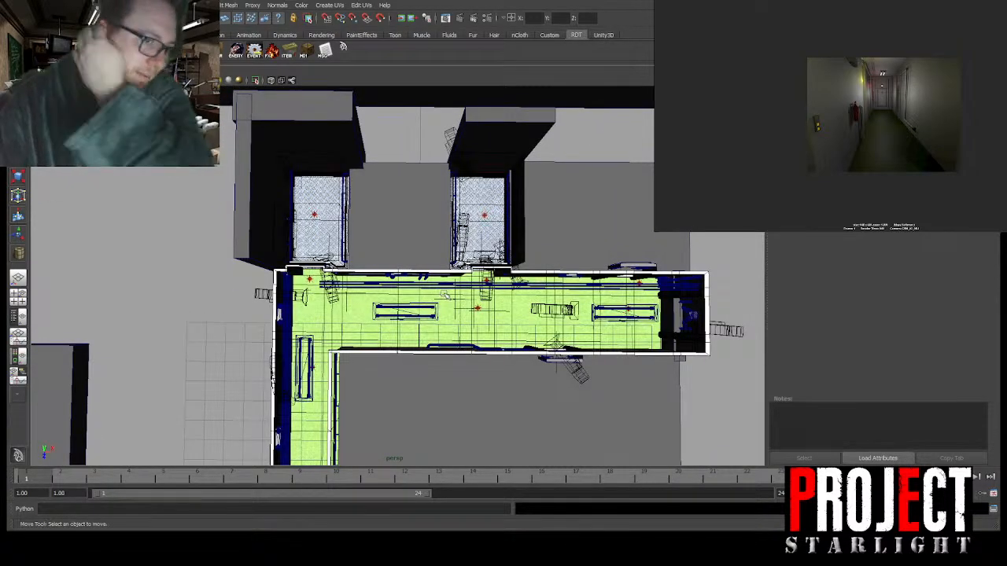
pyautogui.scroll(-2, 444, 293)
pyautogui.scroll(-2, 444, 294)
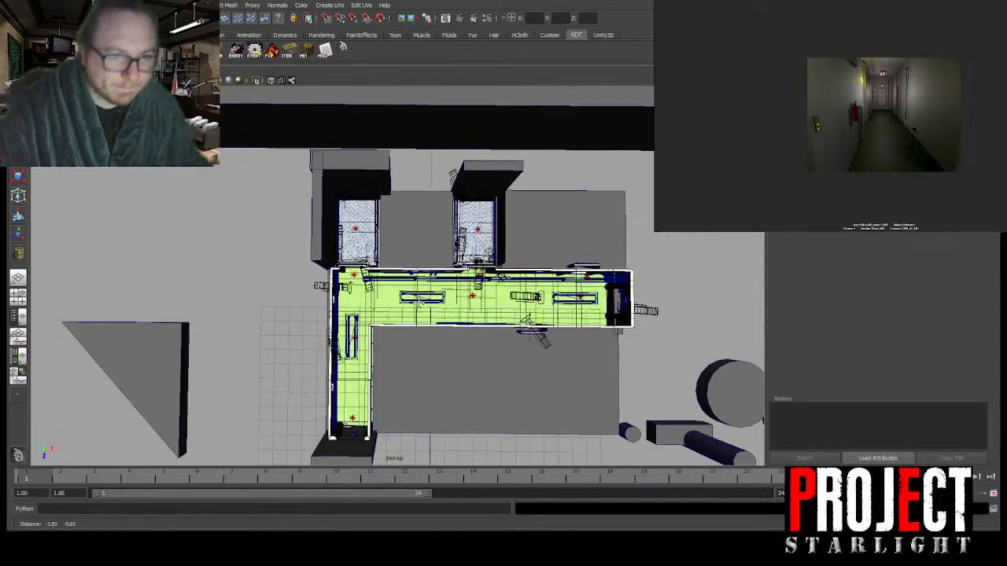
pyautogui.hotkey('ctrl', 's')
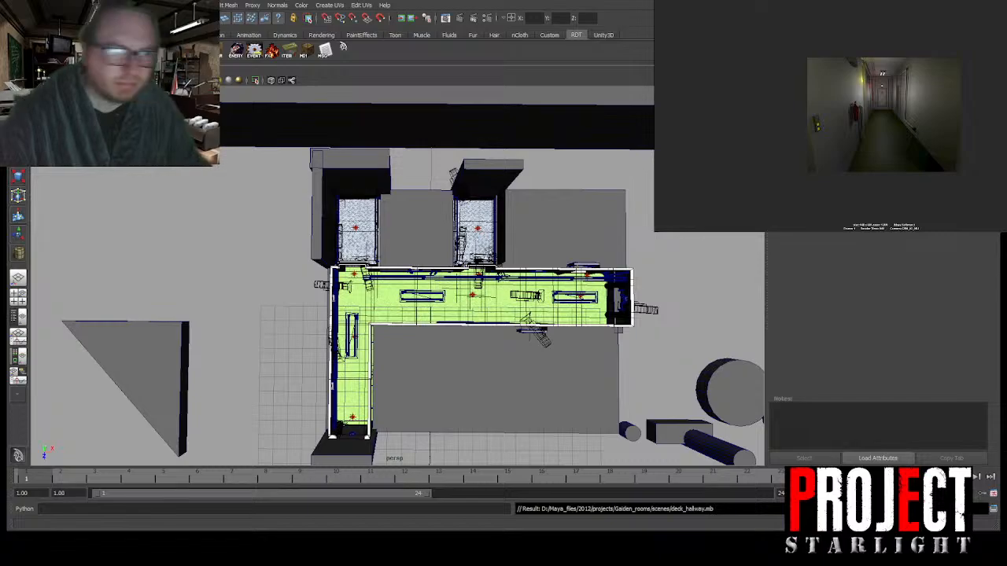
# Step: Move the SCA_13_OBJ block from the distant blocks to just beyond the long arm's end, at about X 17.1, Y 0.9, Z -15.4
pyautogui.keyDown('alt'); pyautogui.moveTo(580, 313); pyautogui.dragTo(565, 334); pyautogui.keyUp('alt')
pyautogui.keyDown('alt'); pyautogui.moveTo(554, 281); pyautogui.dragTo(508, 303, button='middle'); pyautogui.keyUp('alt')
pyautogui.scroll(4, 508, 303)
pyautogui.keyDown('alt'); pyautogui.moveTo(508, 307); pyautogui.dragTo(456, 322); pyautogui.keyUp('alt')
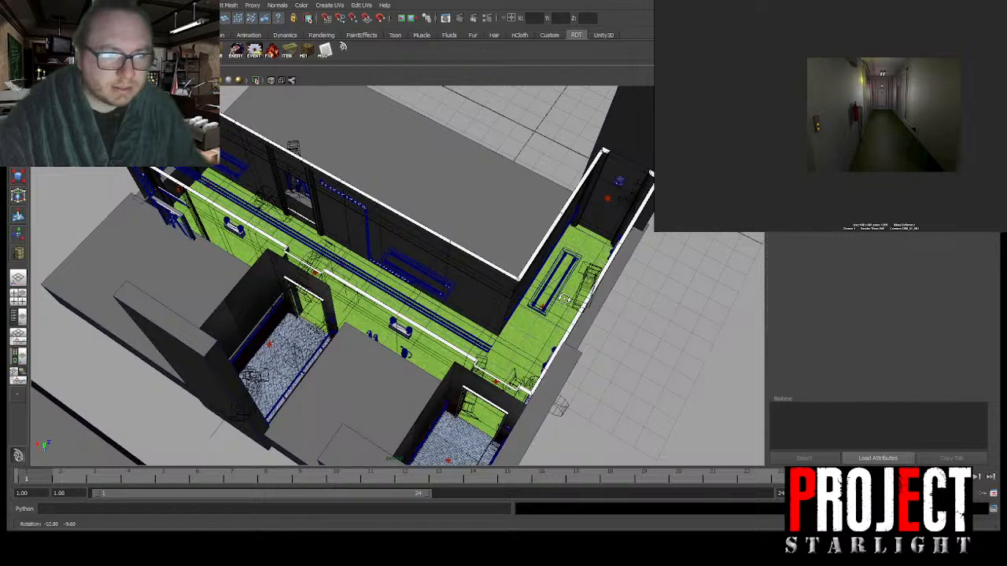
pyautogui.keyDown('alt'); pyautogui.moveTo(564, 299); pyautogui.dragTo(404, 298); pyautogui.keyUp('alt')
pyautogui.scroll(-3, 405, 298)
pyautogui.keyDown('alt'); pyautogui.moveTo(542, 295); pyautogui.dragTo(439, 286, button='middle'); pyautogui.keyUp('alt')
pyautogui.click(608, 403)
pyautogui.press('w')
pyautogui.moveTo(627, 435); pyautogui.dragTo(590, 238, button='middle')
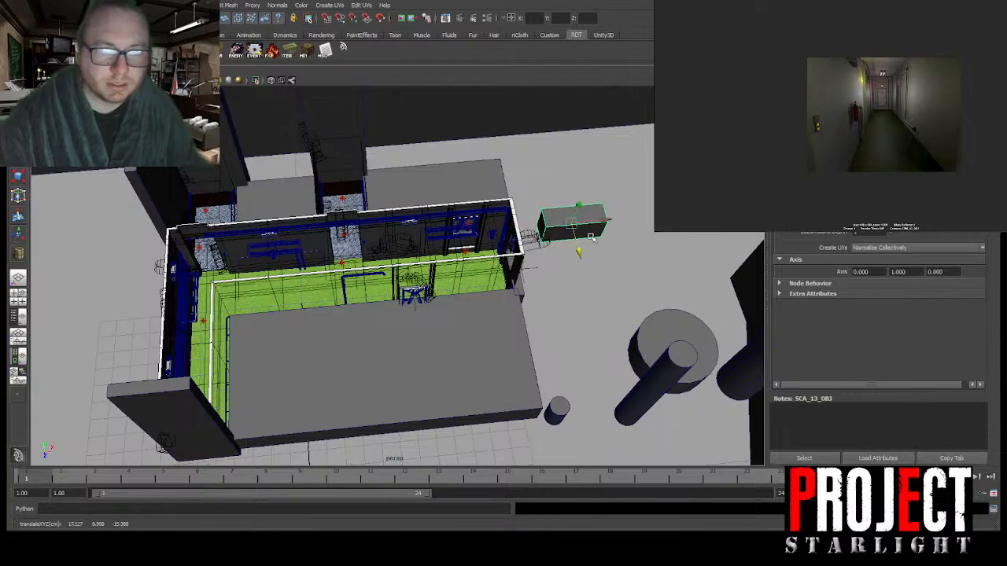
# Step: Slide the SCA_13_OBJ block along the hallway to the middle side room's doorway and shrink it to a narrow block
pyautogui.moveTo(605, 223); pyautogui.dragTo(455, 222)
pyautogui.press('f')
pyautogui.keyDown('alt'); pyautogui.moveTo(501, 251); pyautogui.dragTo(509, 293); pyautogui.keyUp('alt')
pyautogui.moveTo(440, 279); pyautogui.dragTo(282, 281)
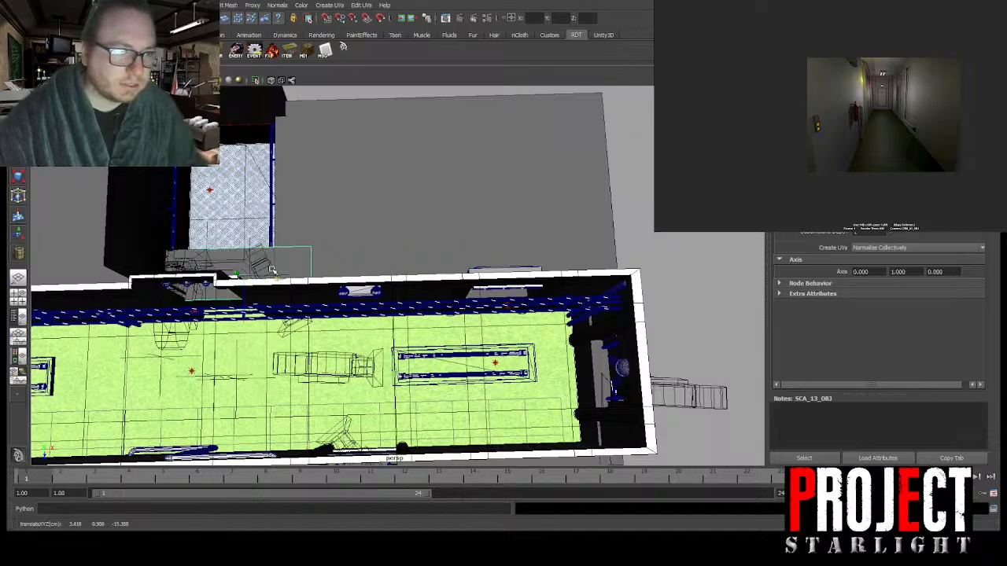
pyautogui.keyDown('alt'); pyautogui.moveTo(260, 283); pyautogui.dragTo(603, 267, button='middle'); pyautogui.keyUp('alt')
pyautogui.keyDown('alt'); pyautogui.moveTo(604, 268); pyautogui.dragTo(464, 285); pyautogui.keyUp('alt')
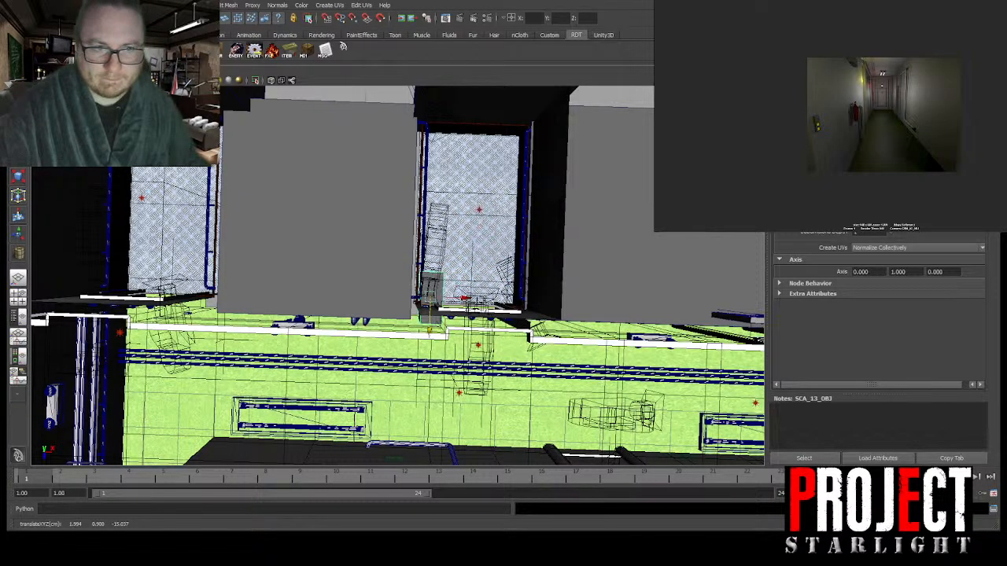
# Step: Shorten the SCA_13_OBJ block and move it into the middle doorway's corner at about X 1.9, Y 0.9, Z -14.7
pyautogui.moveTo(441, 332)
pyautogui.keyDown('alt'); pyautogui.mouseDown()
pyautogui.moveTo(441, 311)
pyautogui.moveTo(513, 304)
pyautogui.moveTo(478, 290)
pyautogui.moveTo(387, 301)
pyautogui.moveTo(401, 244)
pyautogui.moveTo(454, 317)
pyautogui.mouseUp(); pyautogui.keyUp('alt')
pyautogui.click(400, 302)
pyautogui.hotkey('ctrl', 'z')
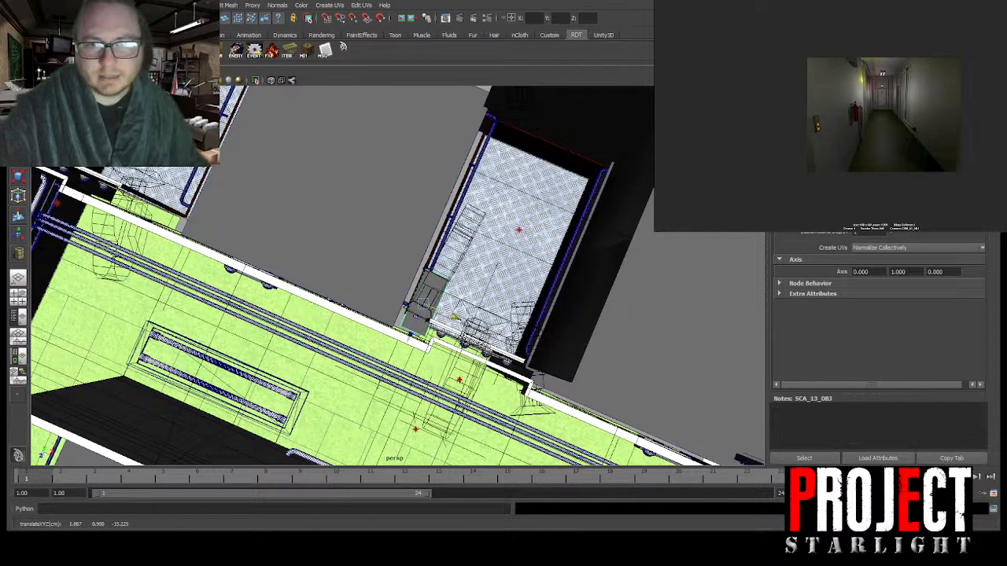
pyautogui.hotkey('ctrl', 'z')
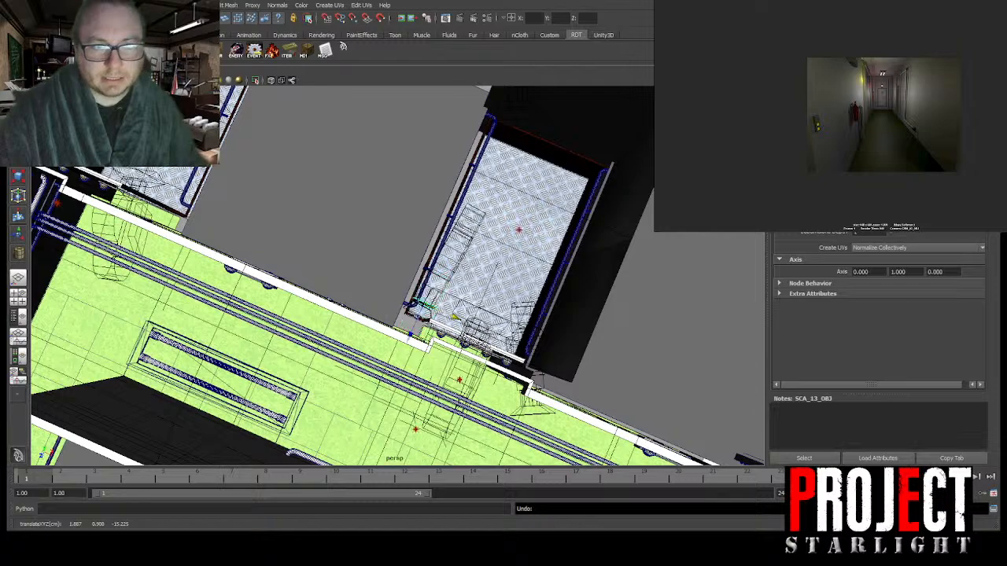
pyautogui.click(418, 306)
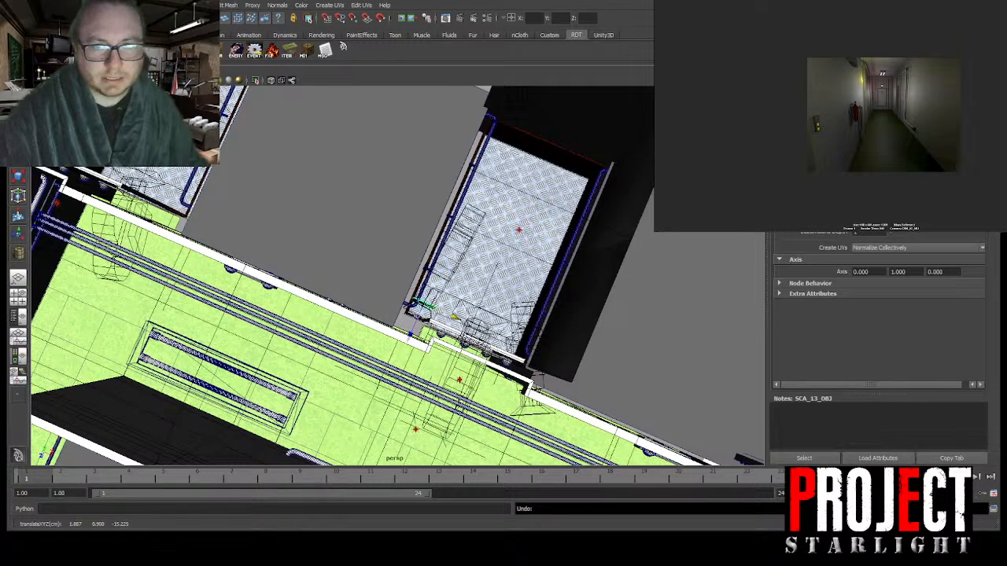
pyautogui.hotkey('ctrl', 'z')
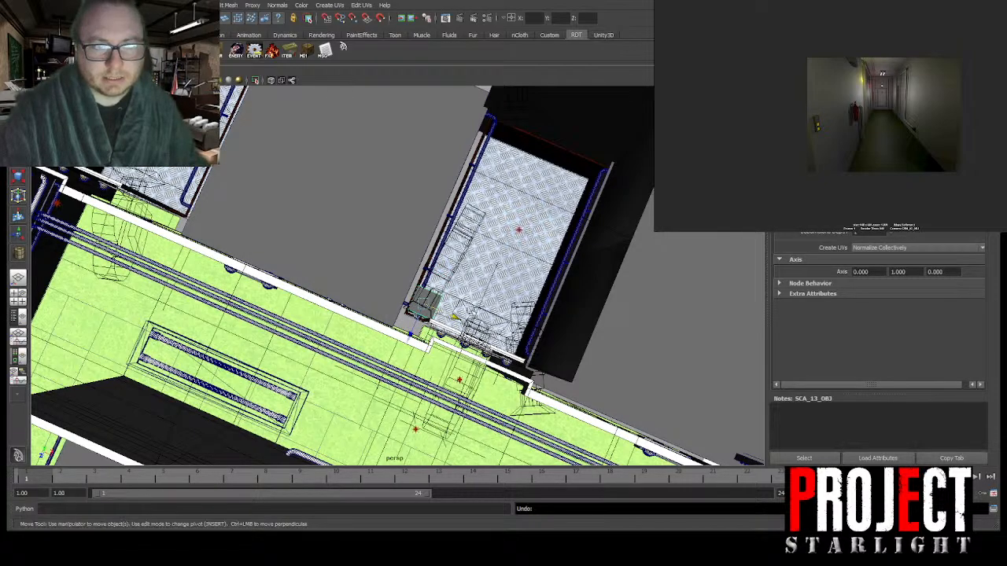
pyautogui.moveTo(454, 316); pyautogui.dragTo(406, 357)
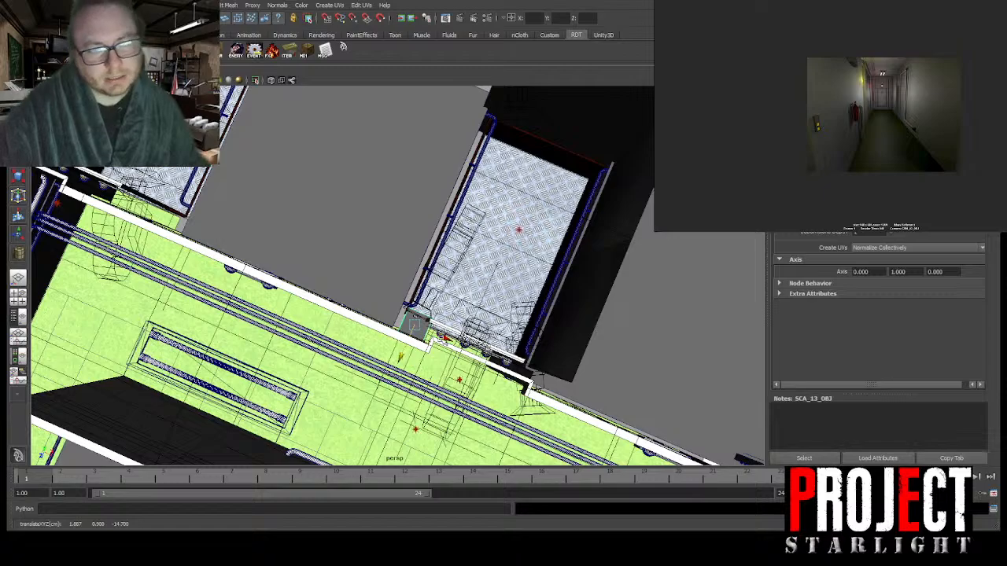
pyautogui.press('f')
pyautogui.scroll(-5, 401, 291)
pyautogui.keyDown('alt'); pyautogui.moveTo(401, 291); pyautogui.dragTo(395, 311); pyautogui.keyUp('alt')
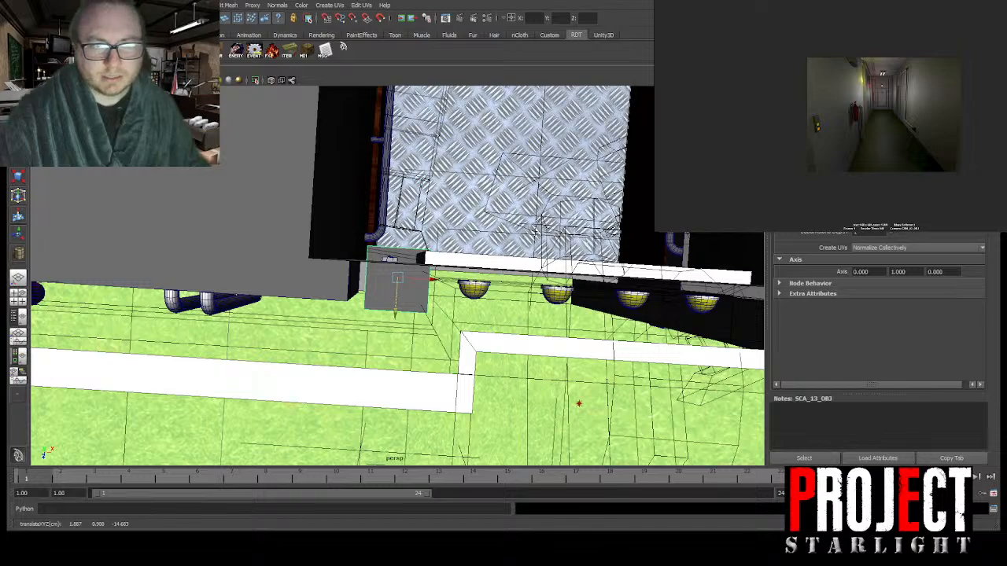
pyautogui.moveTo(395, 311); pyautogui.dragTo(396, 313)
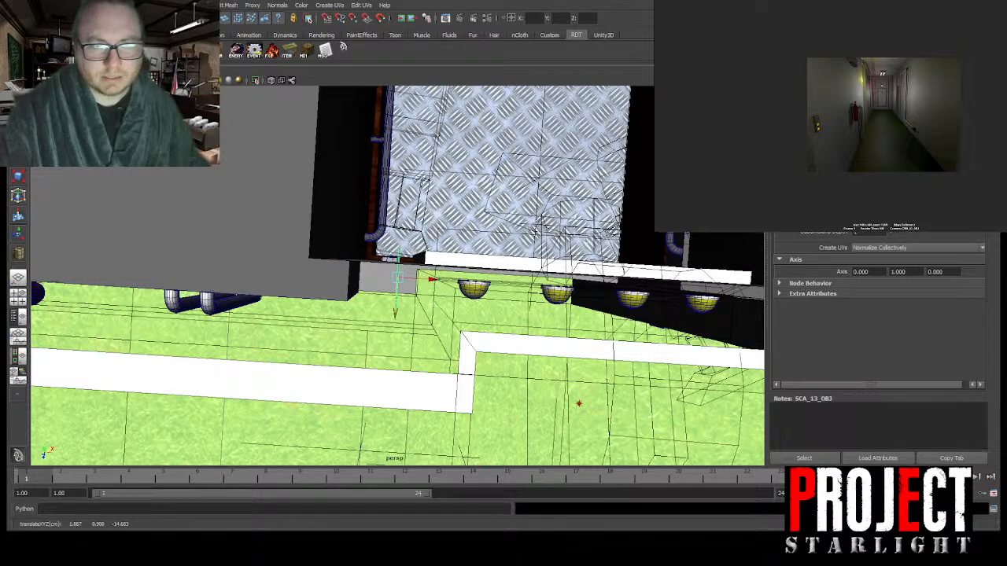
pyautogui.hotkey('ctrl', 'z')
pyautogui.hotkey('ctrl', 'z')
pyautogui.hotkey('ctrl', 'z')
pyautogui.hotkey('shift', 'z')
pyautogui.hotkey('shift', 'z')
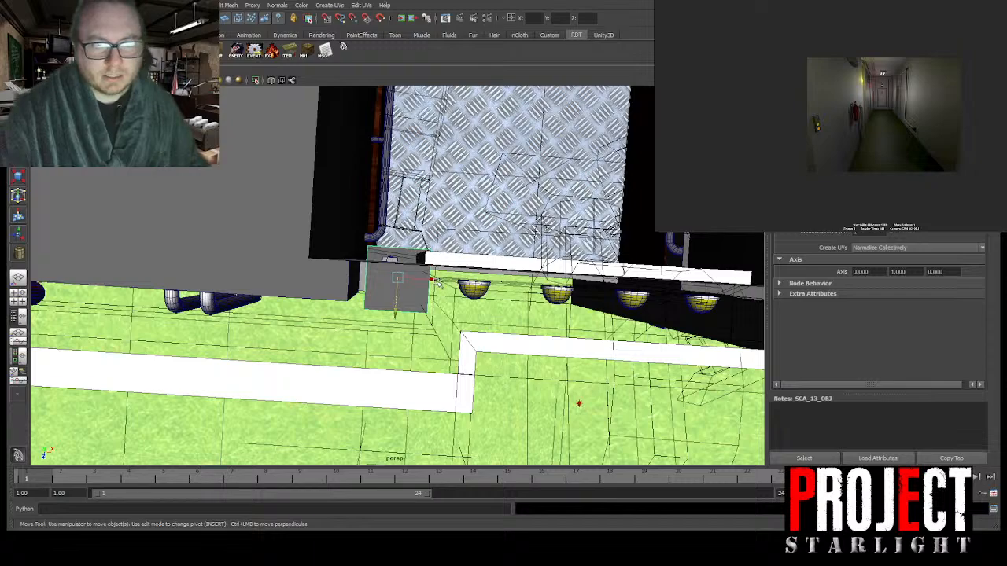
# Step: Trim the SCA_13_OBJ block and align it against the edge of the neighbouring wall block, at about X 1.76, Z -14.65
pyautogui.moveTo(439, 284); pyautogui.dragTo(429, 281)
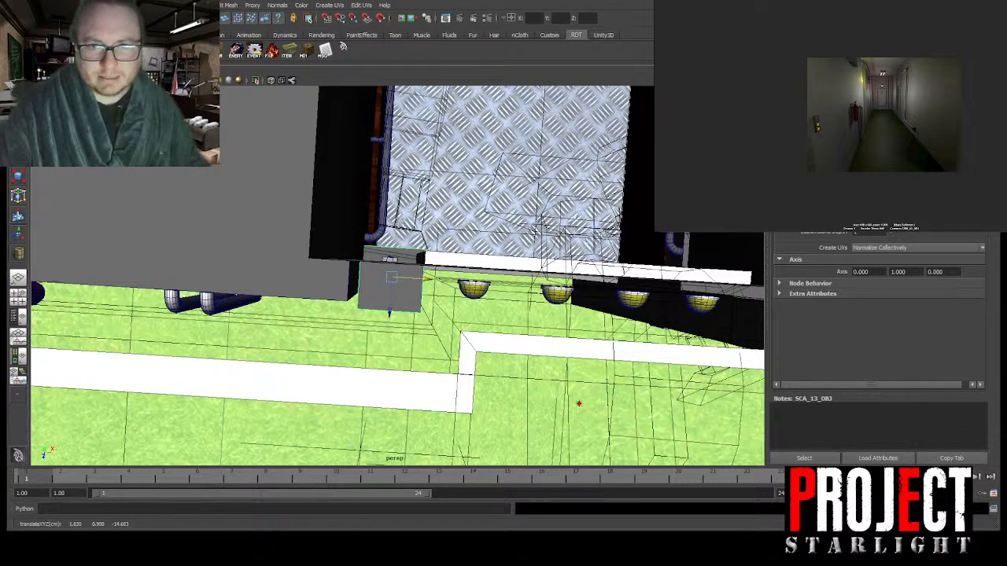
pyautogui.press('Return')
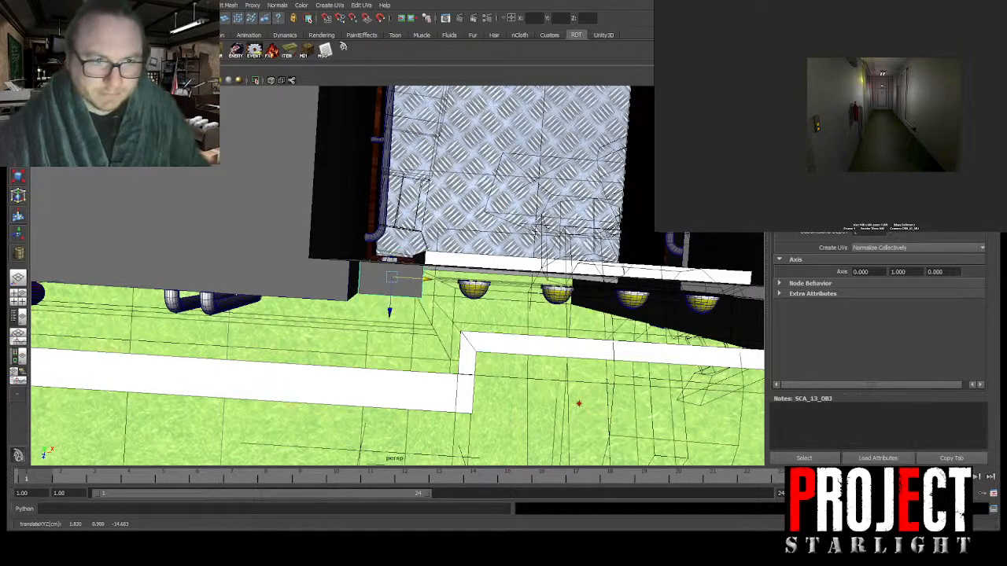
pyautogui.keyDown('alt'); pyautogui.moveTo(461, 268); pyautogui.dragTo(420, 286); pyautogui.keyUp('alt')
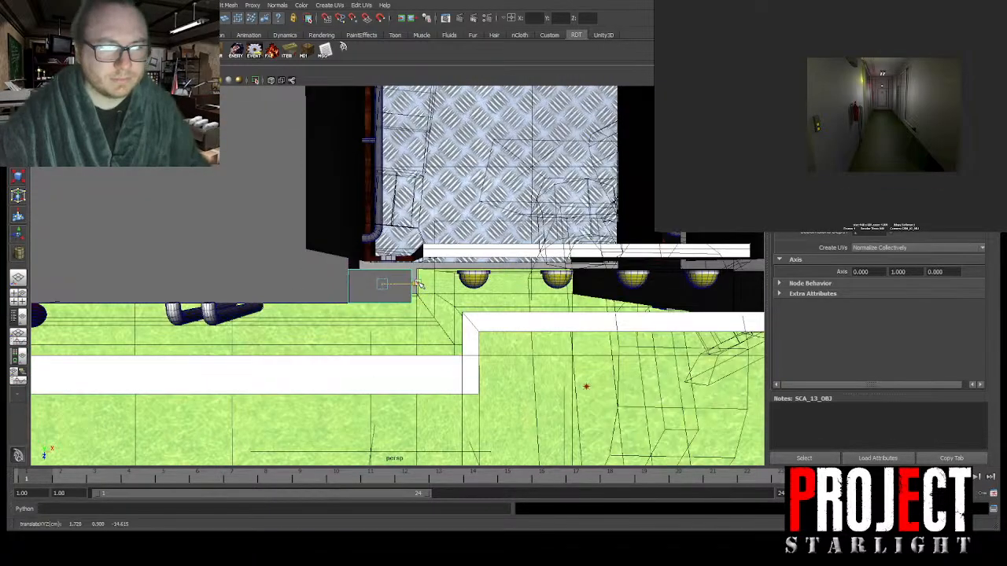
pyautogui.moveTo(385, 316); pyautogui.dragTo(387, 312)
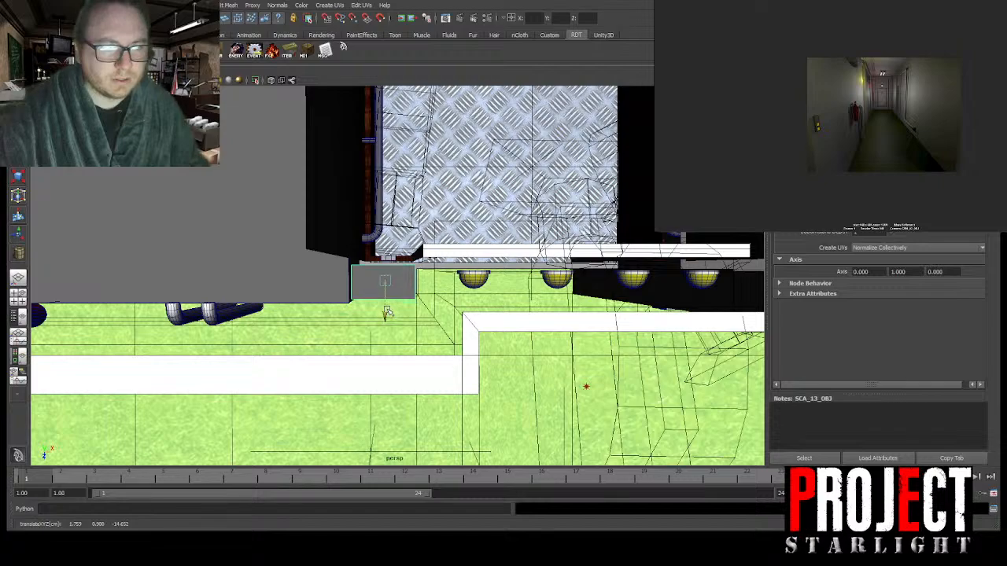
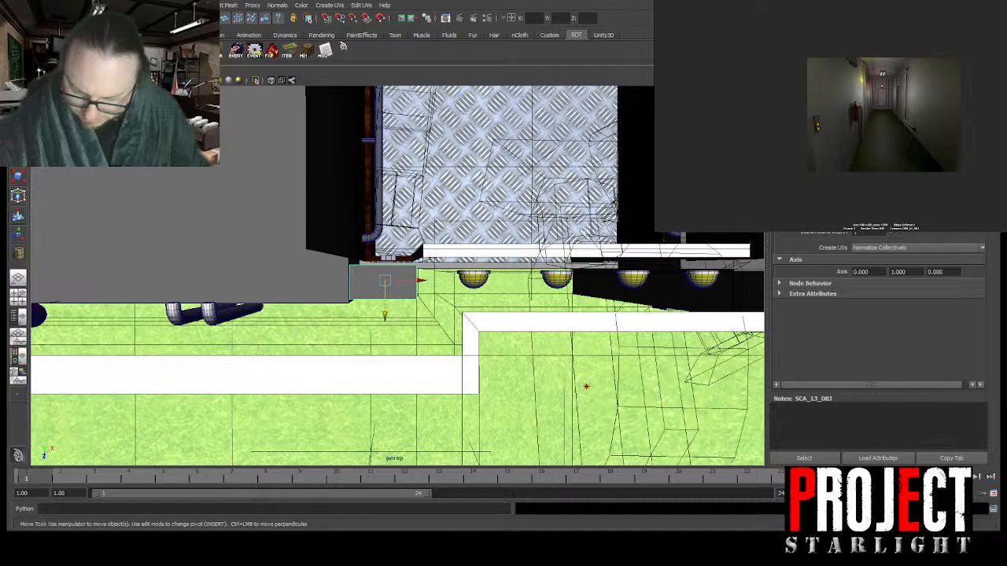
# Step: Examine the hallway's doorways, pillars, pipes and walls for spots that still need collision blocks
pyautogui.keyDown('alt'); pyautogui.moveTo(450, 255); pyautogui.dragTo(496, 311); pyautogui.keyUp('alt')
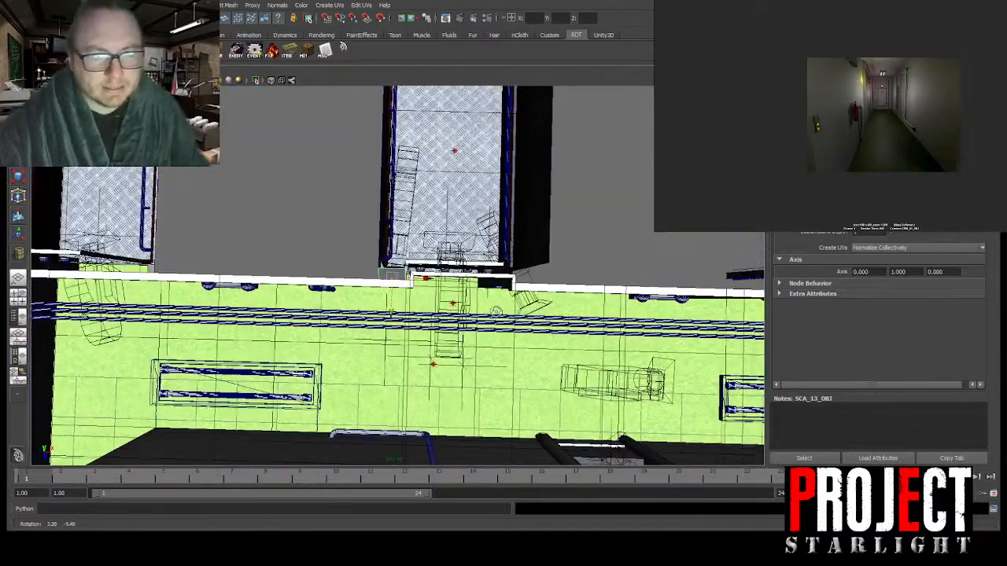
pyautogui.scroll(-5, 495, 314)
pyautogui.keyDown('alt'); pyautogui.moveTo(495, 316); pyautogui.dragTo(544, 346, button='middle'); pyautogui.keyUp('alt')
pyautogui.keyDown('alt'); pyautogui.moveTo(545, 346); pyautogui.dragTo(398, 250); pyautogui.keyUp('alt')
pyautogui.keyDown('alt'); pyautogui.moveTo(414, 267); pyautogui.dragTo(510, 280, button='middle'); pyautogui.keyUp('alt')
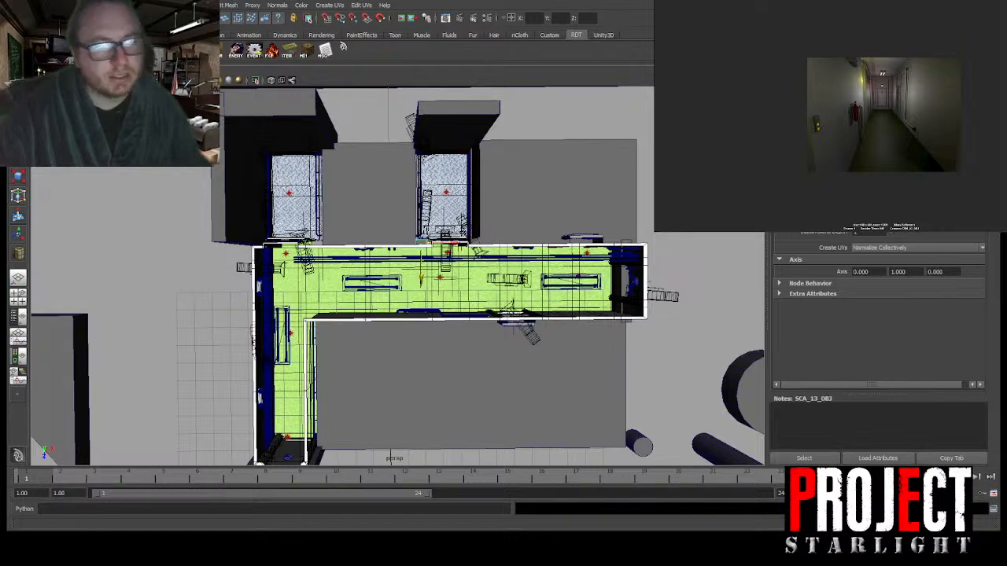
pyautogui.keyDown('alt'); pyautogui.moveTo(506, 126); pyautogui.dragTo(505, 220, button='right'); pyautogui.keyUp('alt')
pyautogui.keyDown('alt'); pyautogui.moveTo(504, 220); pyautogui.dragTo(372, 254, button='middle'); pyautogui.keyUp('alt')
pyautogui.keyDown('alt'); pyautogui.moveTo(421, 313); pyautogui.dragTo(471, 240); pyautogui.keyUp('alt')
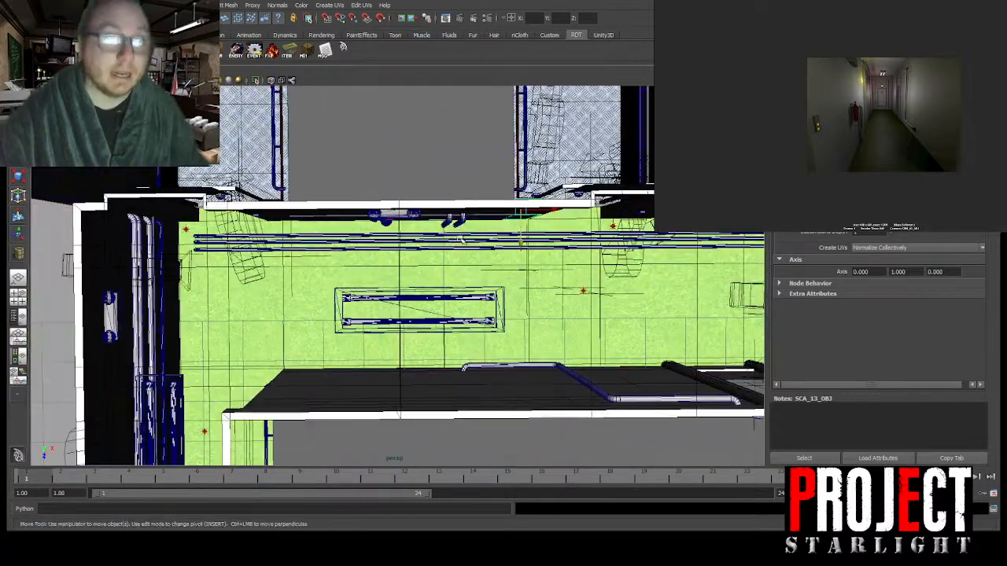
pyautogui.keyDown('alt'); pyautogui.moveTo(660, 238); pyautogui.dragTo(192, 262, button='middle'); pyautogui.keyUp('alt')
pyautogui.keyDown('alt'); pyautogui.moveTo(464, 236); pyautogui.dragTo(494, 280, button='right'); pyautogui.keyUp('alt')
pyautogui.keyDown('alt'); pyautogui.moveTo(494, 280); pyautogui.dragTo(508, 240); pyautogui.keyUp('alt')
pyautogui.keyDown('alt'); pyautogui.moveTo(579, 217); pyautogui.dragTo(514, 225); pyautogui.keyUp('alt')
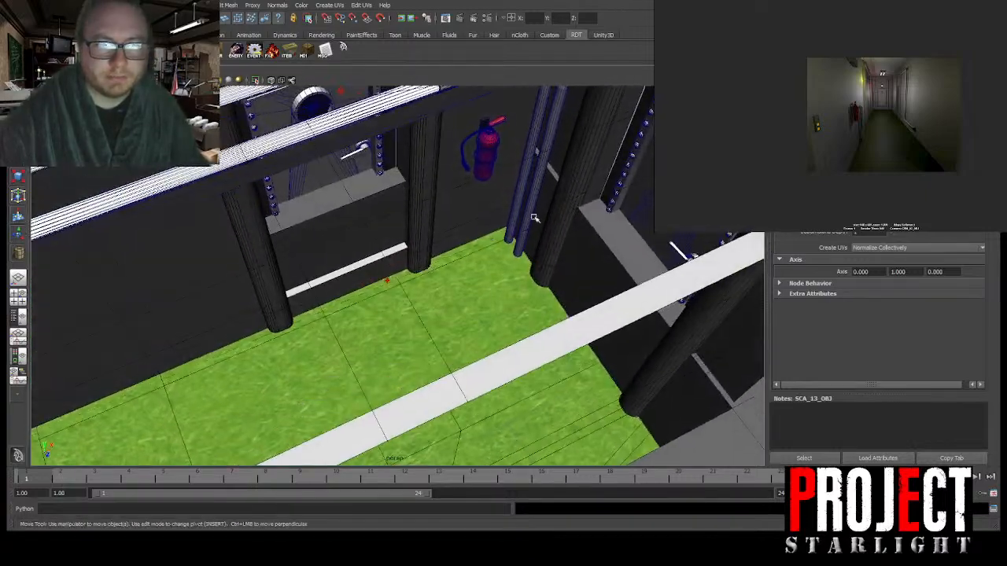
pyautogui.keyDown('alt'); pyautogui.moveTo(516, 264); pyautogui.dragTo(537, 170); pyautogui.keyUp('alt')
pyautogui.scroll(-5, 555, 270)
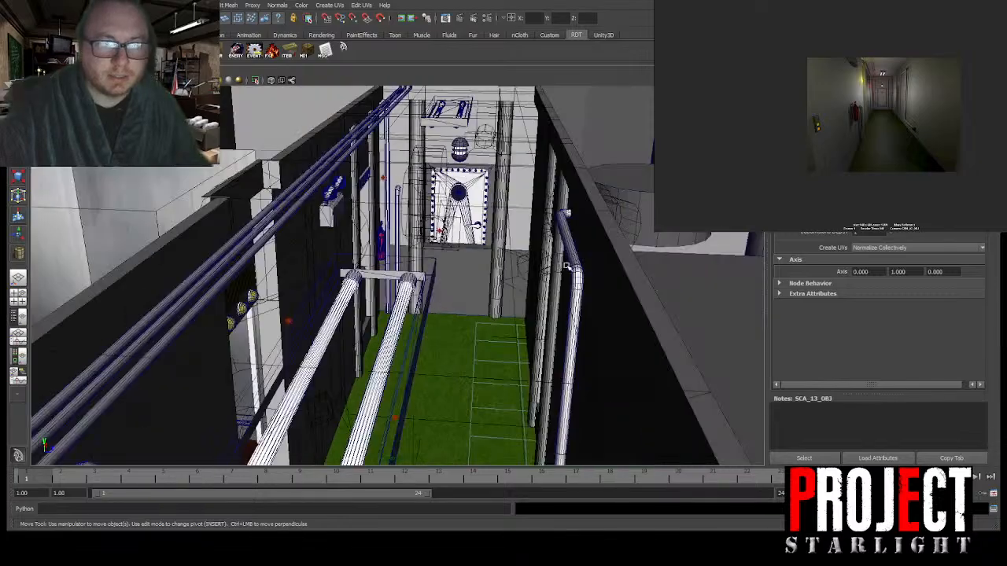
pyautogui.keyDown('alt'); pyautogui.moveTo(550, 263); pyautogui.dragTo(323, 275); pyautogui.keyUp('alt')
pyautogui.keyDown('alt'); pyautogui.moveTo(236, 271); pyautogui.dragTo(485, 280, button='middle'); pyautogui.keyUp('alt')
pyautogui.keyDown('alt'); pyautogui.moveTo(95, 264); pyautogui.dragTo(540, 283, button='middle'); pyautogui.keyUp('alt')
pyautogui.keyDown('alt'); pyautogui.moveTo(540, 283); pyautogui.dragTo(353, 283); pyautogui.keyUp('alt')
pyautogui.keyDown('alt'); pyautogui.moveTo(353, 283); pyautogui.dragTo(505, 303, button='middle'); pyautogui.keyUp('alt')
pyautogui.keyDown('alt'); pyautogui.moveTo(504, 304); pyautogui.dragTo(563, 295); pyautogui.keyUp('alt')
pyautogui.keyDown('alt'); pyautogui.moveTo(563, 295); pyautogui.dragTo(406, 294, button='middle'); pyautogui.keyUp('alt')
pyautogui.keyDown('alt'); pyautogui.moveTo(406, 294); pyautogui.dragTo(434, 293); pyautogui.keyUp('alt')
pyautogui.keyDown('alt'); pyautogui.moveTo(595, 233); pyautogui.dragTo(460, 246, button='middle'); pyautogui.keyUp('alt')
pyautogui.keyDown('alt'); pyautogui.moveTo(461, 246); pyautogui.dragTo(478, 286); pyautogui.keyUp('alt')
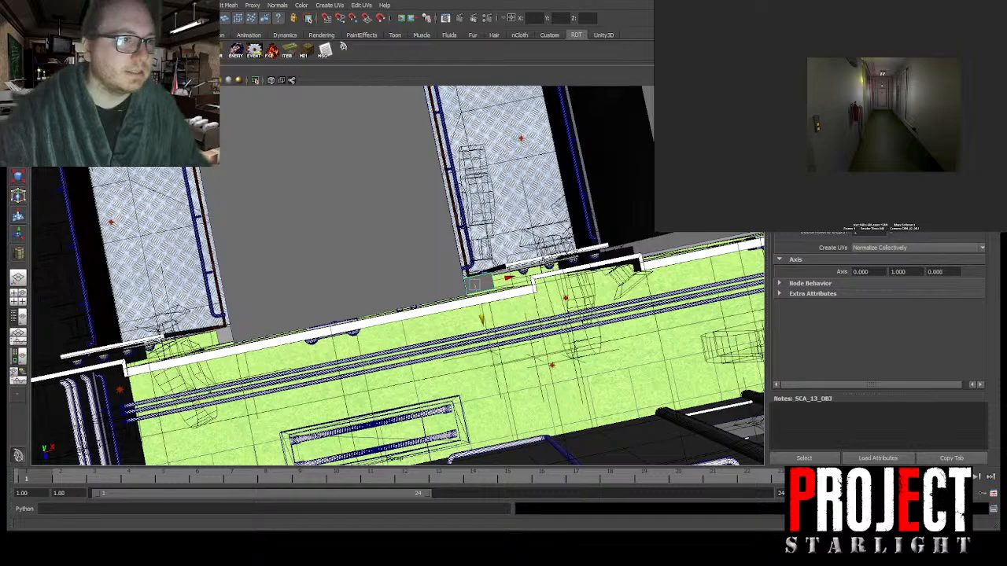
# Step: Duplicate the SCA_13_OBJ block to the opposite side of the middle side room's doorway and rename the copy SCA_21_OBJ
pyautogui.hotkey('ctrl', 'd')
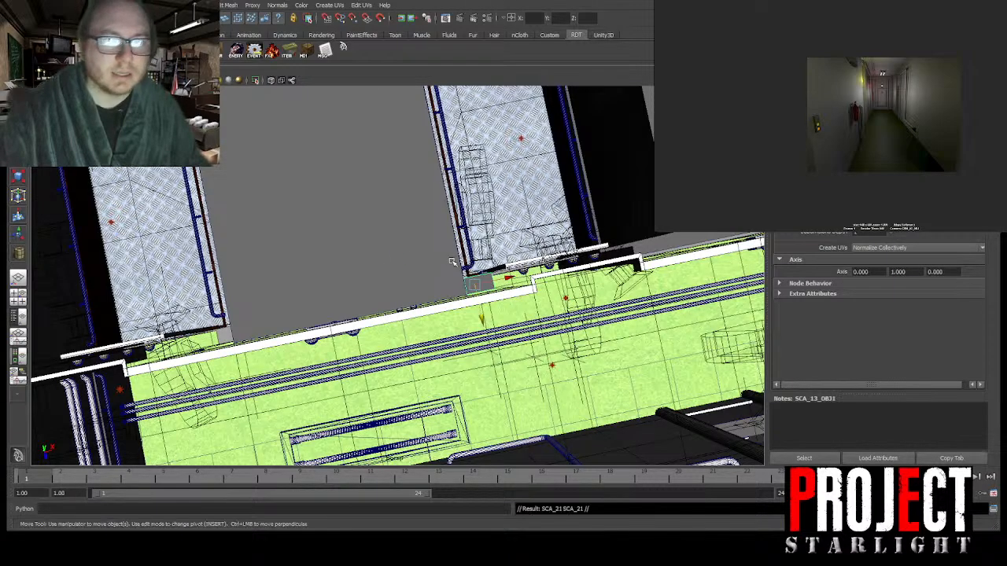
pyautogui.keyDown('alt'); pyautogui.moveTo(480, 295); pyautogui.dragTo(413, 297); pyautogui.keyUp('alt')
pyautogui.moveTo(333, 296); pyautogui.dragTo(405, 249)
pyautogui.press('f')
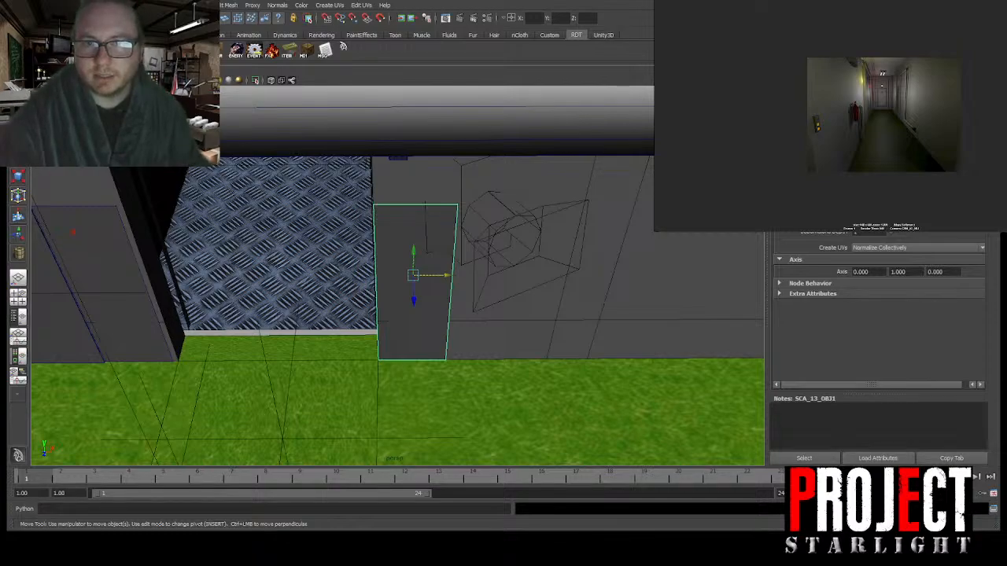
pyautogui.press('Return')
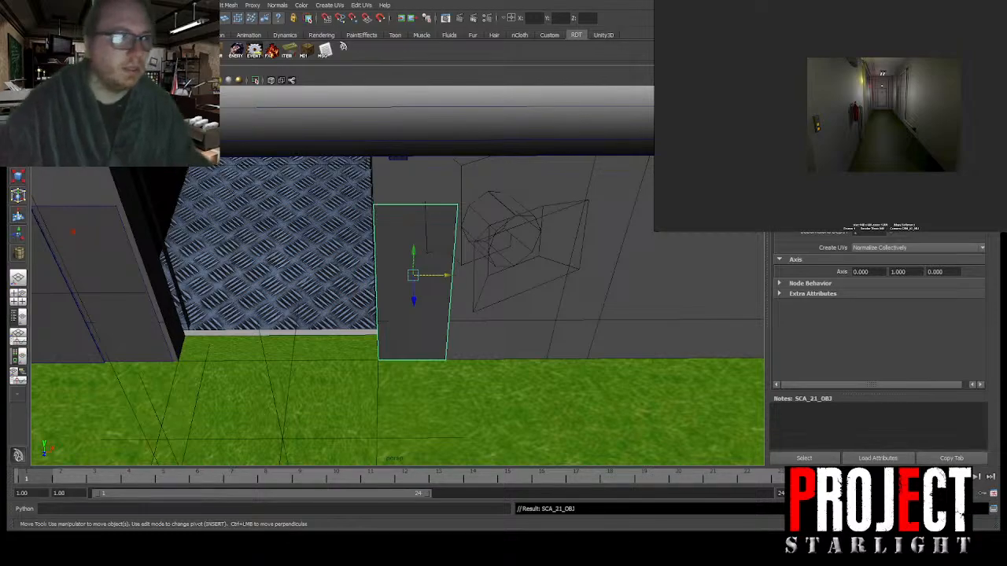
# Step: Duplicate the SCA_21_OBJ block to the inner side of the corner side room's doorway and rename the copy SCA_22_OBJ
pyautogui.hotkey('ctrl', 'd')
pyautogui.keyDown('alt'); pyautogui.moveTo(609, 294); pyautogui.dragTo(432, 279, button='right'); pyautogui.keyUp('alt')
pyautogui.keyDown('alt'); pyautogui.moveTo(433, 279); pyautogui.dragTo(486, 299); pyautogui.keyUp('alt')
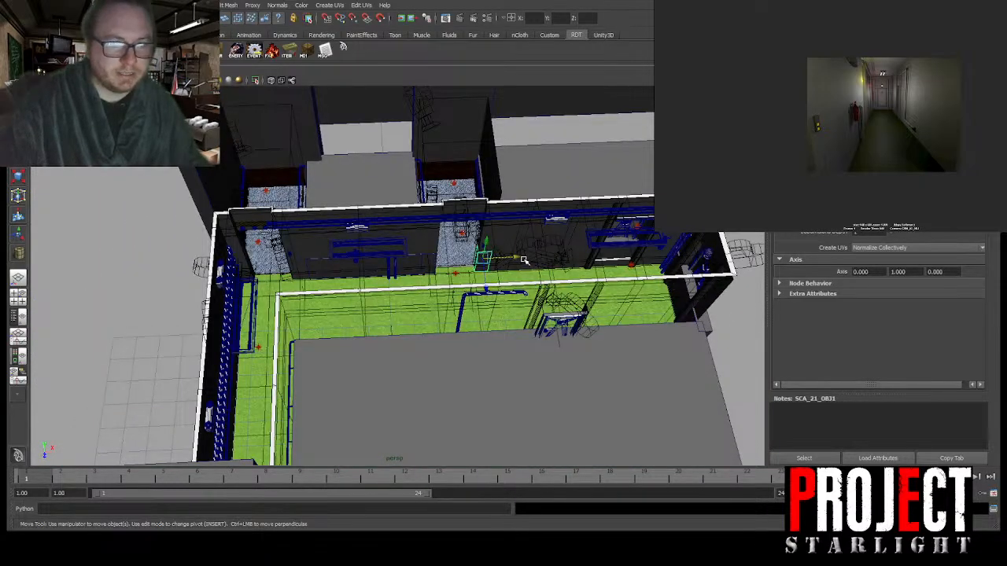
pyautogui.press('f')
pyautogui.keyDown('alt'); pyautogui.moveTo(388, 225); pyautogui.dragTo(488, 285); pyautogui.keyUp('alt')
pyautogui.moveTo(406, 252); pyautogui.dragTo(329, 238)
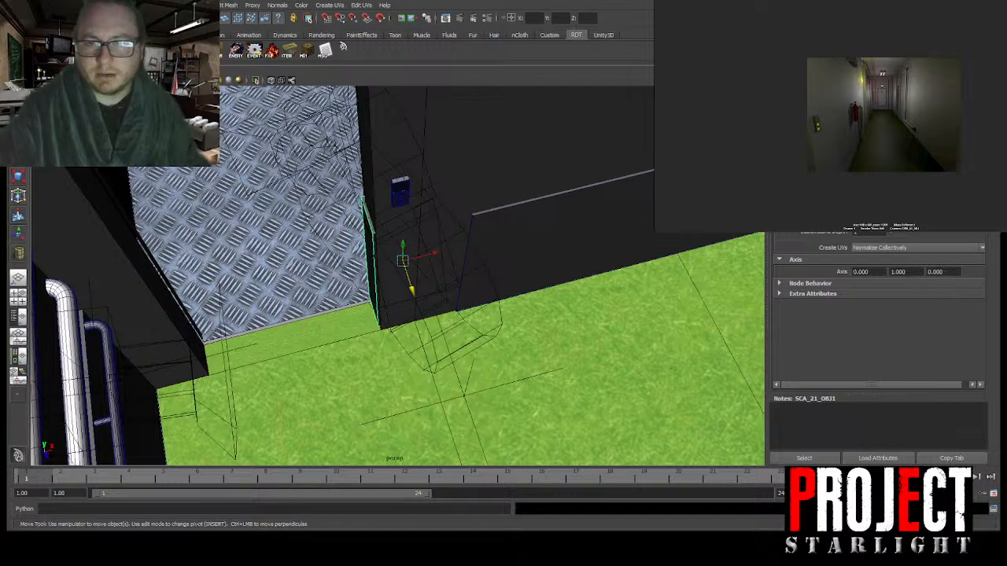
pyautogui.press('Return')
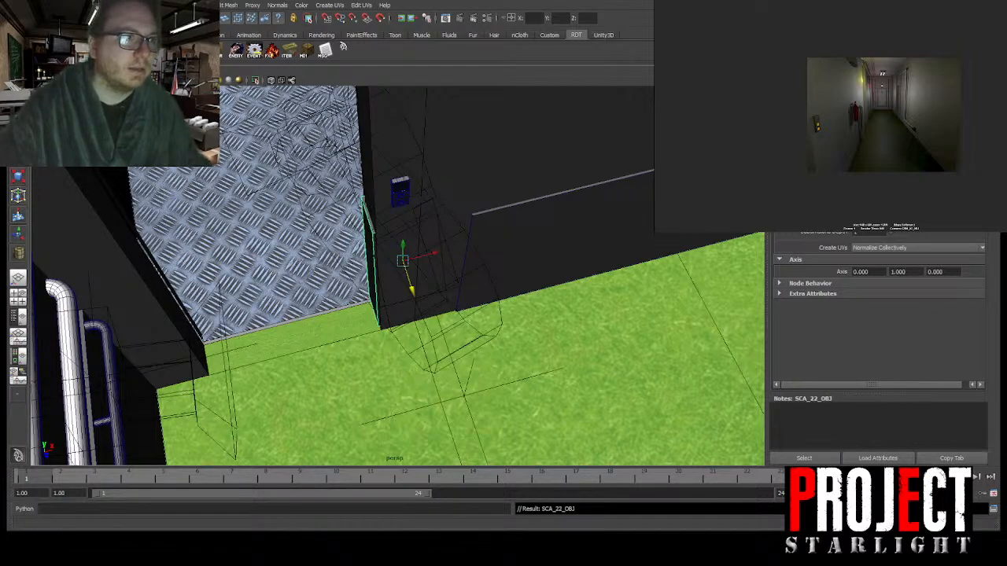
# Step: Duplicate the SCA_22_OBJ block to the outer side of the corner side room's doorway and rename the copy SCA_23_OBJ
pyautogui.click(88, 236)
pyautogui.scroll(-5, 461, 229)
pyautogui.keyDown('alt'); pyautogui.moveTo(461, 229); pyautogui.dragTo(318, 263); pyautogui.keyUp('alt')
pyautogui.press('f')
pyautogui.keyDown('alt'); pyautogui.moveTo(481, 228); pyautogui.dragTo(405, 219); pyautogui.keyUp('alt')
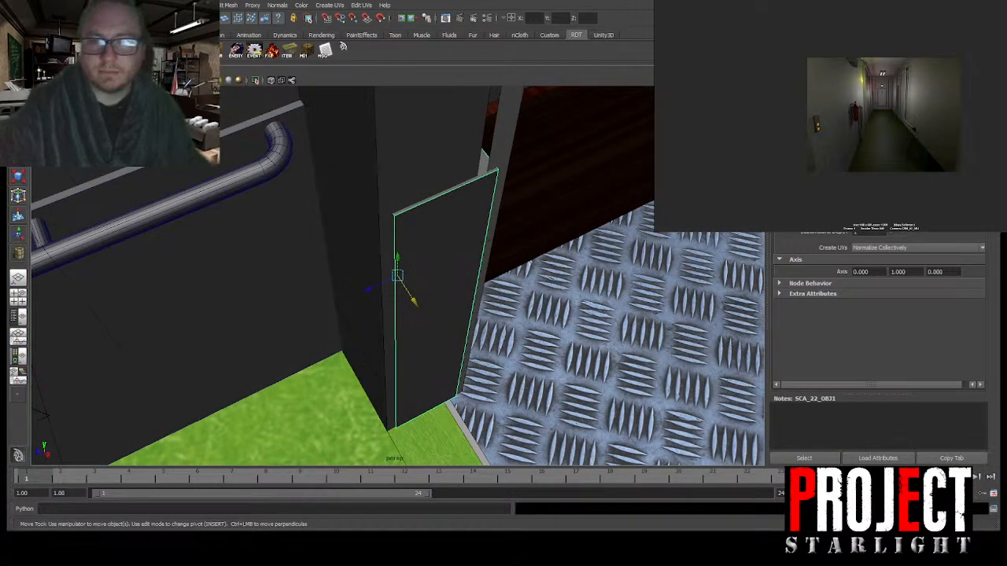
pyautogui.press('Return')
# Step: Save the deck_hallway.mb scene with the new doorway blocks
pyautogui.scroll(-5, 463, 261)
pyautogui.keyDown('alt'); pyautogui.moveTo(464, 260); pyautogui.dragTo(483, 248); pyautogui.keyUp('alt')
pyautogui.hotkey('ctrl', 's')
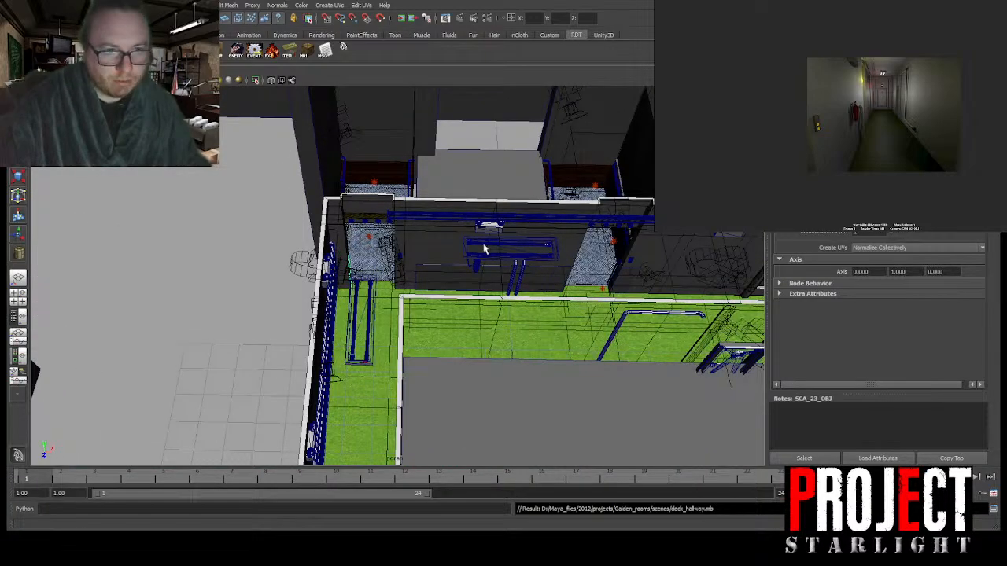
# Step: Fit the SCA_17 collision cylinder into the pipe-side corner at the far end of the long hallway
pyautogui.keyDown('alt'); pyautogui.moveTo(536, 266); pyautogui.dragTo(367, 270, button='middle'); pyautogui.keyUp('alt')
pyautogui.keyDown('alt'); pyautogui.moveTo(366, 270); pyautogui.dragTo(557, 268); pyautogui.keyUp('alt')
pyautogui.scroll(-5, 596, 269)
pyautogui.keyDown('alt'); pyautogui.moveTo(623, 255); pyautogui.dragTo(465, 248, button='middle'); pyautogui.keyUp('alt')
pyautogui.keyDown('alt'); pyautogui.moveTo(581, 262); pyautogui.dragTo(415, 192); pyautogui.keyUp('alt')
pyautogui.click(445, 296)
pyautogui.press('w')
pyautogui.moveTo(444, 152); pyautogui.dragTo(430, 156)
pyautogui.press('f')
pyautogui.keyDown('alt'); pyautogui.moveTo(254, 198); pyautogui.dragTo(426, 280); pyautogui.keyUp('alt')
pyautogui.scroll(-4, 348, 205)
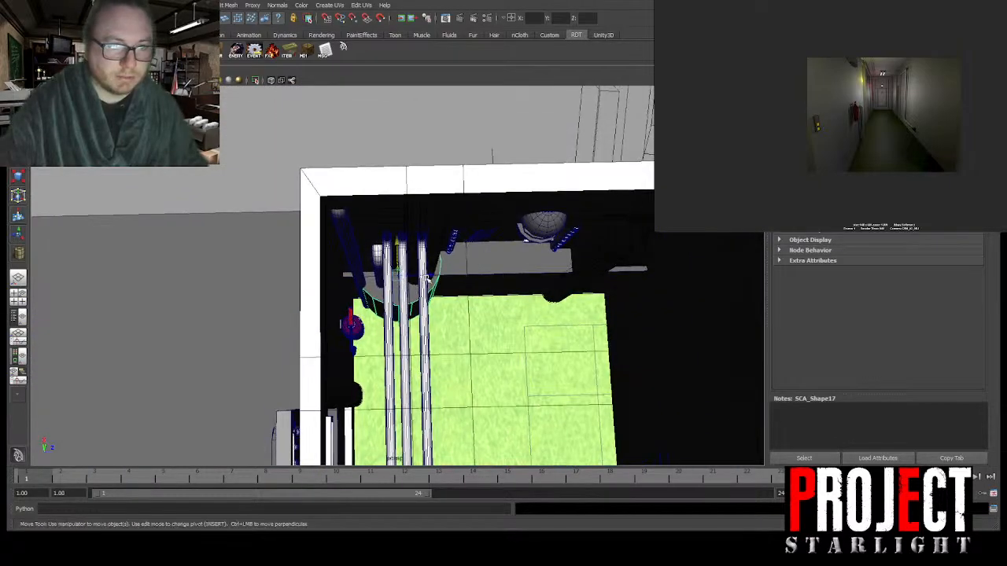
pyautogui.keyDown('alt'); pyautogui.moveTo(415, 302); pyautogui.dragTo(470, 200); pyautogui.keyUp('alt')
pyautogui.moveTo(425, 272); pyautogui.dragTo(476, 282)
# Step: Move the SCA_07_OBJ cylinder into the other corner of the long hallway's end and reduce its radius
pyautogui.scroll(-4, 476, 282)
pyautogui.keyDown('alt'); pyautogui.moveTo(477, 281); pyautogui.dragTo(399, 282, button='middle'); pyautogui.keyUp('alt')
pyautogui.scroll(2, 504, 201)
pyautogui.click(499, 175)
pyautogui.moveTo(479, 186); pyautogui.dragTo(487, 260)
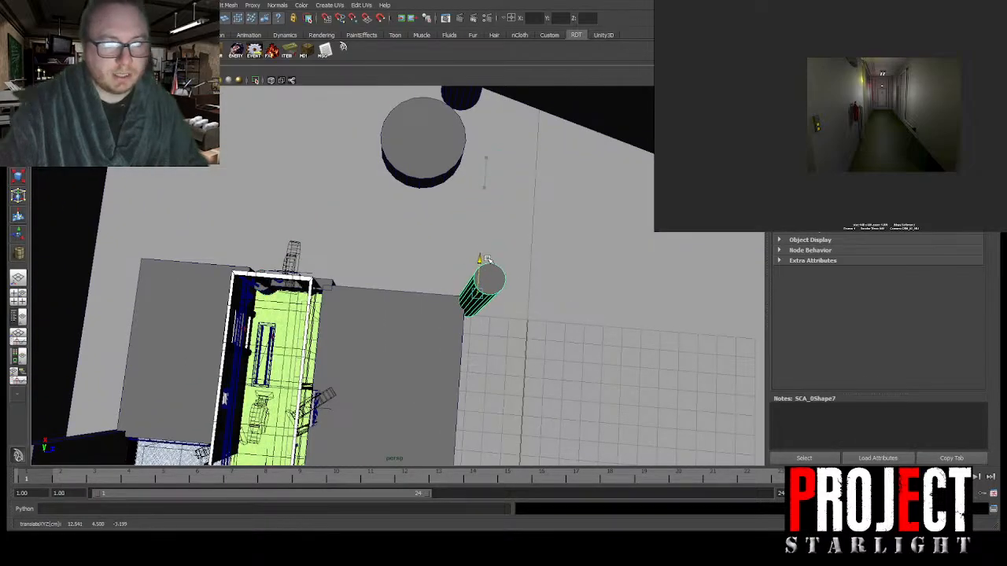
pyautogui.moveTo(518, 294); pyautogui.dragTo(303, 290)
pyautogui.keyDown('alt'); pyautogui.moveTo(303, 290); pyautogui.dragTo(476, 268); pyautogui.keyUp('alt')
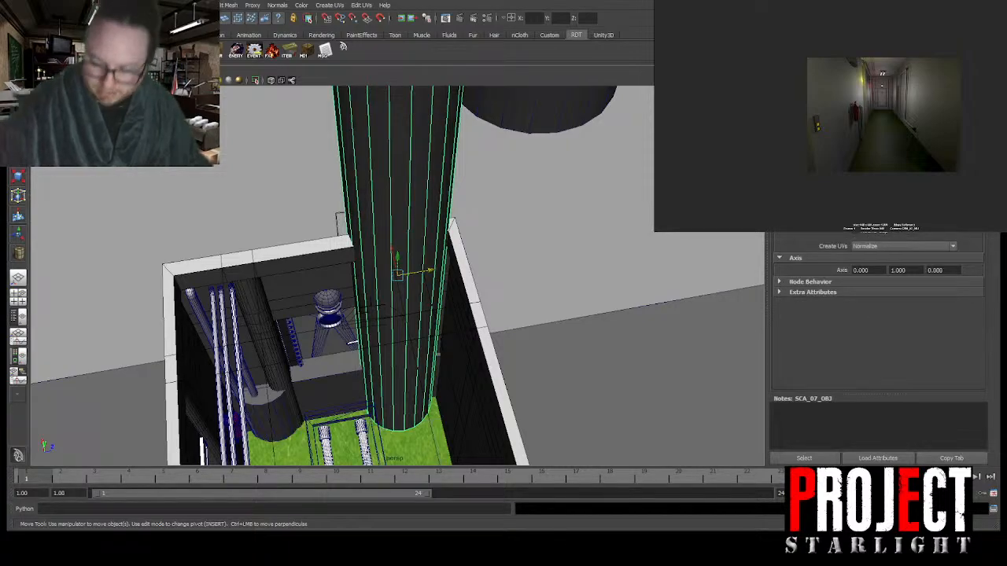
pyautogui.press('Return')
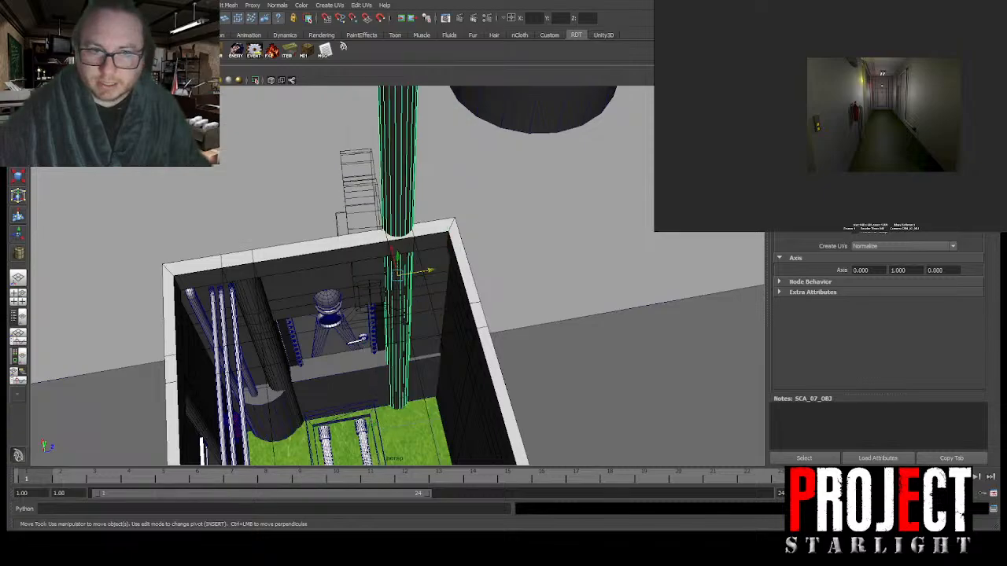
pyautogui.keyDown('alt'); pyautogui.moveTo(305, 299); pyautogui.dragTo(414, 251); pyautogui.keyUp('alt')
pyautogui.click(353, 312)
pyautogui.keyDown('alt'); pyautogui.moveTo(353, 313); pyautogui.dragTo(423, 285); pyautogui.keyUp('alt')
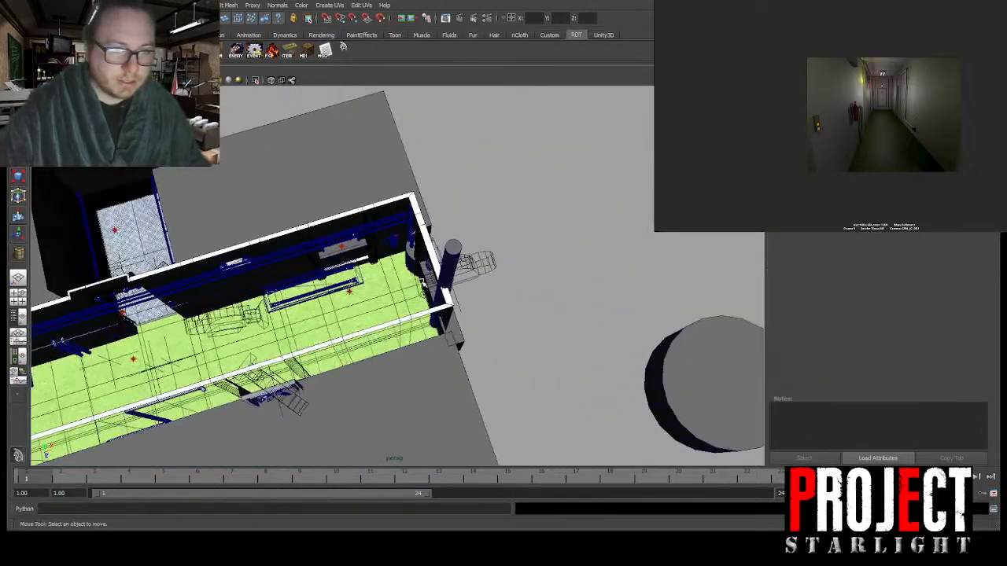
# Step: Duplicate the slim SCA_07_OBJ cylinder beside the door near the long hallway's end, naming the copy SCA_24 and its object node SCA_24_OBJ
pyautogui.click(454, 249)
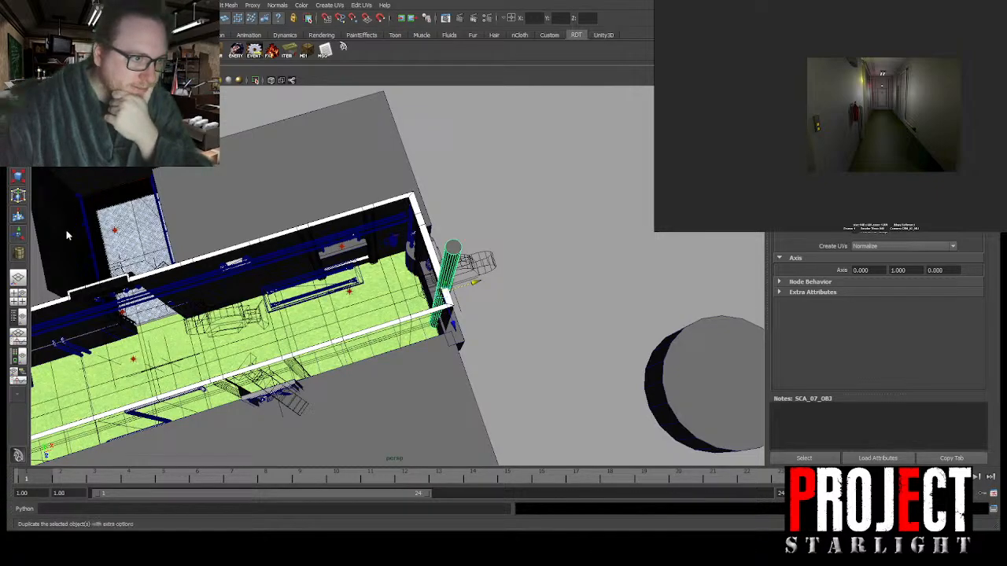
pyautogui.hotkey('ctrl', 'd')
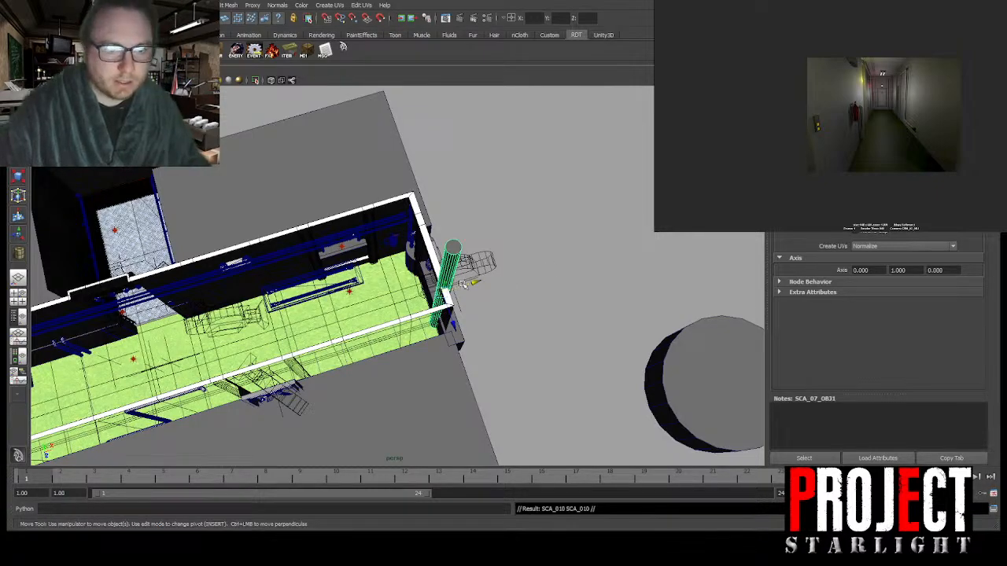
pyautogui.moveTo(452, 324); pyautogui.dragTo(443, 293)
pyautogui.moveTo(464, 246); pyautogui.dragTo(419, 258)
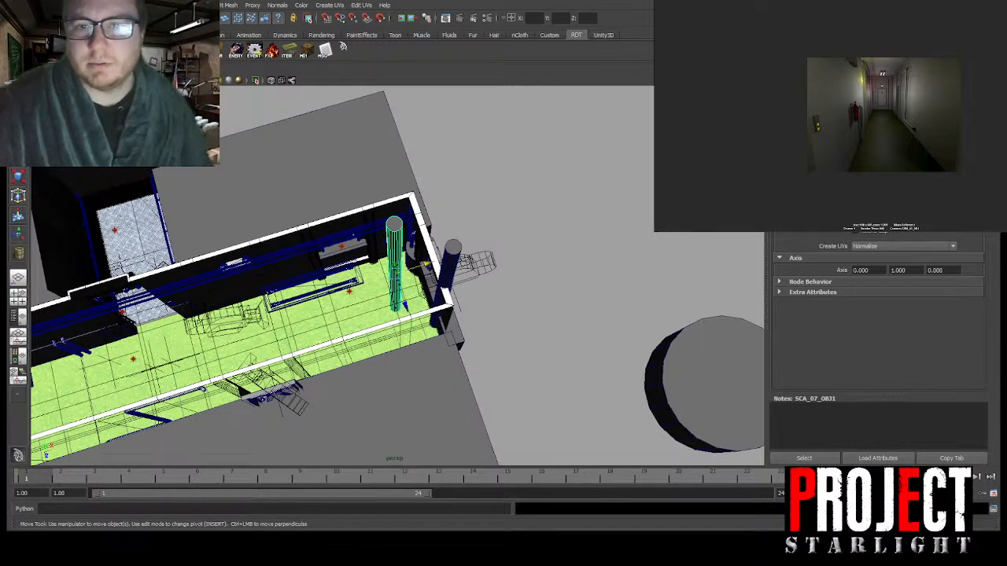
pyautogui.hotkey('ctrl', 'd')
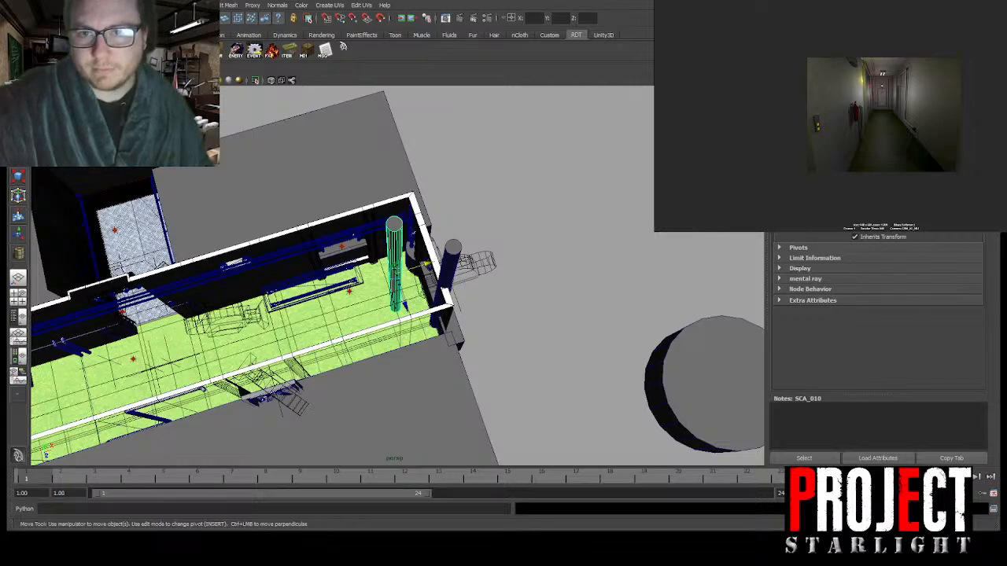
pyautogui.press('Return')
pyautogui.click(889, 96)
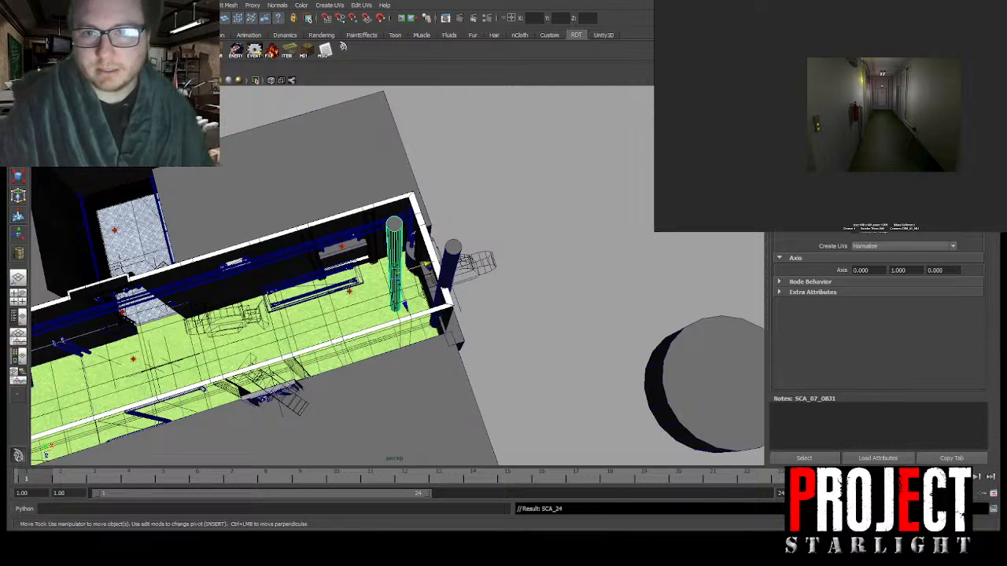
pyautogui.click(791, 96)
pyautogui.click(834, 96)
pyautogui.click(889, 96)
pyautogui.click(792, 96)
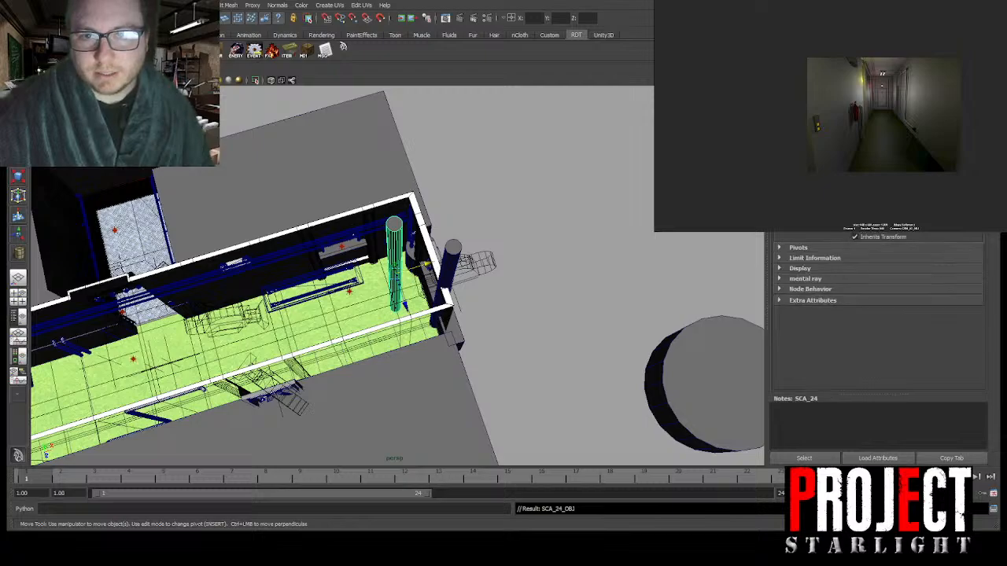
# Step: Duplicate the SCA_24 cylinder to the other side of the same door and rename the copy's object node SCA_25_OBJ
pyautogui.scroll(-3, 491, 261)
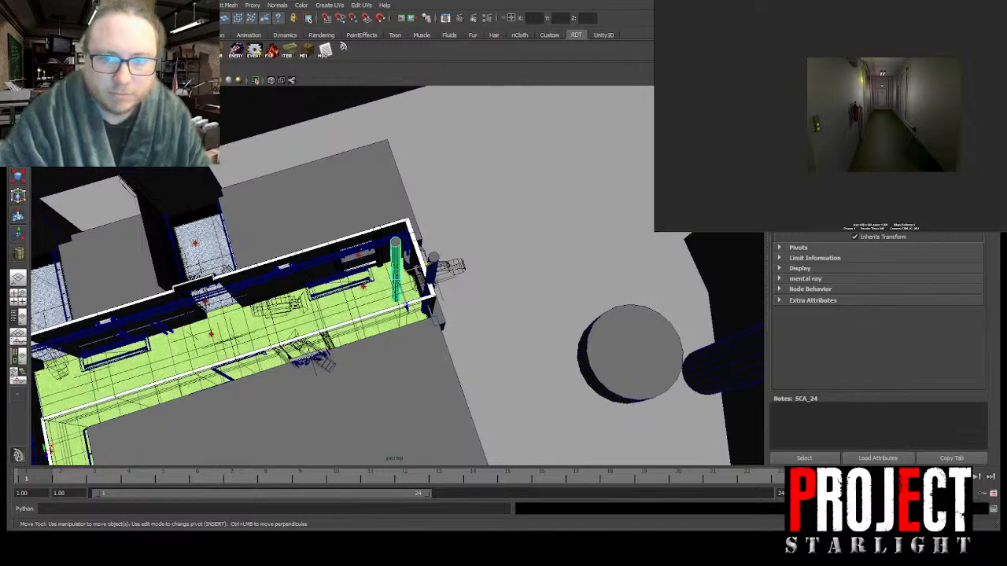
pyautogui.scroll(4, 339, 279)
pyautogui.keyDown('alt'); pyautogui.moveTo(340, 280); pyautogui.dragTo(405, 279, button='middle'); pyautogui.keyUp('alt')
pyautogui.press('f')
pyautogui.moveTo(405, 279)
pyautogui.keyDown('alt'); pyautogui.mouseDown()
pyautogui.moveTo(459, 259)
pyautogui.moveTo(300, 253)
pyautogui.moveTo(425, 280)
pyautogui.moveTo(414, 278)
pyautogui.mouseUp(); pyautogui.keyUp('alt')
pyautogui.keyDown('alt'); pyautogui.moveTo(415, 278); pyautogui.dragTo(527, 291); pyautogui.keyUp('alt')
pyautogui.scroll(2, 417, 310)
pyautogui.keyDown('alt'); pyautogui.moveTo(408, 315); pyautogui.dragTo(472, 299); pyautogui.keyUp('alt')
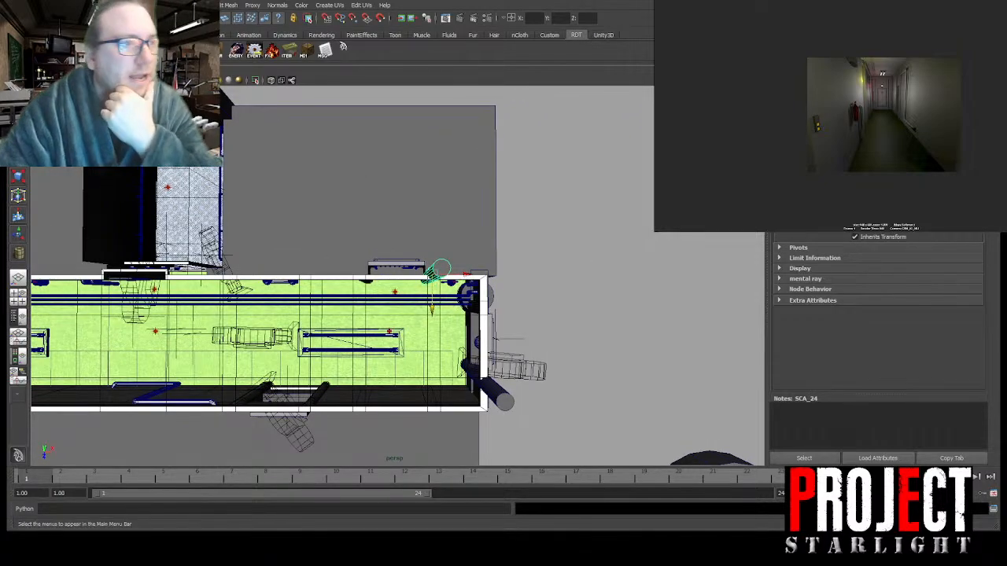
pyautogui.click(92, 226)
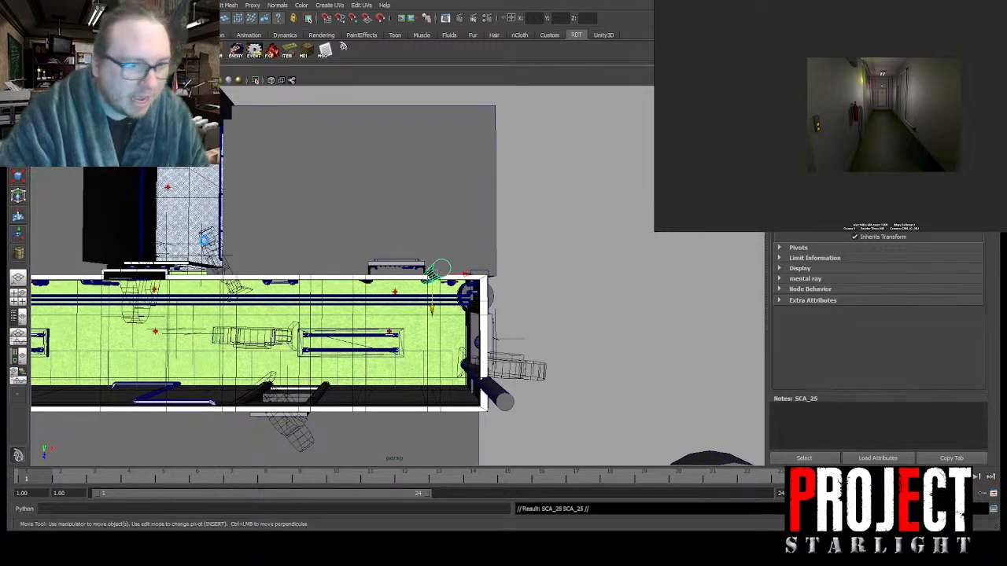
pyautogui.moveTo(464, 274); pyautogui.dragTo(396, 260)
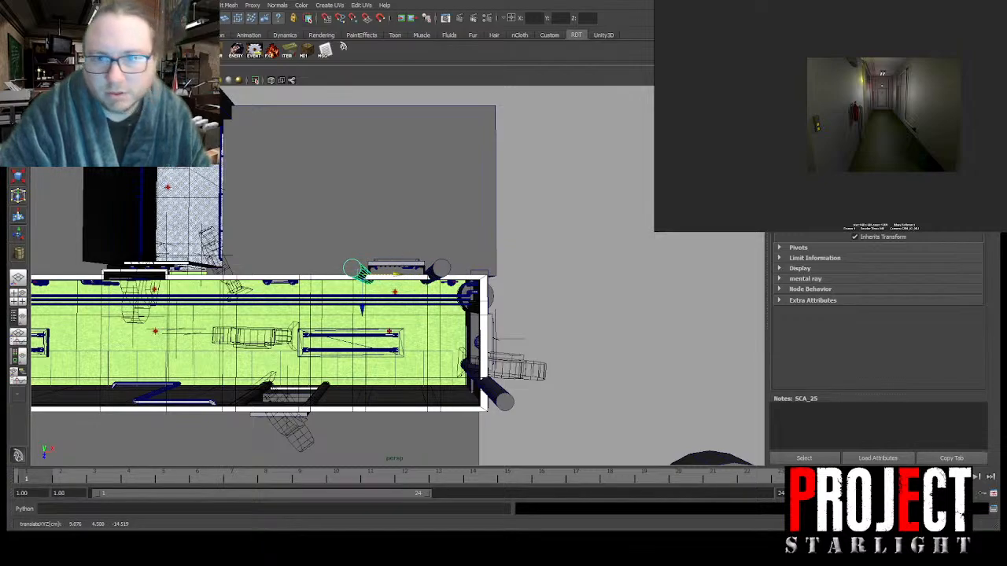
pyautogui.click(881, 96)
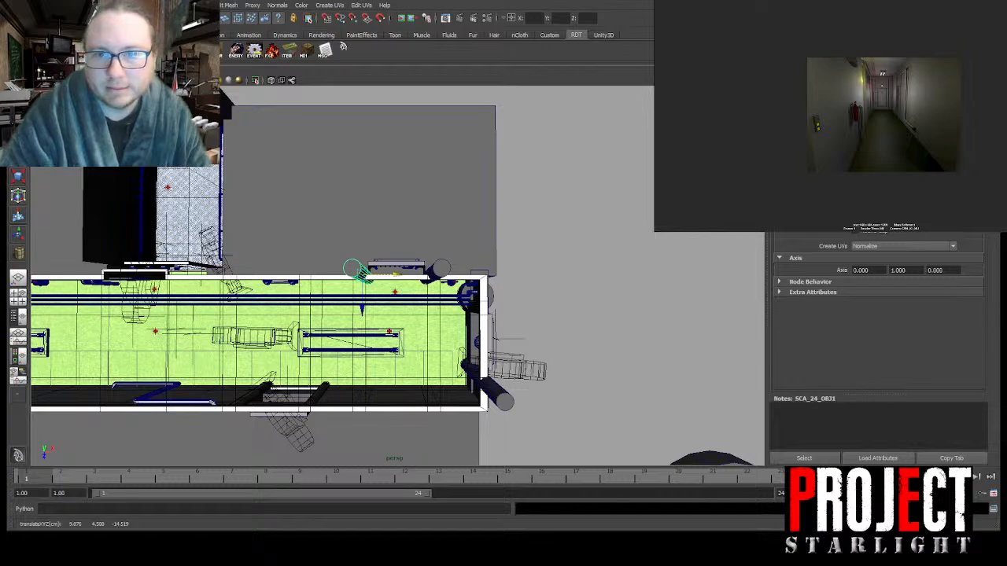
pyautogui.press('Return')
# Step: Duplicate the SCA_25_OBJ cylinder to the inner side of the doorway in the opposite wall and rename the copy SCA_26_OBJ1
pyautogui.scroll(-5, 354, 296)
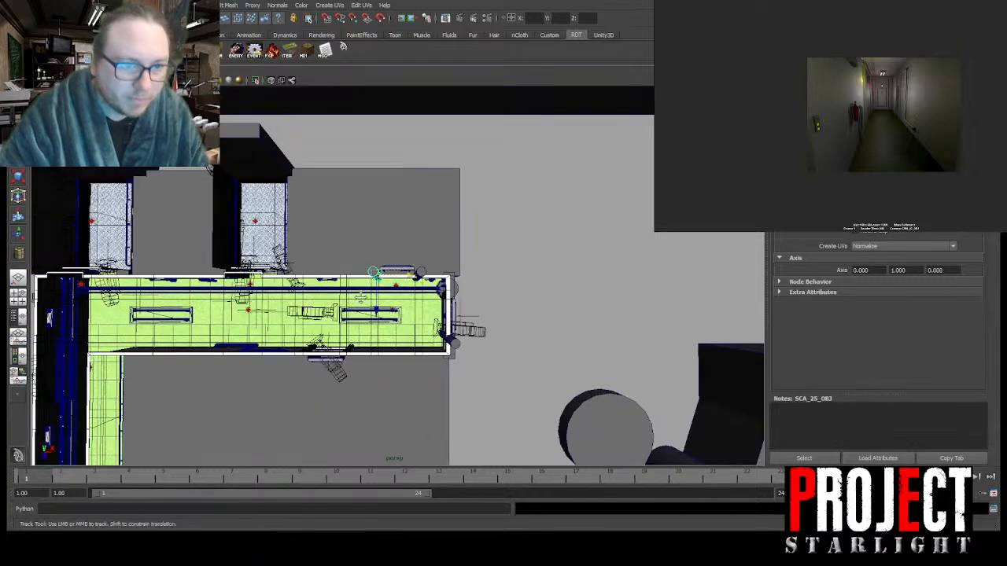
pyautogui.keyDown('alt'); pyautogui.moveTo(357, 299); pyautogui.dragTo(453, 282, button='middle'); pyautogui.keyUp('alt')
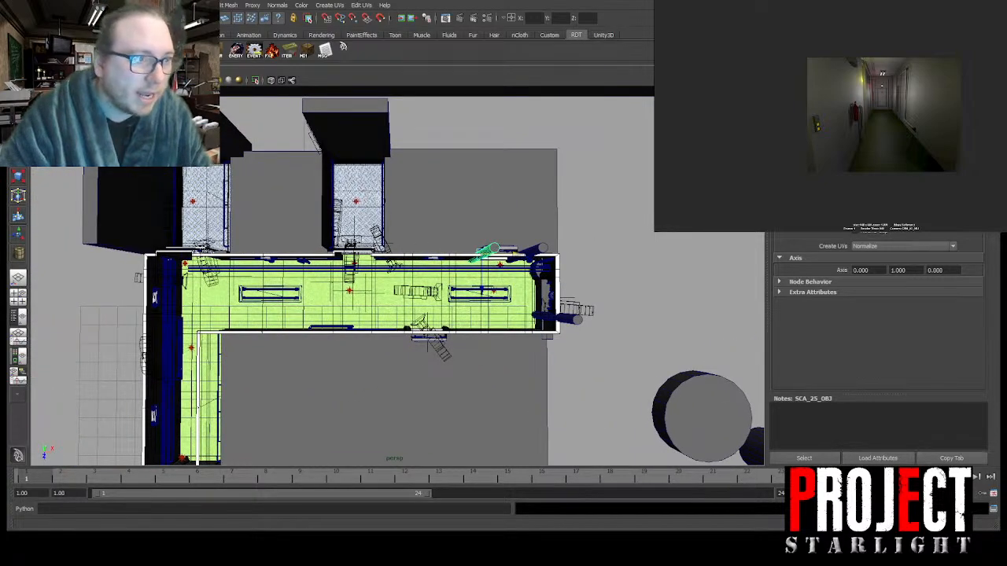
pyautogui.hotkey('ctrl', 'd')
pyautogui.moveTo(521, 258); pyautogui.dragTo(428, 258)
pyautogui.scroll(3, 431, 259)
pyautogui.keyDown('alt'); pyautogui.moveTo(479, 288); pyautogui.dragTo(514, 313); pyautogui.keyUp('alt')
pyautogui.scroll(-2, 450, 247)
pyautogui.scroll(4, 511, 312)
pyautogui.keyDown('alt'); pyautogui.moveTo(491, 313); pyautogui.dragTo(286, 257, button='middle'); pyautogui.keyUp('alt')
pyautogui.keyDown('alt'); pyautogui.moveTo(286, 257); pyautogui.dragTo(328, 277); pyautogui.keyUp('alt')
pyautogui.keyDown('alt'); pyautogui.moveTo(315, 238); pyautogui.dragTo(330, 288); pyautogui.keyUp('alt')
pyautogui.keyDown('alt'); pyautogui.moveTo(404, 249); pyautogui.dragTo(470, 243, button='middle'); pyautogui.keyUp('alt')
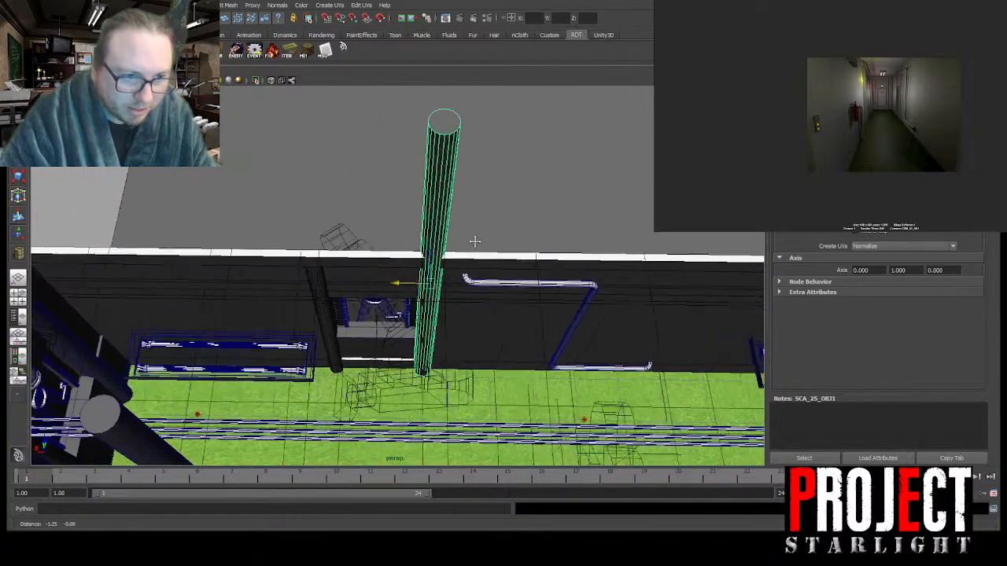
pyautogui.scroll(-5, 464, 240)
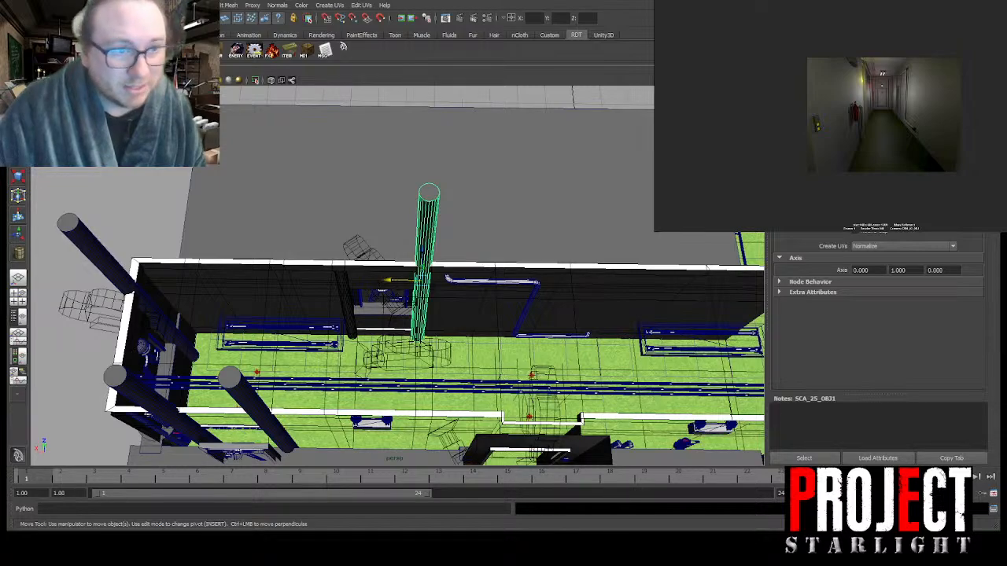
pyautogui.keyDown('alt'); pyautogui.moveTo(374, 320); pyautogui.dragTo(378, 319, button='middle'); pyautogui.keyUp('alt')
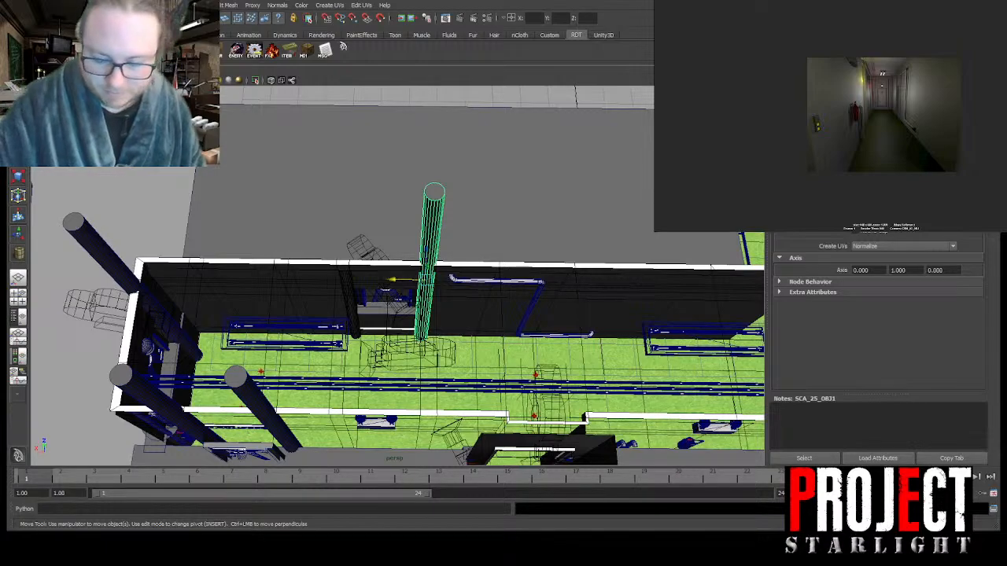
pyautogui.hotkey('ctrl', 'd')
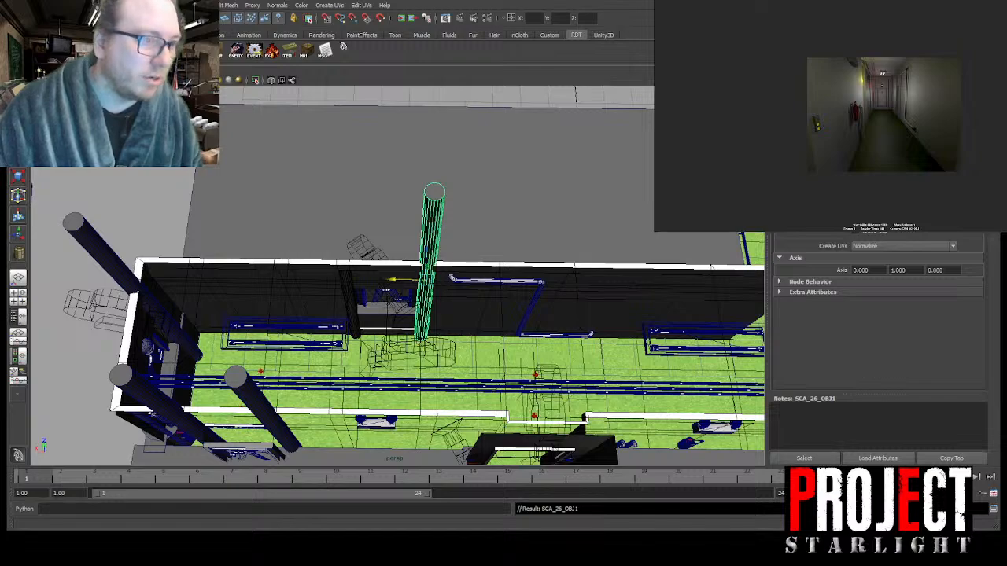
# Step: Duplicate the SCA_26_OBJ1 cylinder to the other side of that doorway and rename the copy SCA_27_OBJ
pyautogui.hotkey('ctrl', 'd')
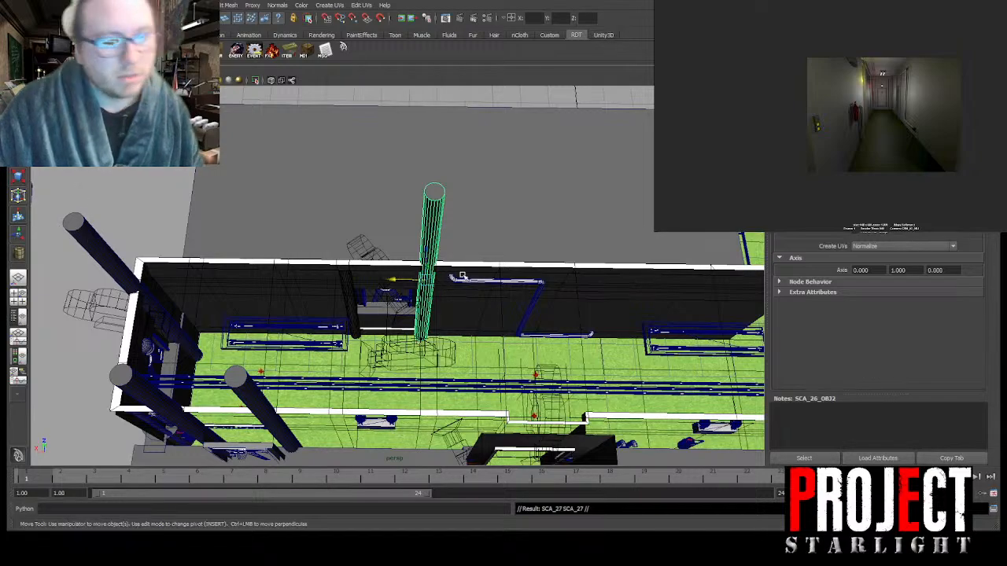
pyautogui.moveTo(399, 281); pyautogui.dragTo(314, 273)
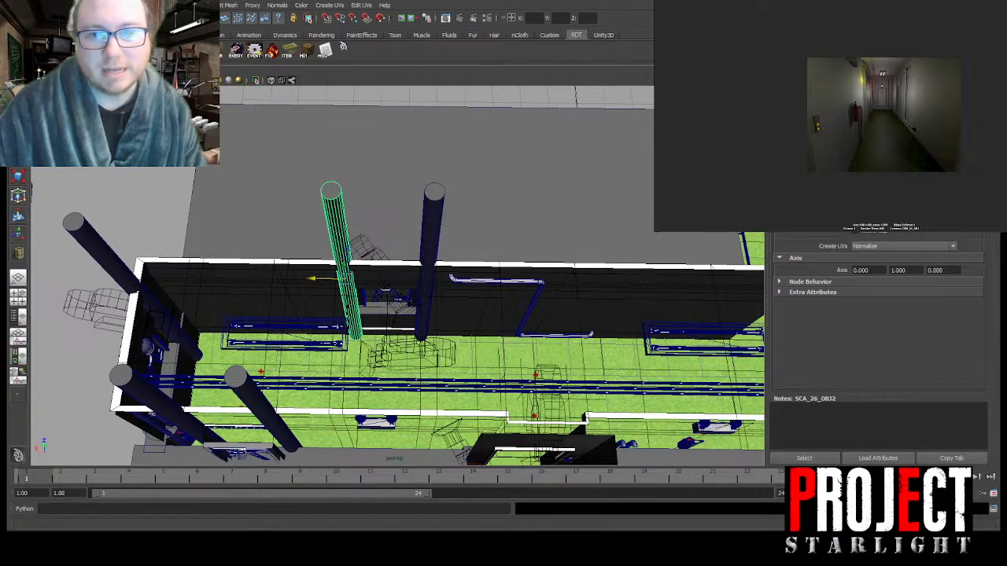
pyautogui.press('Return')
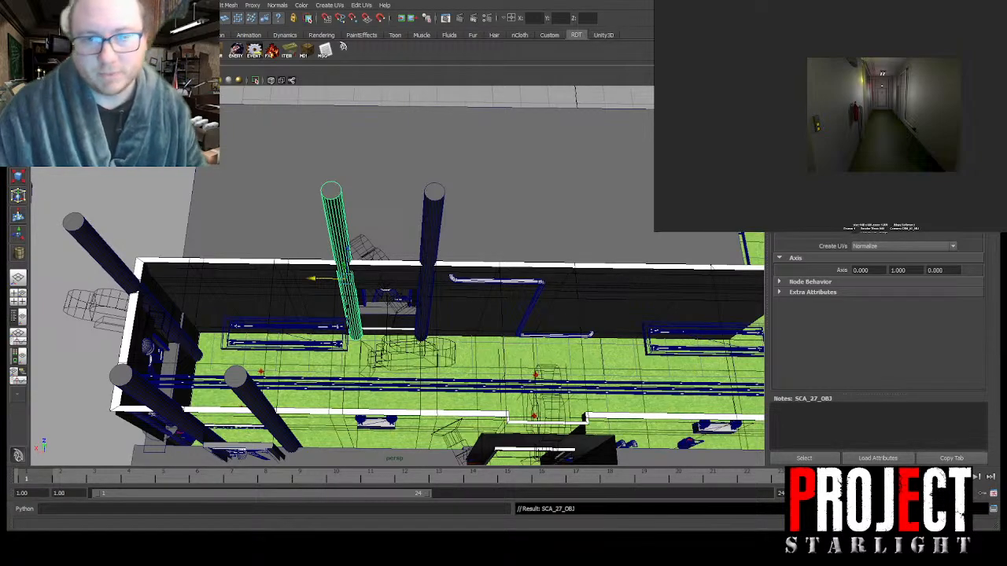
# Step: Reduce the radius of the SCA_08_OBJ cylinder standing outside the room to match the slim doorway cylinders
pyautogui.keyDown('alt'); pyautogui.moveTo(403, 239); pyautogui.dragTo(360, 208); pyautogui.keyUp('alt')
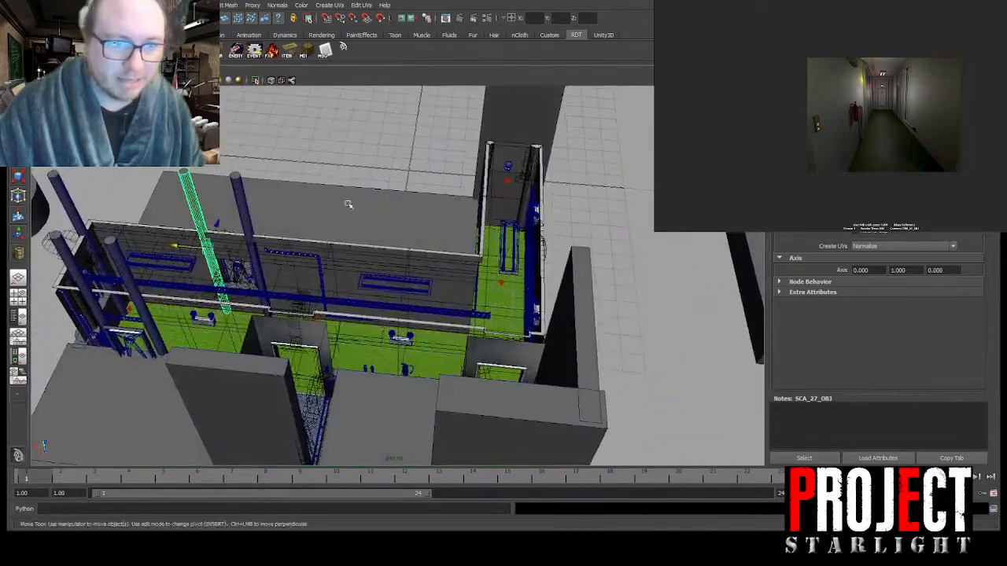
pyautogui.scroll(-4, 359, 209)
pyautogui.scroll(2, 347, 243)
pyautogui.scroll(-4, 347, 243)
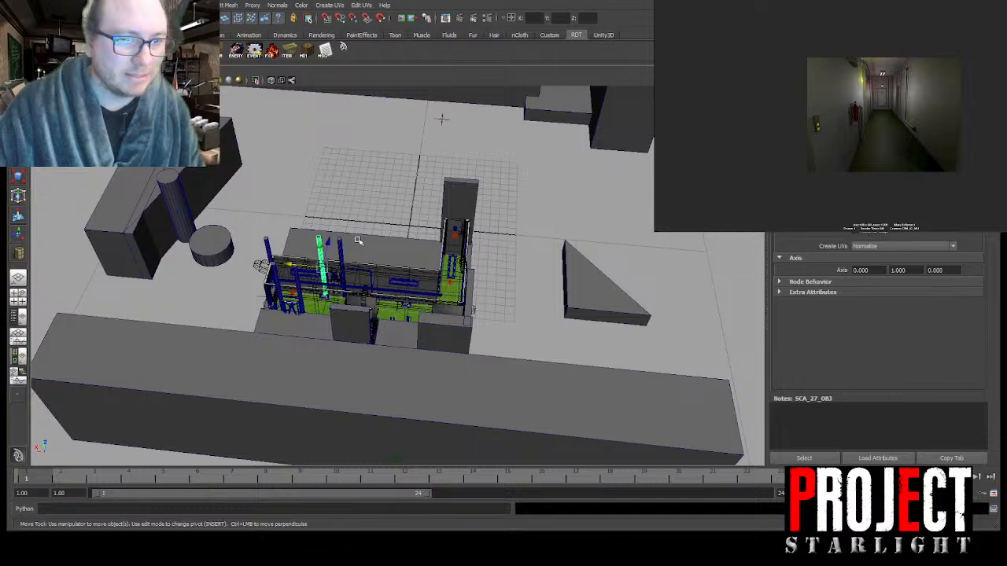
pyautogui.scroll(3, 358, 241)
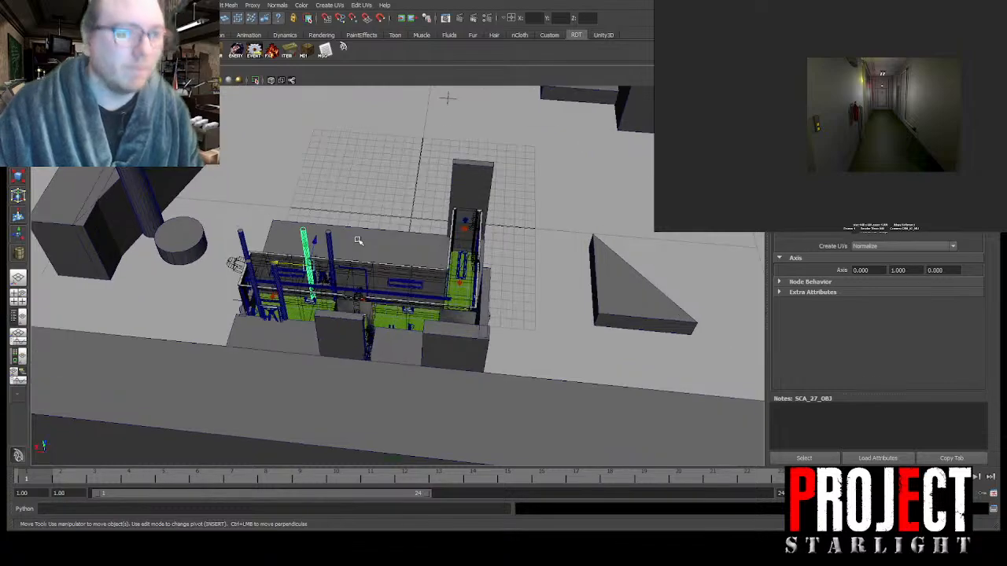
pyautogui.click(147, 202)
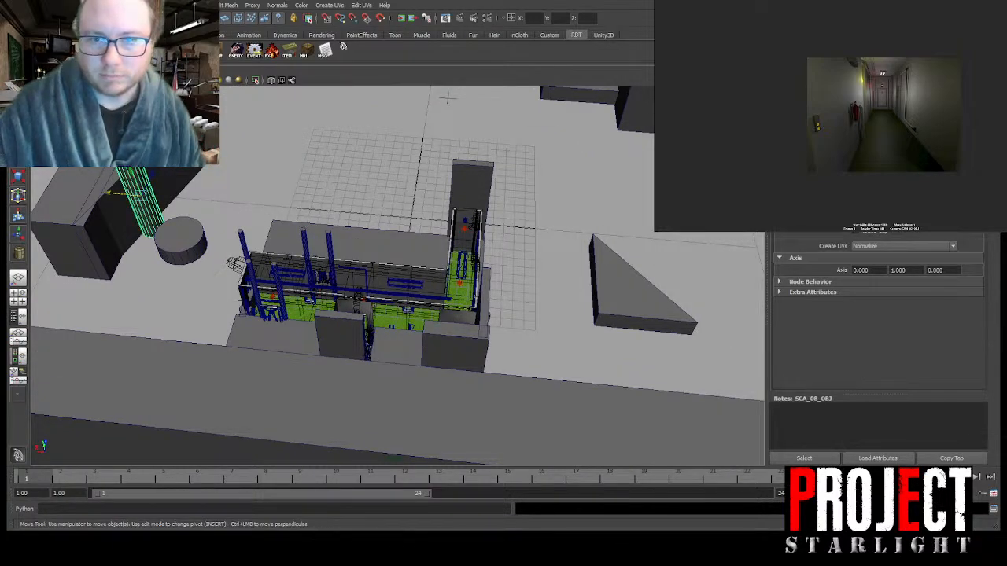
pyautogui.press('Return')
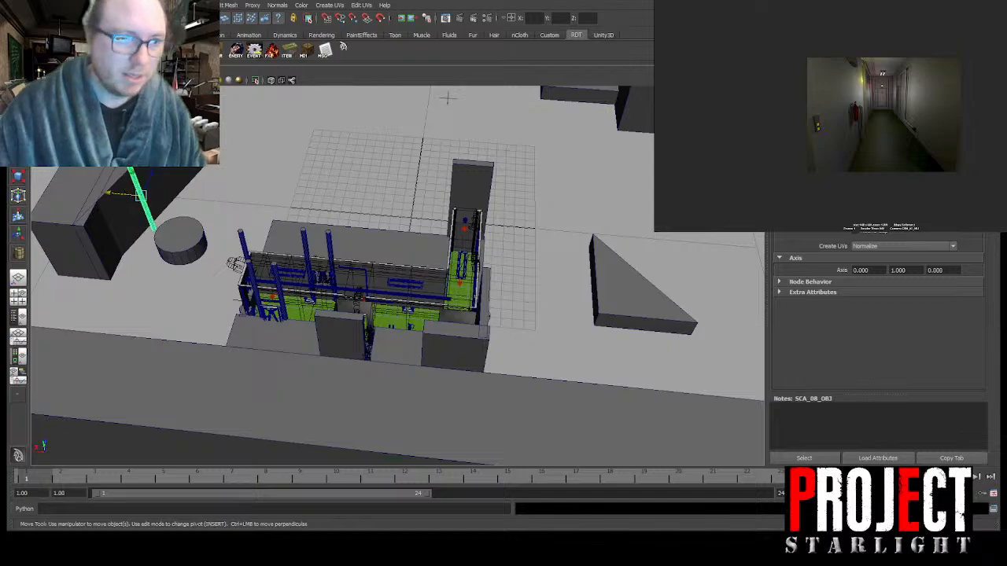
# Step: Move the slim SCA_08_OBJ cylinder into the inner-wall corner at the end of the short hallway
pyautogui.moveTo(107, 194); pyautogui.dragTo(421, 210)
pyautogui.press('f')
pyautogui.keyDown('alt'); pyautogui.moveTo(568, 220); pyautogui.dragTo(353, 272); pyautogui.keyUp('alt')
pyautogui.click(445, 272)
pyautogui.hotkey('ctrl', 'z')
pyautogui.click(356, 271)
pyautogui.hotkey('ctrl', 'z')
pyautogui.keyDown('alt'); pyautogui.moveTo(483, 231); pyautogui.dragTo(349, 103); pyautogui.keyUp('alt')
pyautogui.scroll(-6, 440, 231)
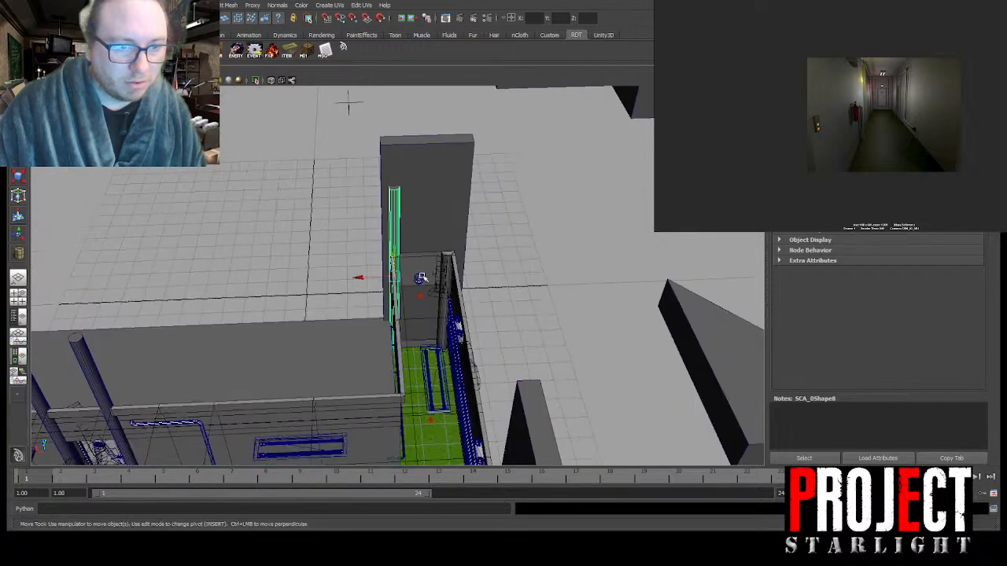
# Step: Duplicate the SCA_26_OBJ1 cylinder and move the copy into the outer-wall corner at the end of the short hallway
pyautogui.keyDown('alt'); pyautogui.moveTo(315, 392); pyautogui.dragTo(400, 313, button='middle'); pyautogui.keyUp('alt')
pyautogui.click(203, 263)
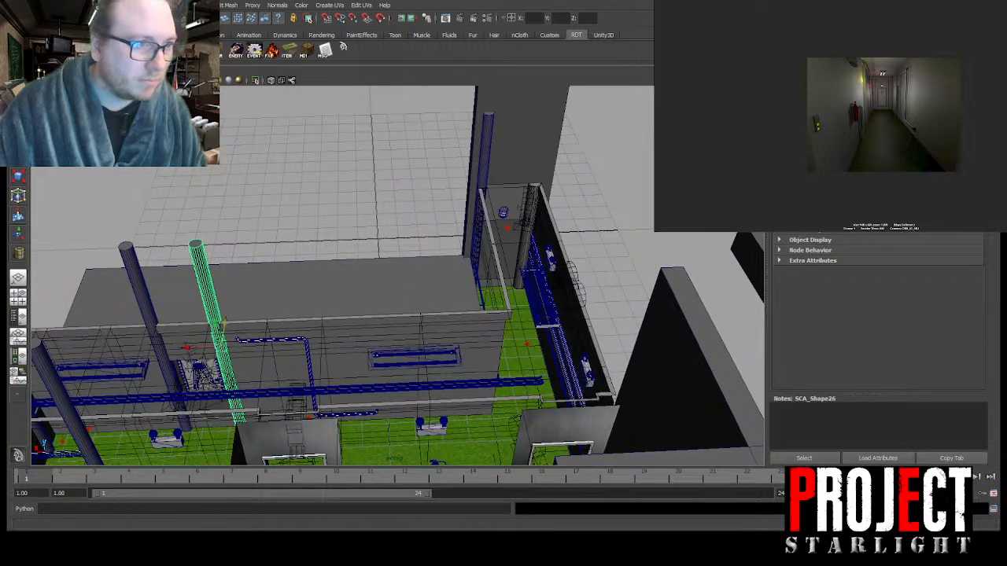
pyautogui.click(83, 229)
pyautogui.moveTo(189, 345); pyautogui.dragTo(538, 174)
pyautogui.press('f')
pyautogui.keyDown('alt'); pyautogui.moveTo(385, 266); pyautogui.dragTo(358, 272); pyautogui.keyUp('alt')
pyautogui.keyDown('alt'); pyautogui.moveTo(315, 187); pyautogui.dragTo(354, 236); pyautogui.keyUp('alt')
pyautogui.scroll(3, 354, 260)
pyautogui.moveTo(351, 273)
pyautogui.keyDown('alt'); pyautogui.mouseDown()
pyautogui.moveTo(390, 270)
pyautogui.moveTo(361, 256)
pyautogui.mouseUp(); pyautogui.keyUp('alt')
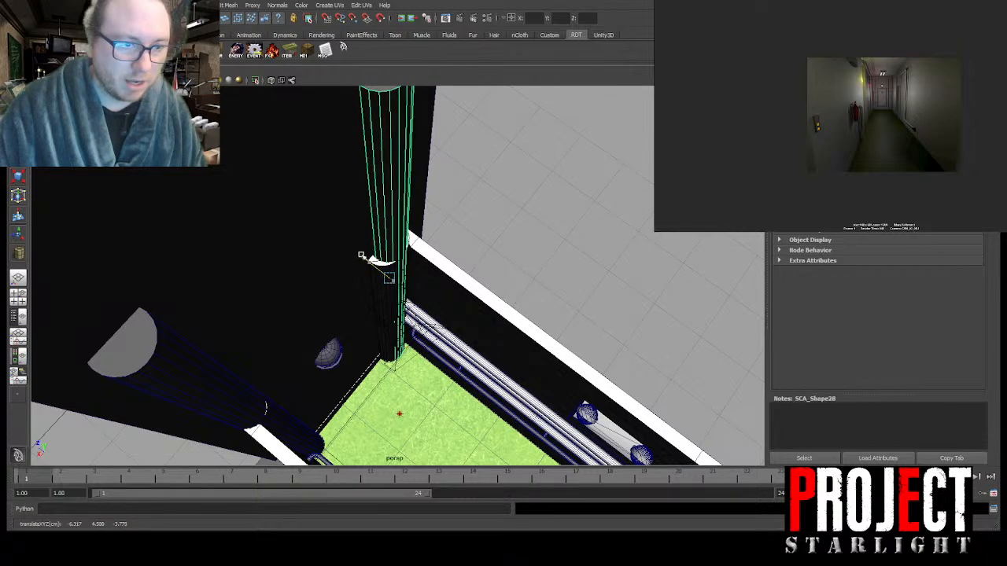
pyautogui.keyDown('alt'); pyautogui.moveTo(454, 273); pyautogui.dragTo(527, 218); pyautogui.keyUp('alt')
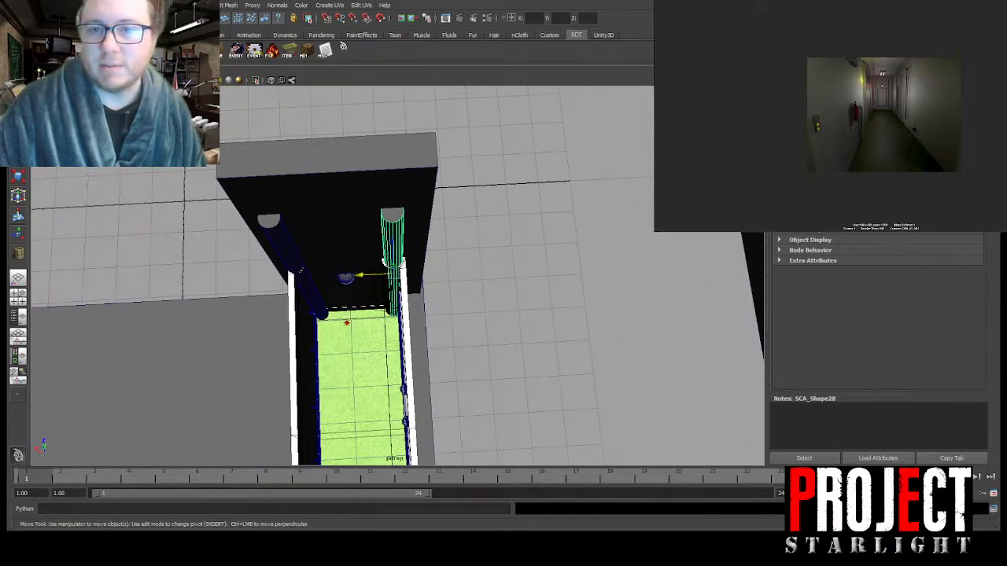
# Step: Rename the copied cylinder SCA_28_OBJ and fine-tune its position in the hallway end corner
pyautogui.click(880, 95)
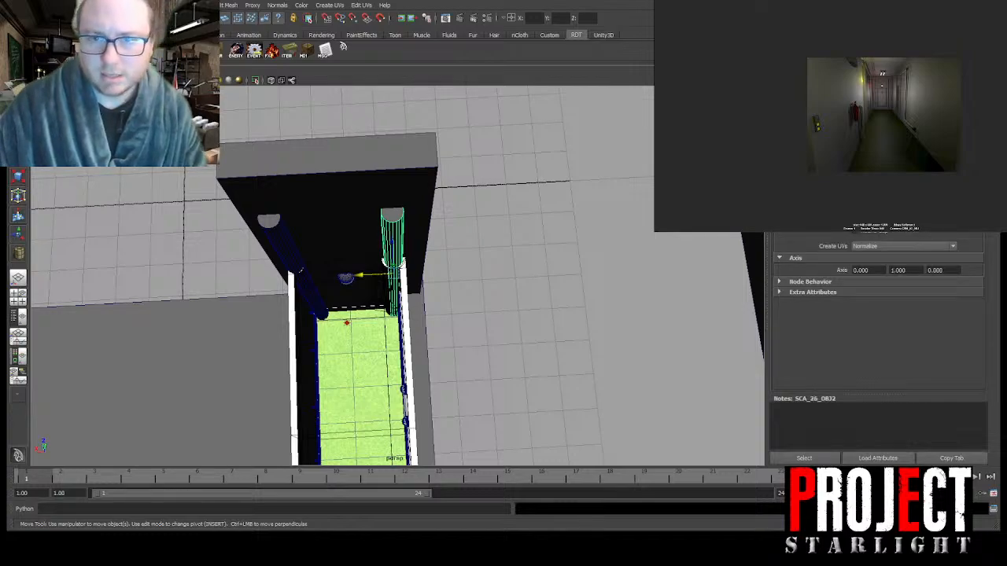
pyautogui.press('Return')
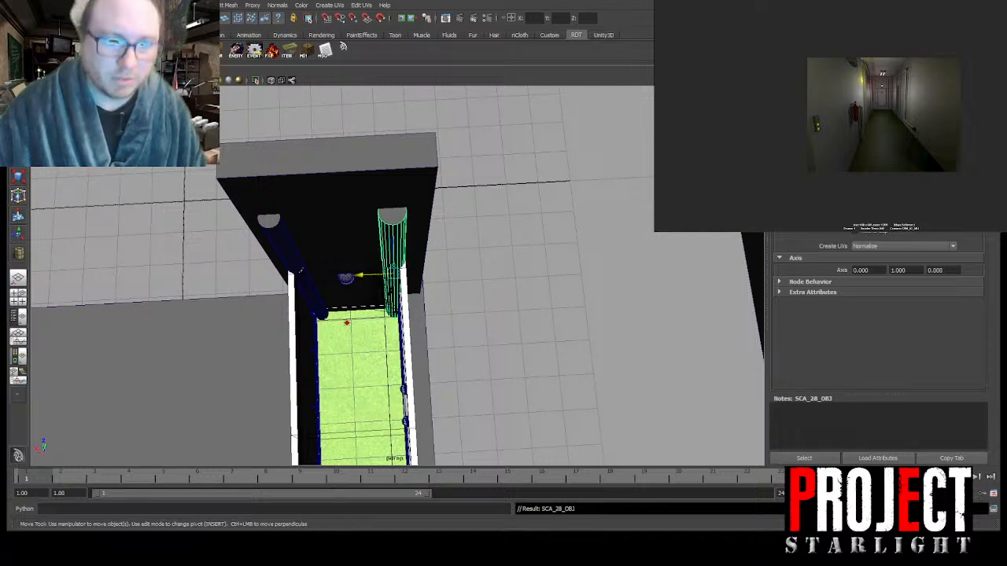
pyautogui.keyDown('alt'); pyautogui.moveTo(387, 266); pyautogui.dragTo(371, 240); pyautogui.keyUp('alt')
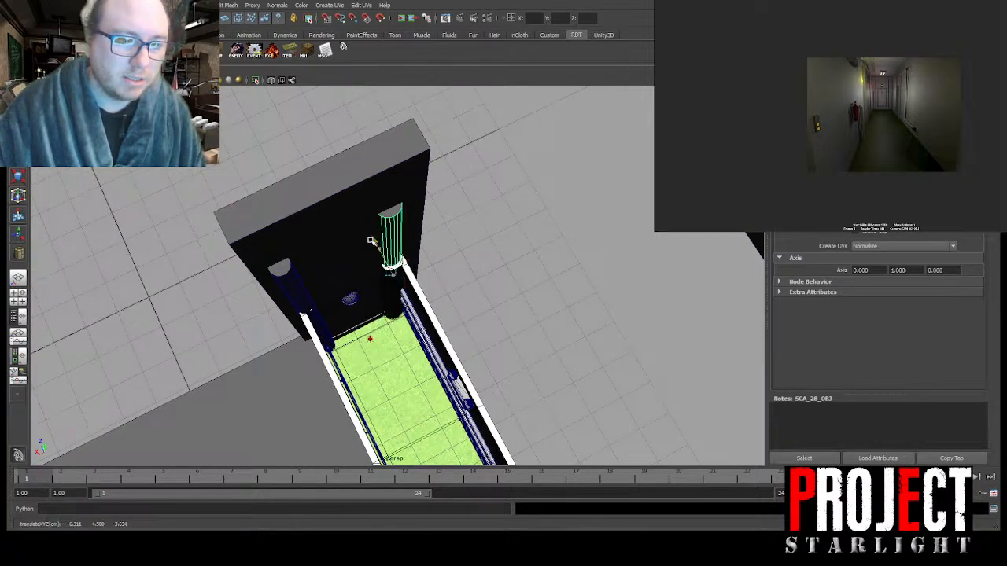
pyautogui.click(515, 265)
# Step: Reduce the radius of the wide SCA_12_OBJ cylinder standing outside the room to make it slim
pyautogui.scroll(-8, 517, 264)
pyautogui.keyDown('alt'); pyautogui.moveTo(517, 263); pyautogui.dragTo(562, 273); pyautogui.keyUp('alt')
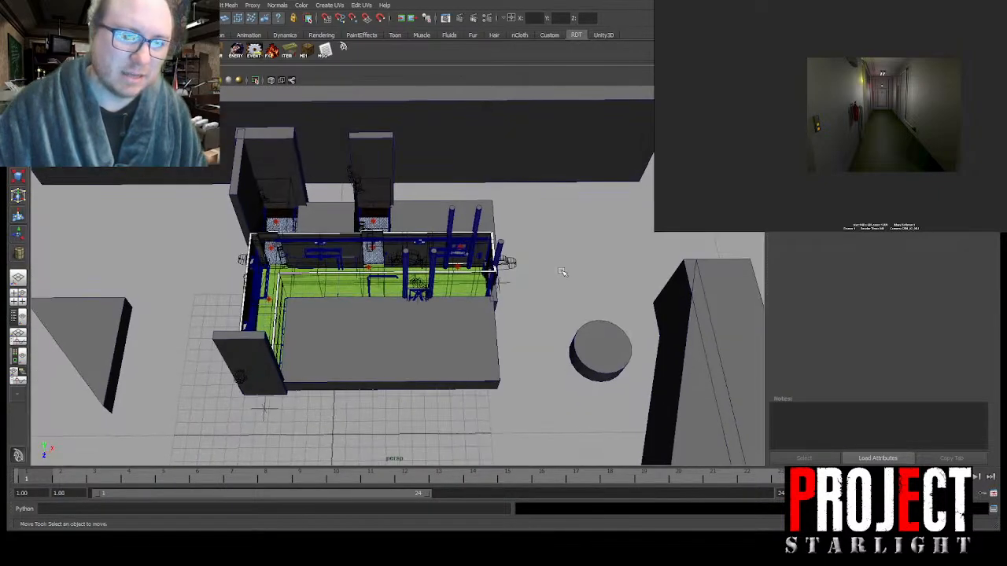
pyautogui.scroll(2, 564, 273)
pyautogui.scroll(-10, 531, 302)
pyautogui.keyDown('alt'); pyautogui.moveTo(532, 303); pyautogui.dragTo(574, 278); pyautogui.keyUp('alt')
pyautogui.scroll(8, 572, 280)
pyautogui.keyDown('alt'); pyautogui.moveTo(524, 299); pyautogui.dragTo(476, 299); pyautogui.keyUp('alt')
pyautogui.scroll(6, 366, 315)
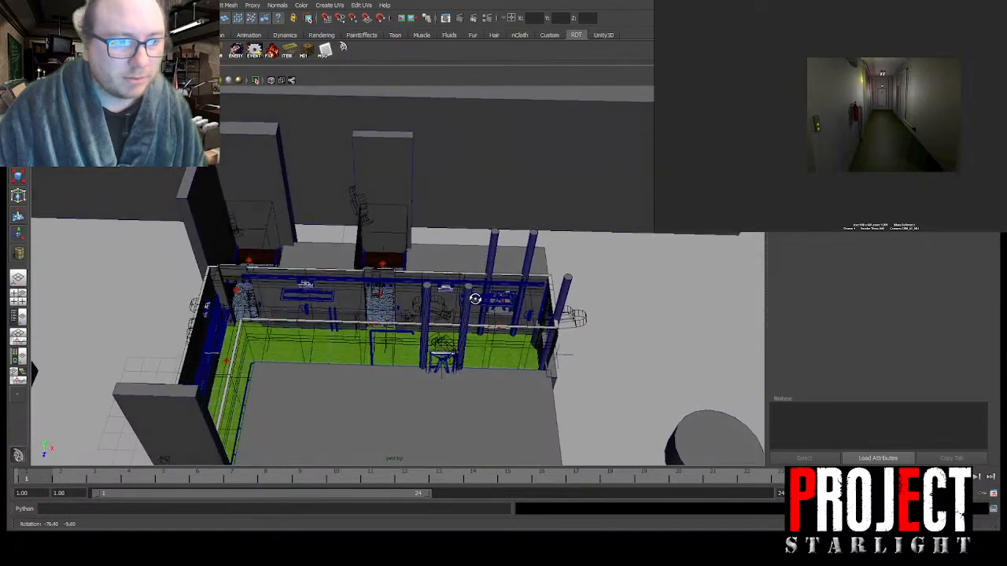
pyautogui.scroll(-4, 518, 253)
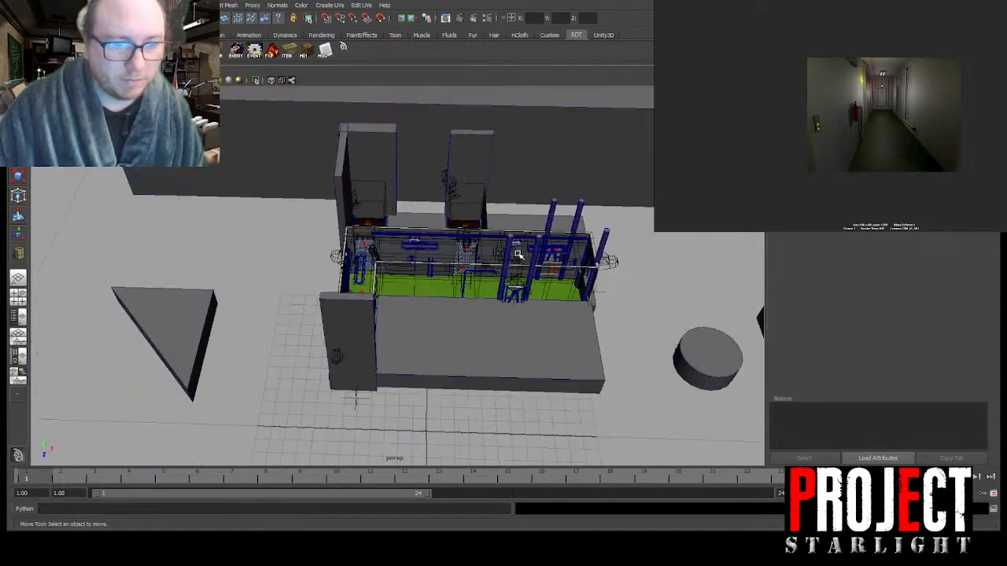
pyautogui.keyDown('alt'); pyautogui.moveTo(519, 254); pyautogui.dragTo(351, 248, button='middle'); pyautogui.keyUp('alt')
pyautogui.keyDown('alt'); pyautogui.moveTo(351, 249); pyautogui.dragTo(415, 258); pyautogui.keyUp('alt')
pyautogui.click(585, 327)
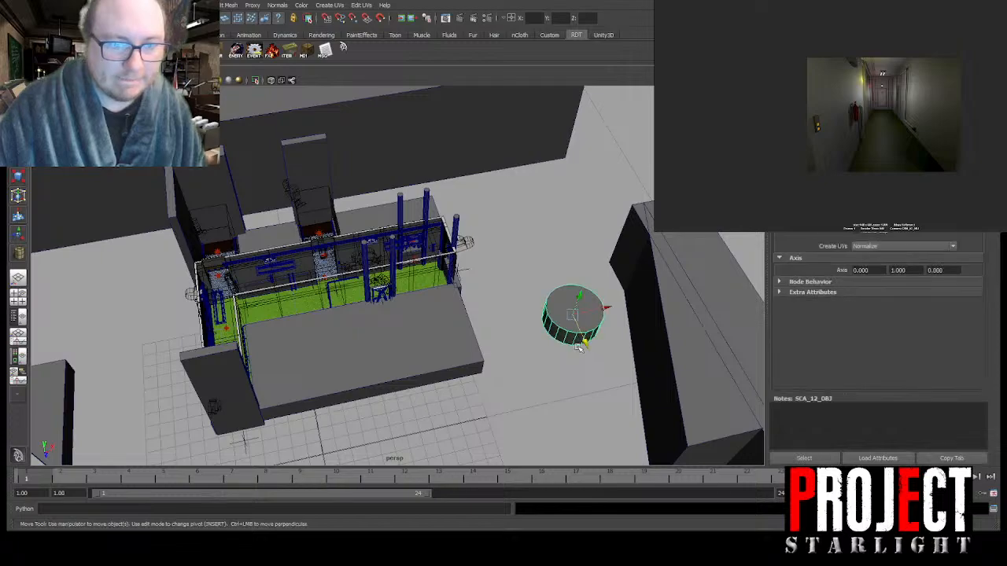
pyautogui.press('w')
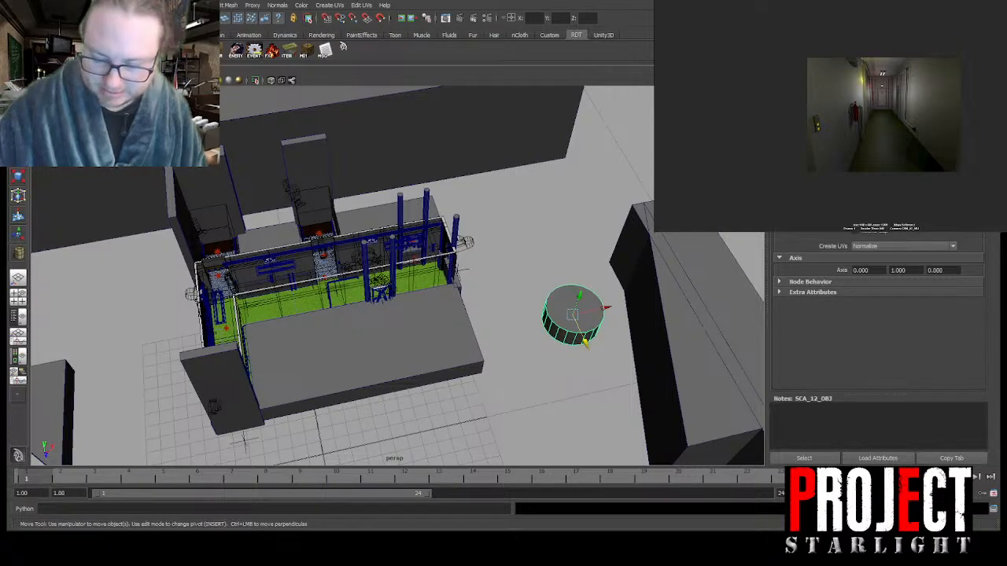
pyautogui.press('Return')
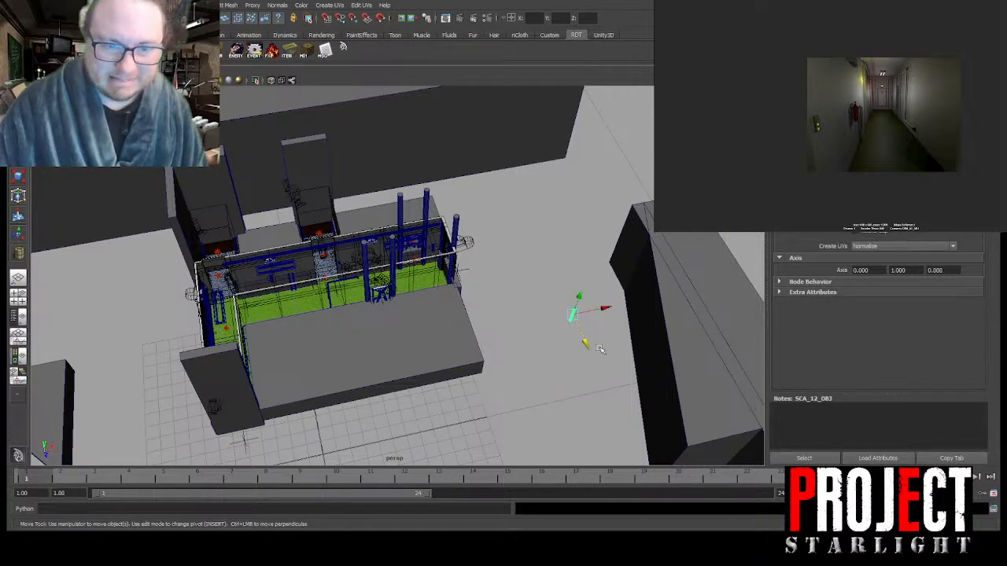
# Step: Move the SCA_12_OBJ cylinder into the long hallway and place it between the two vertical pipes at the wall
pyautogui.moveTo(587, 344); pyautogui.dragTo(319, 258)
pyautogui.press('f')
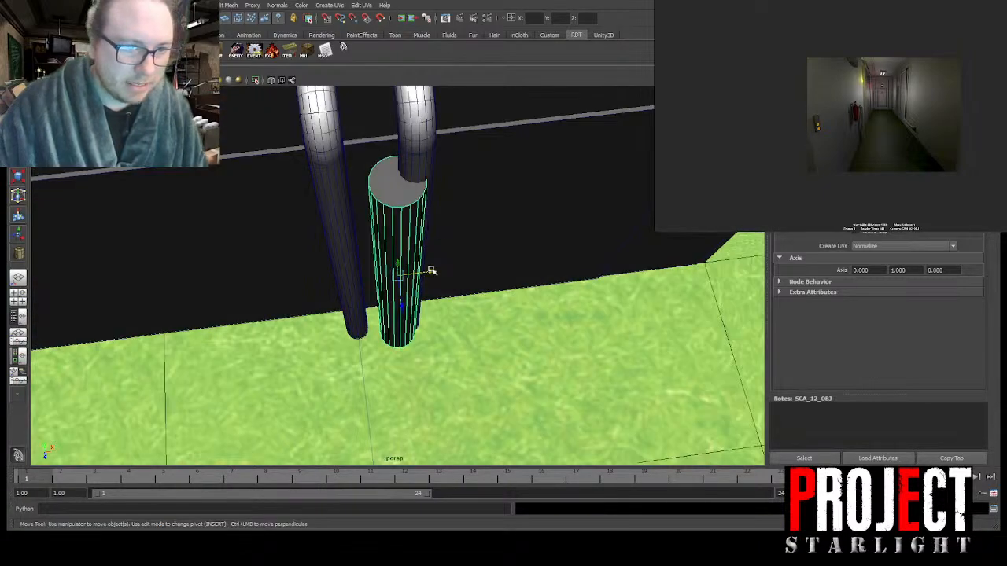
pyautogui.moveTo(427, 275); pyautogui.dragTo(412, 270)
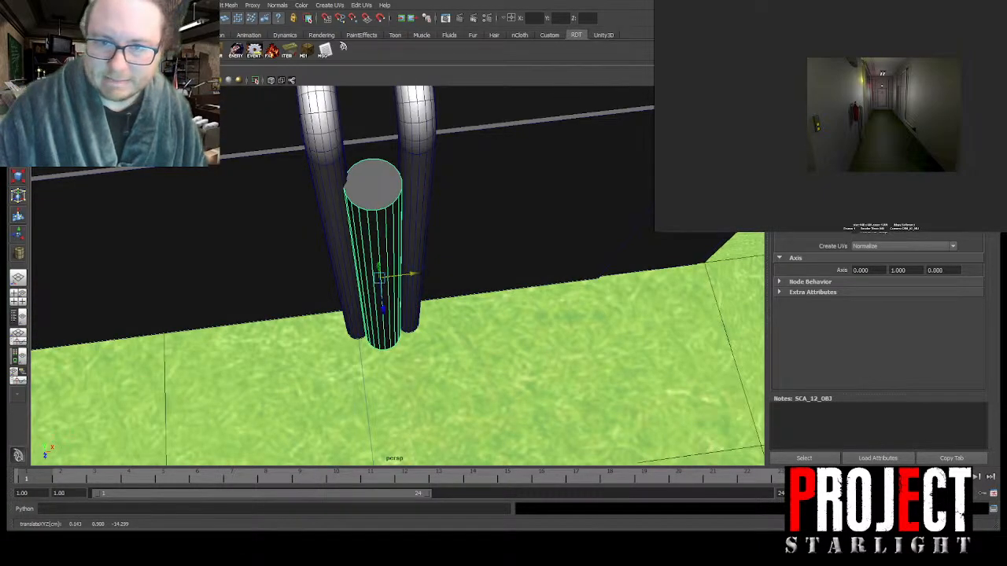
# Step: Enlarge the radius of the SCA_12_OBJ cylinder so that it encloses both vertical pipes at the wall
pyautogui.press('Return')
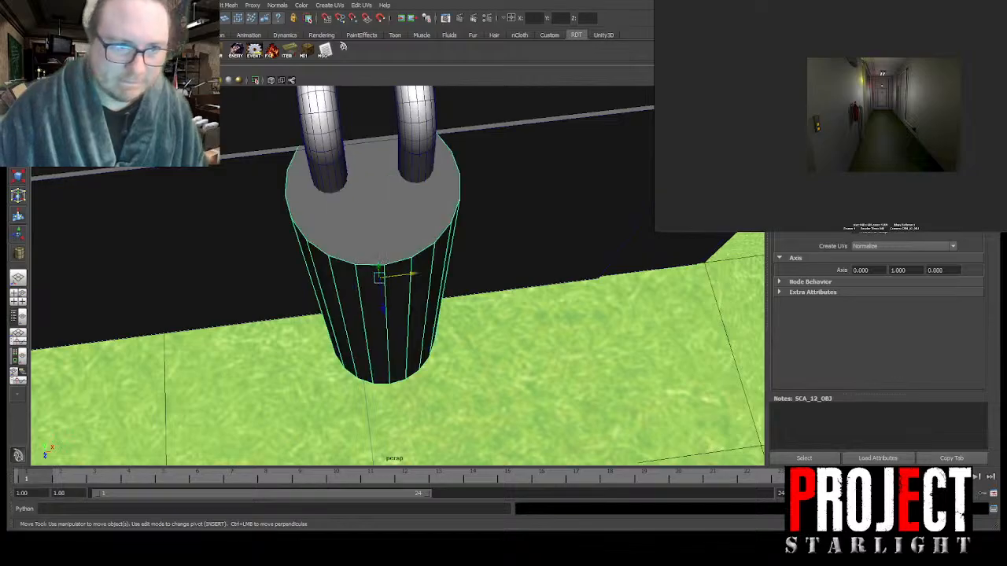
pyautogui.scroll(-5, 450, 252)
pyautogui.keyDown('alt'); pyautogui.moveTo(450, 251); pyautogui.dragTo(405, 288); pyautogui.keyUp('alt')
pyautogui.keyDown('alt'); pyautogui.moveTo(533, 233); pyautogui.dragTo(420, 194); pyautogui.keyUp('alt')
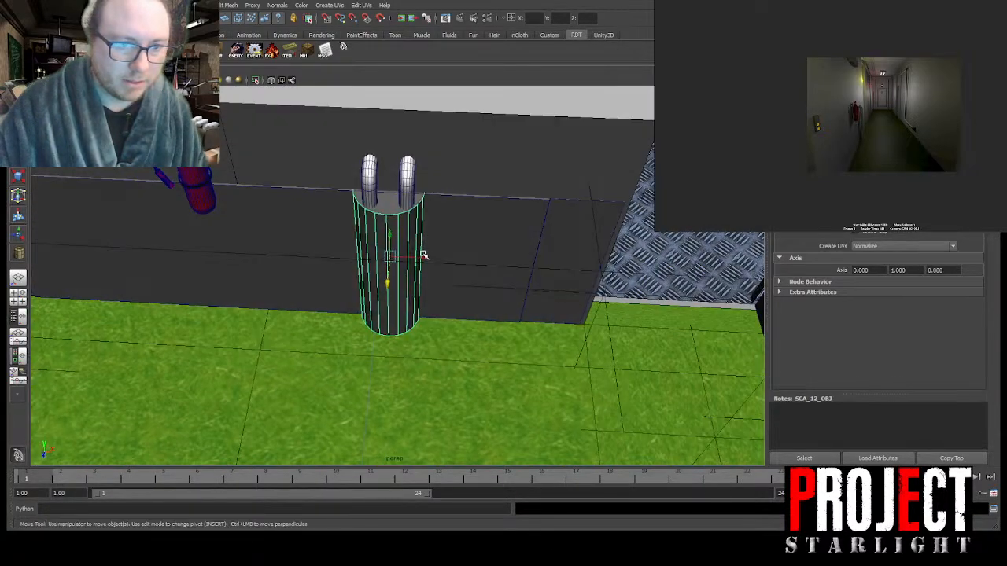
pyautogui.keyDown('alt'); pyautogui.moveTo(422, 254); pyautogui.dragTo(386, 259); pyautogui.keyUp('alt')
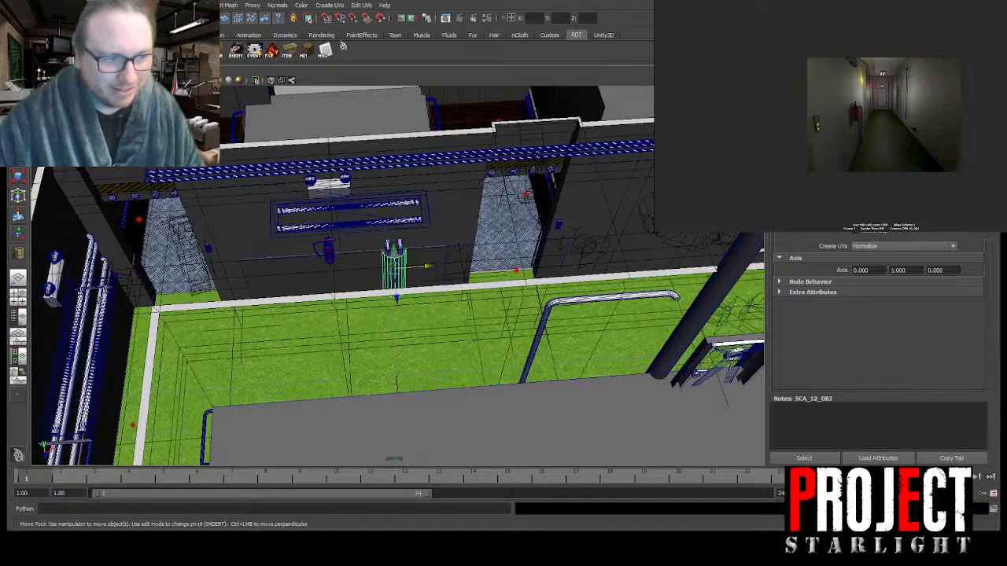
# Step: Examine the collision blocks and cylinders around the hallway from several sides for uncovered areas
pyautogui.scroll(-8, 469, 274)
pyautogui.keyDown('alt'); pyautogui.moveTo(500, 276); pyautogui.dragTo(397, 296); pyautogui.keyUp('alt')
pyautogui.scroll(-8, 396, 296)
pyautogui.scroll(5, 433, 209)
pyautogui.keyDown('alt'); pyautogui.moveTo(434, 209); pyautogui.dragTo(315, 206); pyautogui.keyUp('alt')
pyautogui.keyDown('alt'); pyautogui.moveTo(456, 173); pyautogui.dragTo(306, 258, button='middle'); pyautogui.keyUp('alt')
pyautogui.keyDown('alt'); pyautogui.moveTo(306, 258); pyautogui.dragTo(545, 242); pyautogui.keyUp('alt')
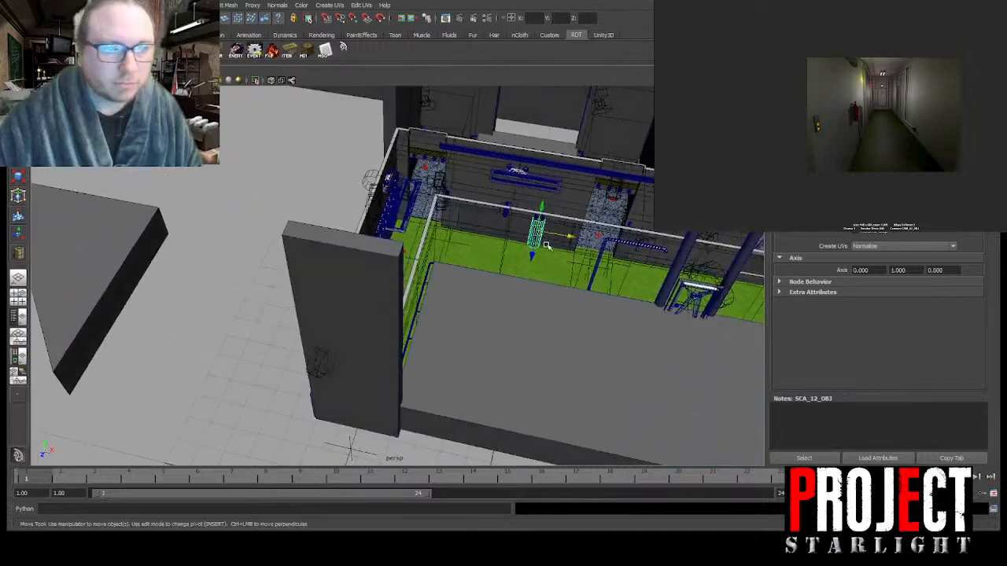
pyautogui.scroll(-5, 544, 243)
pyautogui.keyDown('alt'); pyautogui.moveTo(609, 302); pyautogui.dragTo(508, 299, button='middle'); pyautogui.keyUp('alt')
# Step: Deselect the pipe cylinder and save the deck_hallway.mb scene
pyautogui.click(535, 296)
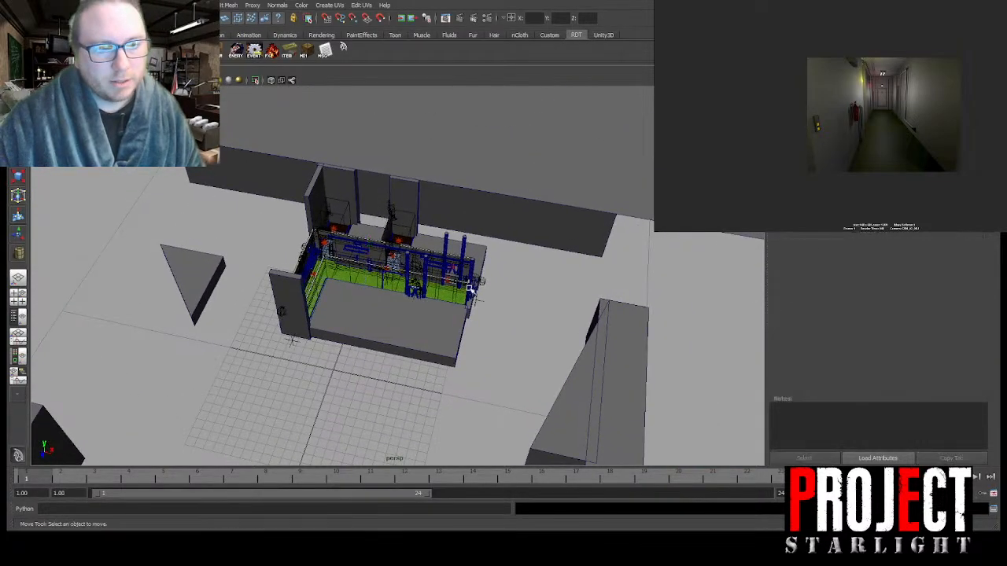
pyautogui.keyDown('alt'); pyautogui.moveTo(354, 267); pyautogui.dragTo(433, 264); pyautogui.keyUp('alt')
pyautogui.scroll(4, 433, 264)
pyautogui.hotkey('ctrl', 's')
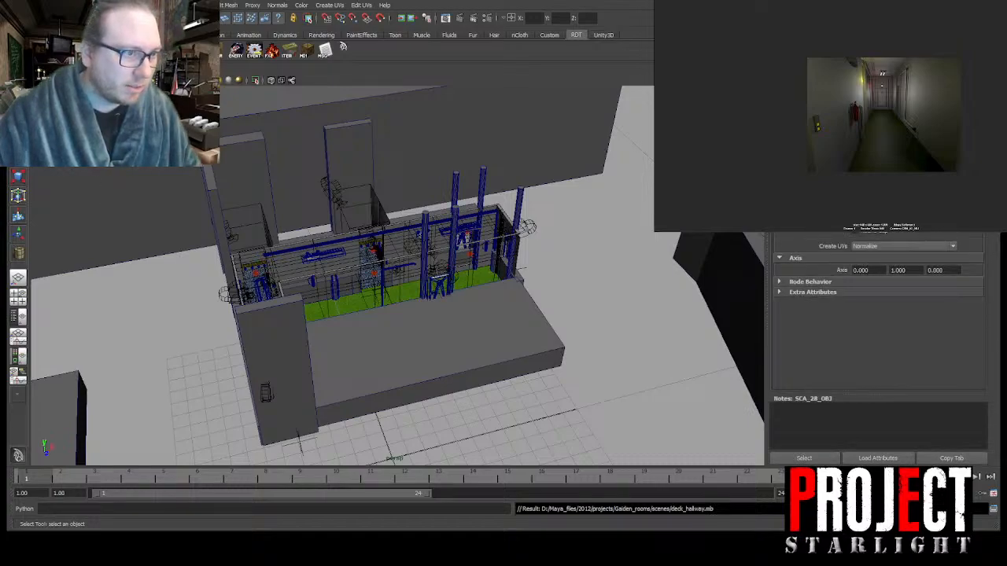
# Step: Put the selected SCA collision objects on a new display layer named sca
pyautogui.hotkey('ctrl', 'z')
pyautogui.click(968, 17)
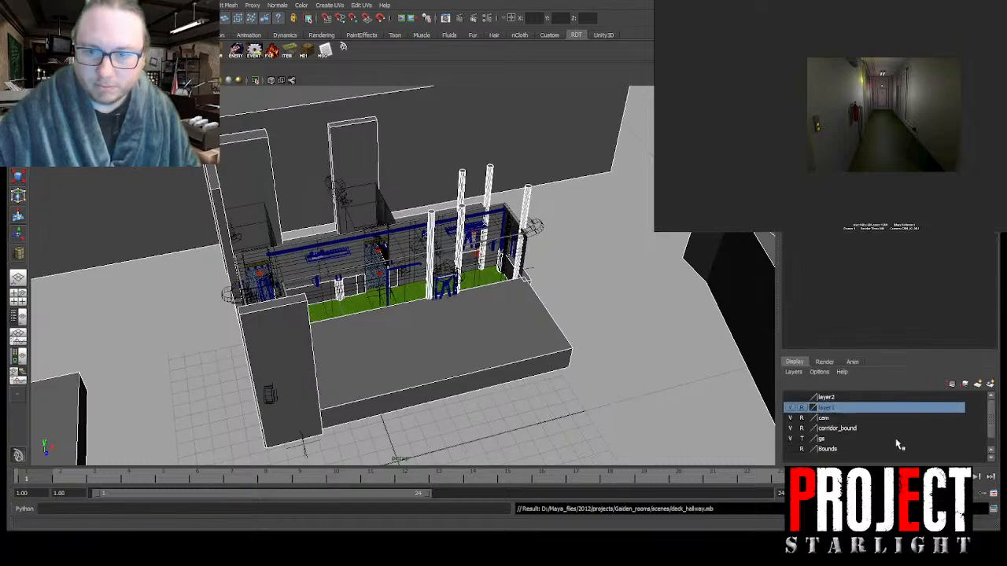
pyautogui.click(991, 384)
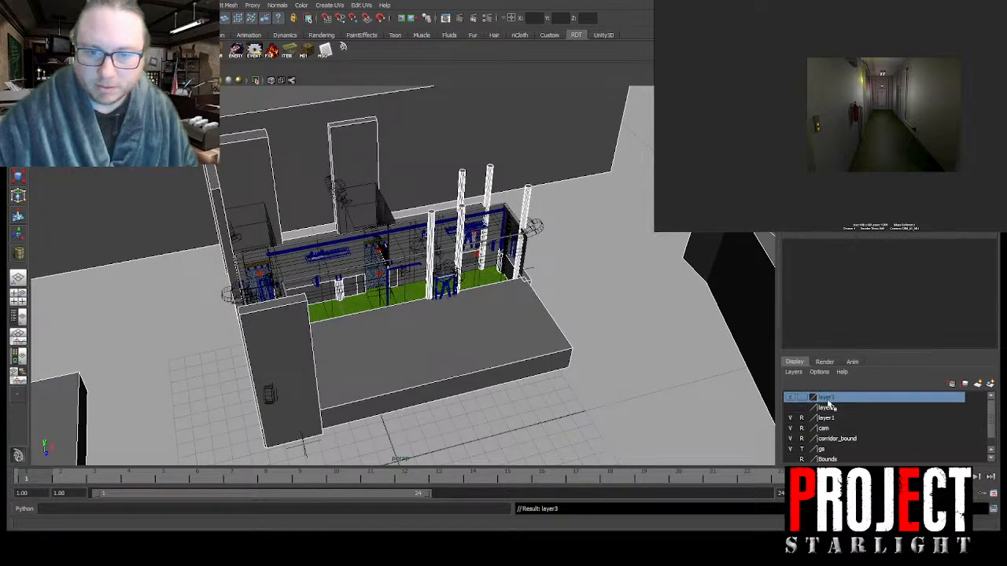
pyautogui.write('sca')
pyautogui.click(393, 258)
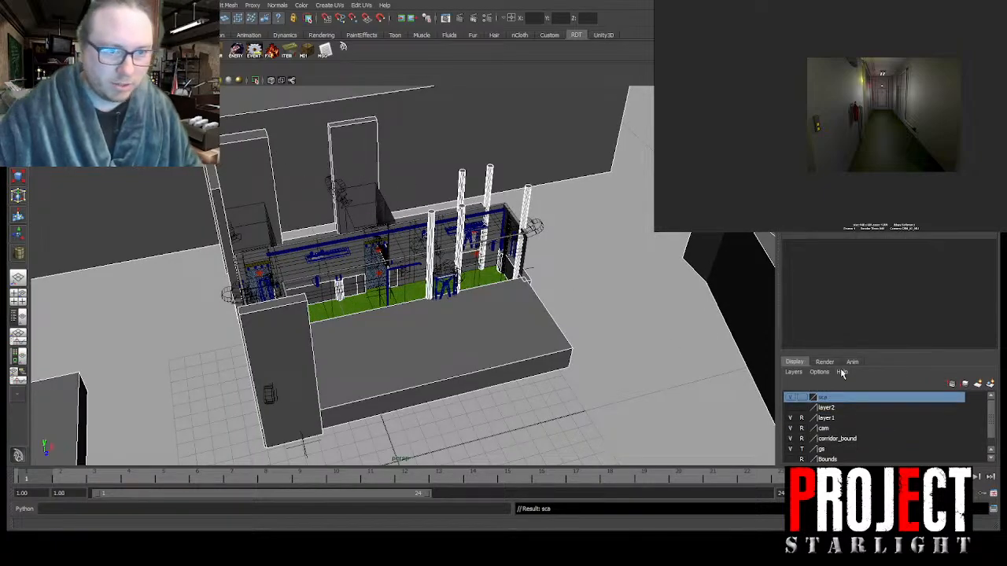
# Step: Set the sca layer to reference mode and save the scene with nothing selected
pyautogui.click(802, 398)
pyautogui.click(803, 398)
pyautogui.click(526, 233)
pyautogui.scroll(-5, 524, 231)
pyautogui.keyDown('alt'); pyautogui.moveTo(523, 230); pyautogui.dragTo(593, 246); pyautogui.keyUp('alt')
pyautogui.hotkey('ctrl', 's')
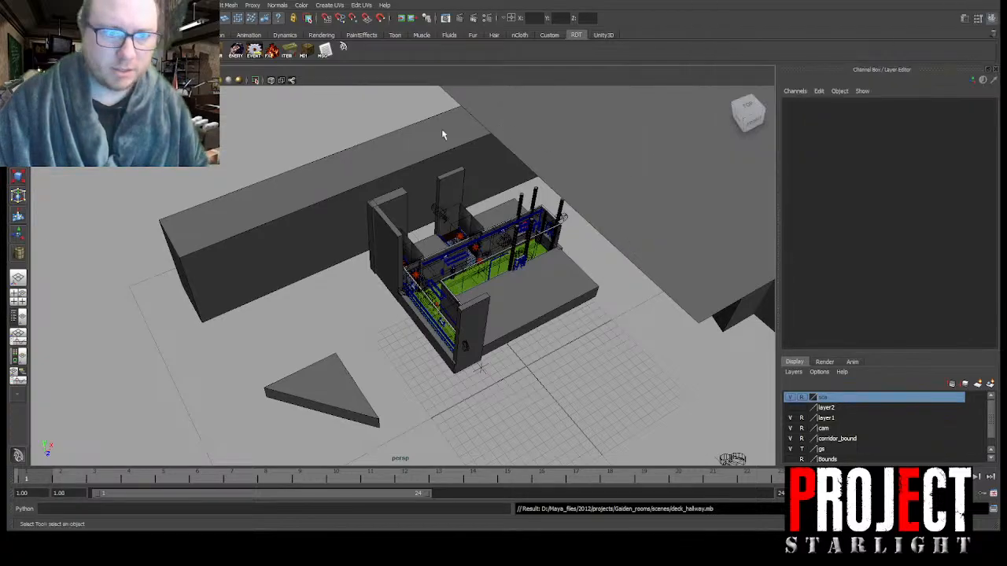
# Step: Check the collision layout around the whole hallway from above and save the scene again
pyautogui.scroll(-7, 645, 180)
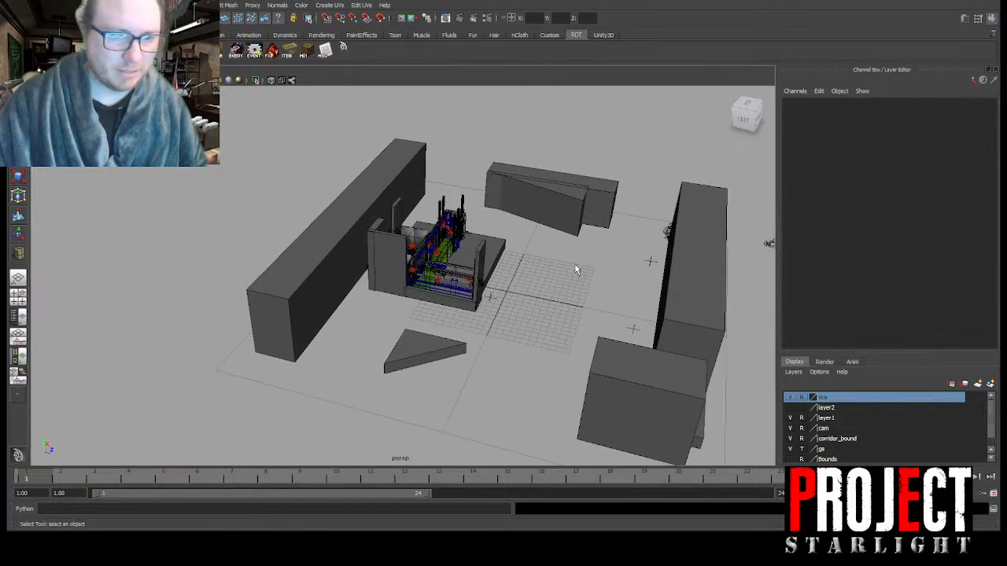
pyautogui.hotkey('ctrl', 's')
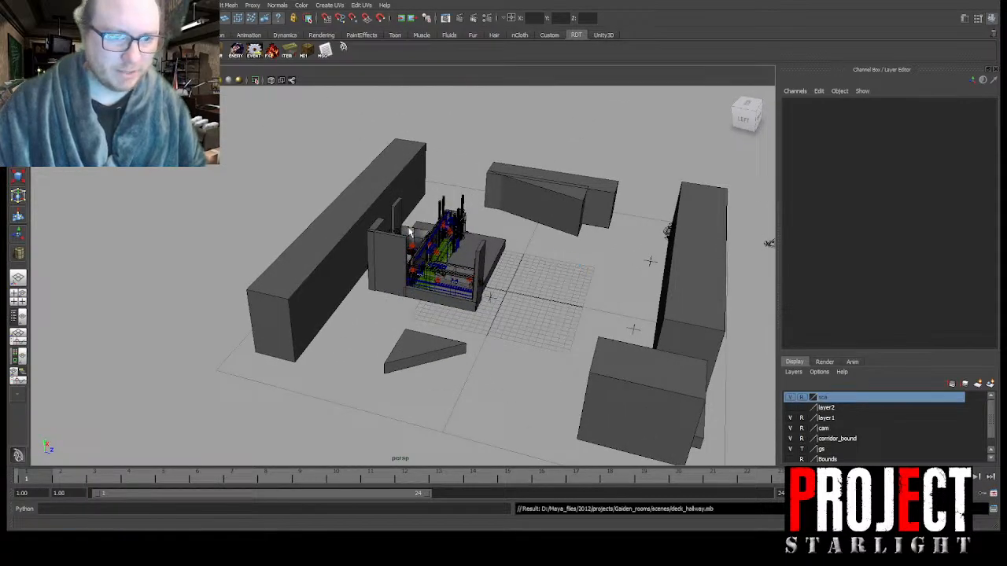
pyautogui.keyDown('alt'); pyautogui.moveTo(669, 334); pyautogui.dragTo(569, 355); pyautogui.keyUp('alt')
pyautogui.scroll(5, 569, 355)
pyautogui.keyDown('alt'); pyautogui.moveTo(598, 236); pyautogui.dragTo(562, 239); pyautogui.keyUp('alt')
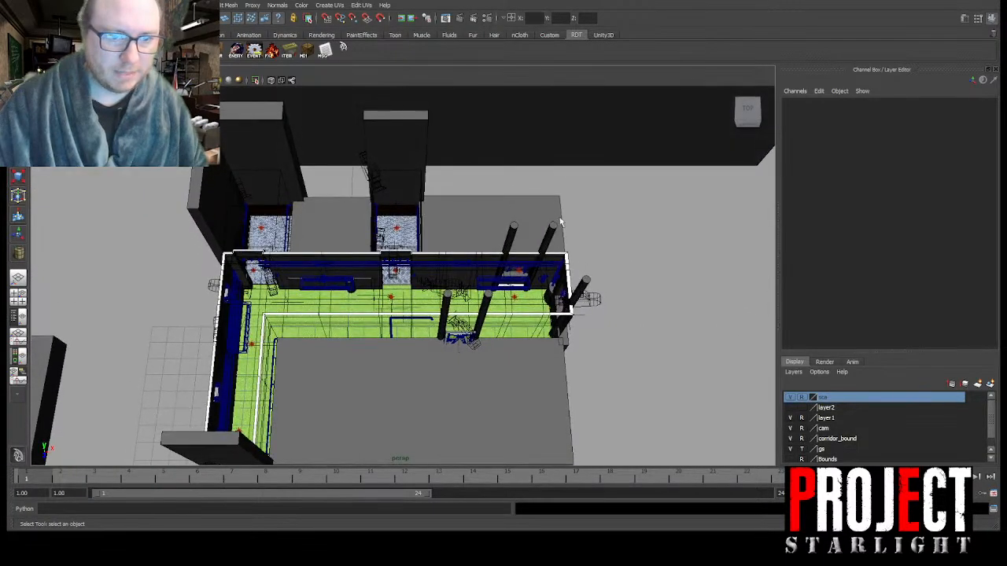
pyautogui.hotkey('ctrl', 's')
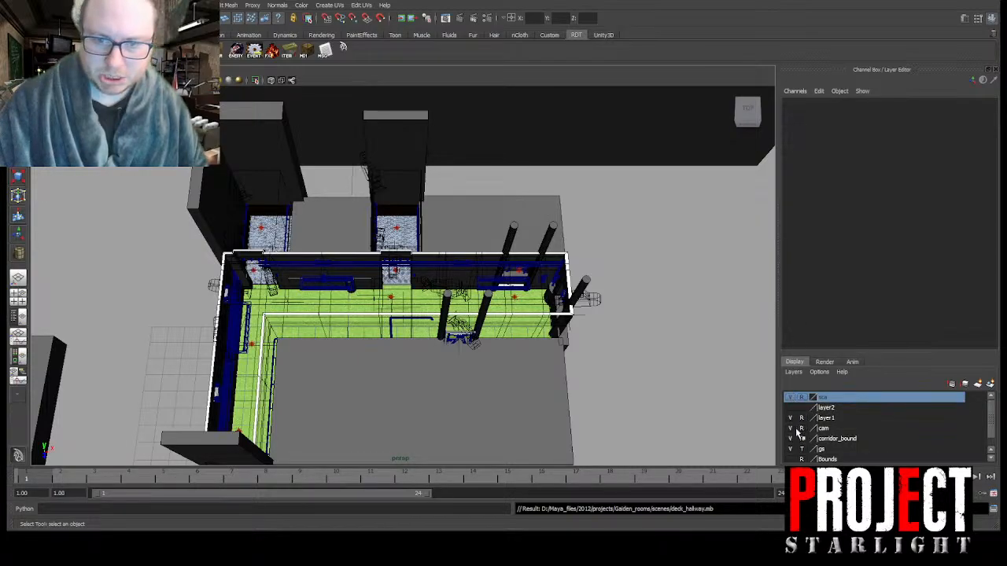
# Step: Show the Bounds layer briefly to view its geometry around the hallway, and hide it again
pyautogui.click(791, 460)
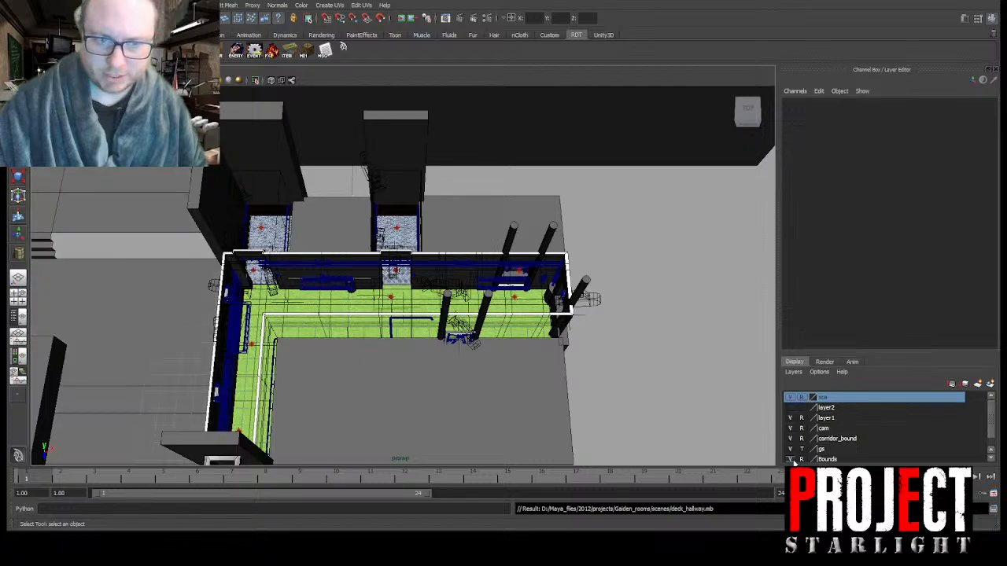
pyautogui.scroll(-2, 723, 379)
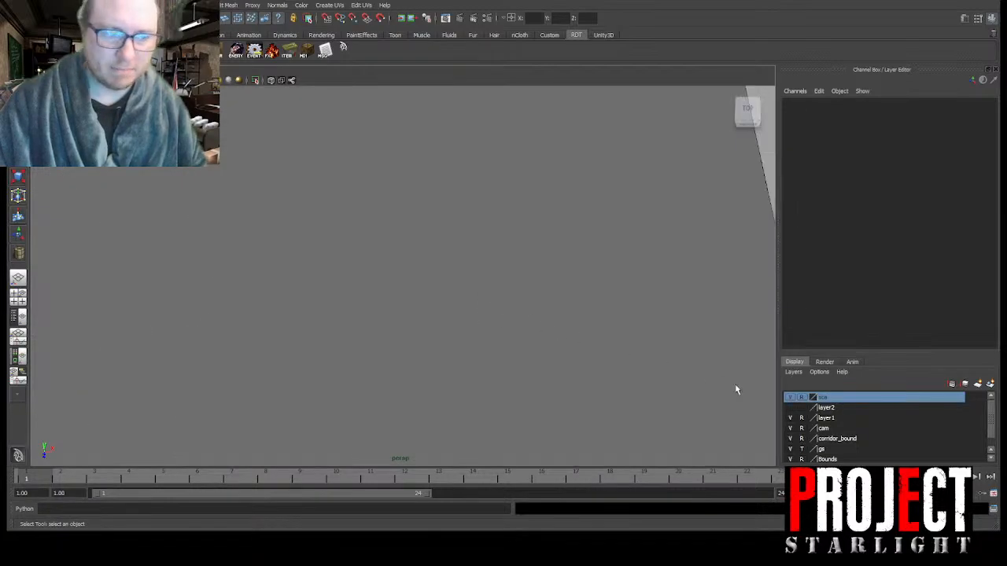
pyautogui.scroll(1, 723, 379)
pyautogui.click(790, 459)
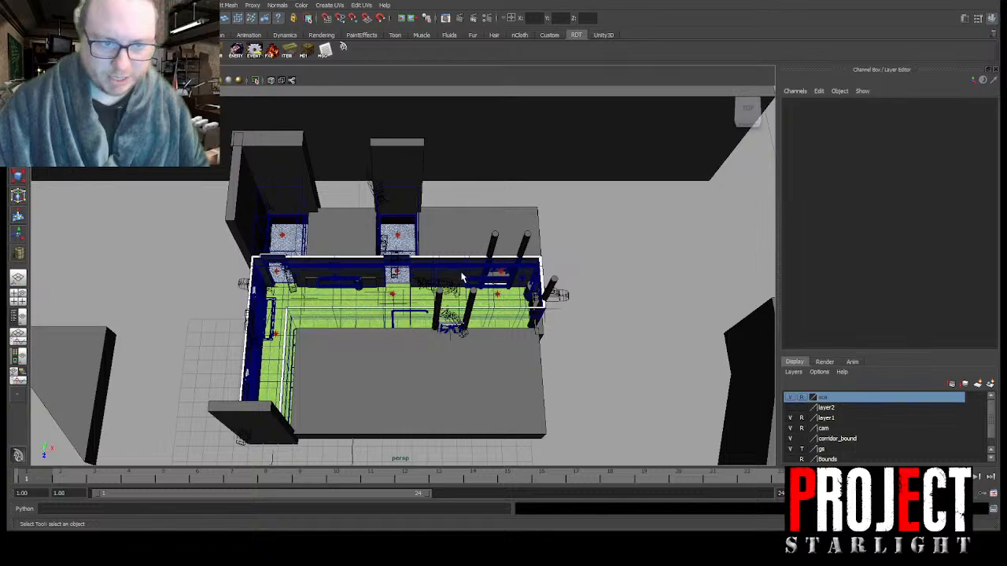
# Step: Take the corridor_bound layer out of reference mode, select the L-shaped hallway wall mesh and isolate it in the view
pyautogui.click(488, 279)
pyautogui.keyDown('alt'); pyautogui.moveTo(600, 335); pyautogui.dragTo(617, 308); pyautogui.keyUp('alt')
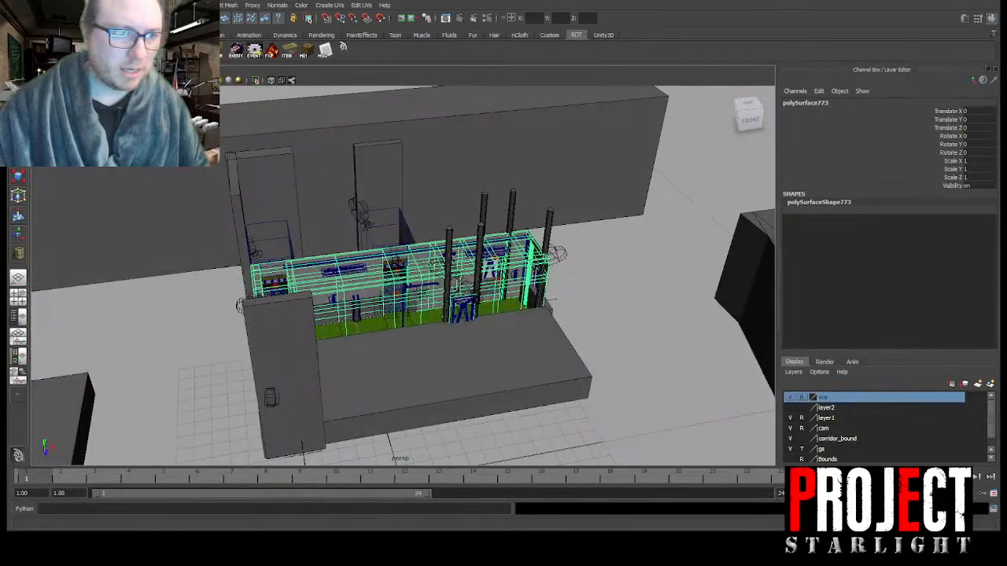
pyautogui.hotkey('ctrl', '1')
pyautogui.press('f')
pyautogui.keyDown('alt'); pyautogui.moveTo(594, 254); pyautogui.dragTo(561, 272); pyautogui.keyUp('alt')
pyautogui.scroll(-6, 522, 268)
pyautogui.press('w')
pyautogui.scroll(3, 560, 271)
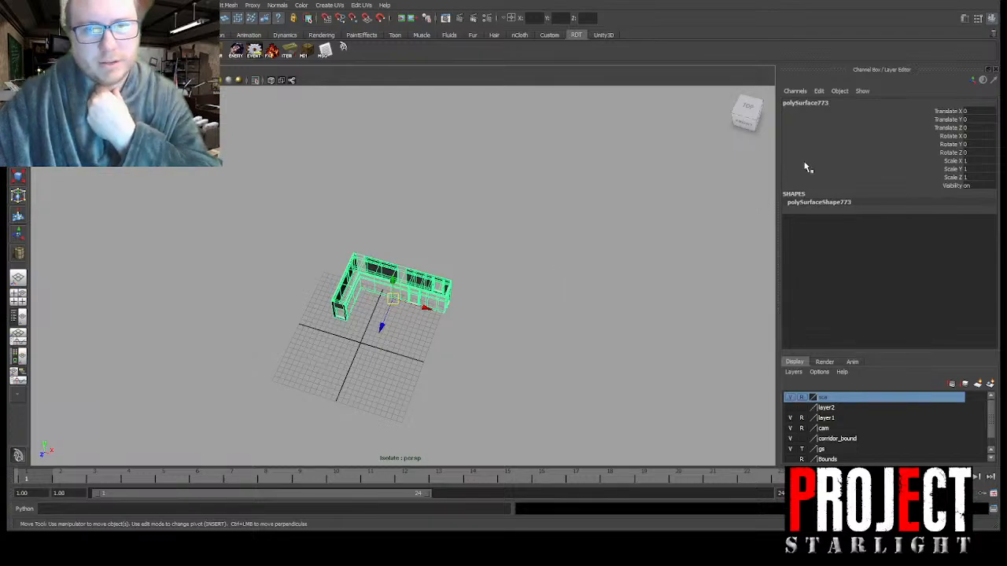
# Step: Rename the isolated hallway wall mesh to 2f_east_corridor
pyautogui.click(807, 103)
pyautogui.write('zf_east_corridor')
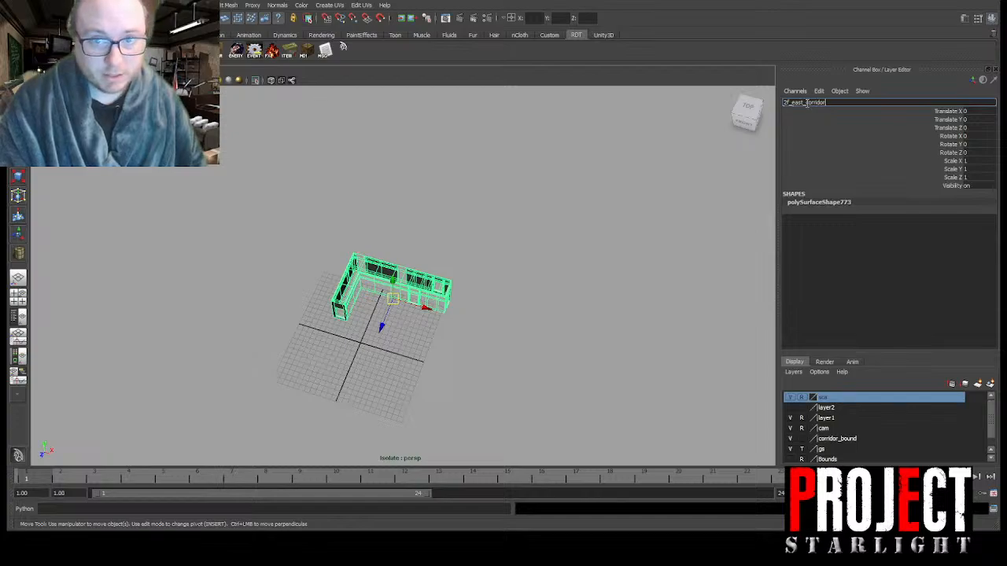
pyautogui.press('Return')
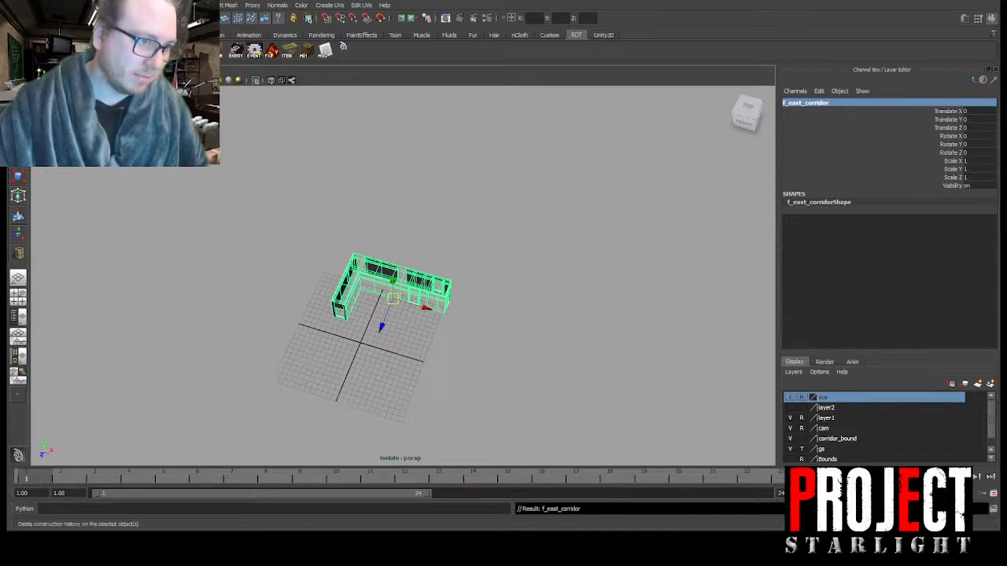
# Step: Export the selected hallway wall mesh as 2f_east_corridor.obj to the Gaiden_rooms assets folder
pyautogui.click(511, 213)
pyautogui.click(387, 282)
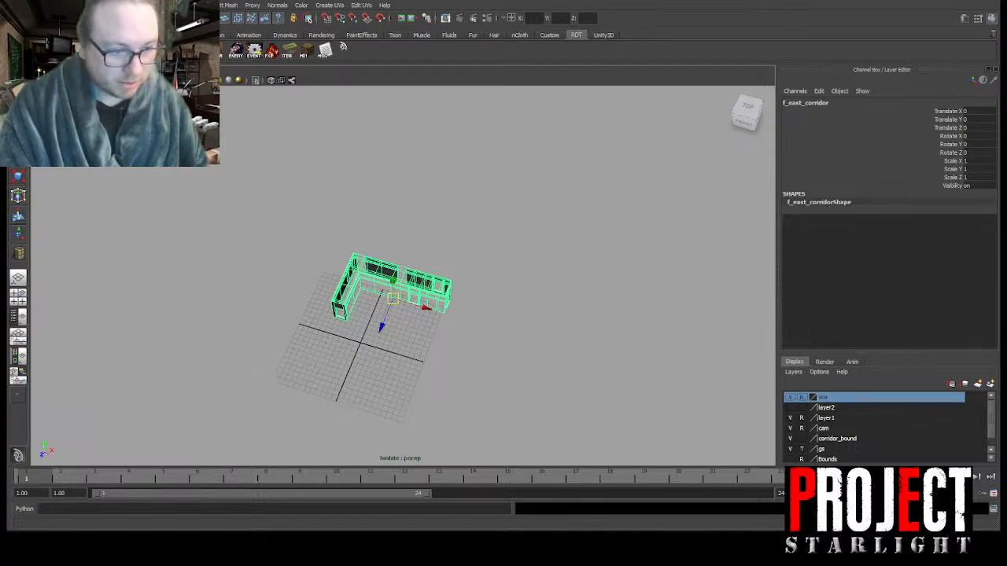
pyautogui.press('Return')
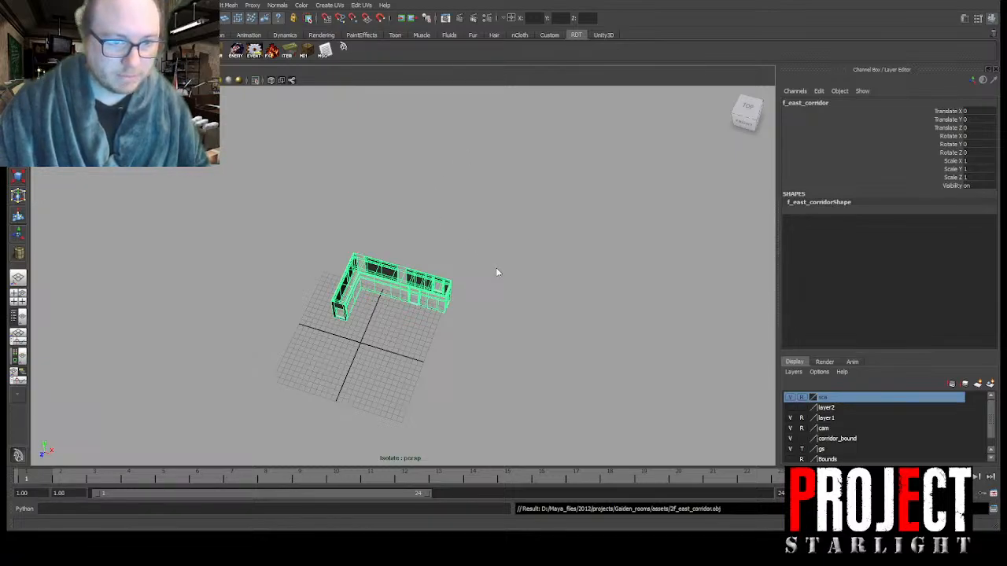
# Step: Start a new scene and add the GAMESPACE object in a full-size perspective view
pyautogui.hotkey('ctrl', 'n')
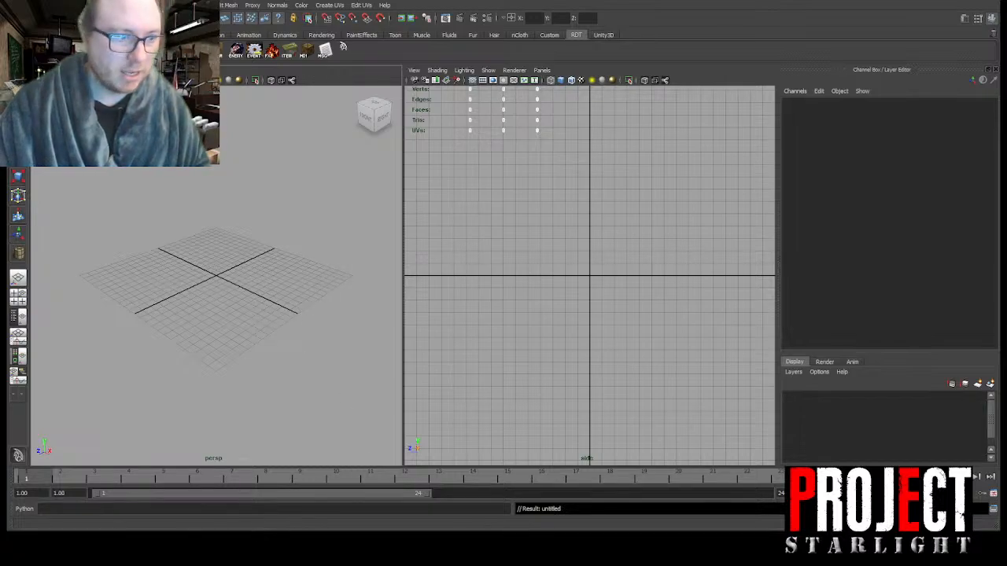
pyautogui.press('space')
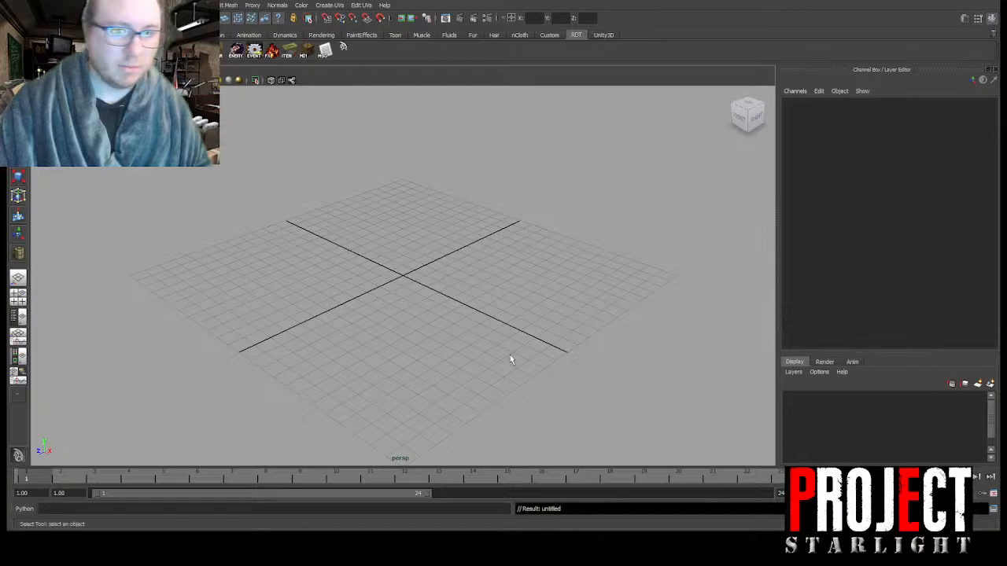
pyautogui.click(343, 47)
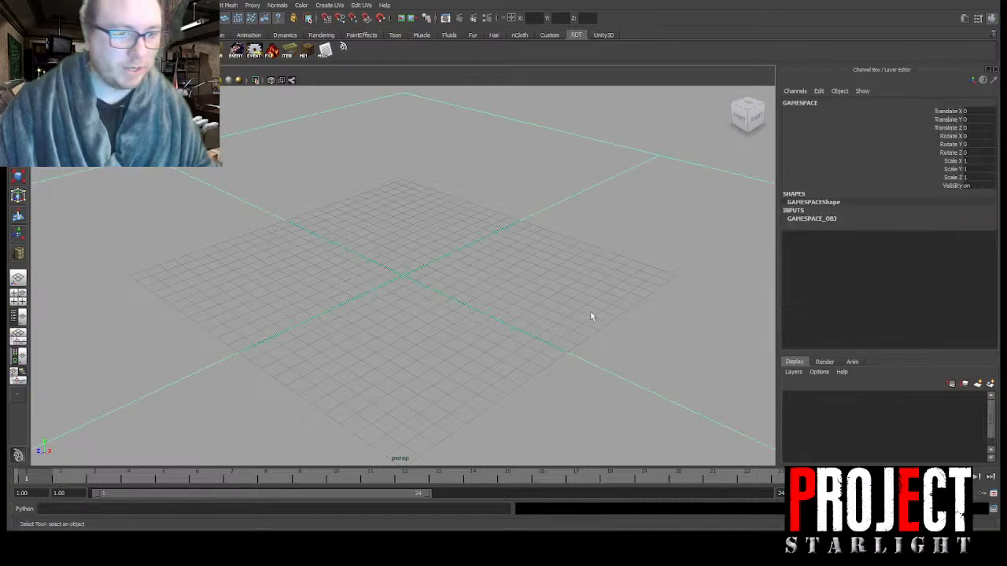
# Step: Put the GAMESPACE object on a new display layer named gs and set the layer to reference
pyautogui.click(990, 385)
pyautogui.click(818, 400)
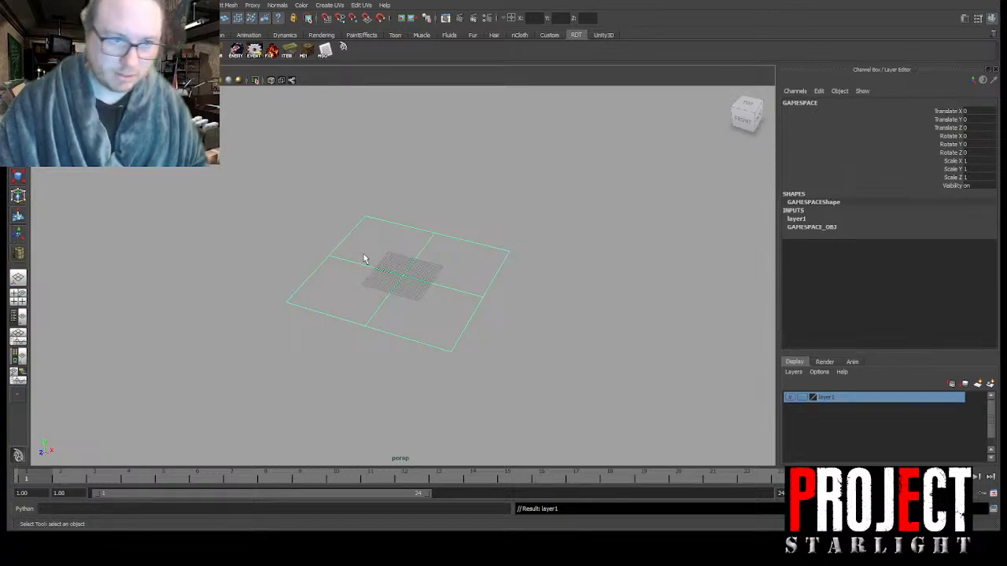
pyautogui.click(387, 255)
pyautogui.click(802, 399)
pyautogui.click(802, 399)
pyautogui.click(555, 278)
pyautogui.scroll(3, 557, 281)
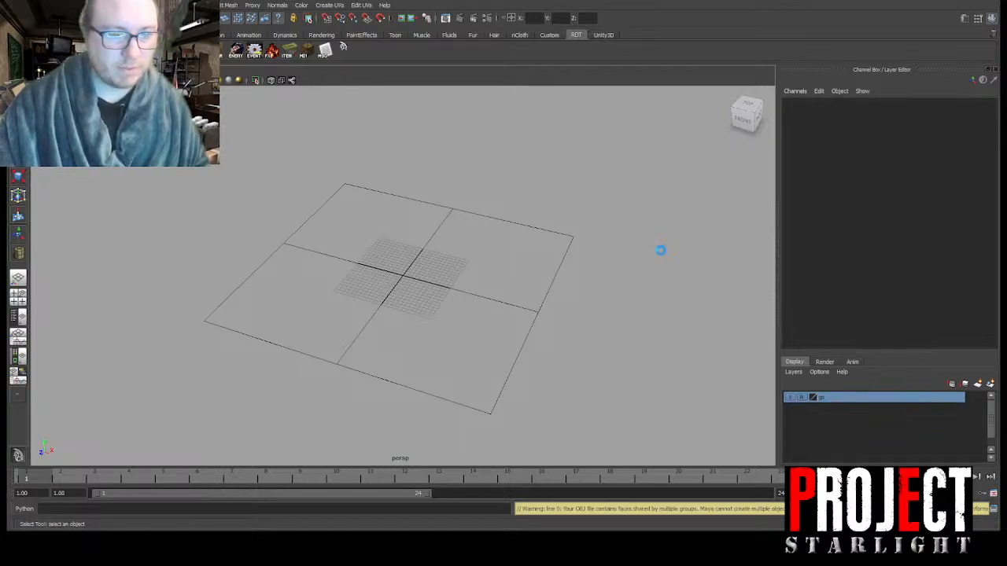
# Step: Import 2f_east_corridor.obj and check the wall mesh's placement in the game space from above
pyautogui.keyDown('alt'); pyautogui.moveTo(531, 249); pyautogui.dragTo(522, 286); pyautogui.keyUp('alt')
pyautogui.click(459, 236)
pyautogui.press('f')
pyautogui.scroll(-6, 454, 245)
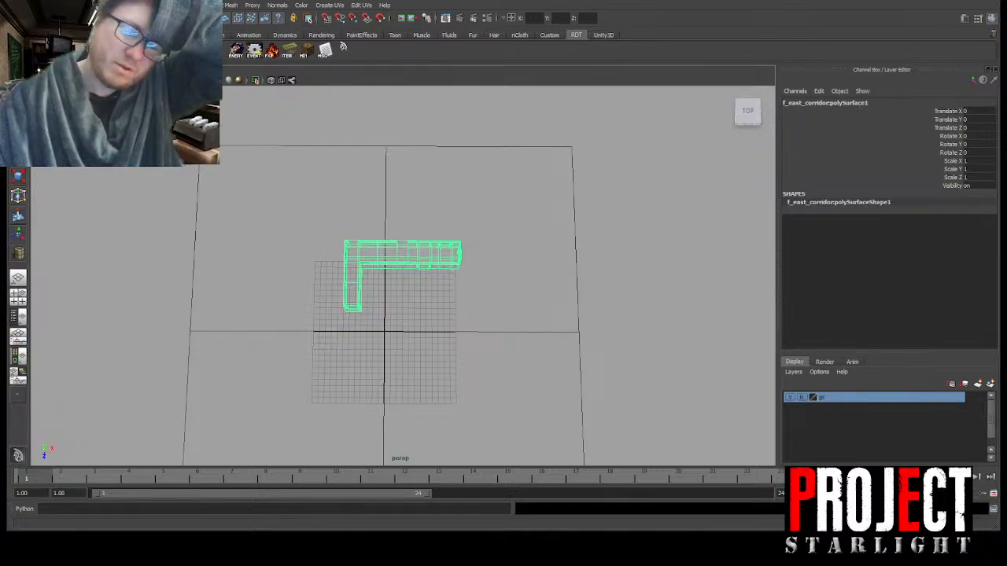
pyautogui.click(445, 209)
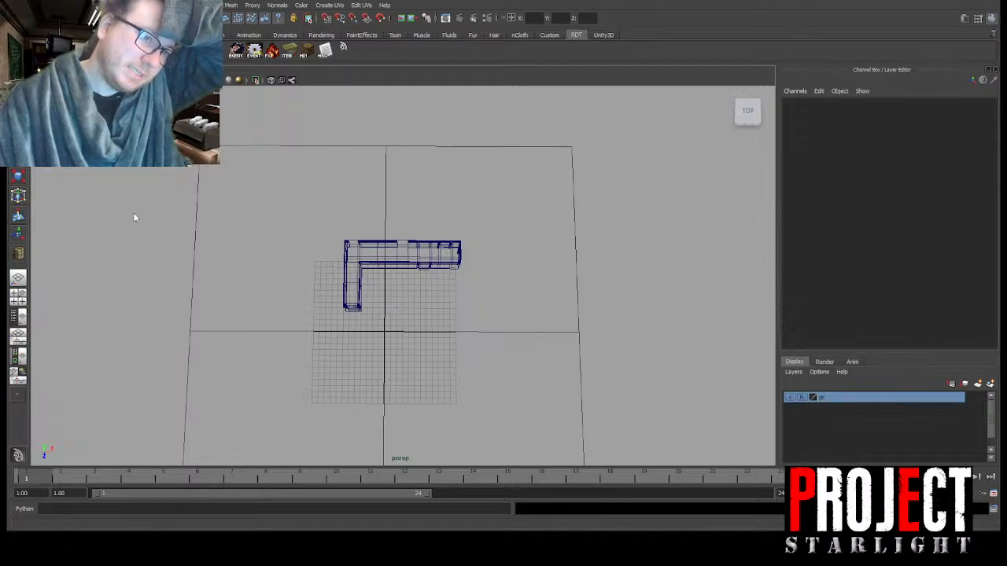
# Step: Reopen deck_hallway.mb and combine the two boxes behind the hallway doorways with the L-shaped wall mesh
pyautogui.click(764, 283)
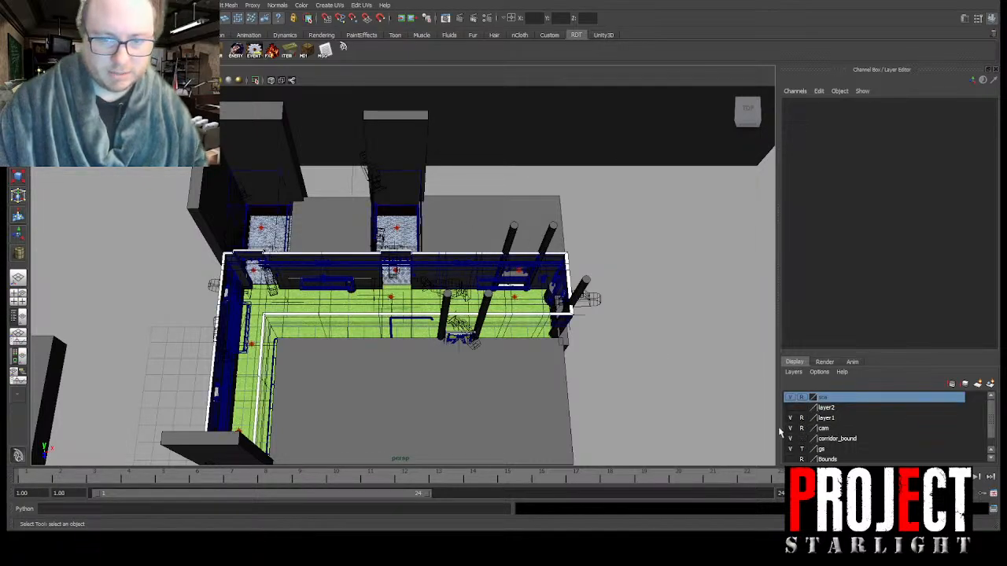
pyautogui.click(419, 226)
pyautogui.keyDown('shift'); pyautogui.click(258, 187); pyautogui.keyUp('shift')
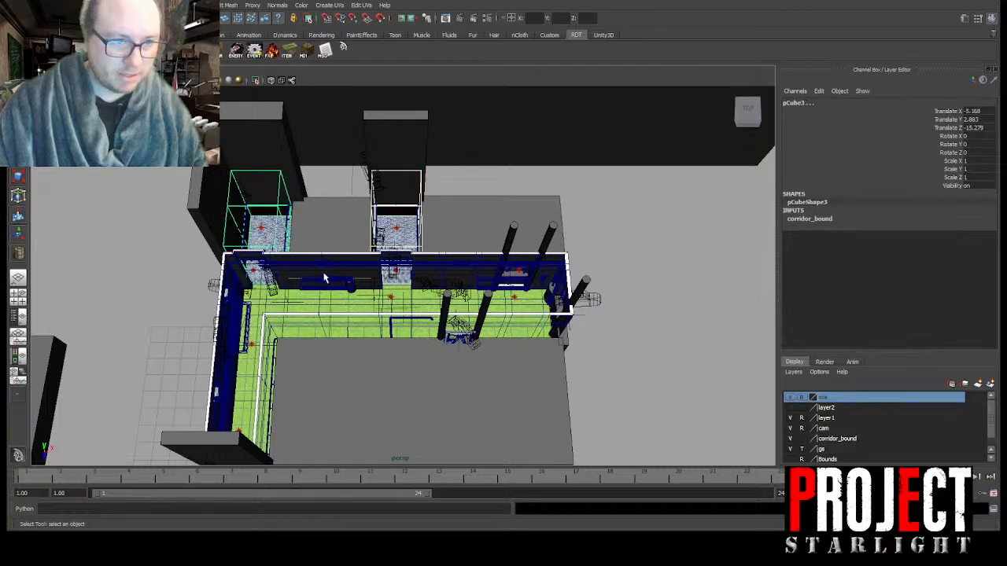
pyautogui.click(334, 274)
pyautogui.keyDown('alt'); pyautogui.moveTo(334, 274); pyautogui.dragTo(476, 271); pyautogui.keyUp('alt')
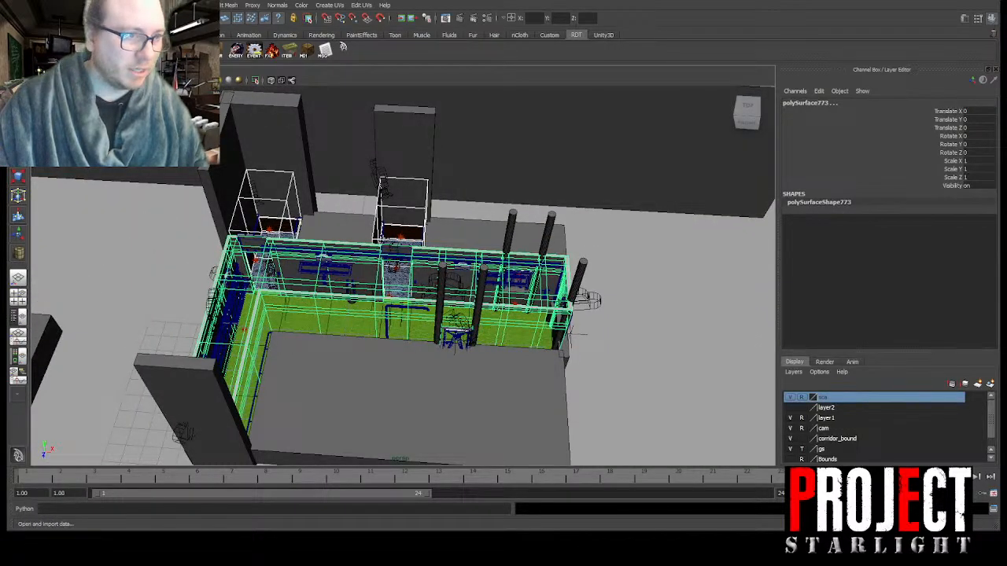
pyautogui.click(549, 34)
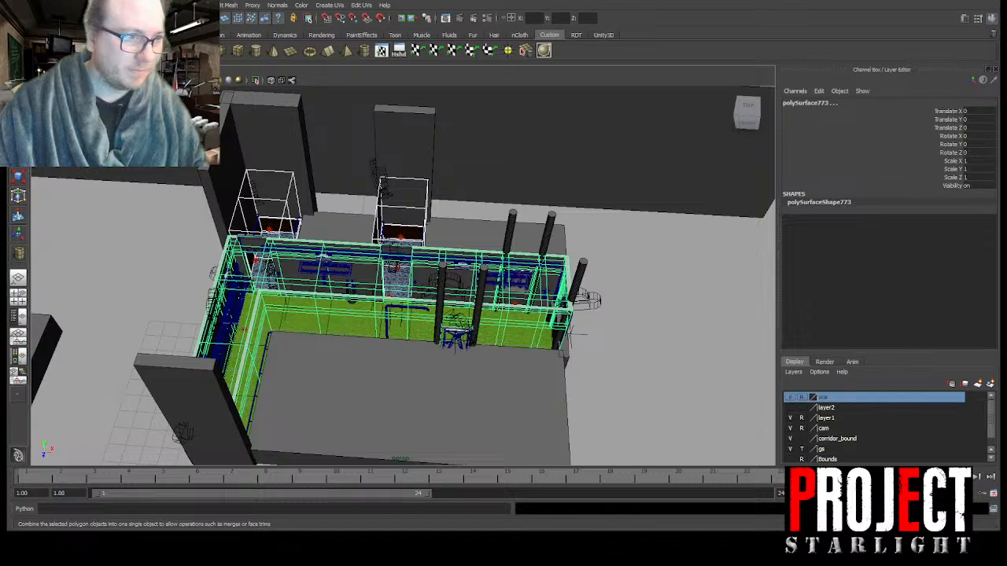
pyautogui.click(183, 50)
# Step: Isolate the combined mesh, naming it second_floor_corridor, and export it as 2f_east_corridor.obj
pyautogui.click(256, 81)
pyautogui.scroll(-5, 519, 241)
pyautogui.keyDown('alt'); pyautogui.moveTo(519, 241); pyautogui.dragTo(472, 260); pyautogui.keyUp('alt')
pyautogui.scroll(4, 422, 250)
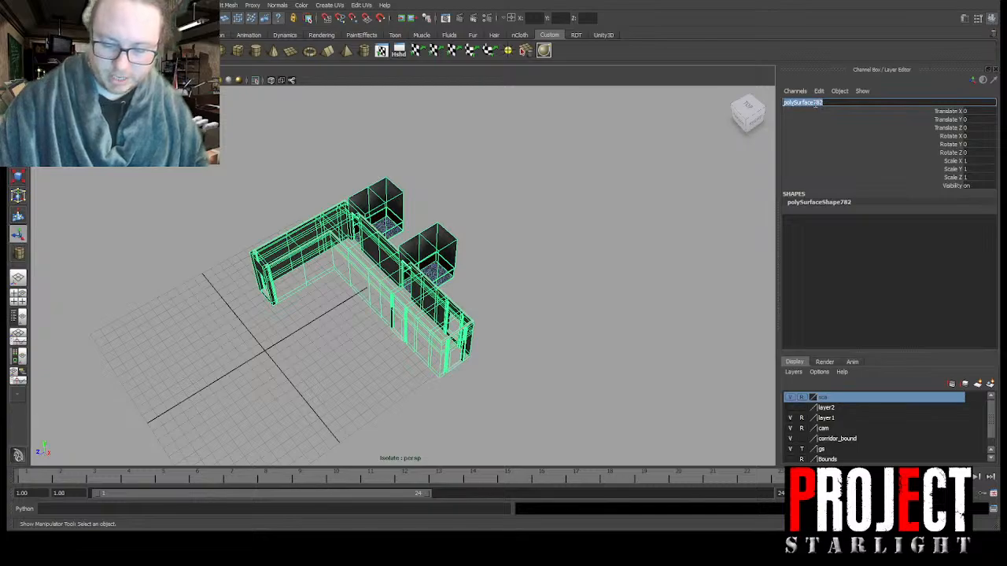
pyautogui.write('second_floor_corridor')
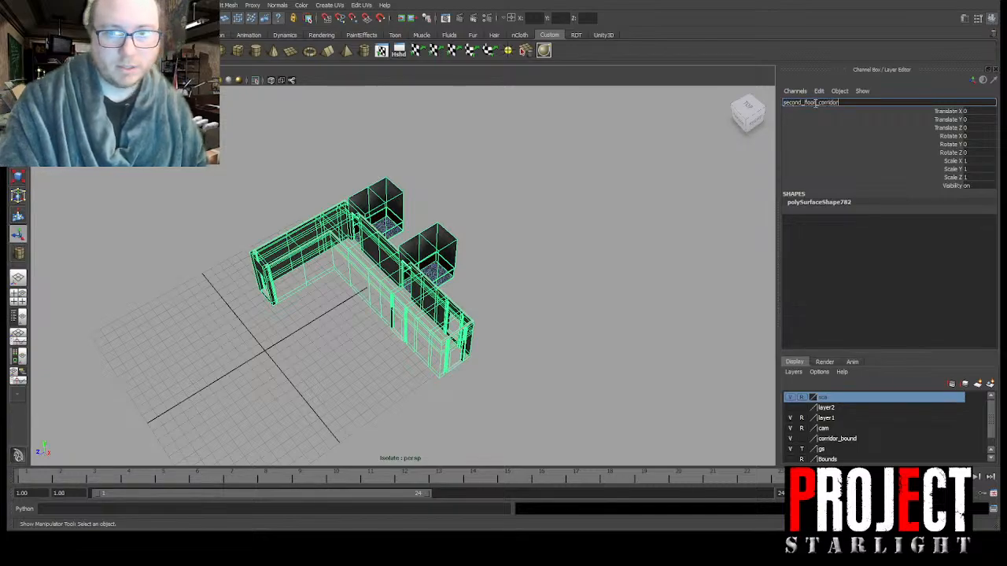
pyautogui.press('Return')
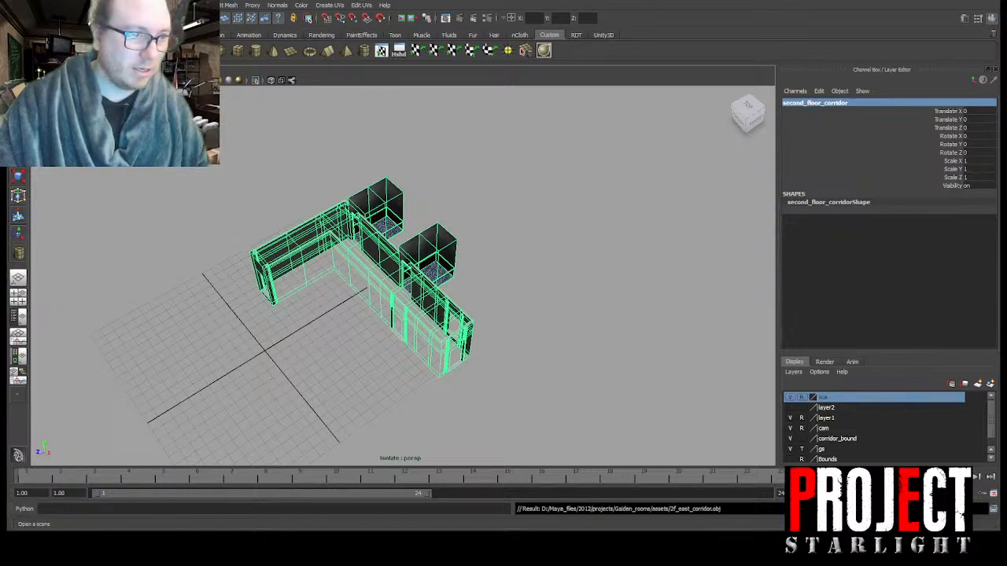
# Step: Start a new scene and create the GAMESPACE object as the room's boundary
pyautogui.click(502, 261)
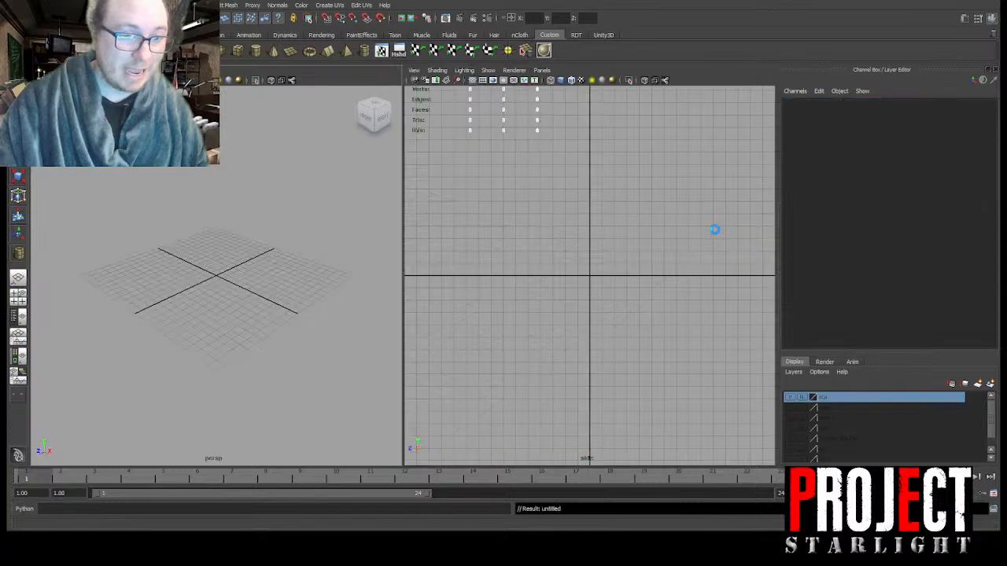
pyautogui.press('space')
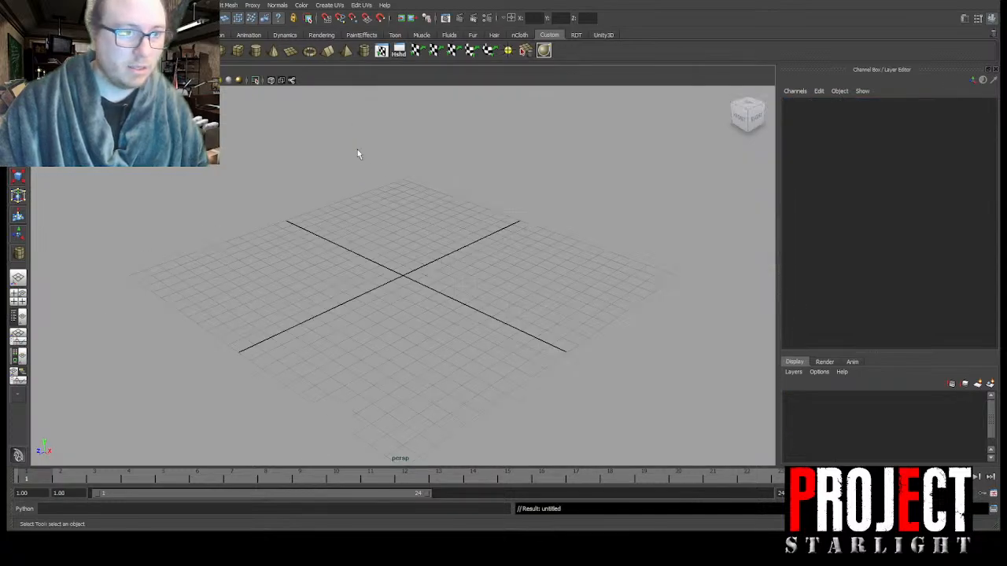
pyautogui.click(576, 34)
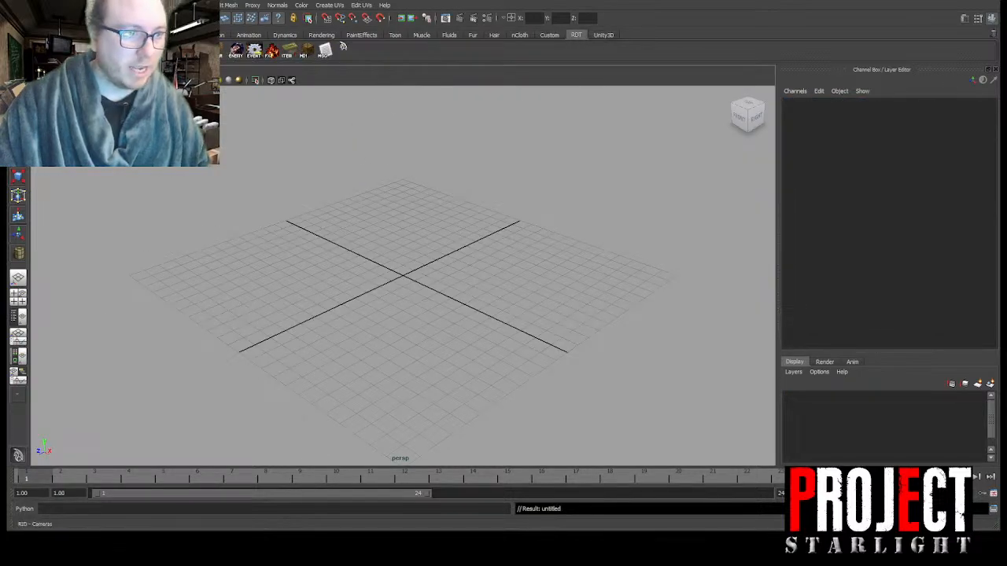
pyautogui.click(130, 50)
pyautogui.scroll(-8, 438, 268)
pyautogui.keyDown('alt'); pyautogui.moveTo(439, 270); pyautogui.dragTo(517, 294); pyautogui.keyUp('alt')
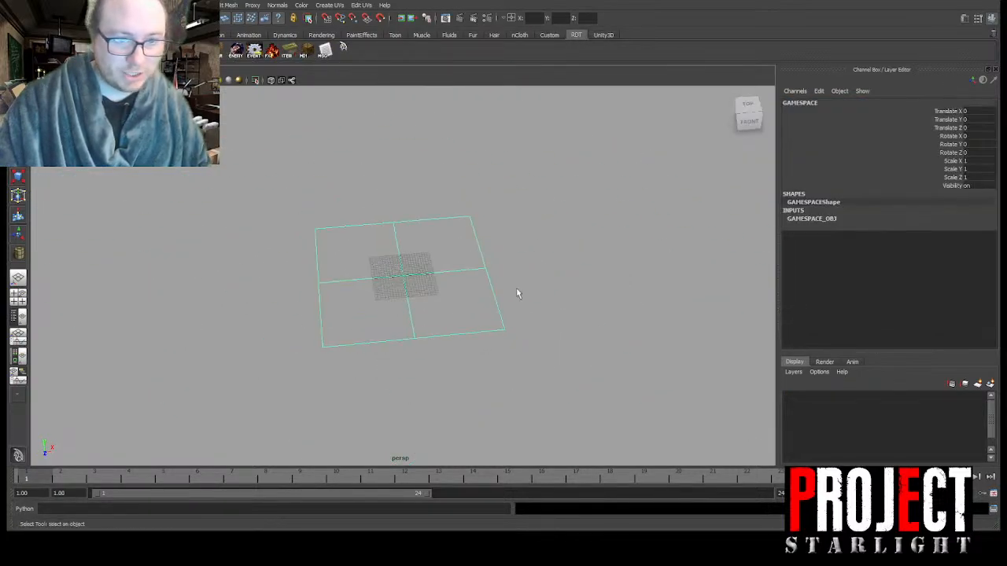
# Step: Add GAMESPACE to a new display layer named gs and make the layer a reference layer
pyautogui.click(989, 384)
pyautogui.click(827, 398)
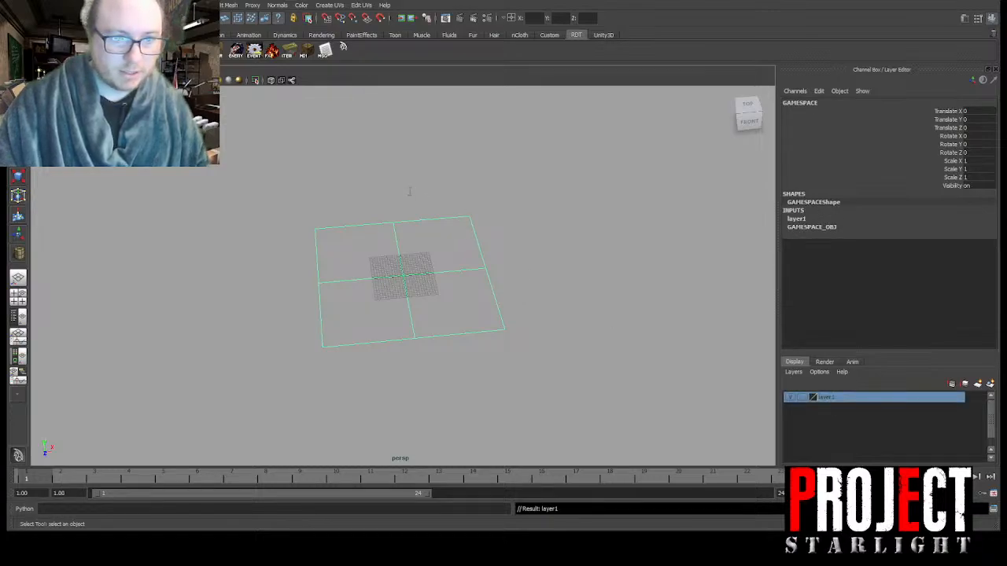
pyautogui.write('gs')
pyautogui.click(359, 241)
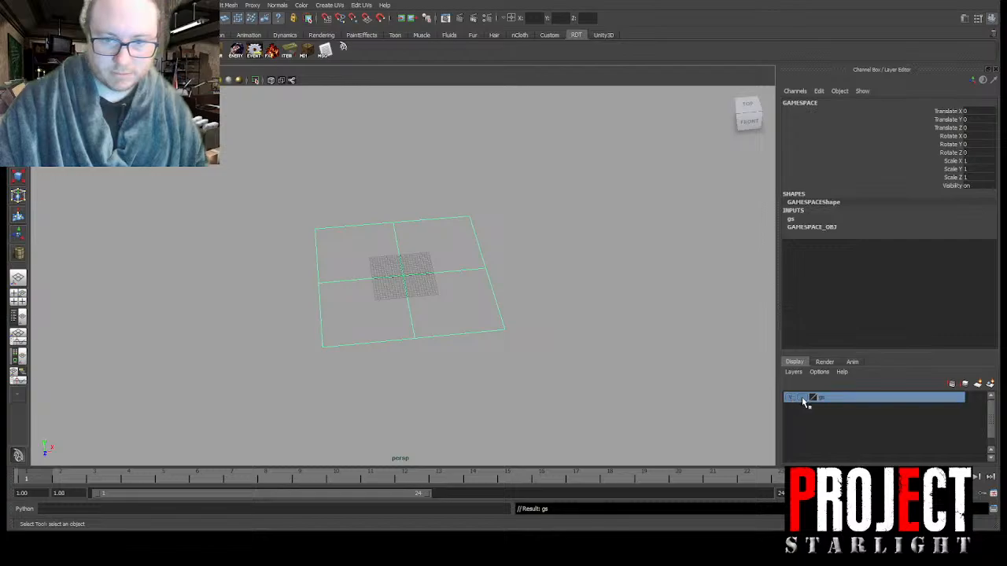
pyautogui.click(561, 219)
pyautogui.scroll(3, 561, 220)
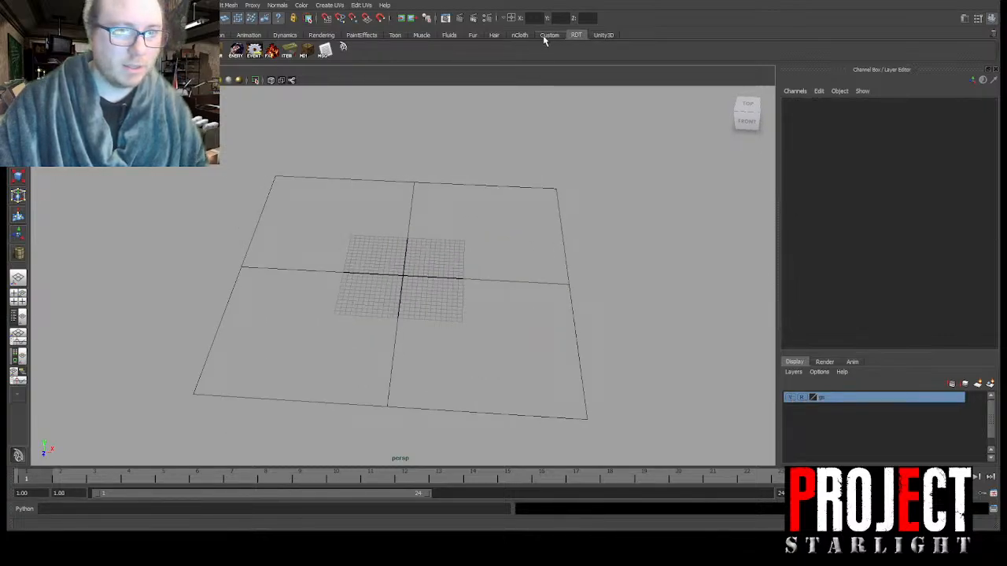
# Step: Import 2f_east_corridor.obj into the new scene and frame the corridor mesh within the game space
pyautogui.click(548, 35)
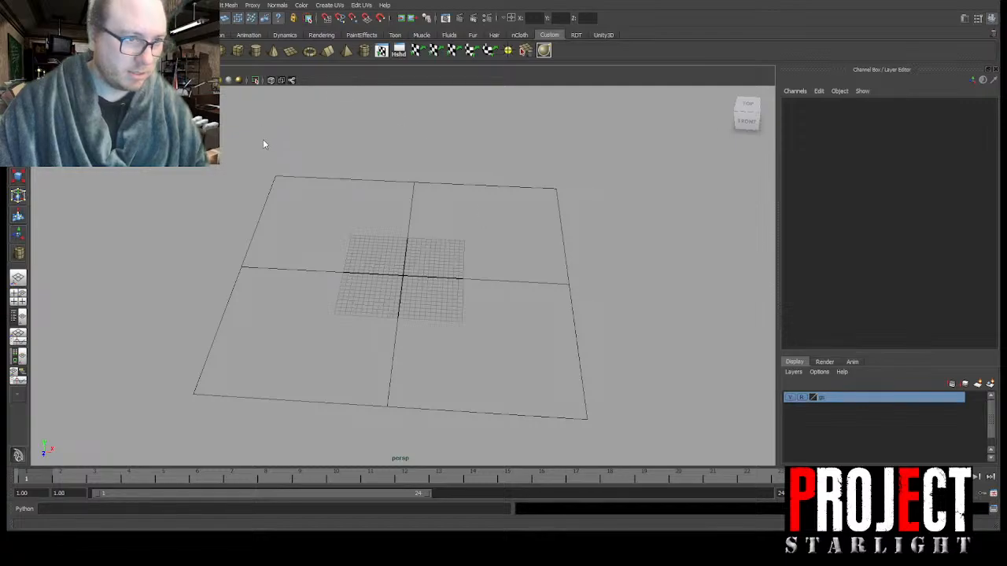
pyautogui.keyDown('alt'); pyautogui.moveTo(472, 258); pyautogui.dragTo(451, 258); pyautogui.keyUp('alt')
pyautogui.click(486, 243)
pyautogui.press('f')
pyautogui.moveTo(516, 255)
pyautogui.keyDown('alt'); pyautogui.mouseDown()
pyautogui.moveTo(308, 260)
pyautogui.moveTo(519, 267)
pyautogui.moveTo(511, 272)
pyautogui.mouseUp(); pyautogui.keyUp('alt')
pyautogui.scroll(-8, 503, 260)
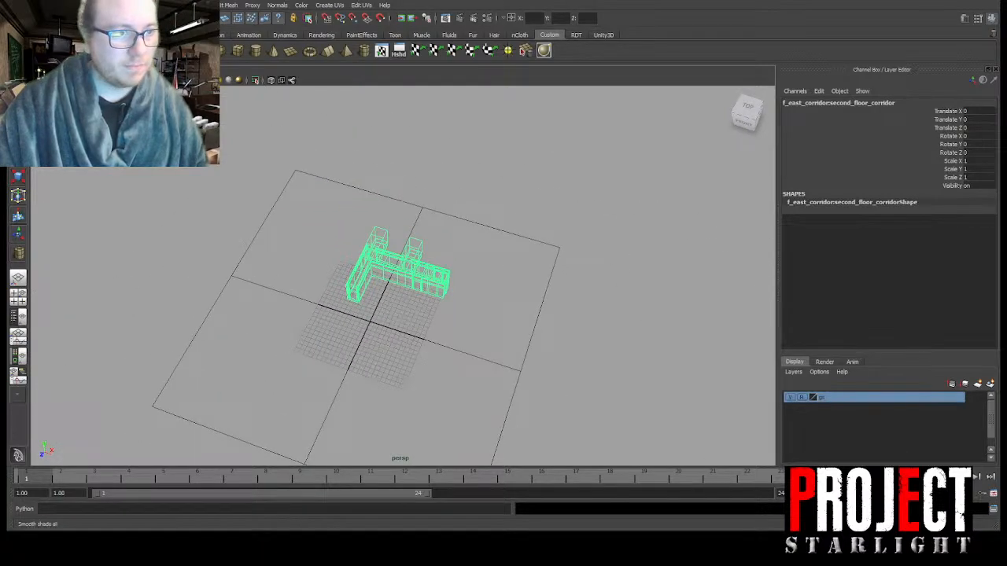
# Step: Display the imported corridor mesh smooth shaded and inspect its outer walls
pyautogui.click(264, 80)
pyautogui.click(512, 203)
pyautogui.scroll(8, 514, 206)
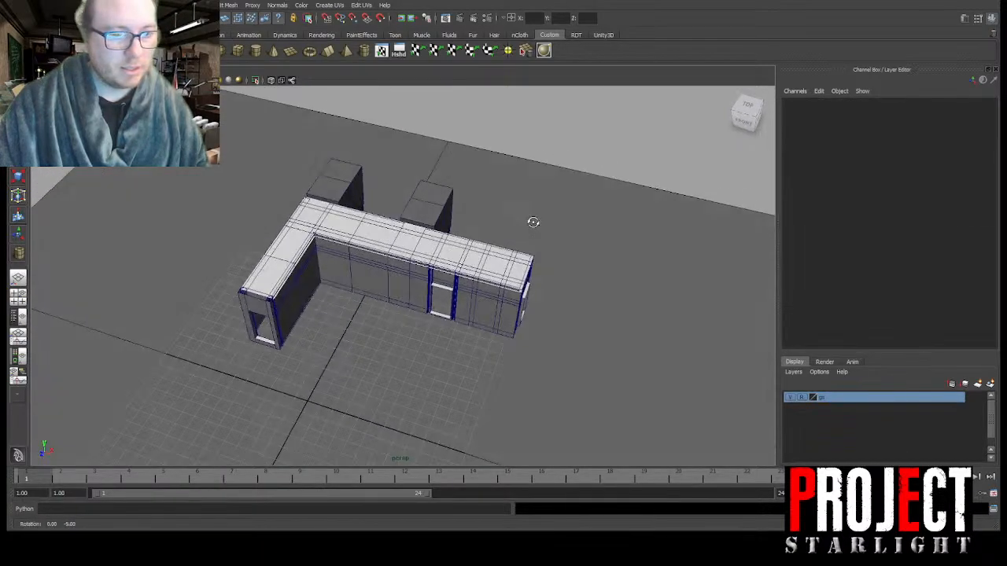
pyautogui.keyDown('alt'); pyautogui.moveTo(533, 223); pyautogui.dragTo(526, 215); pyautogui.keyUp('alt')
pyautogui.click(475, 285)
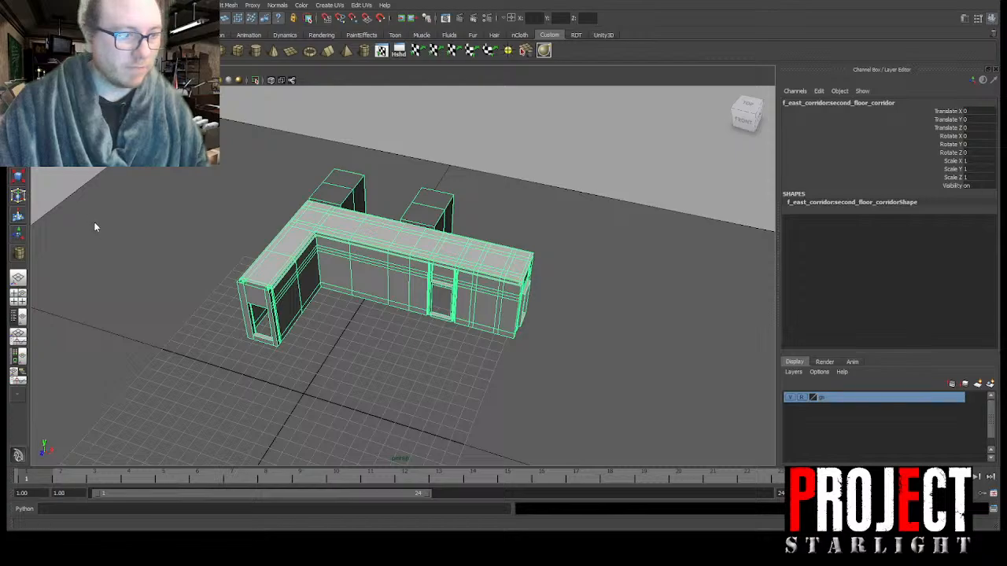
# Step: Turn on backface culling in the shaded view and inspect the corridor's interior from above
pyautogui.press('4')
pyautogui.click(514, 149)
pyautogui.keyDown('alt'); pyautogui.moveTo(514, 150); pyautogui.dragTo(593, 485); pyautogui.keyUp('alt')
pyautogui.press('5')
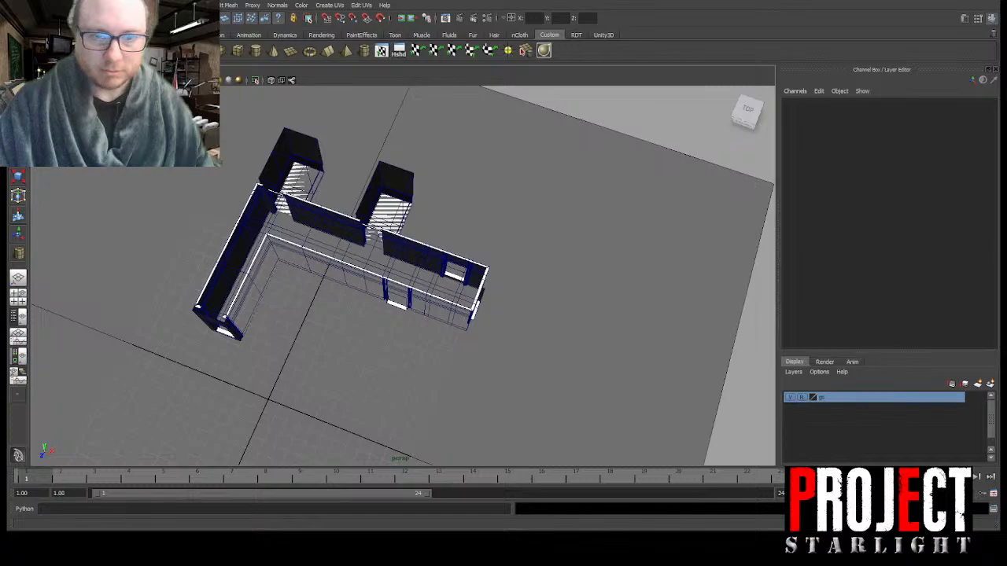
pyautogui.keyDown('alt'); pyautogui.moveTo(445, 277); pyautogui.dragTo(276, 271); pyautogui.keyUp('alt')
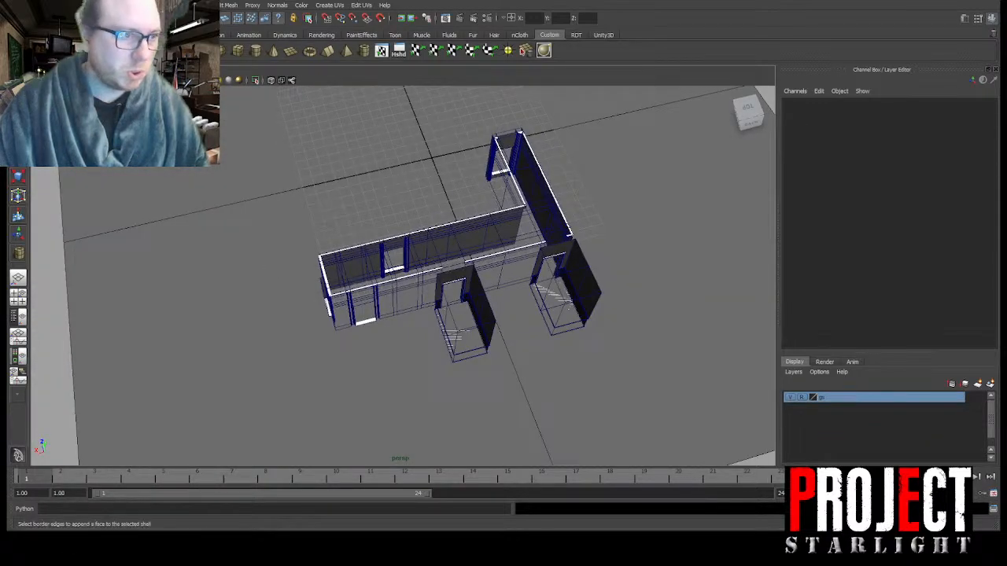
# Step: Build a polygon cube outside the doorway near the end of the corridor's long outer wall
pyautogui.click(239, 54)
pyautogui.keyDown('alt'); pyautogui.moveTo(330, 291); pyautogui.dragTo(396, 307); pyautogui.keyUp('alt')
pyautogui.keyDown('alt'); pyautogui.moveTo(396, 307); pyautogui.dragTo(409, 209, button='middle'); pyautogui.keyUp('alt')
pyautogui.scroll(4, 409, 209)
pyautogui.keyDown('alt'); pyautogui.moveTo(409, 209); pyautogui.dragTo(348, 176); pyautogui.keyUp('alt')
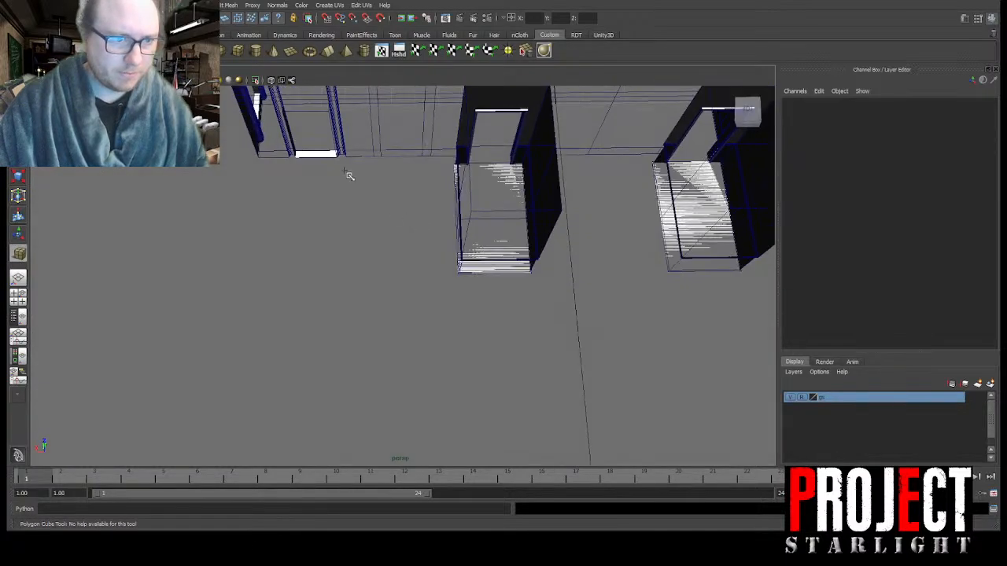
pyautogui.keyDown('alt'); pyautogui.moveTo(348, 175); pyautogui.dragTo(422, 240, button='middle'); pyautogui.keyUp('alt')
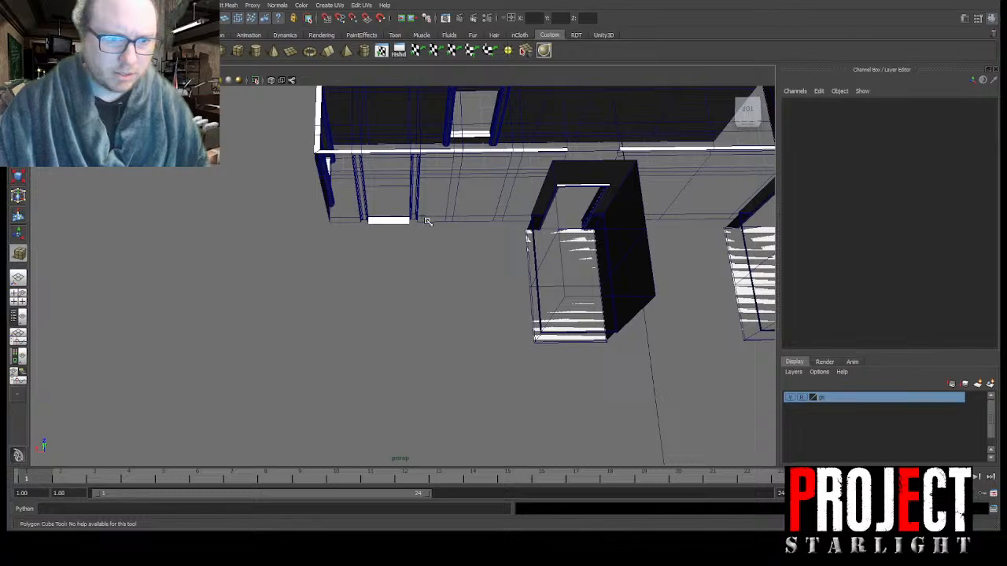
pyautogui.moveTo(424, 226); pyautogui.dragTo(346, 126)
pyautogui.keyDown('alt'); pyautogui.moveTo(324, 230); pyautogui.dragTo(369, 222); pyautogui.keyUp('alt')
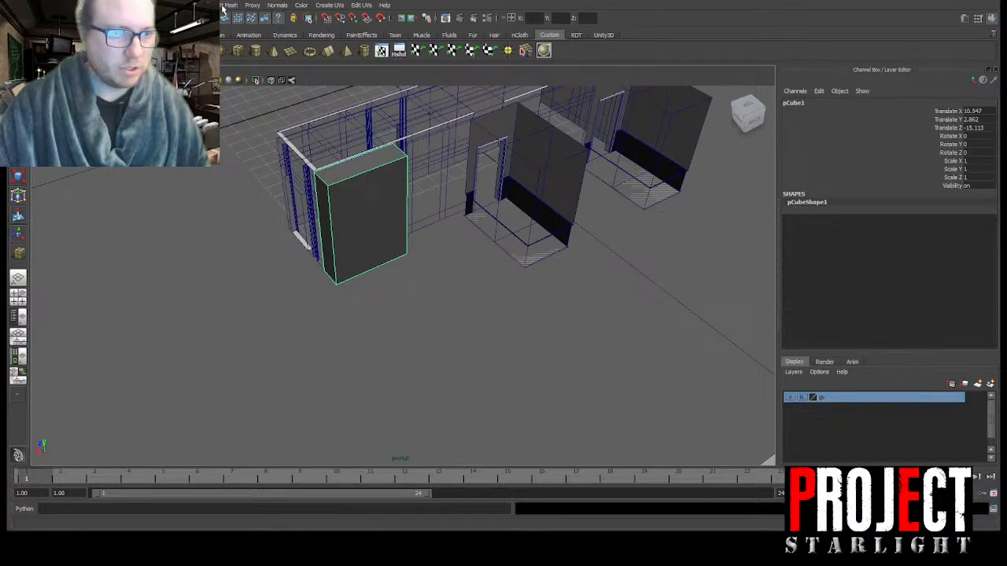
# Step: Reverse the normals of the new cube so its faces point inward
pyautogui.click(277, 4)
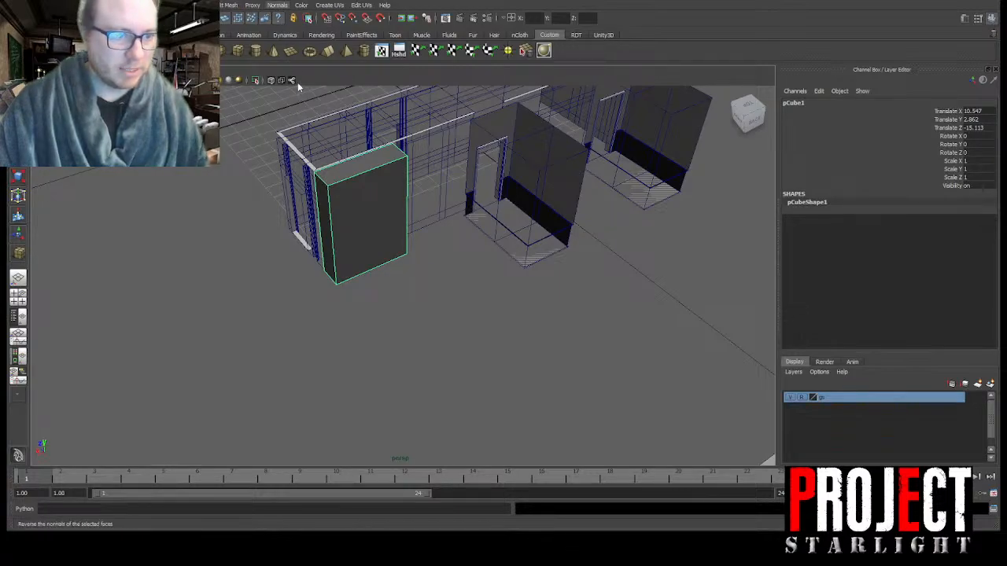
pyautogui.click(298, 83)
pyautogui.click(292, 256)
pyautogui.keyDown('alt'); pyautogui.moveTo(292, 256); pyautogui.dragTo(335, 262); pyautogui.keyUp('alt')
# Step: Move the new cube's outer face away from the corridor wall, in line with the two neighbouring boxes
pyautogui.click(361, 243)
pyautogui.moveTo(361, 215); pyautogui.dragTo(376, 229, button='right')
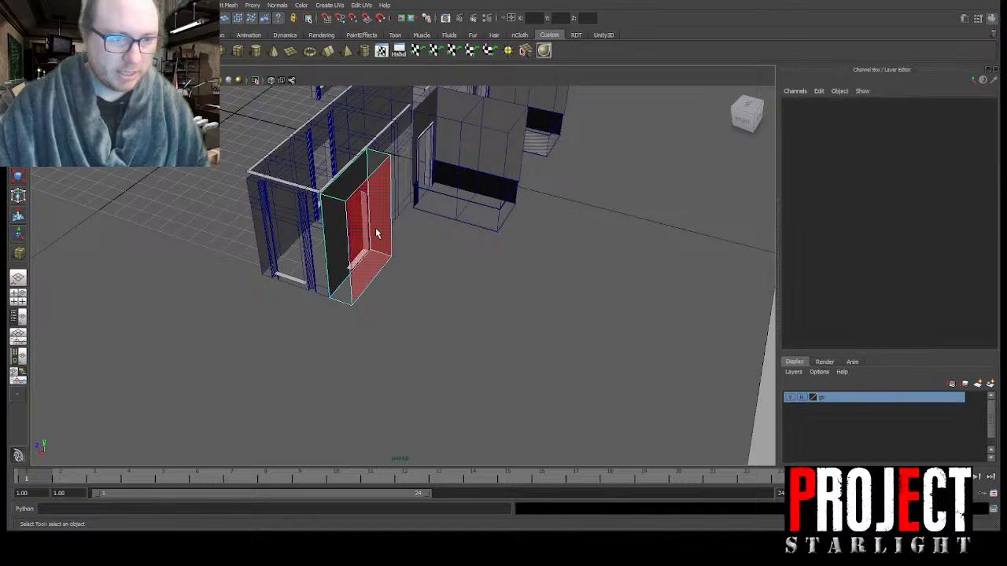
pyautogui.click(376, 233)
pyautogui.press('w')
pyautogui.keyDown('alt'); pyautogui.moveTo(404, 223); pyautogui.dragTo(405, 276); pyautogui.keyUp('alt')
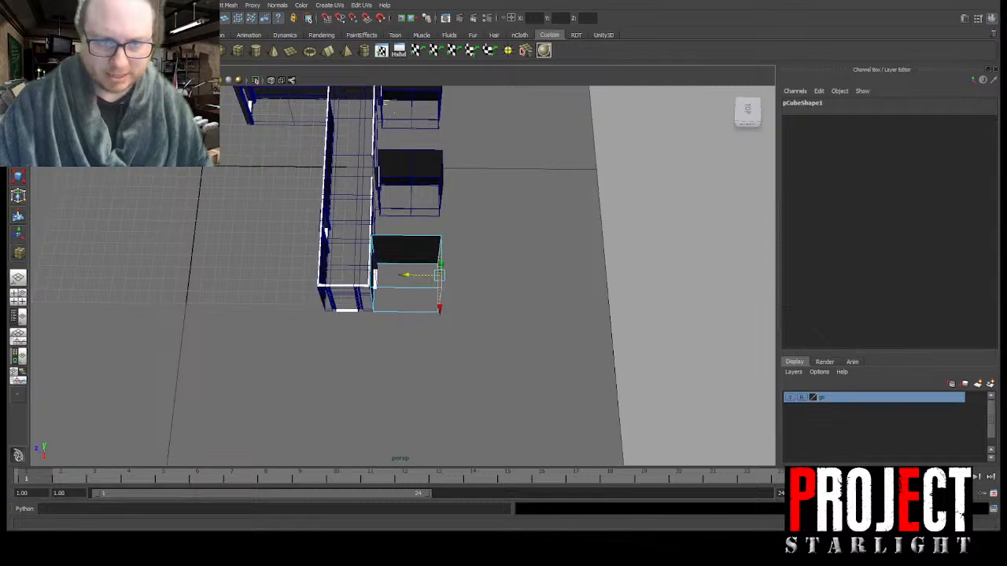
# Step: Move the new box's outer face slightly farther out and extrude it to add a second section extending away from the corridor
pyautogui.keyDown('alt'); pyautogui.moveTo(420, 225); pyautogui.dragTo(368, 227, button='middle'); pyautogui.keyUp('alt')
pyautogui.keyDown('alt'); pyautogui.moveTo(367, 228); pyautogui.dragTo(366, 231); pyautogui.keyUp('alt')
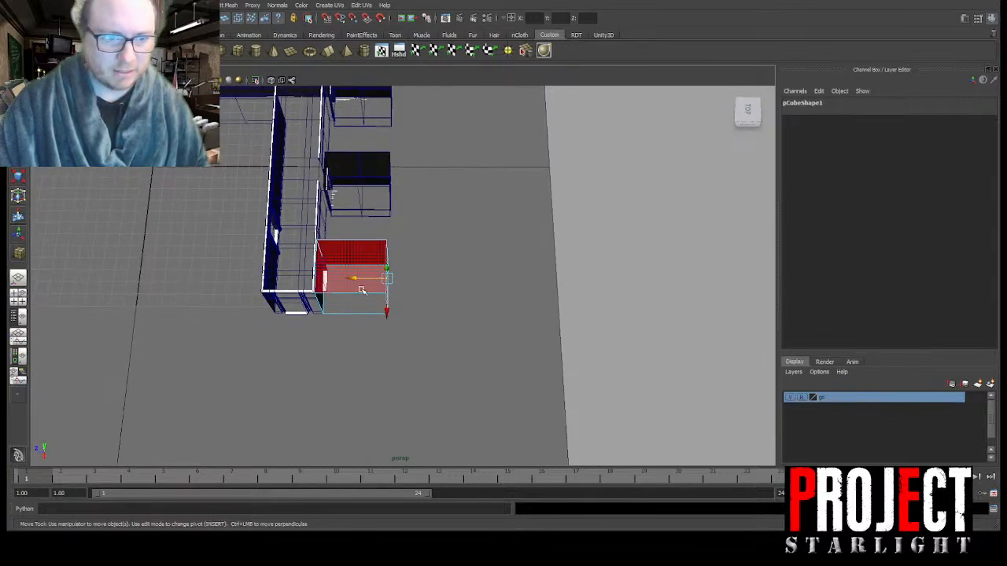
pyautogui.moveTo(352, 279); pyautogui.dragTo(357, 278)
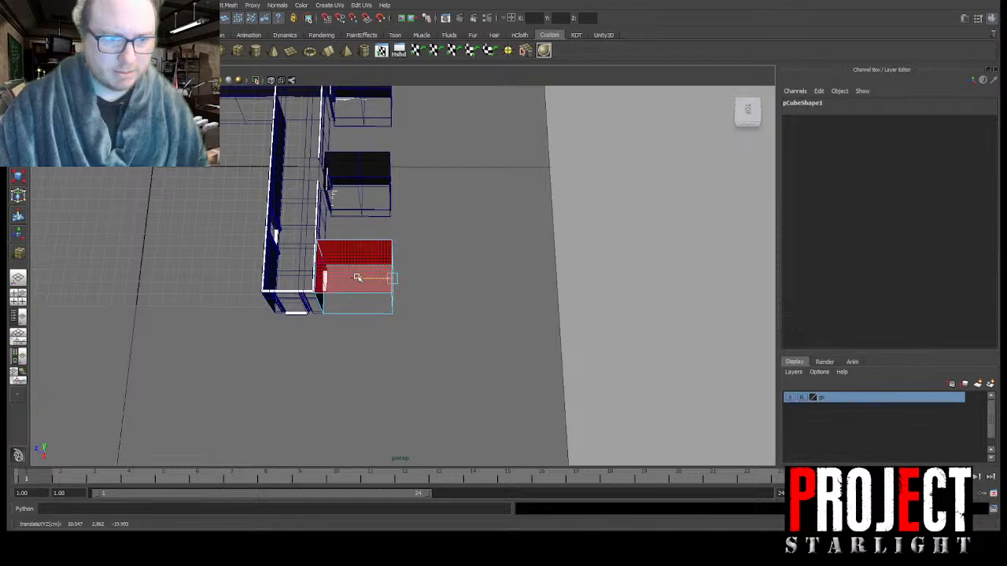
pyautogui.hotkey('ctrl', 'e')
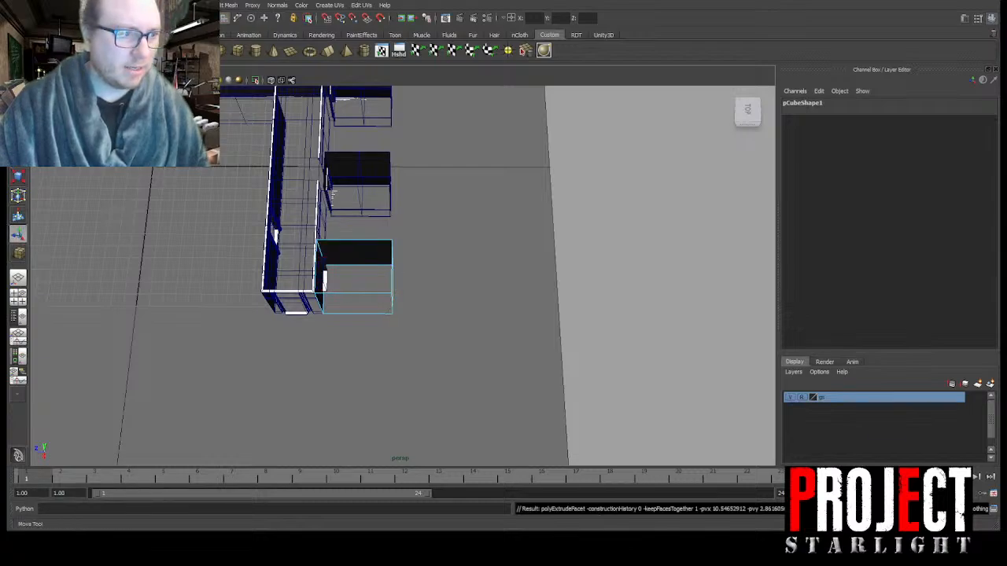
pyautogui.moveTo(377, 285); pyautogui.dragTo(419, 277)
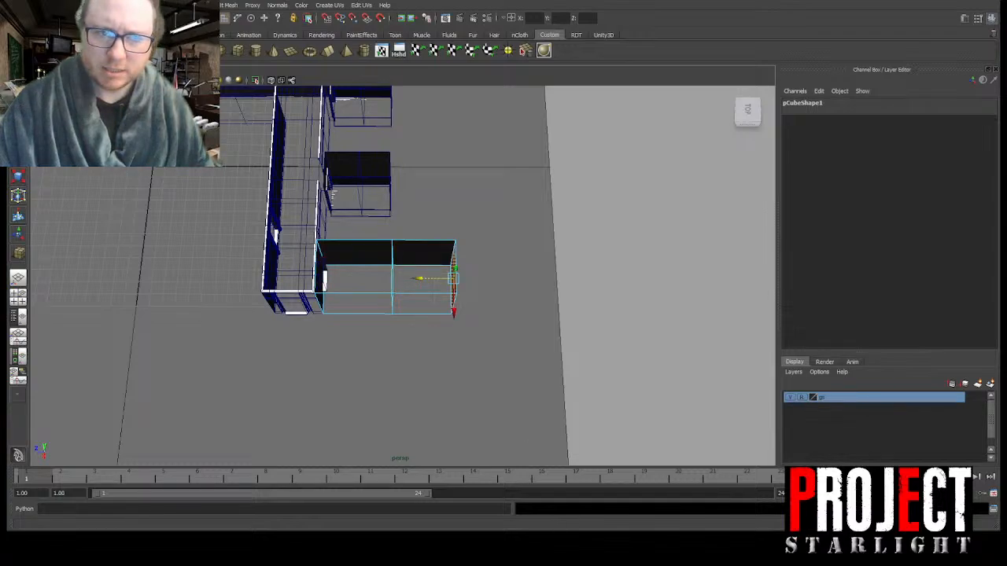
# Step: Shift the vertices where the box's two sections meet slightly away from the corridor
pyautogui.keyDown('alt'); pyautogui.moveTo(478, 302); pyautogui.dragTo(486, 290); pyautogui.keyUp('alt')
pyautogui.moveTo(364, 217); pyautogui.dragTo(408, 405)
pyautogui.moveTo(359, 274); pyautogui.dragTo(371, 273)
# Step: Extrude the outer section's side face parallel to the corridor so it runs behind both neighbouring boxes
pyautogui.keyDown('alt'); pyautogui.moveTo(547, 256); pyautogui.dragTo(382, 235); pyautogui.keyUp('alt')
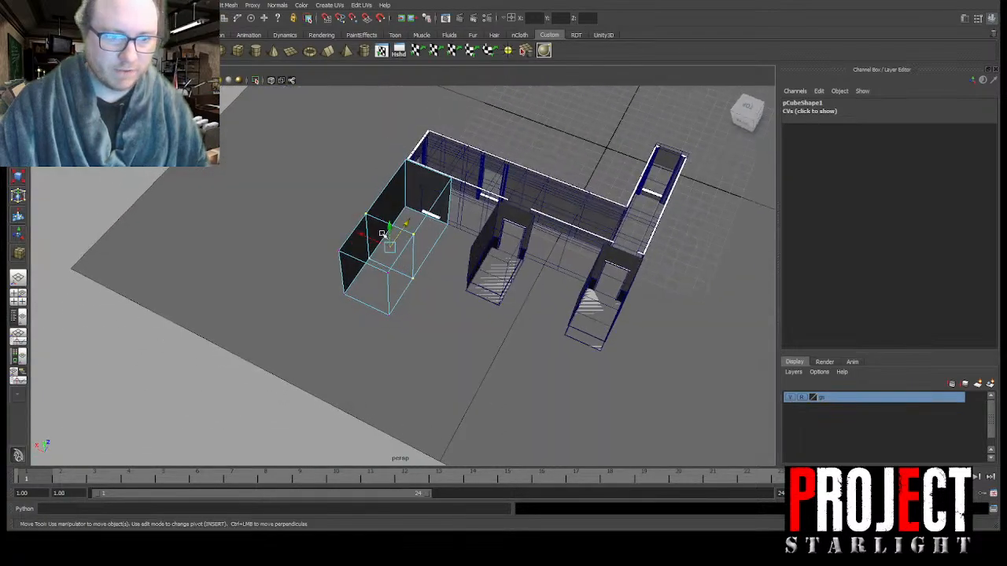
pyautogui.press('F11')
pyautogui.click(403, 280)
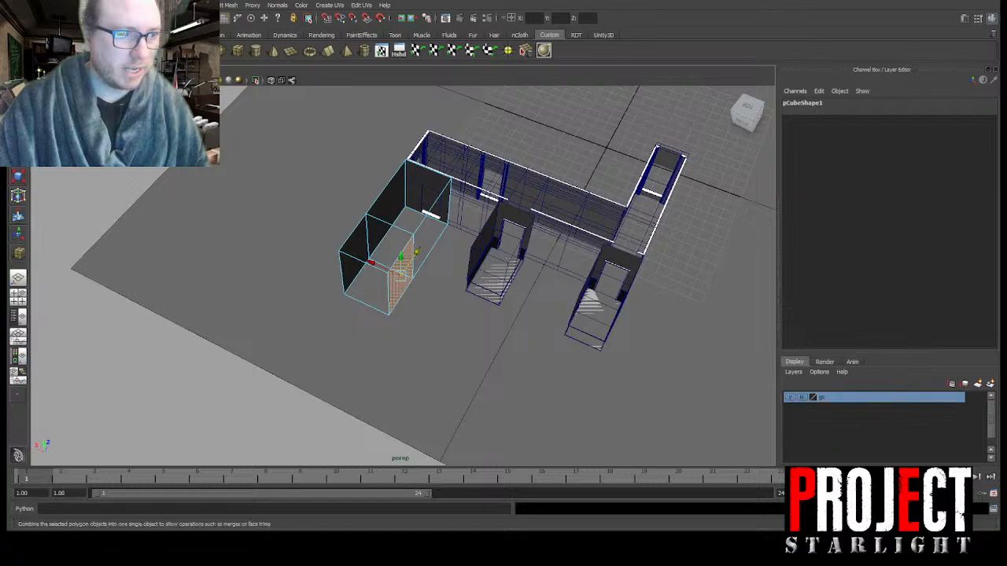
pyautogui.click(165, 51)
pyautogui.moveTo(374, 265); pyautogui.dragTo(531, 306)
pyautogui.keyDown('alt'); pyautogui.moveTo(531, 305); pyautogui.dragTo(394, 323); pyautogui.keyUp('alt')
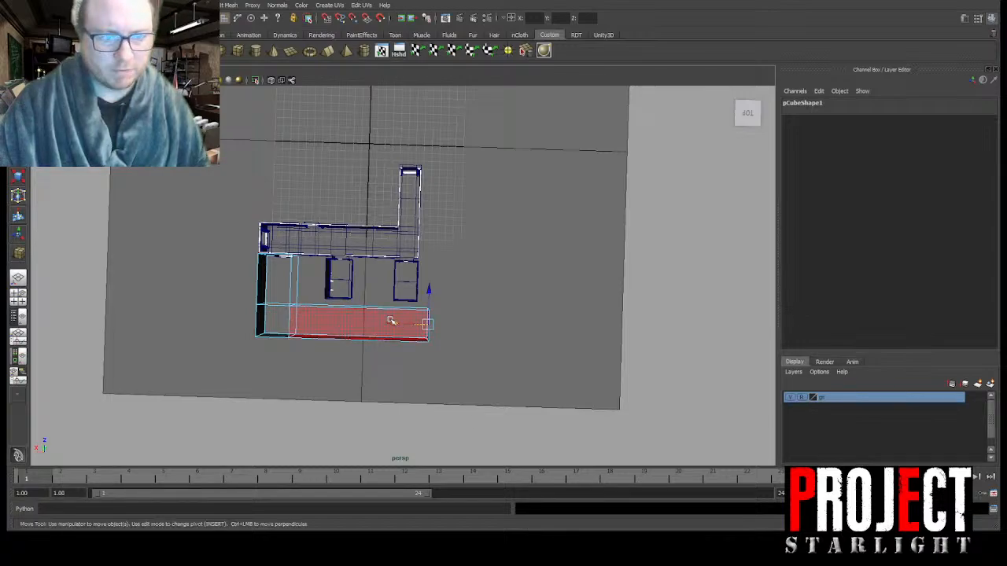
# Step: Move the outer wall's vertices away from the corridor to widen the long section behind the boxes
pyautogui.keyDown('alt'); pyautogui.moveTo(377, 328); pyautogui.dragTo(400, 341); pyautogui.keyUp('alt')
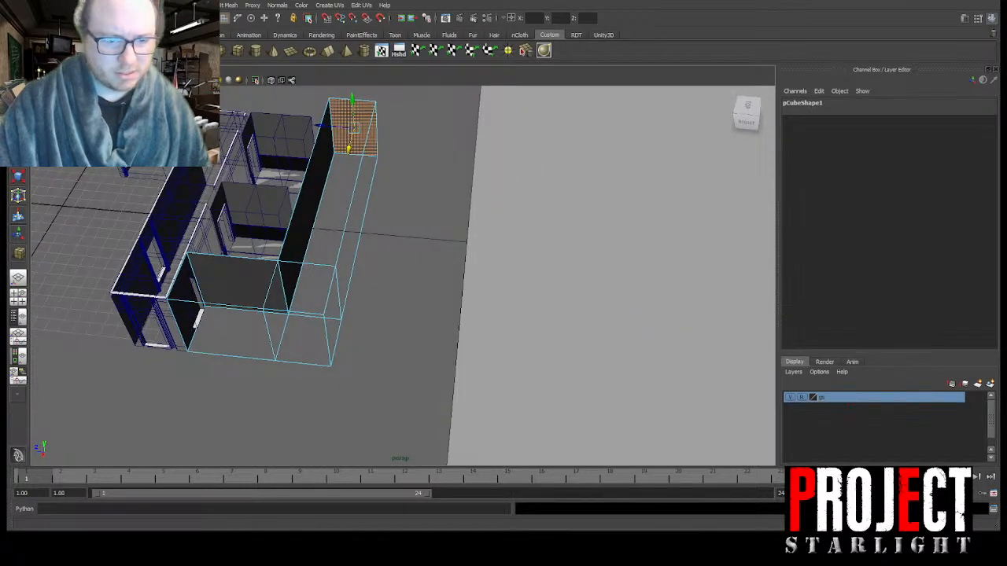
pyautogui.keyDown('alt'); pyautogui.moveTo(401, 342); pyautogui.dragTo(402, 262); pyautogui.keyUp('alt')
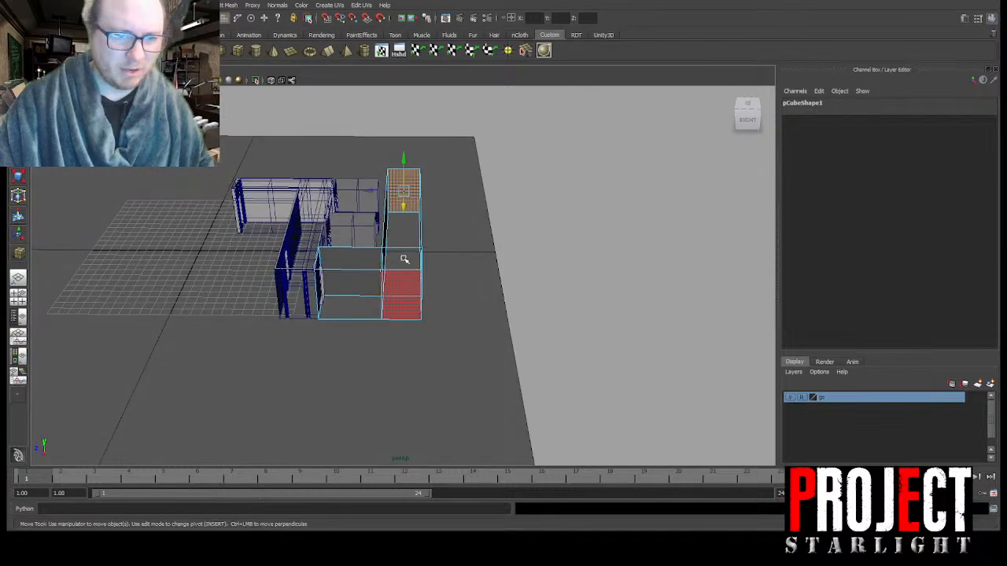
pyautogui.moveTo(447, 138); pyautogui.dragTo(411, 352)
pyautogui.moveTo(387, 235); pyautogui.dragTo(283, 297)
# Step: Insert a horizontal edge loop around the room mesh, level with the bottom of the corridor doorway
pyautogui.keyDown('alt'); pyautogui.moveTo(284, 297); pyautogui.dragTo(458, 313, button='middle'); pyautogui.keyUp('alt')
pyautogui.scroll(5, 458, 312)
pyautogui.keyDown('alt'); pyautogui.moveTo(458, 313); pyautogui.dragTo(401, 282); pyautogui.keyUp('alt')
pyautogui.scroll(4, 400, 282)
pyautogui.scroll(-5, 400, 282)
pyautogui.keyDown('alt'); pyautogui.moveTo(433, 378); pyautogui.dragTo(393, 292); pyautogui.keyUp('alt')
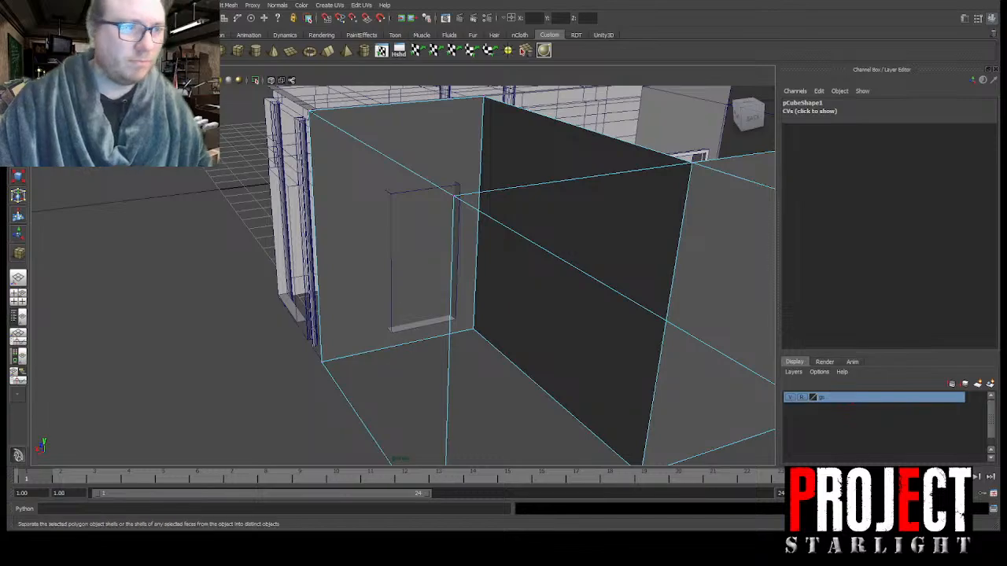
pyautogui.scroll(4, 492, 276)
pyautogui.keyDown('alt'); pyautogui.moveTo(493, 276); pyautogui.dragTo(471, 267); pyautogui.keyUp('alt')
pyautogui.moveTo(223, 349); pyautogui.dragTo(222, 333)
pyautogui.keyDown('alt'); pyautogui.moveTo(355, 185); pyautogui.dragTo(354, 254, button='middle'); pyautogui.keyUp('alt')
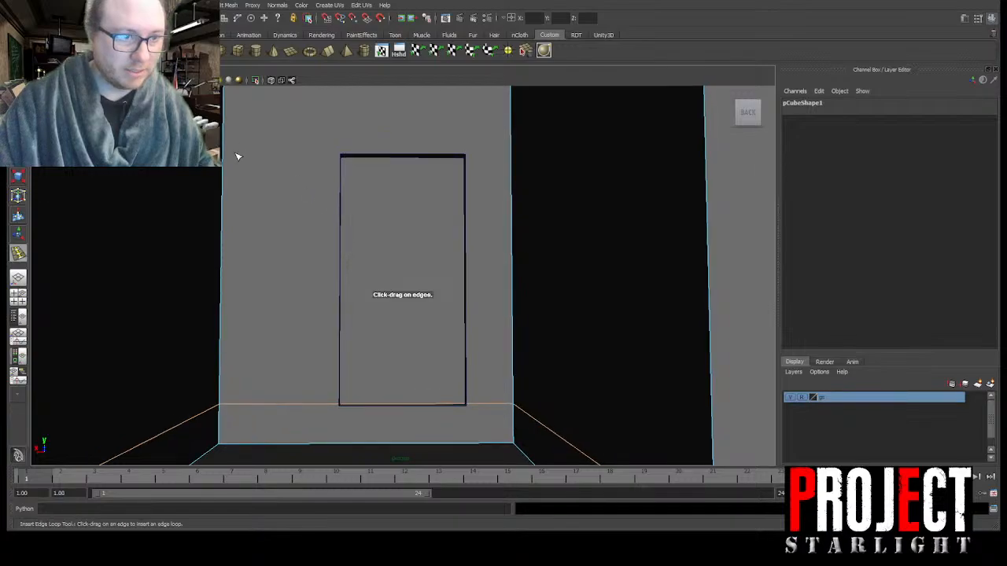
pyautogui.moveTo(224, 157); pyautogui.dragTo(228, 154)
pyautogui.keyDown('alt'); pyautogui.moveTo(367, 150); pyautogui.dragTo(377, 176); pyautogui.keyUp('alt')
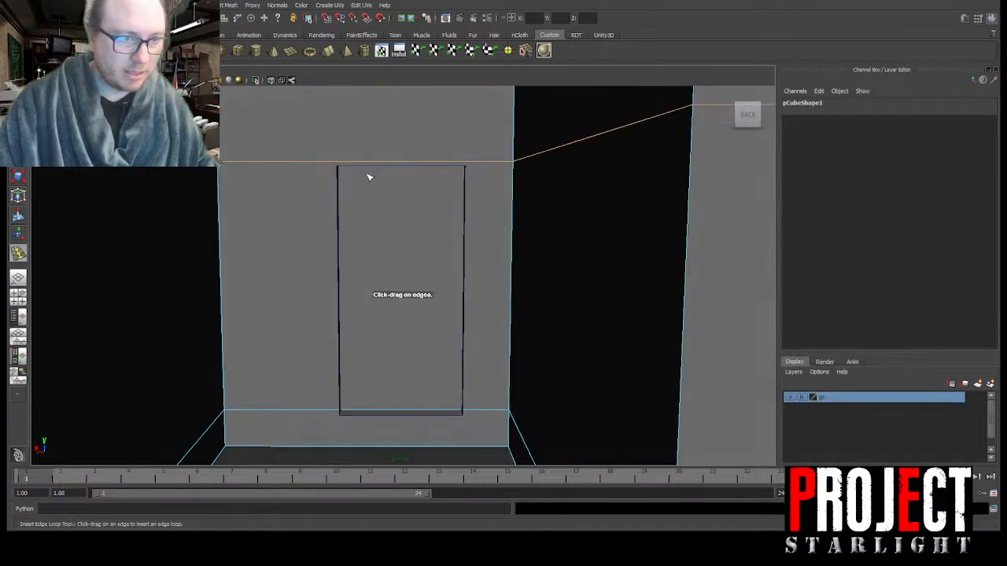
pyautogui.hotkey('ctrl', 'z')
# Step: Insert edge loops in the room mesh along the top edge and both vertical sides of the doorway
pyautogui.moveTo(221, 171); pyautogui.dragTo(221, 164)
pyautogui.moveTo(338, 167); pyautogui.dragTo(339, 168)
pyautogui.moveTo(474, 166); pyautogui.dragTo(474, 169)
pyautogui.hotkey('ctrl', 'z')
pyautogui.moveTo(487, 168); pyautogui.dragTo(331, 219)
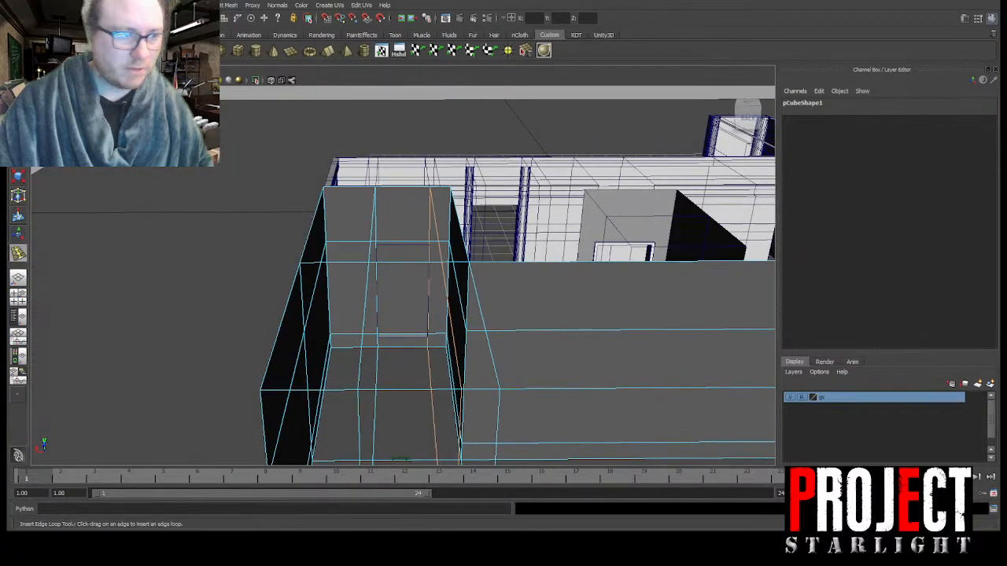
# Step: Delete the room's wall face covering the doorway so it opens into the corridor
pyautogui.keyDown('alt'); pyautogui.moveTo(331, 219); pyautogui.dragTo(407, 241, button='right'); pyautogui.keyUp('alt')
pyautogui.keyDown('alt'); pyautogui.moveTo(407, 240); pyautogui.dragTo(529, 311); pyautogui.keyUp('alt')
pyautogui.click(415, 238)
pyautogui.press('Delete')
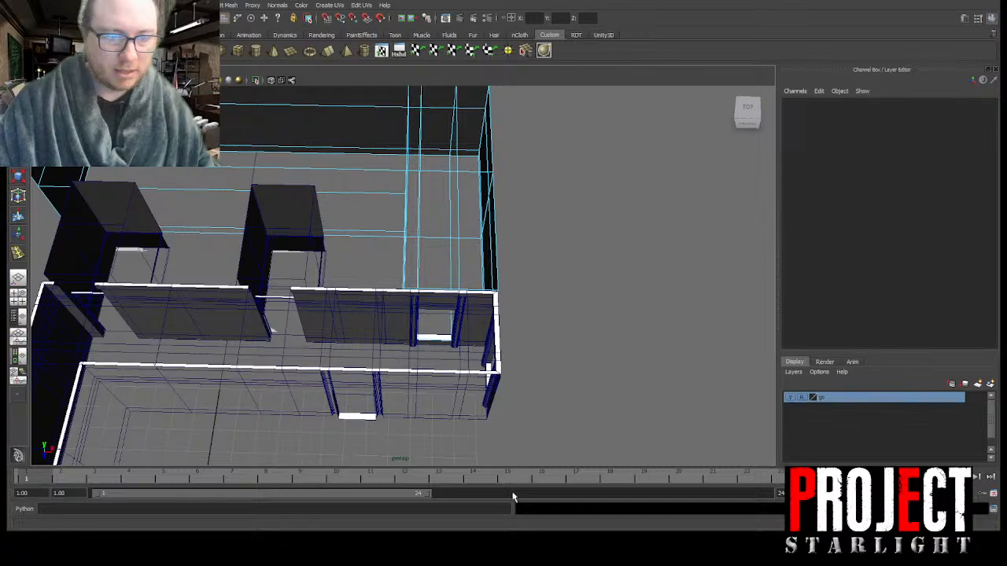
# Step: Examine the new room's footprint against the corridor and the two boxes from above
pyautogui.scroll(-5, 418, 276)
pyautogui.keyDown('alt'); pyautogui.moveTo(418, 276); pyautogui.dragTo(423, 292); pyautogui.keyUp('alt')
pyautogui.keyDown('alt'); pyautogui.moveTo(409, 285); pyautogui.dragTo(401, 283); pyautogui.keyUp('alt')
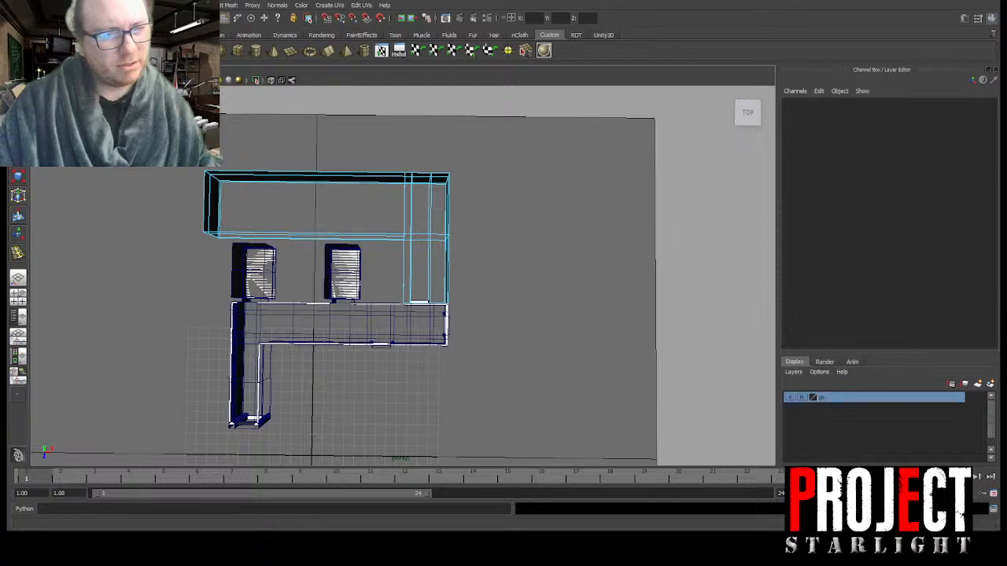
pyautogui.scroll(6, 534, 284)
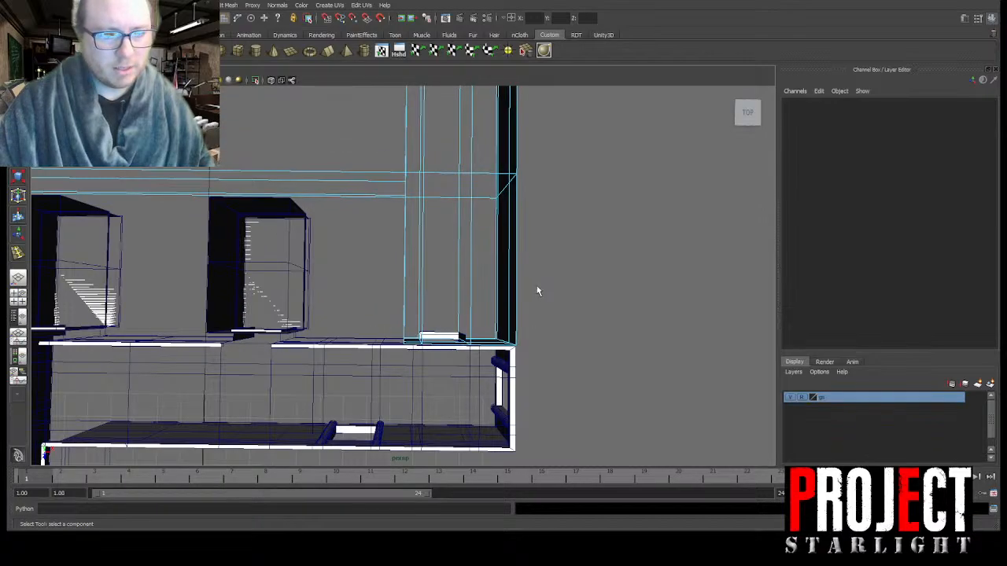
pyautogui.keyDown('alt'); pyautogui.moveTo(536, 286); pyautogui.dragTo(515, 288, button='middle'); pyautogui.keyUp('alt')
pyautogui.scroll(-5, 409, 302)
pyautogui.click(469, 299)
pyautogui.click(514, 246)
pyautogui.keyDown('alt'); pyautogui.moveTo(514, 246); pyautogui.dragTo(442, 265); pyautogui.keyUp('alt')
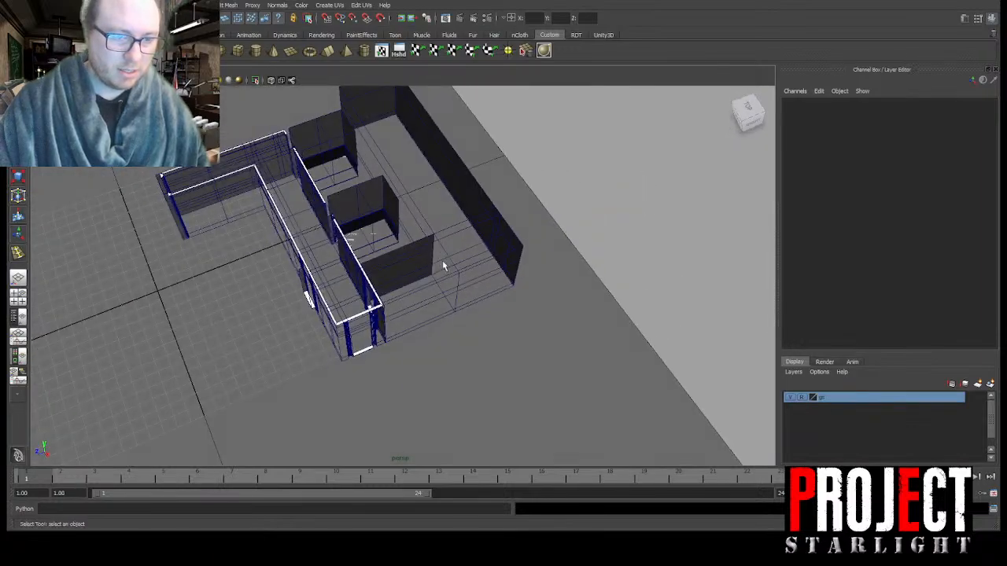
# Step: Put the corridor mesh on a new display layer and hide that layer
pyautogui.click(352, 323)
pyautogui.click(990, 384)
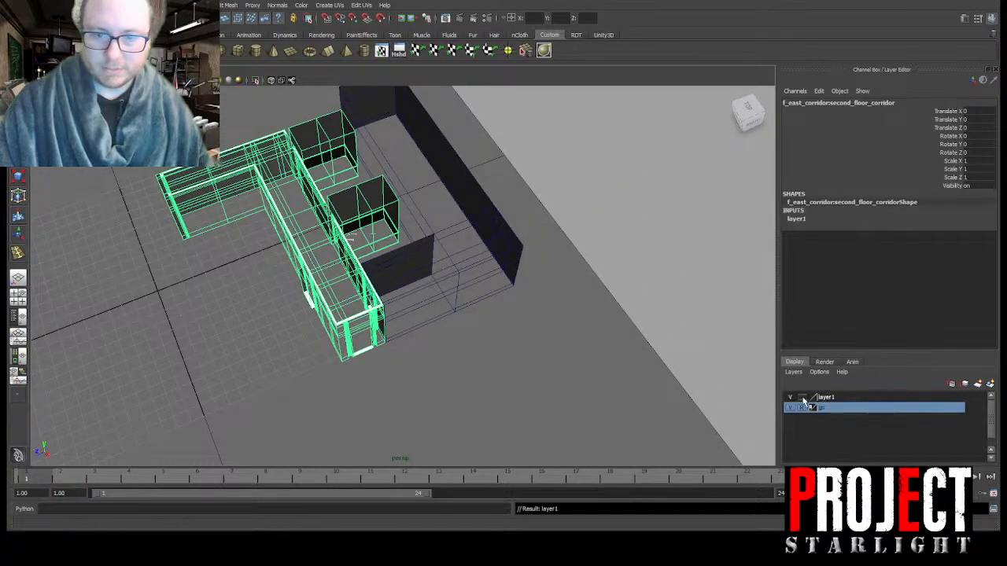
pyautogui.click(792, 399)
pyautogui.keyDown('alt'); pyautogui.moveTo(574, 314); pyautogui.dragTo(504, 281); pyautogui.keyUp('alt')
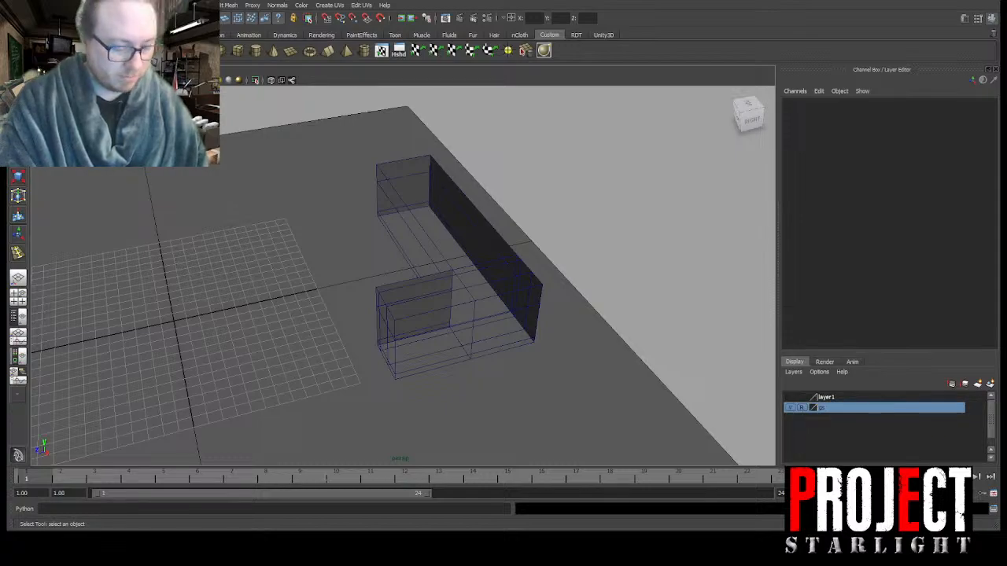
# Step: Save the scene as 2f_bunk_bed_room.mb
pyautogui.hotkey('ctrl', 's')
pyautogui.keyDown('alt'); pyautogui.moveTo(333, 432); pyautogui.dragTo(385, 315); pyautogui.keyUp('alt')
pyautogui.hotkey('ctrl', 's')
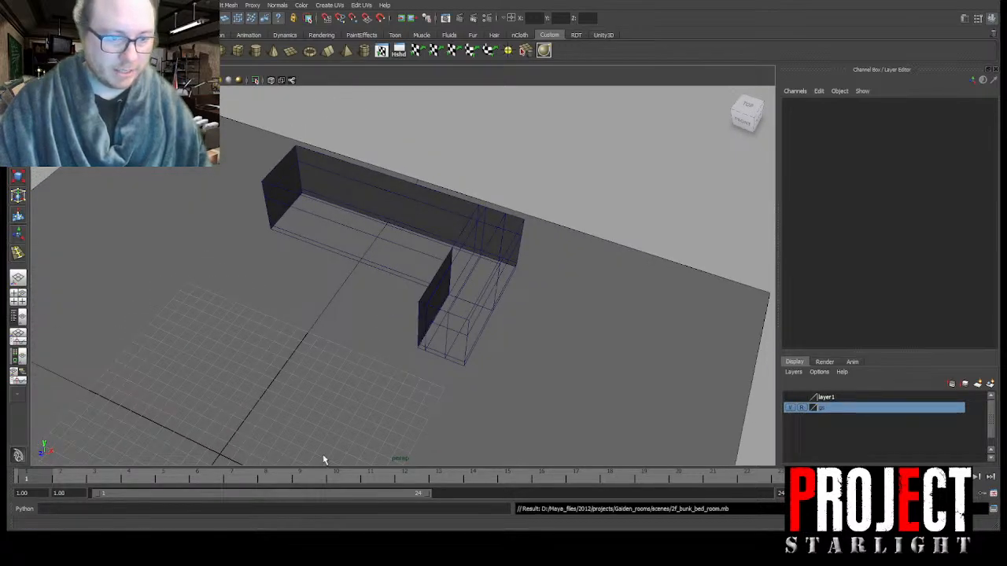